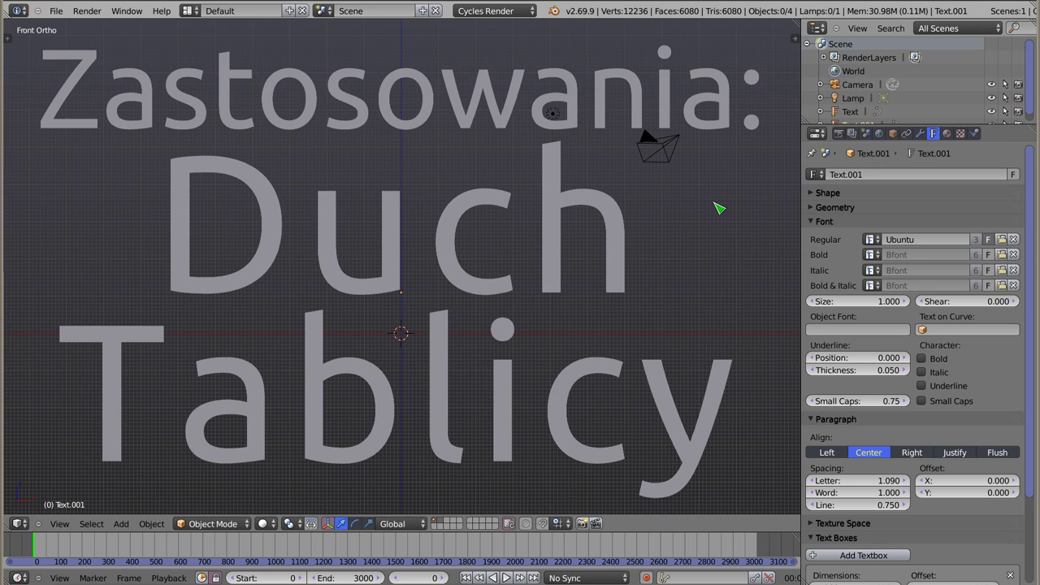
- Delete the 'Duch Tablicy' and 'Zastosowania:' title text objects from the scene
key(x)
click(452, 255)
right_click(435, 102)
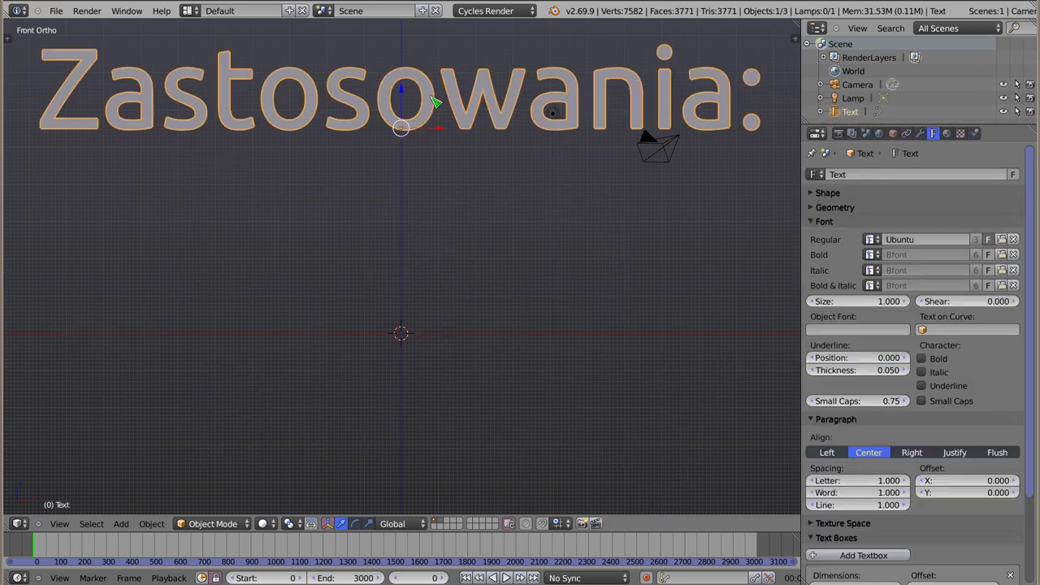
key(Delete)
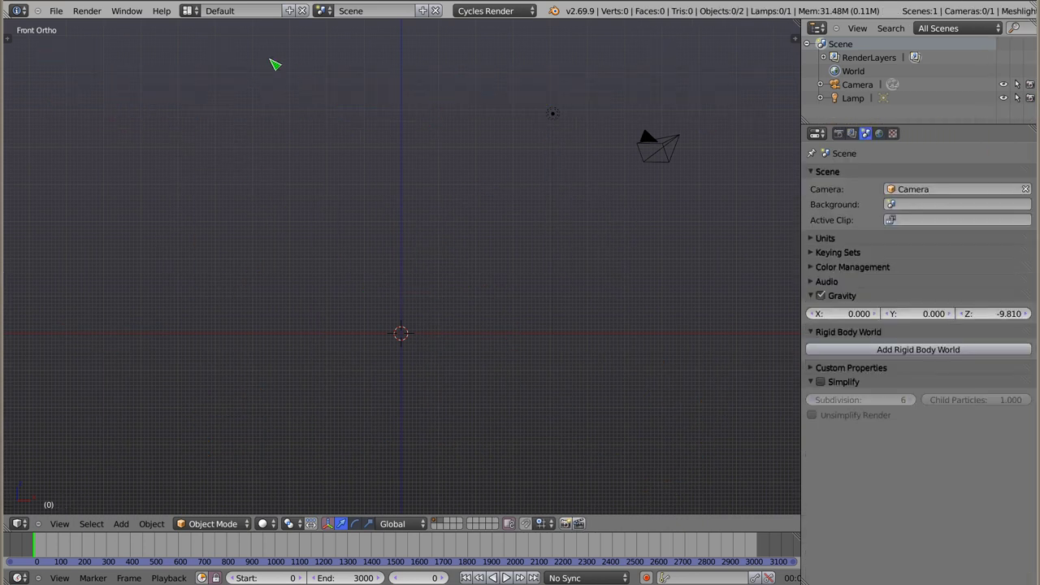
- Switch the screen layout to Compositing
click(188, 11)
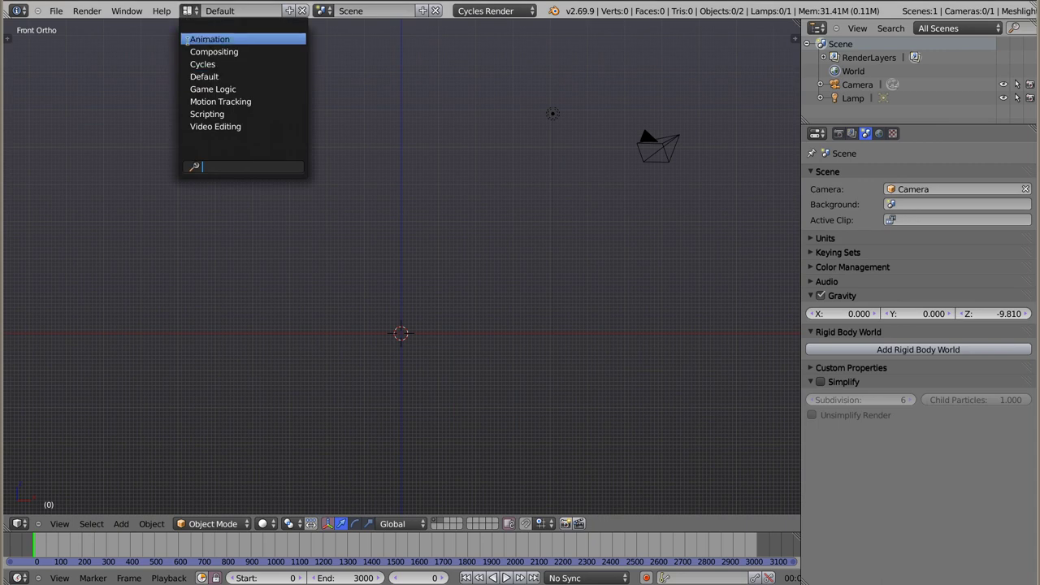
click(253, 51)
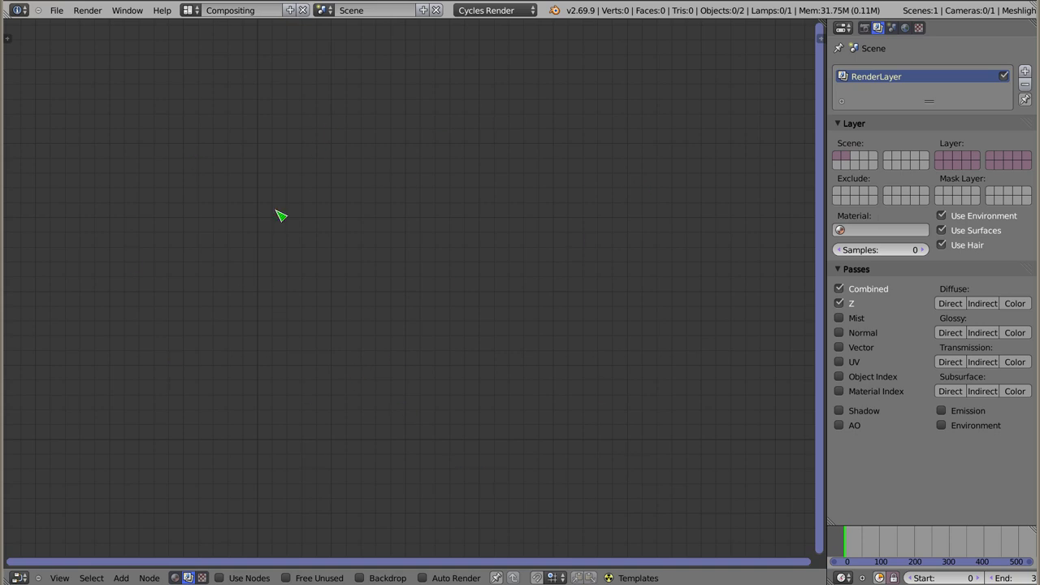
- Enable Use Nodes and Backdrop, delete Render Layers, and move the collapsed Composite node top right
click(219, 578)
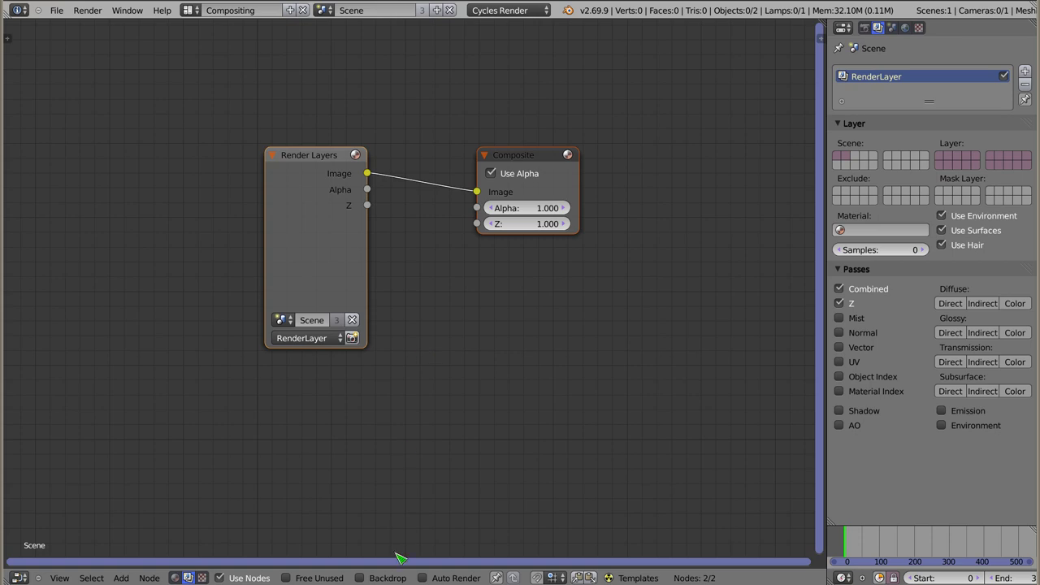
click(360, 578)
click(314, 162)
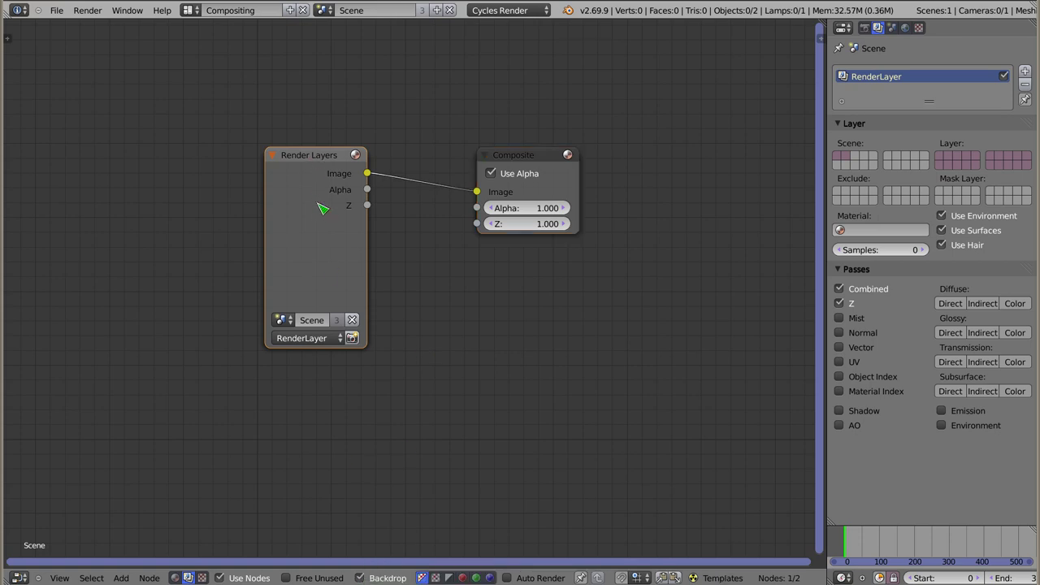
key(x)
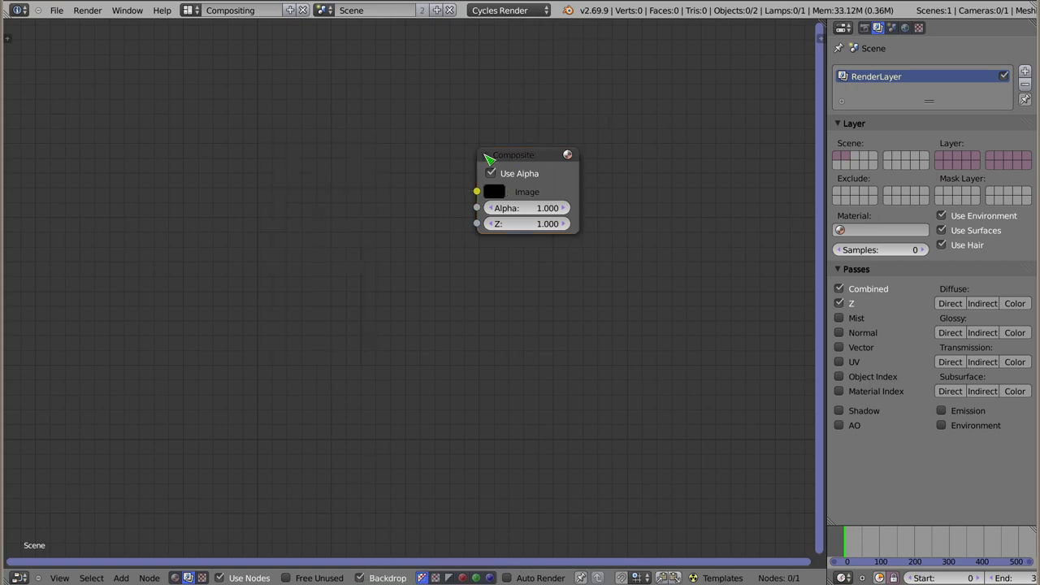
click(487, 156)
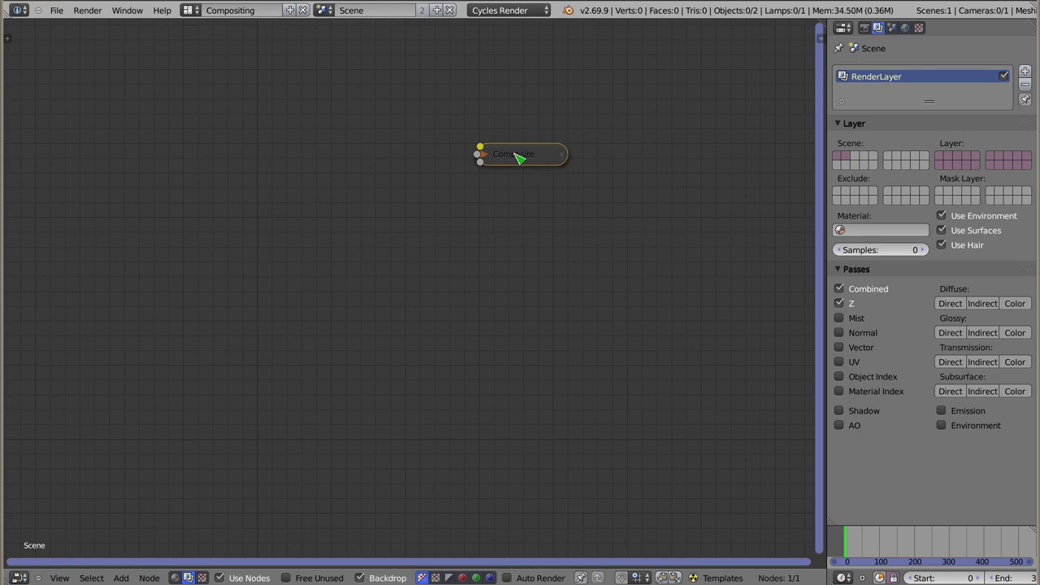
drag(523, 157, 765, 67)
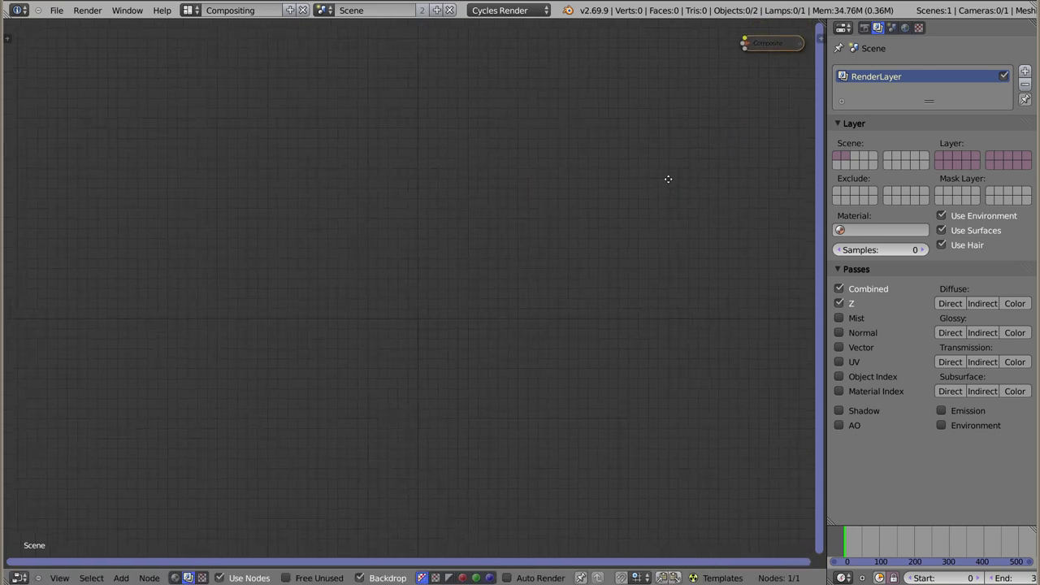
- Add a Movie Clip input node at the top left and start choosing its clip file
key(shift+a)
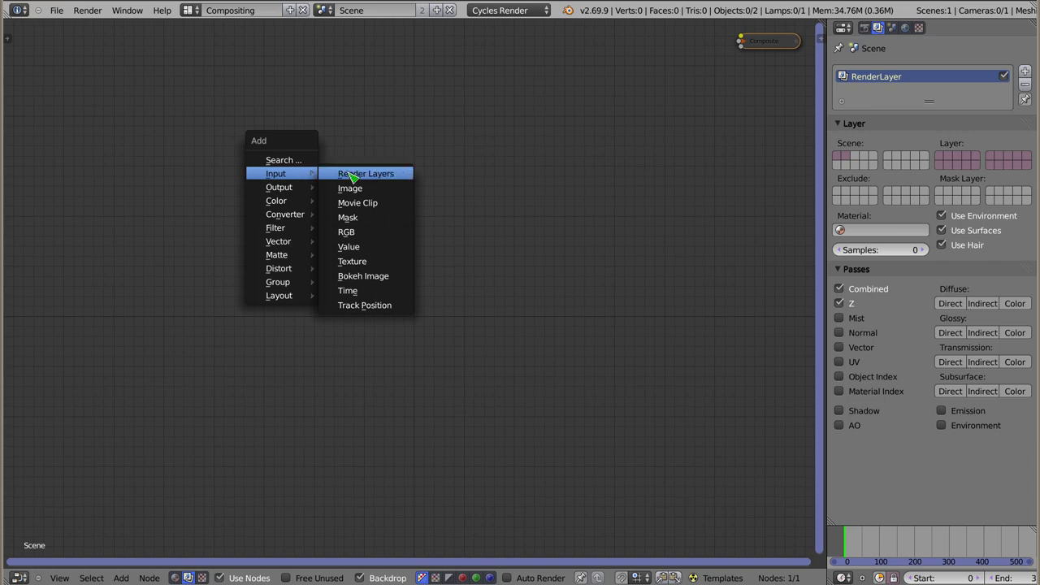
click(403, 207)
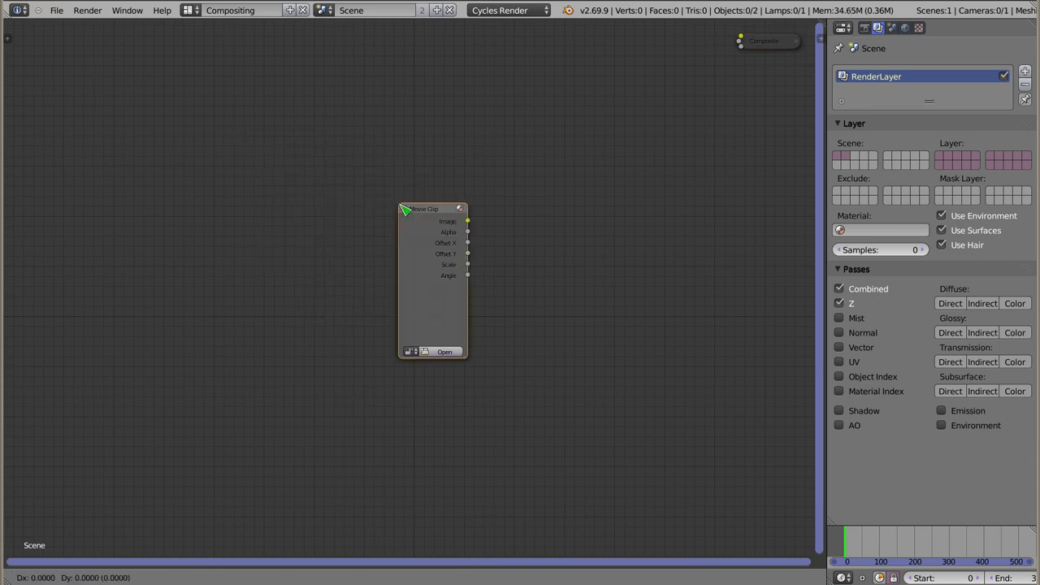
click(102, 131)
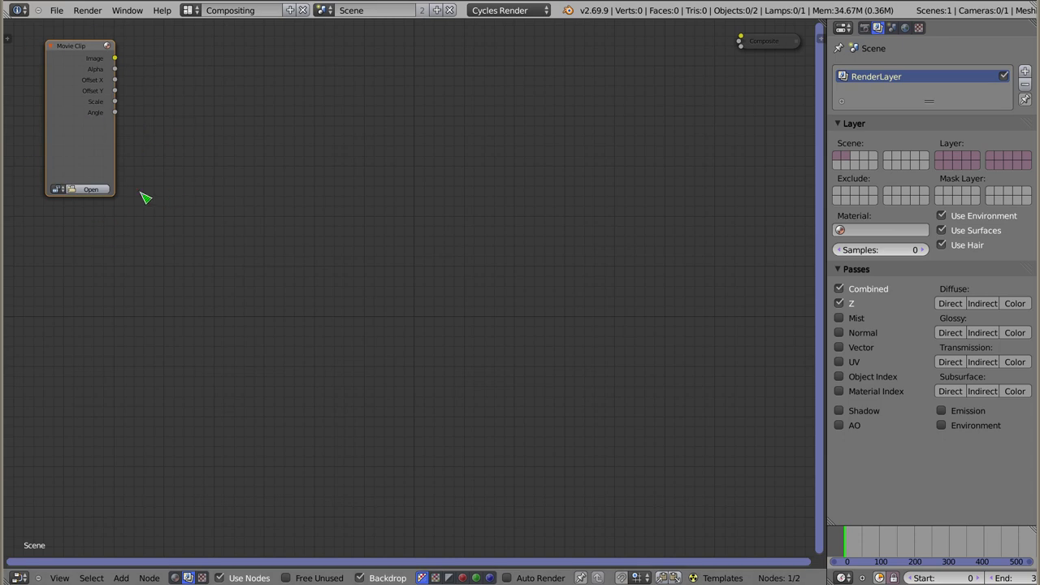
click(95, 190)
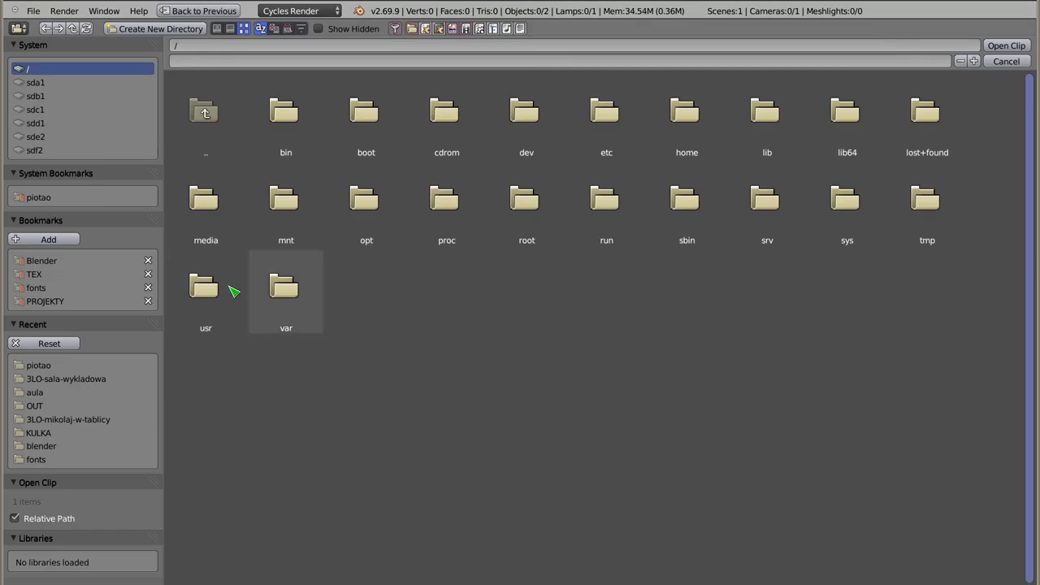
- Load mikolaj1.avi from the home folder into the Movie Clip node
click(37, 199)
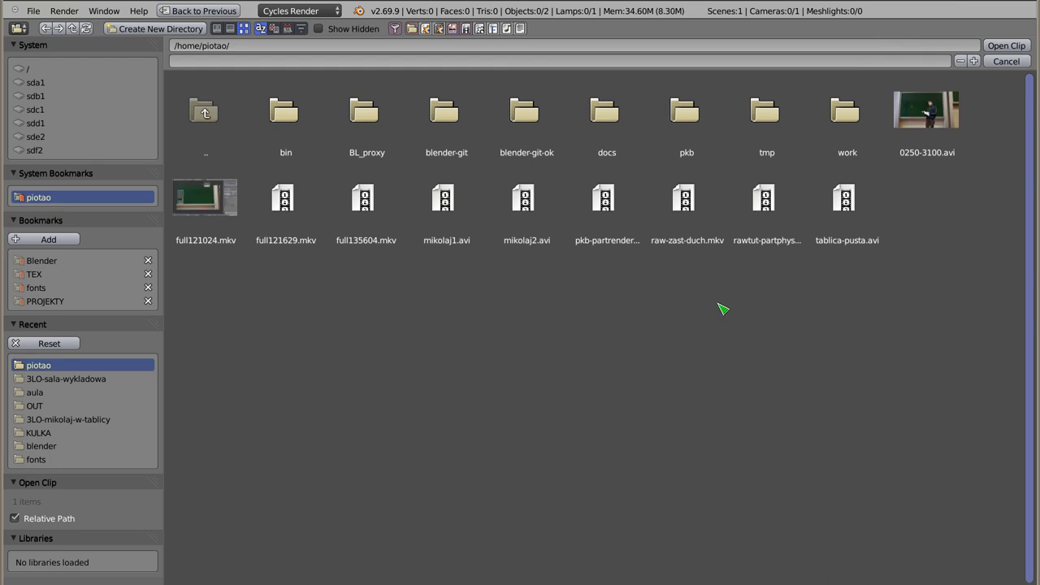
click(451, 195)
click(1000, 46)
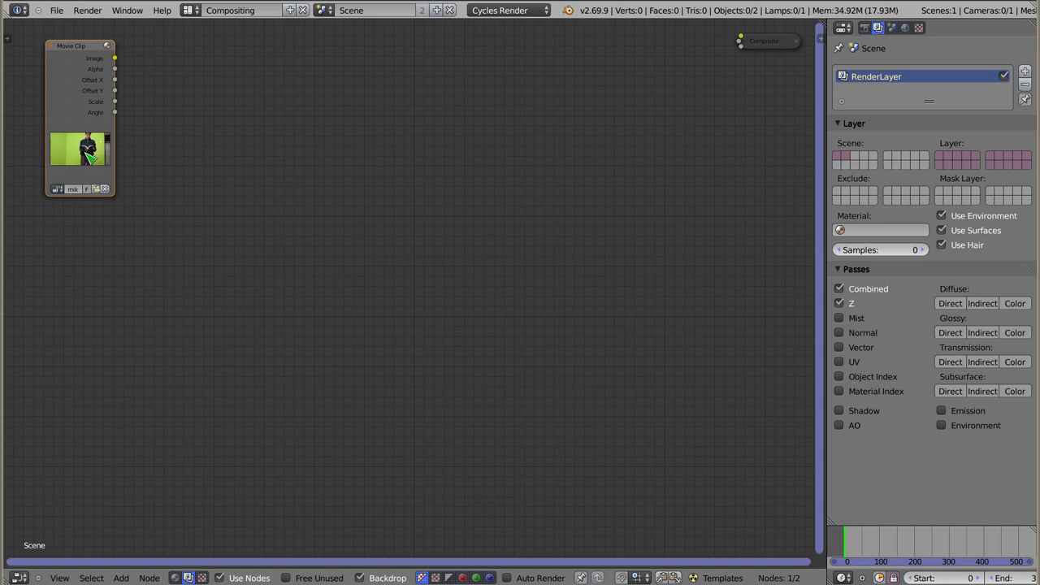
- Preview the Movie Clip through a Viewer backdrop, reposition it, and scrub to around frame 300
ctrl+shift+click(75, 89)
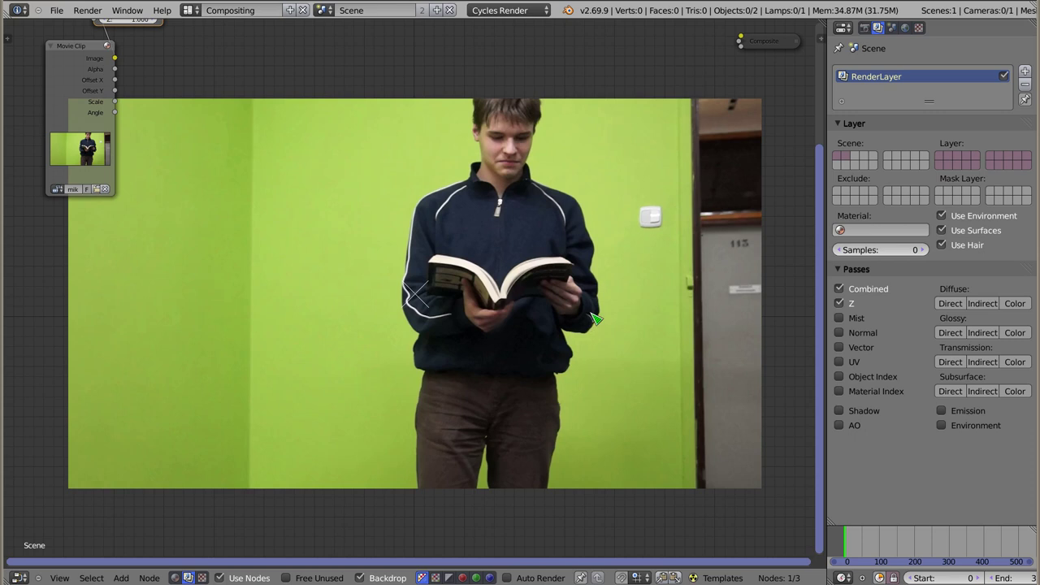
alt+middle_drag(349, 329, 387, 380)
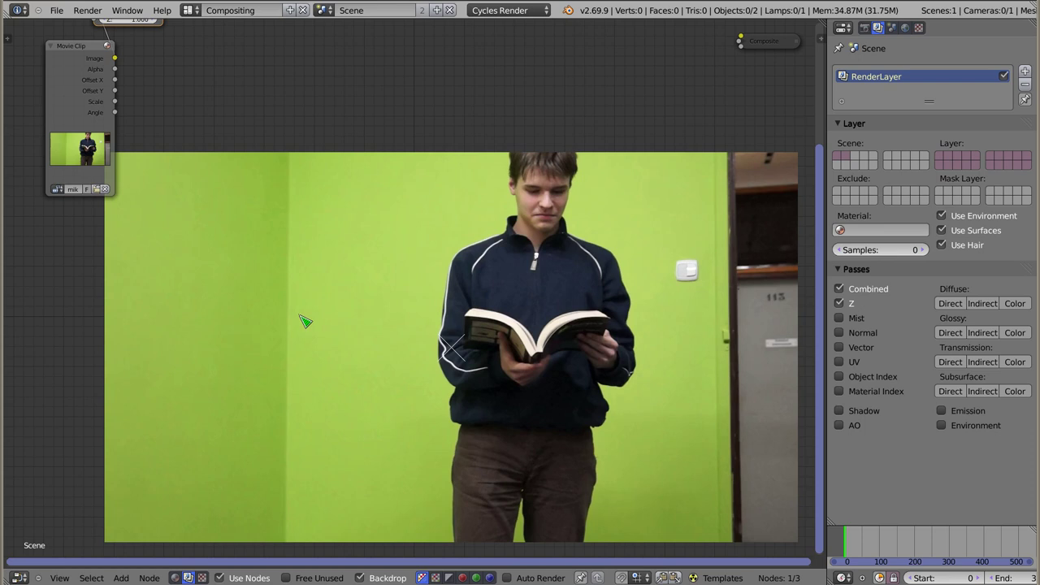
mouse_move(865, 553)
mouse_down()
mouse_move(965, 549)
mouse_move(938, 550)
mouse_move(955, 550)
mouse_up()
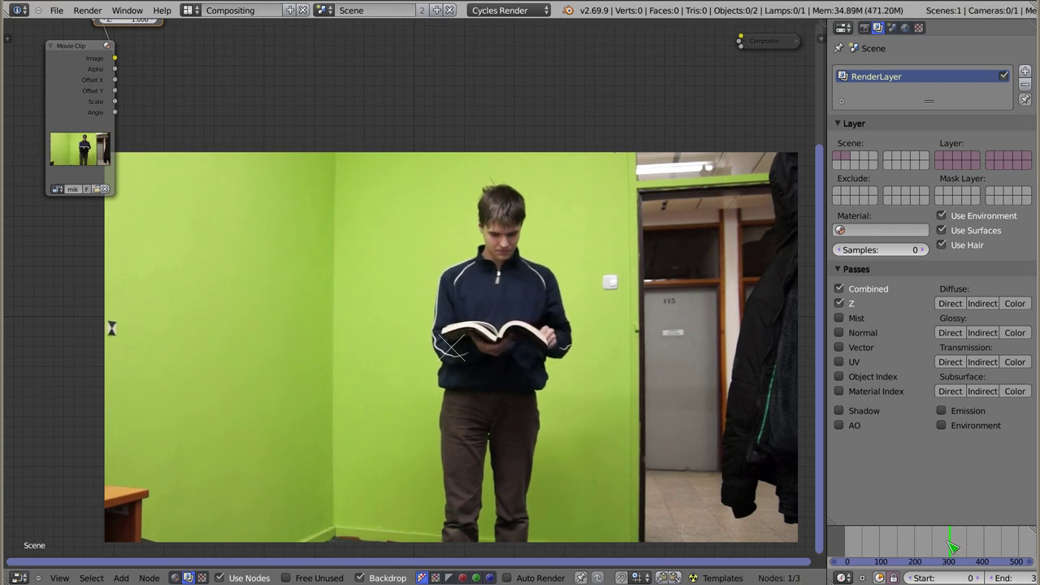
- Set the current frame to 300 and make it the scene's start frame
scroll(971, 580, down, 2)
scroll(972, 580, down, 2)
scroll(972, 580, down, 2)
scroll(971, 580, down, 1)
double_click(947, 577)
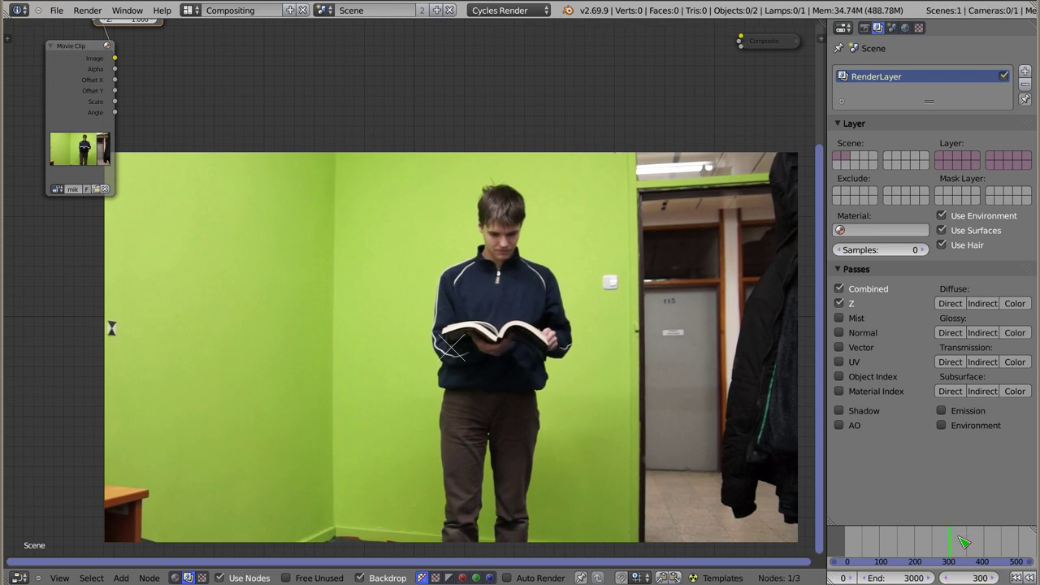
key(s)
- Zoom out the timeline and scrub through the clip, ending near frame 400
scroll(975, 551, down, 2)
scroll(942, 549, down, 1)
scroll(910, 548, down, 1)
scroll(878, 547, down, 1)
scroll(910, 548, down, 2)
scroll(958, 549, down, 2)
click(974, 549)
drag(980, 545, 1001, 549)
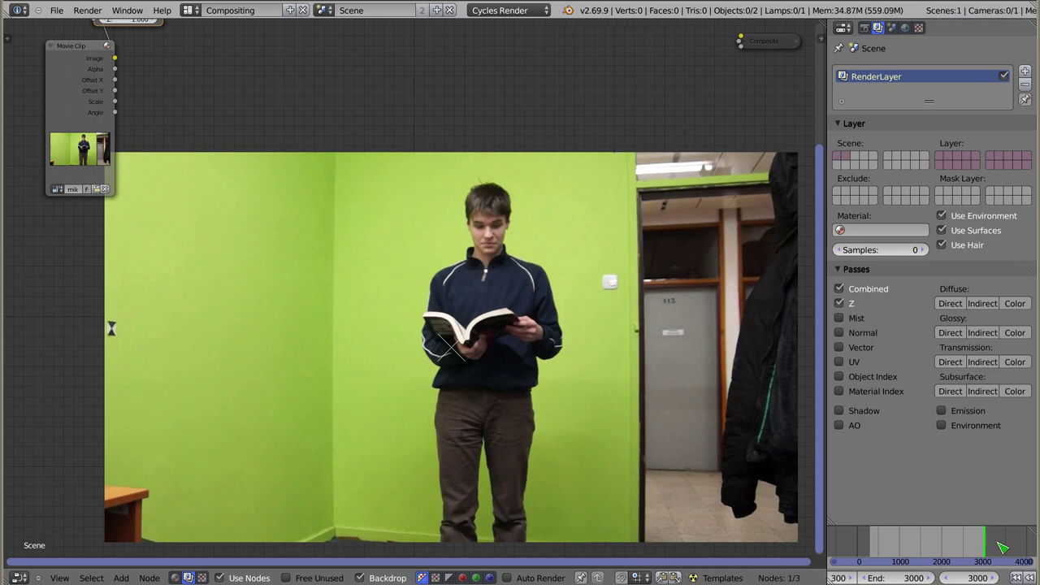
middle_drag(869, 578, 985, 579)
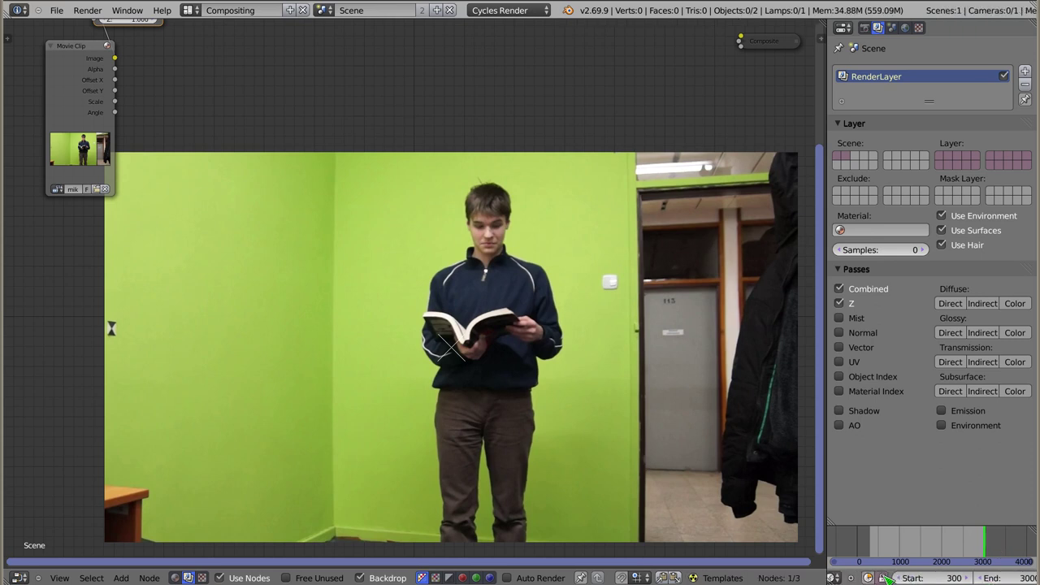
click(1005, 550)
drag(1008, 549, 992, 549)
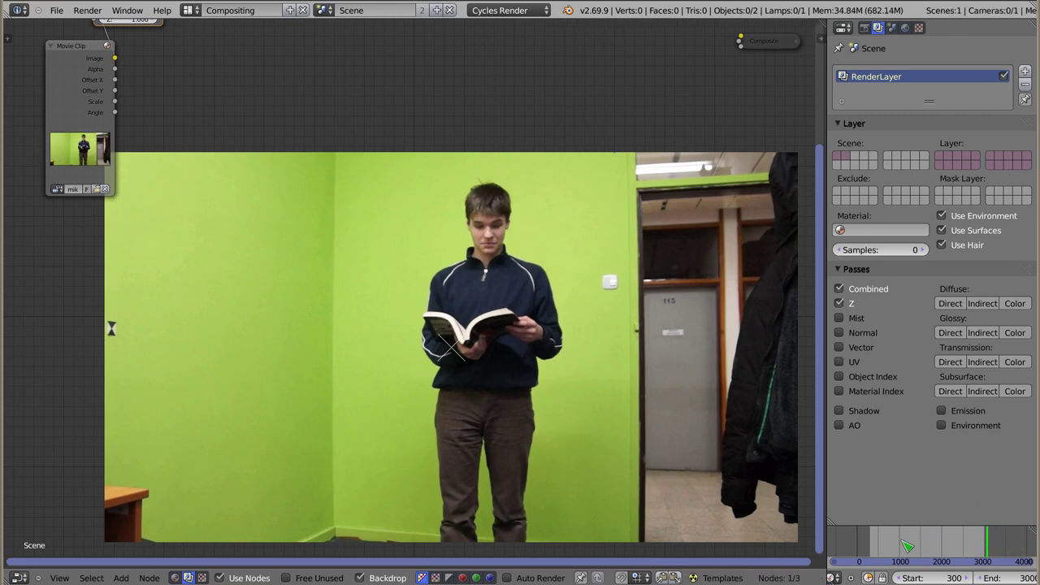
drag(877, 547, 883, 550)
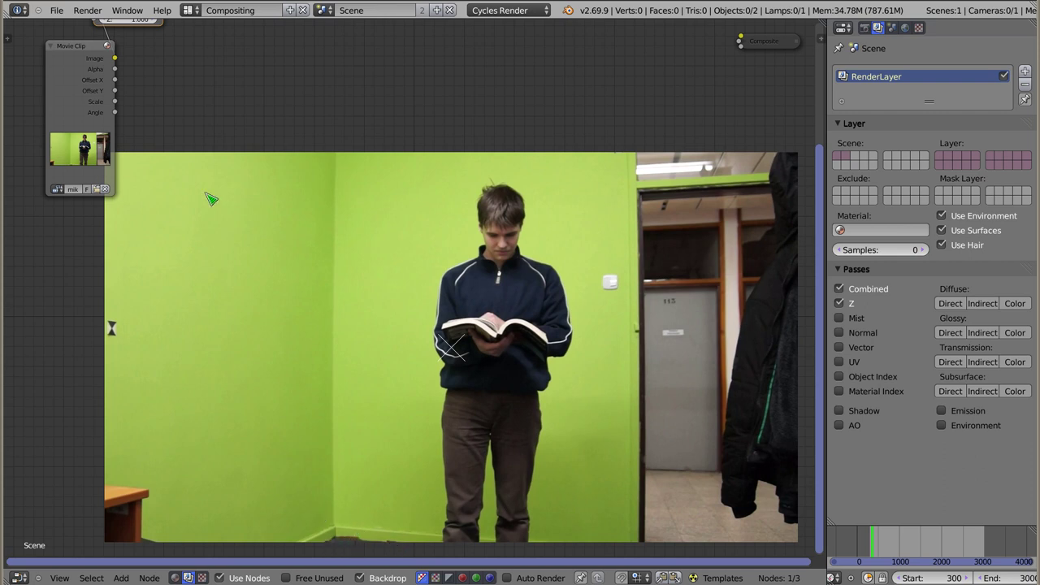
- Add a Keying node fed by the Movie Clip image and send its output to the Viewer
click(82, 49)
drag(82, 50, 64, 55)
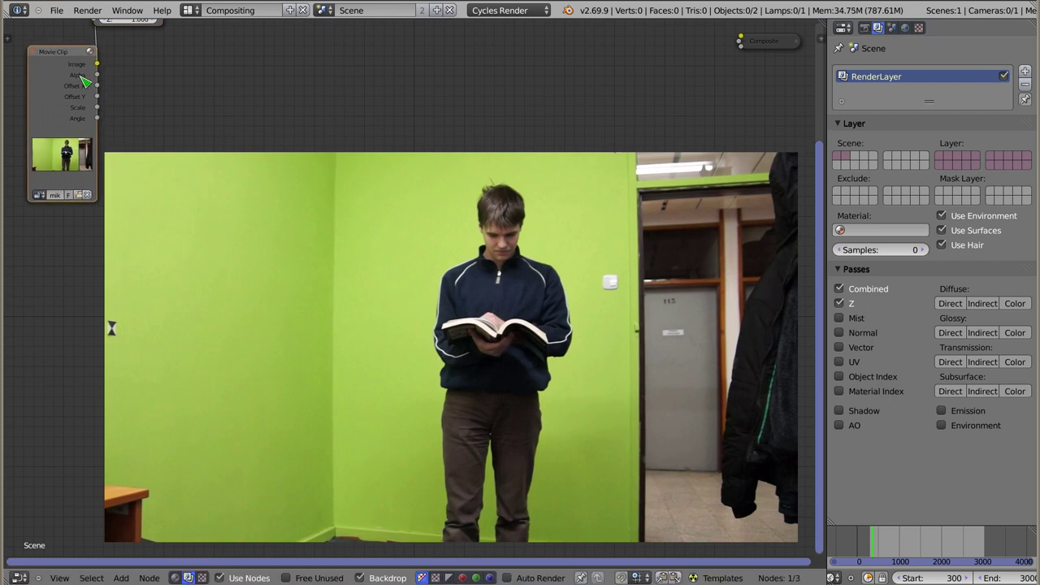
key(shift+a)
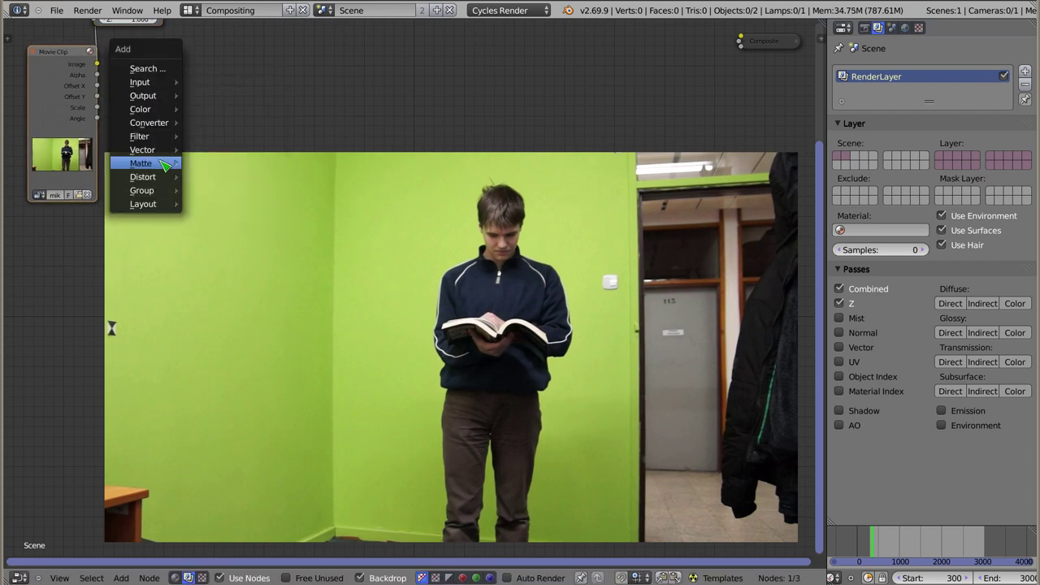
mouse_move(142, 163)
click(265, 166)
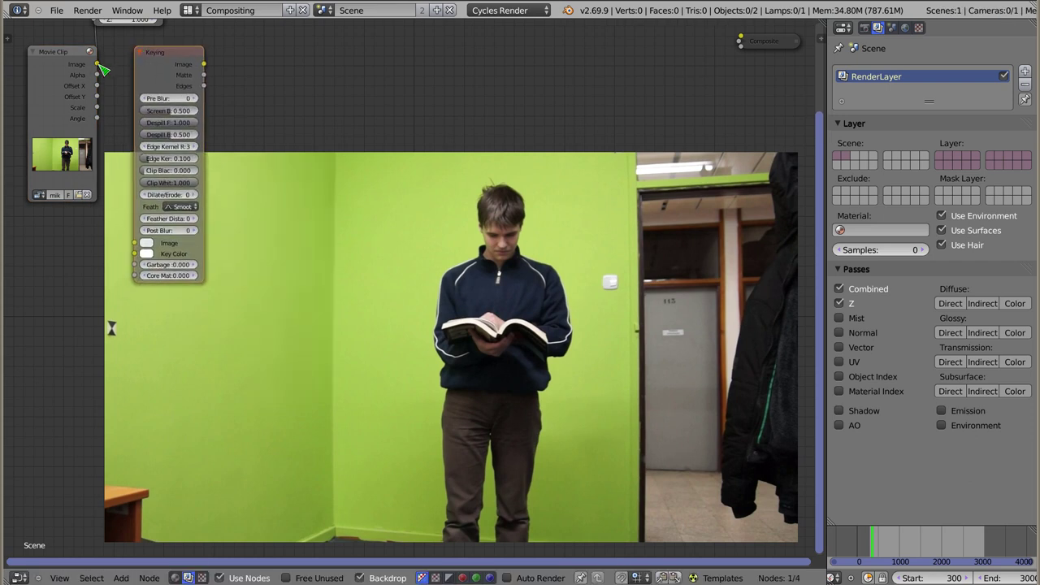
mouse_move(99, 65)
mouse_down()
mouse_move(125, 251)
mouse_move(134, 243)
mouse_up()
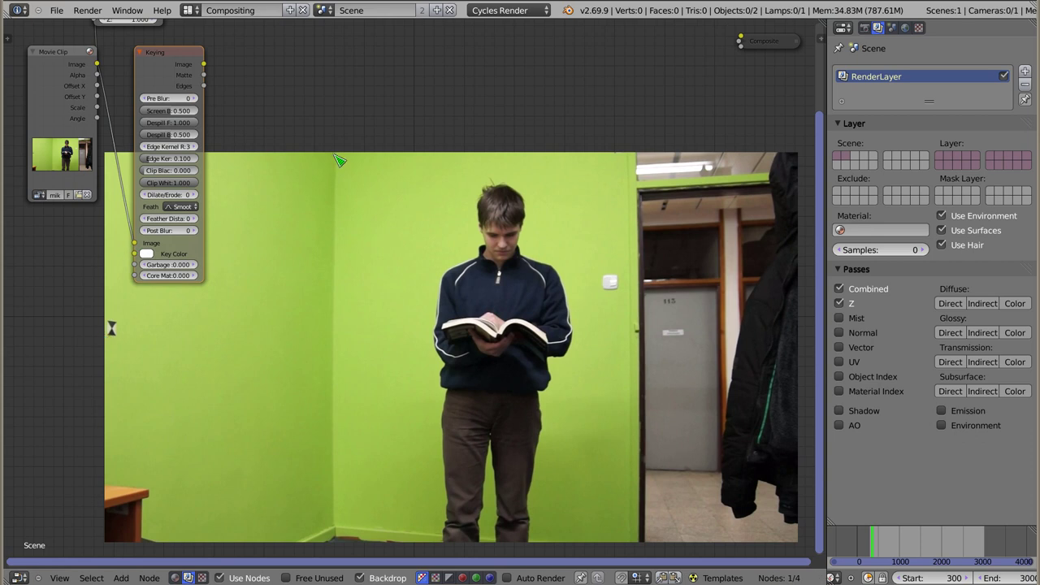
ctrl+shift+click(173, 68)
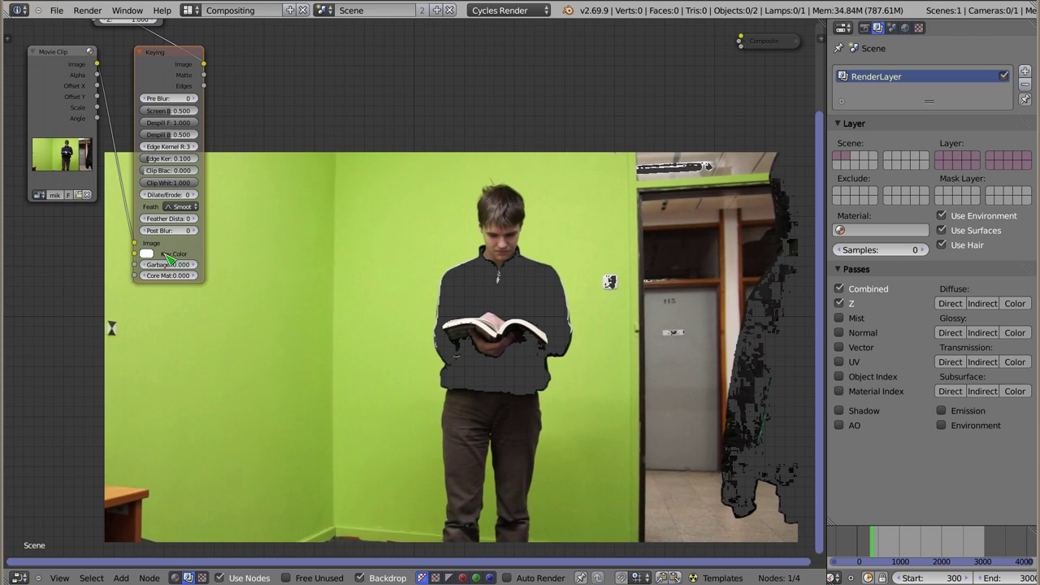
- Preview the Keying matte, return to the Image output, and open the Key Color picker
scroll(165, 255, up, 2)
middle_drag(170, 254, 85, 374)
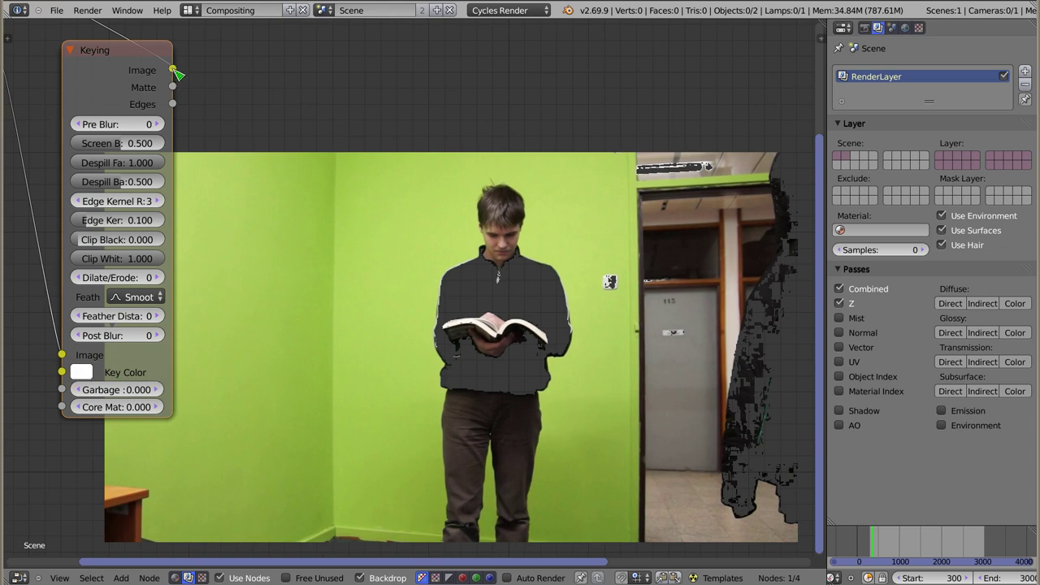
ctrl+shift+click(97, 82)
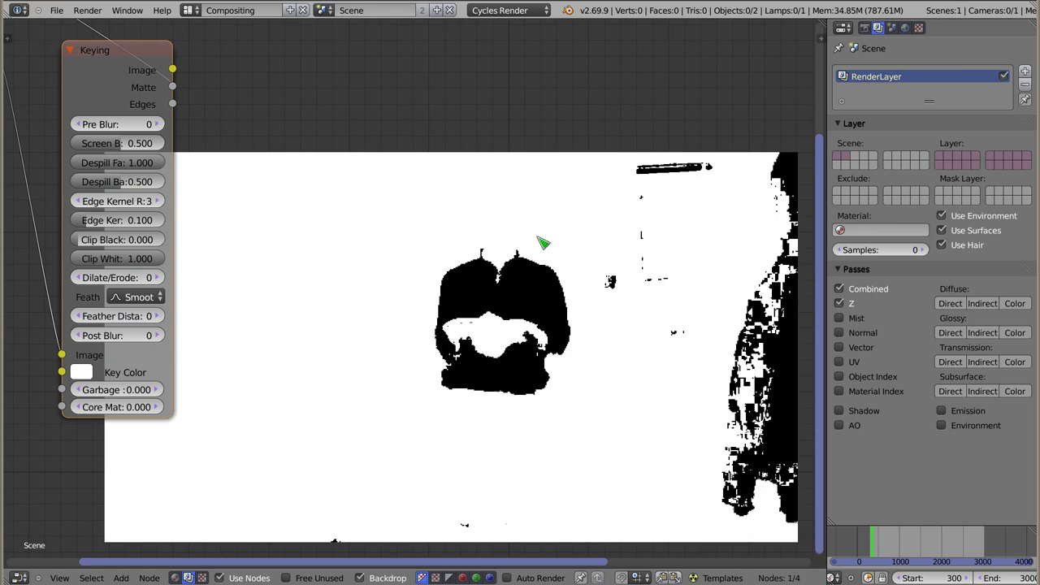
ctrl+shift+click(138, 86)
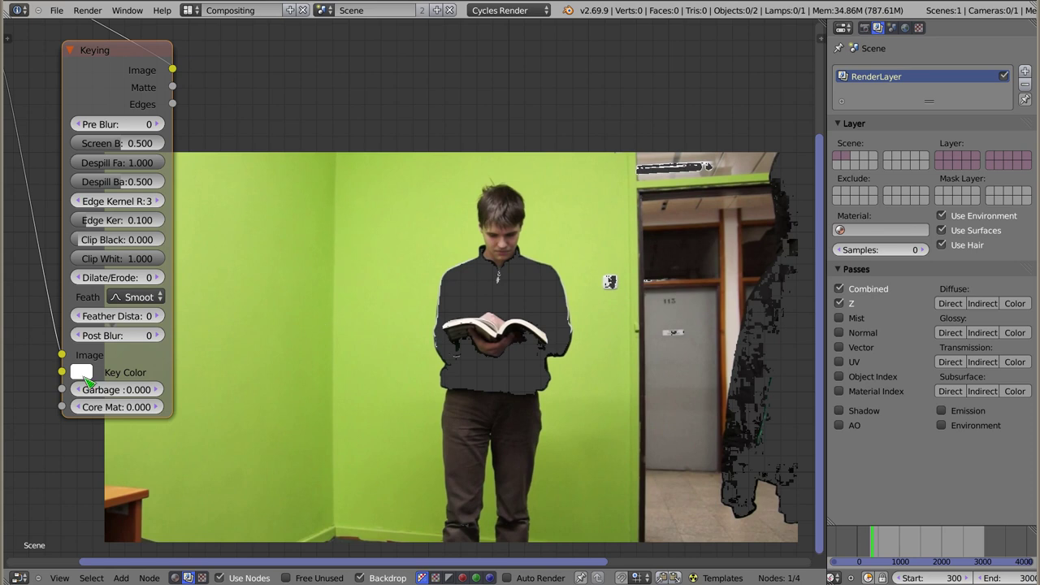
click(84, 374)
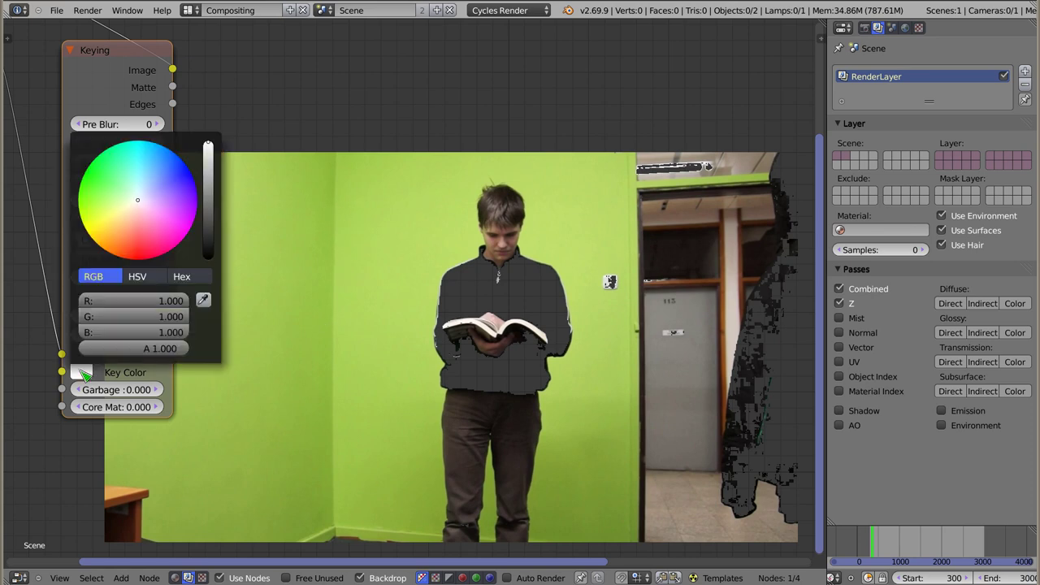
- Eyedrop the green screen wall as the key colour and preview the resulting matte
click(204, 300)
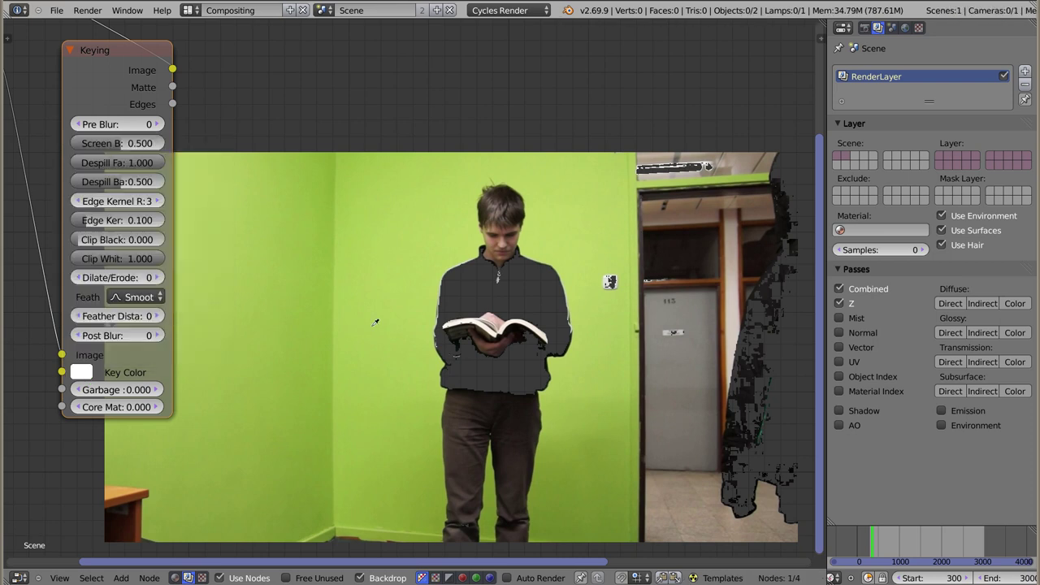
click(345, 161)
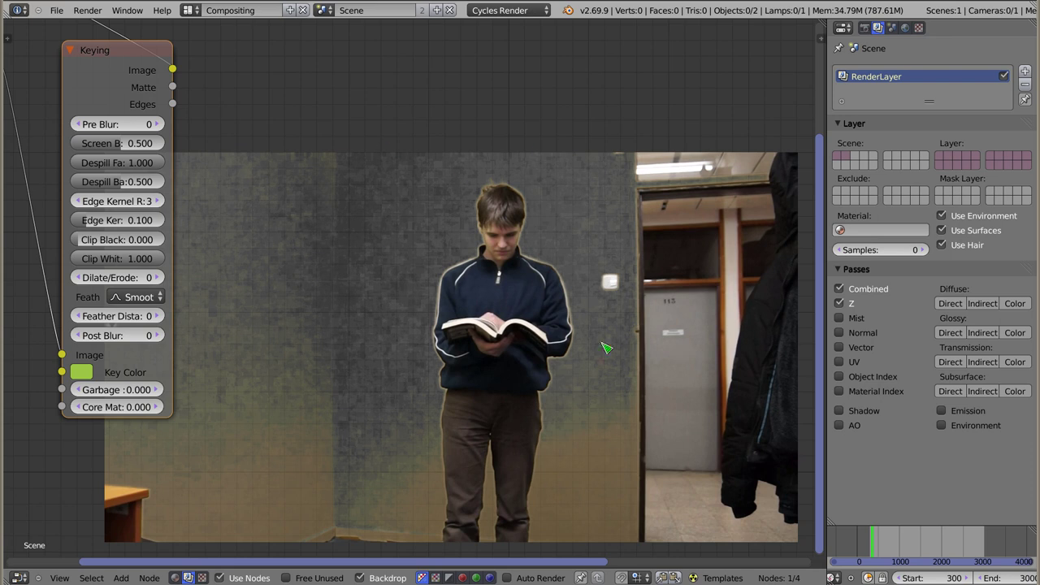
ctrl+shift+click(122, 85)
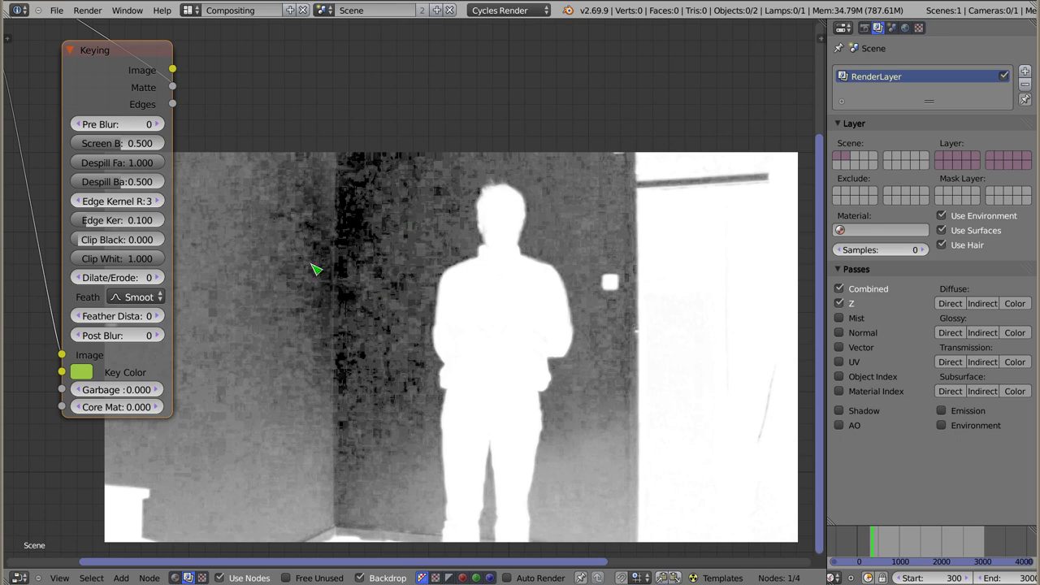
- Shift the key colour to a paler green until the matte background turns black
click(84, 374)
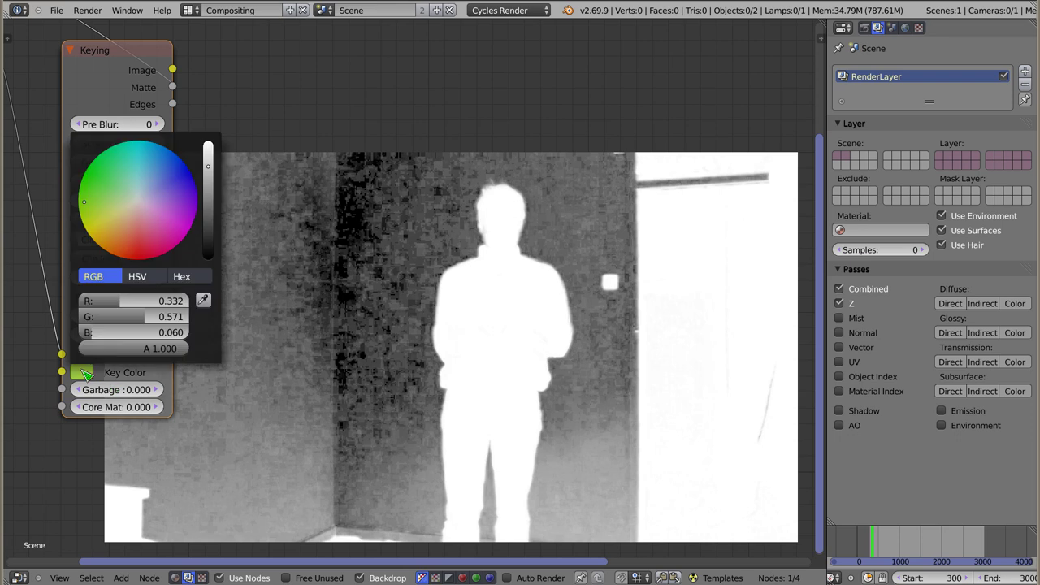
mouse_move(84, 201)
mouse_down()
mouse_move(95, 176)
mouse_move(117, 190)
mouse_up()
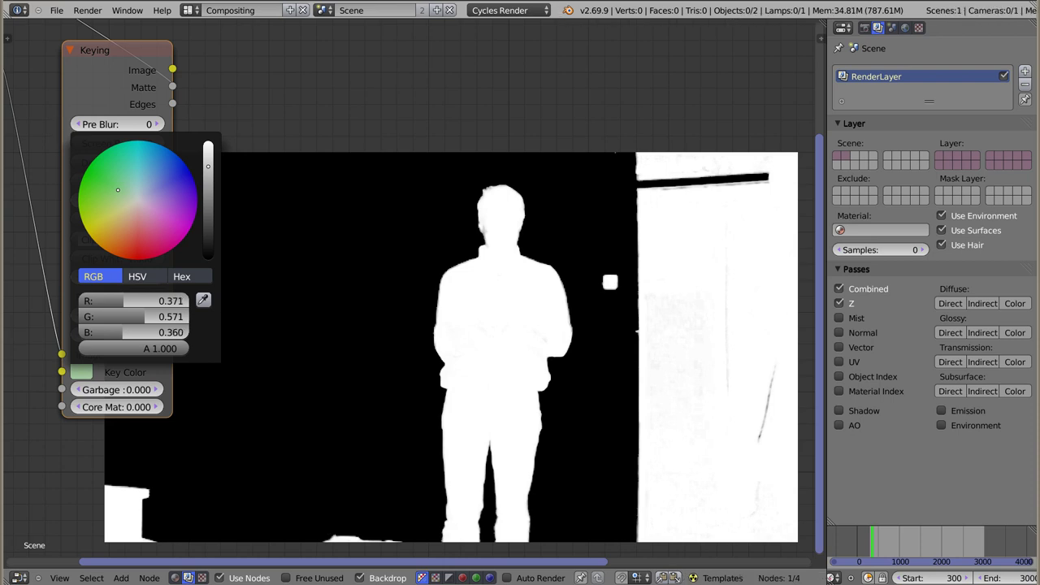
drag(118, 189, 126, 184)
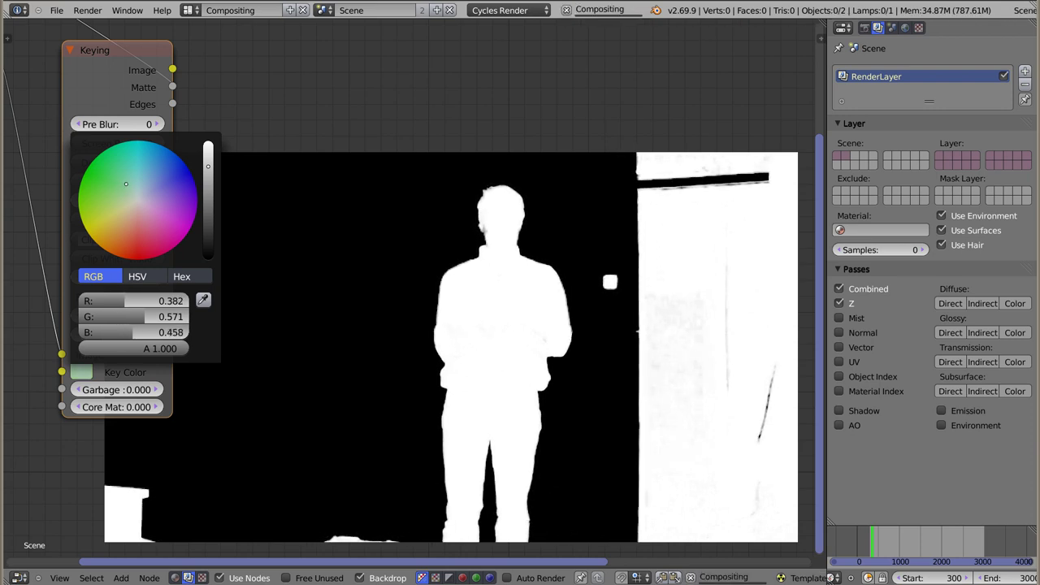
drag(126, 184, 127, 187)
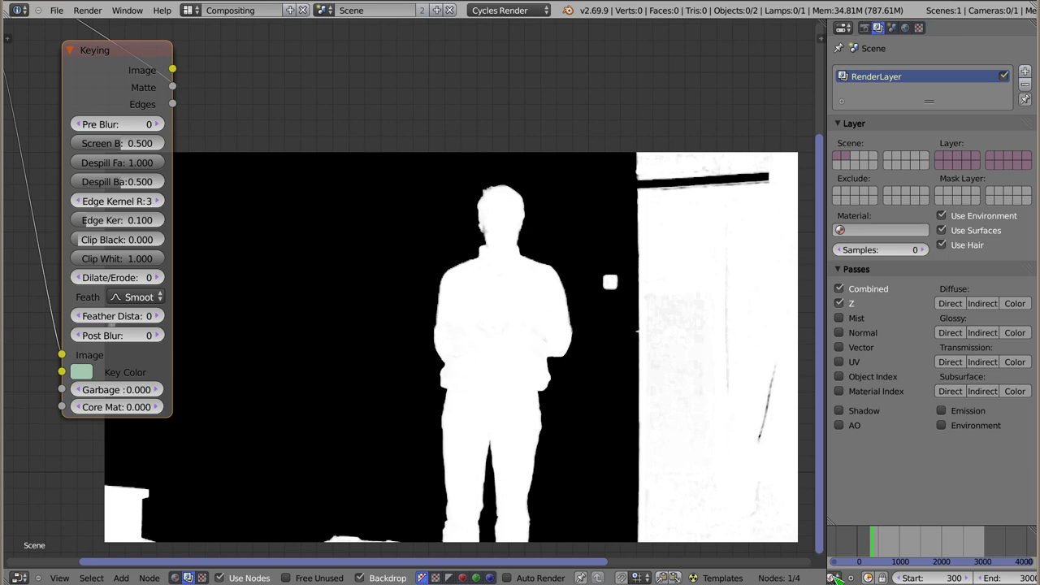
- Scrub to about frame 1112 and raise the Keying node's Clip Black to 0.901
drag(891, 550, 926, 541)
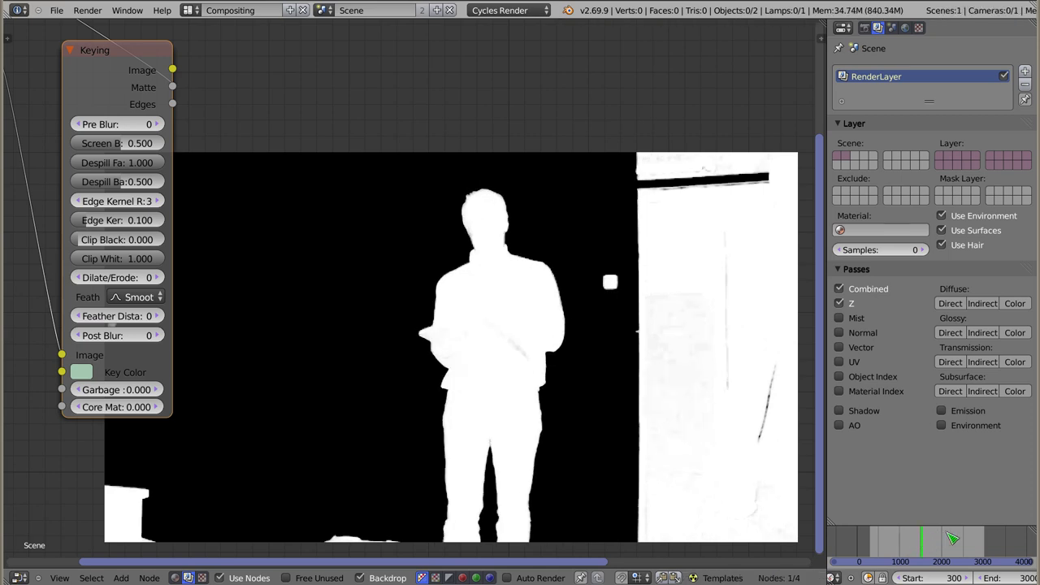
drag(952, 538, 971, 545)
click(935, 546)
drag(934, 548, 891, 553)
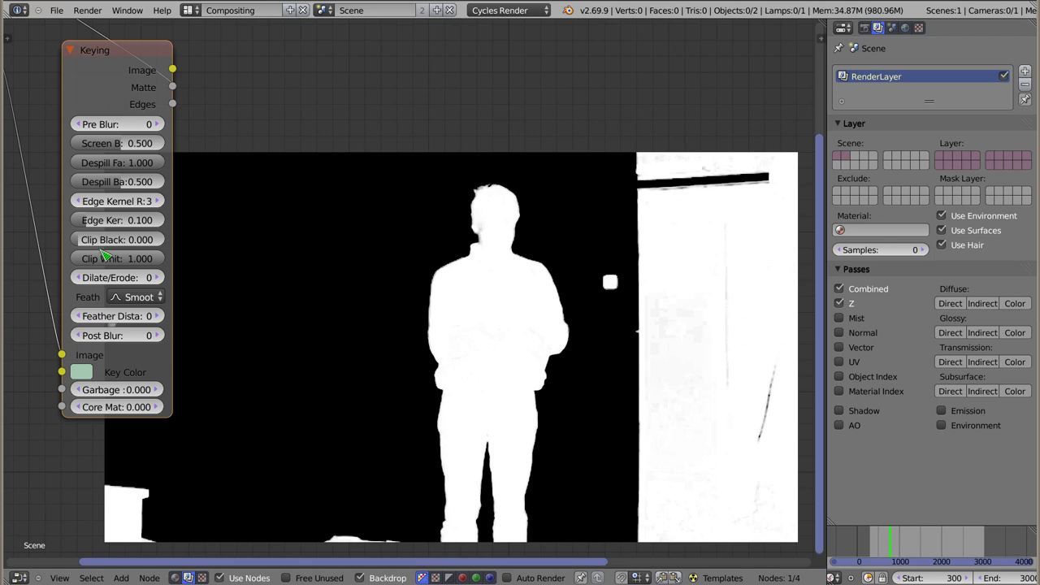
drag(89, 242, 415, 242)
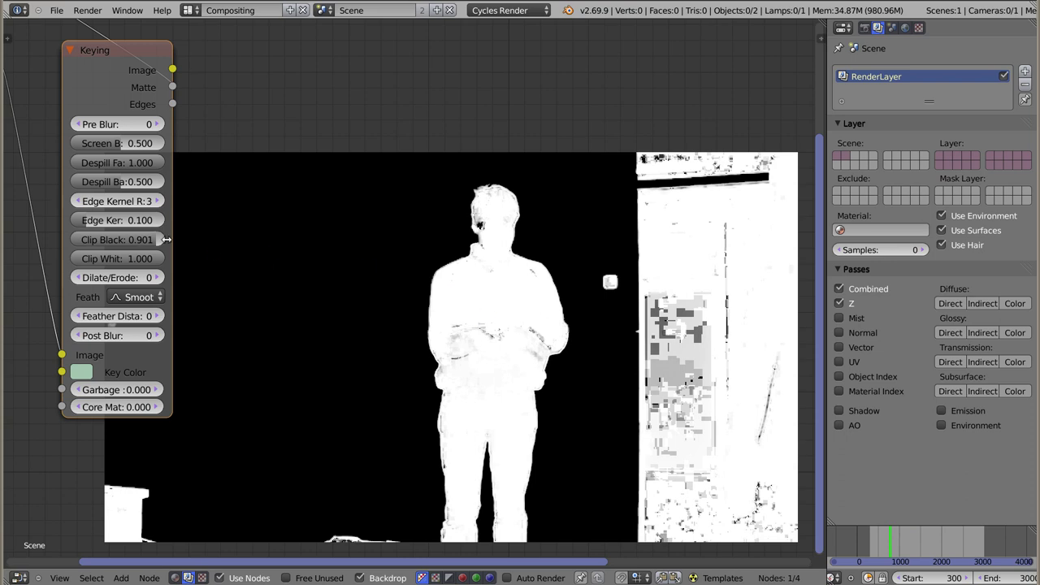
- Reset Clip Black to 0 and test lower Clip White values on the matte
drag(158, 240, 82, 244)
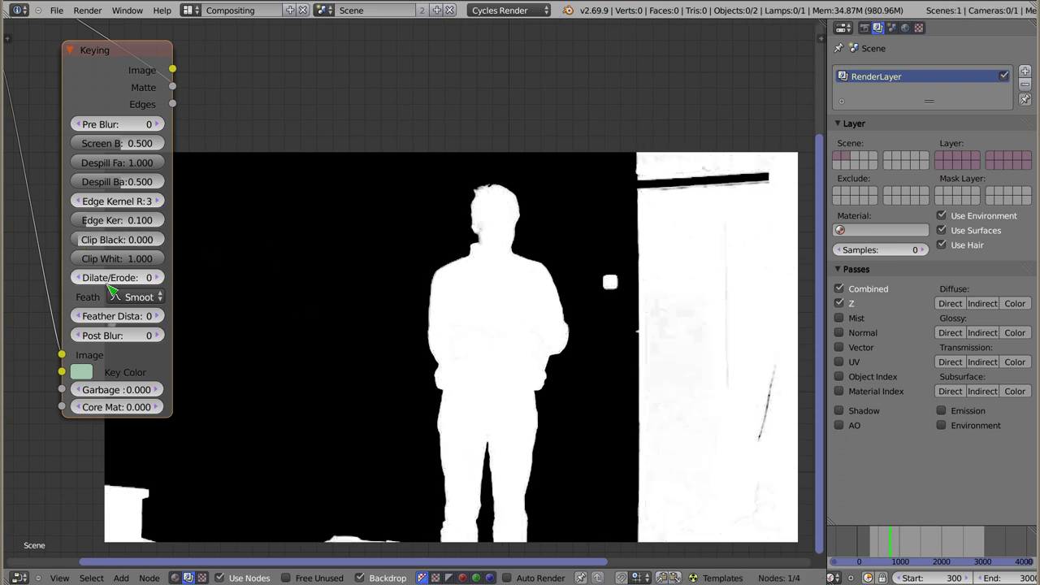
drag(160, 259, 139, 258)
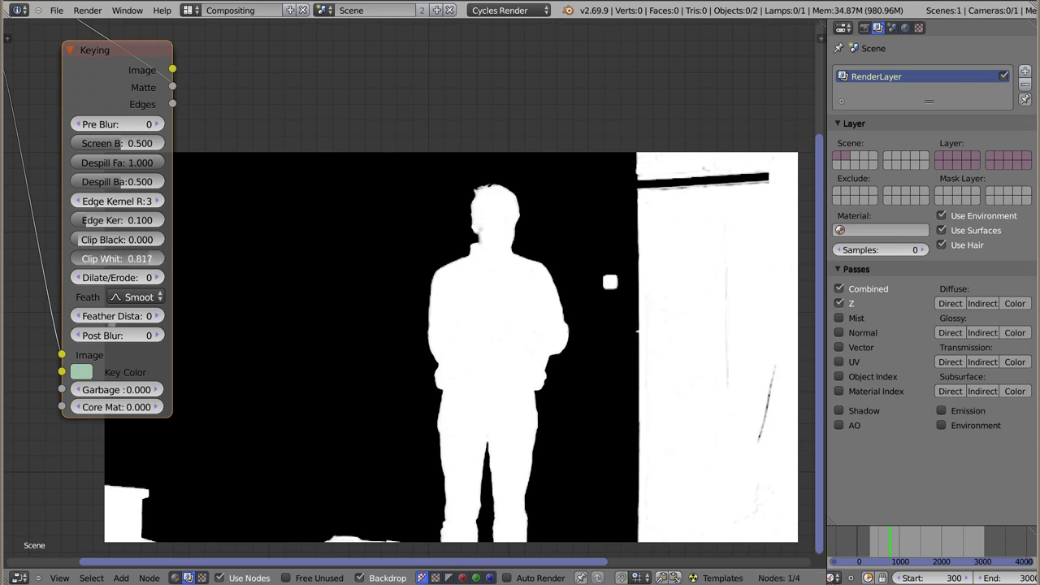
drag(117, 258, 69, 258)
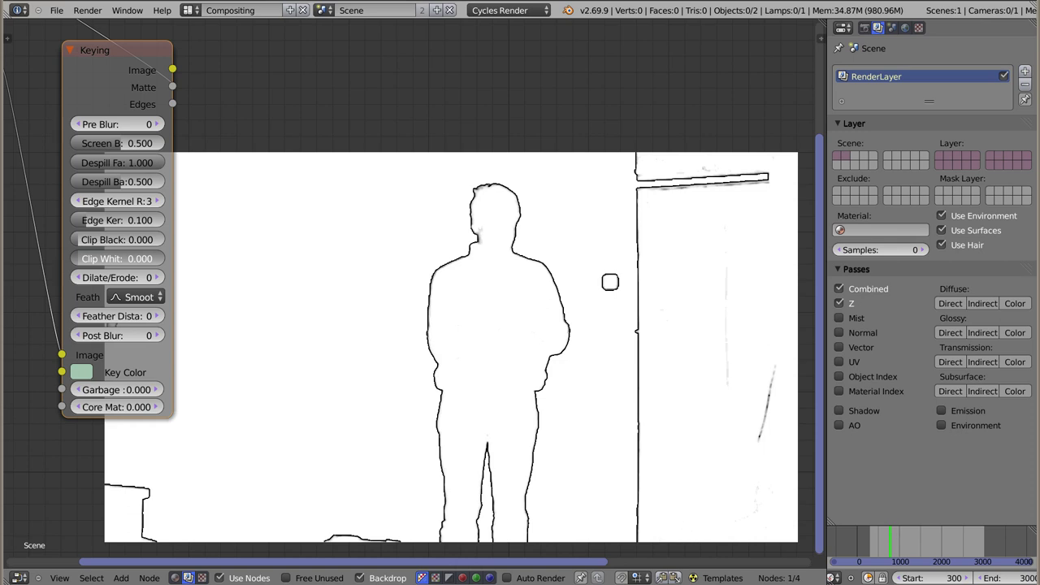
drag(70, 258, 173, 264)
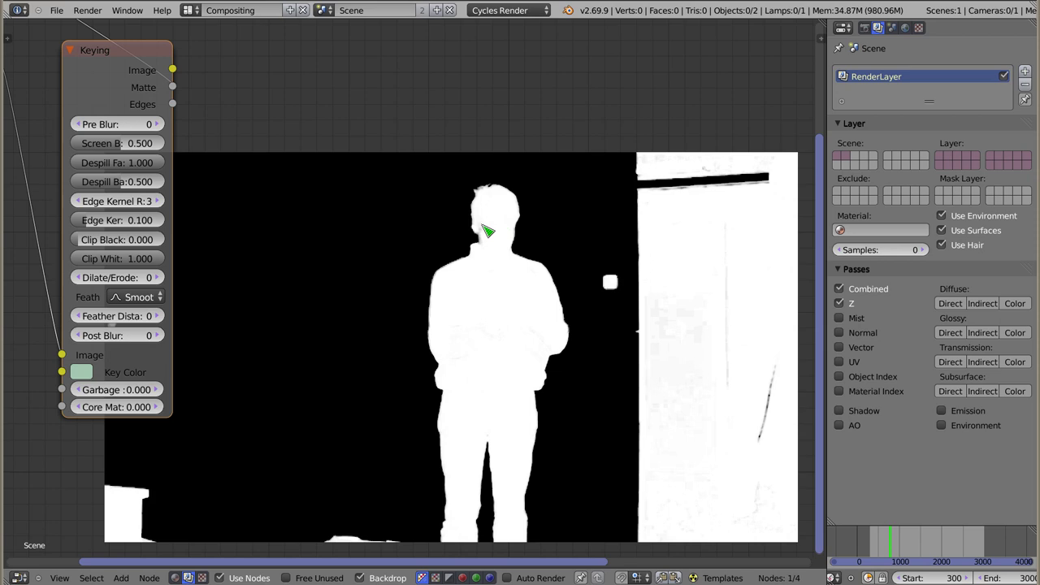
- Zoom the backdrop onto the head, restore Clip White to 1.000, and set Post Blur to 1
key(alt+v)
key(alt+v)
key(alt+v)
key(alt+v)
key(alt+v)
key(alt+v)
key(alt+v)
key(alt+v)
key(v)
key(v)
key(v)
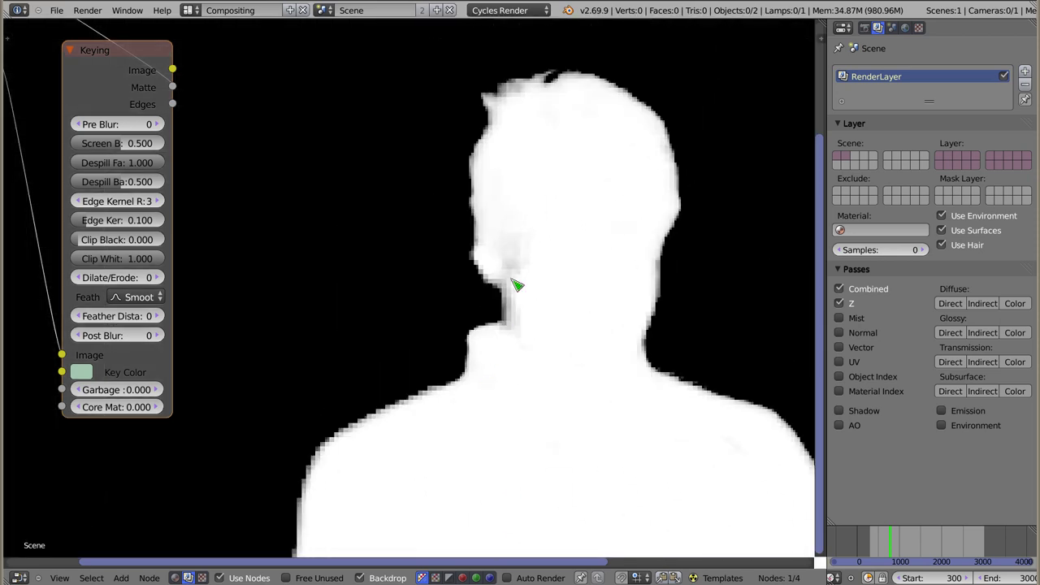
mouse_move(121, 259)
mouse_down()
mouse_move(89, 259)
mouse_move(110, 258)
mouse_up()
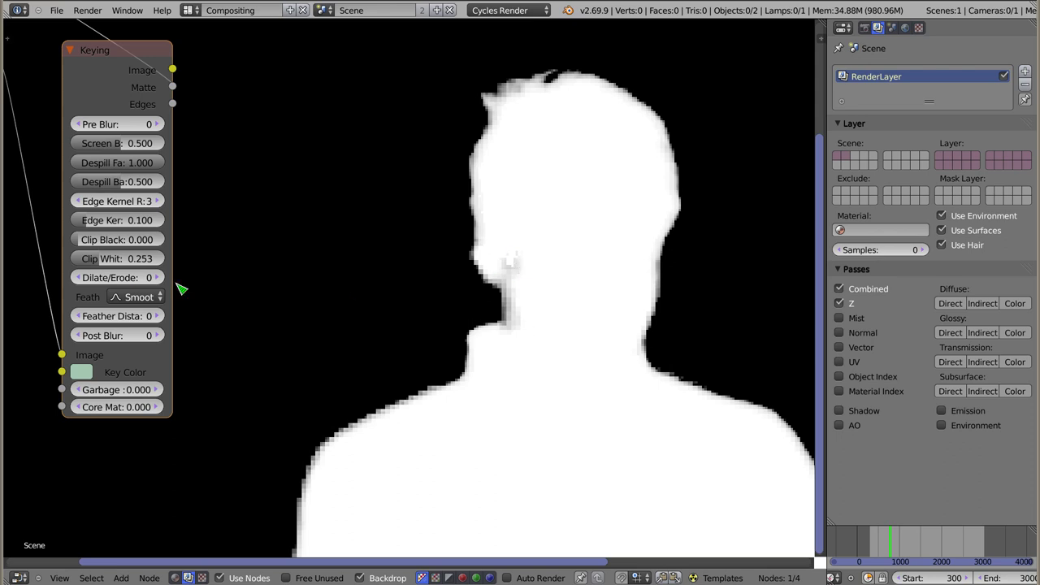
drag(122, 258, 341, 293)
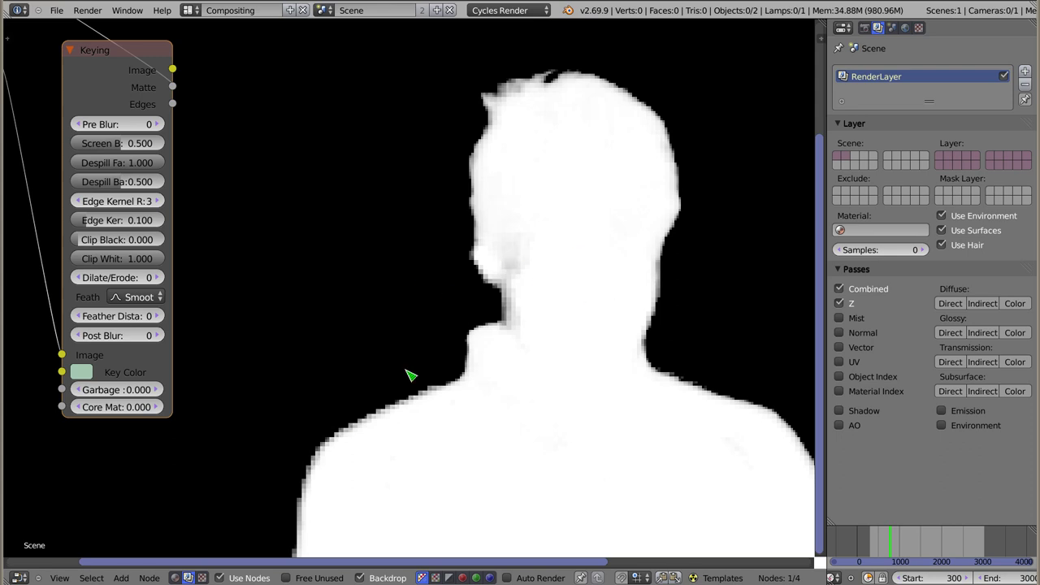
drag(118, 335, 197, 416)
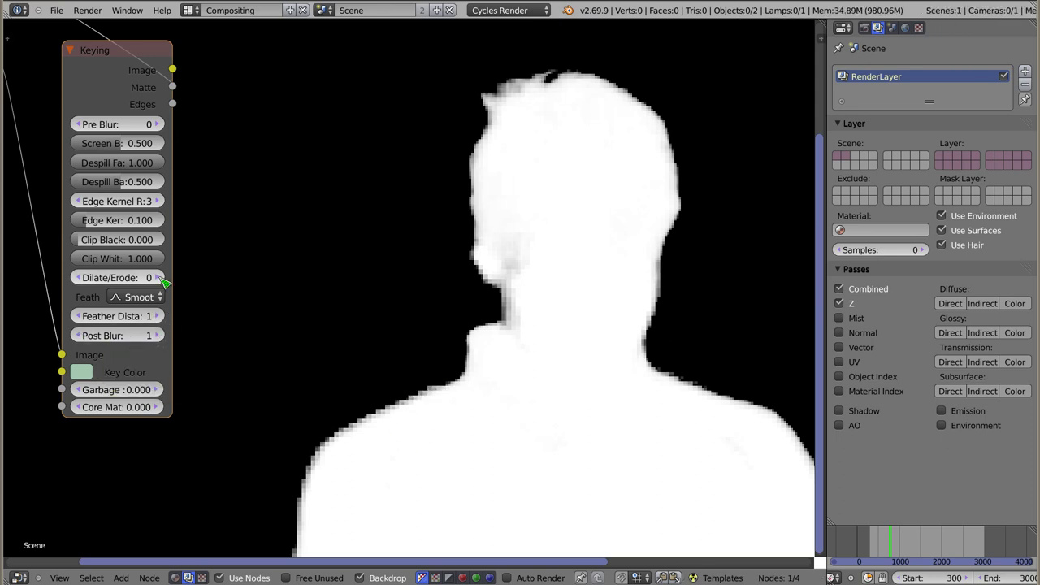
- Try Dilate/Erode values up to 1 and settle it at -1
click(84, 278)
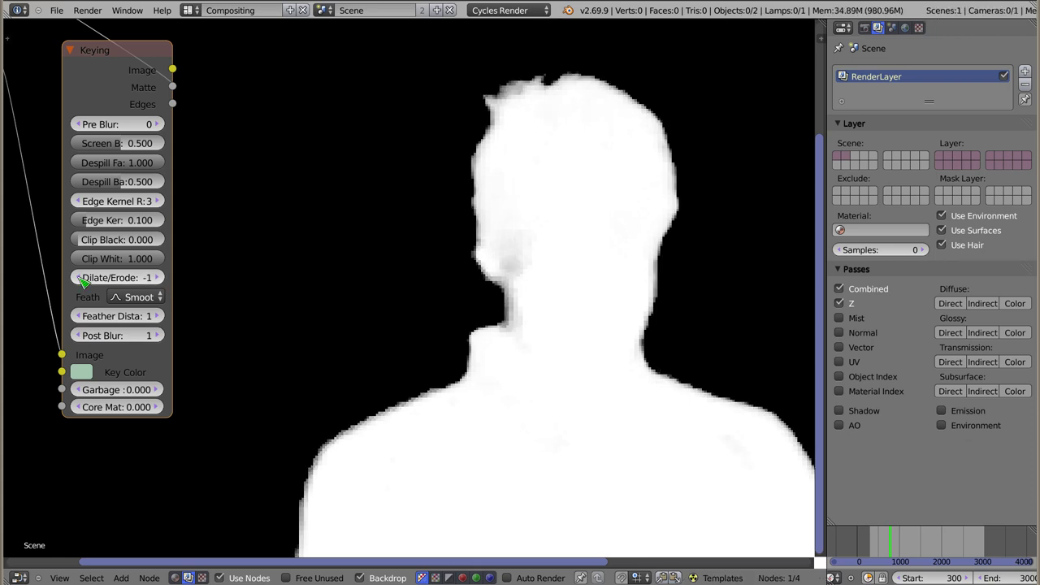
click(159, 278)
click(158, 278)
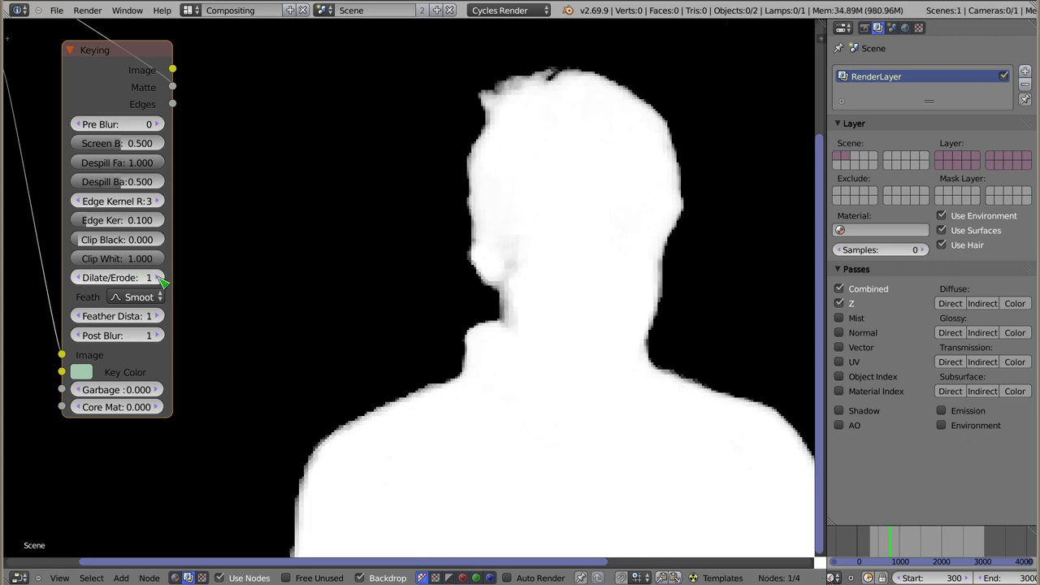
click(83, 278)
click(83, 278)
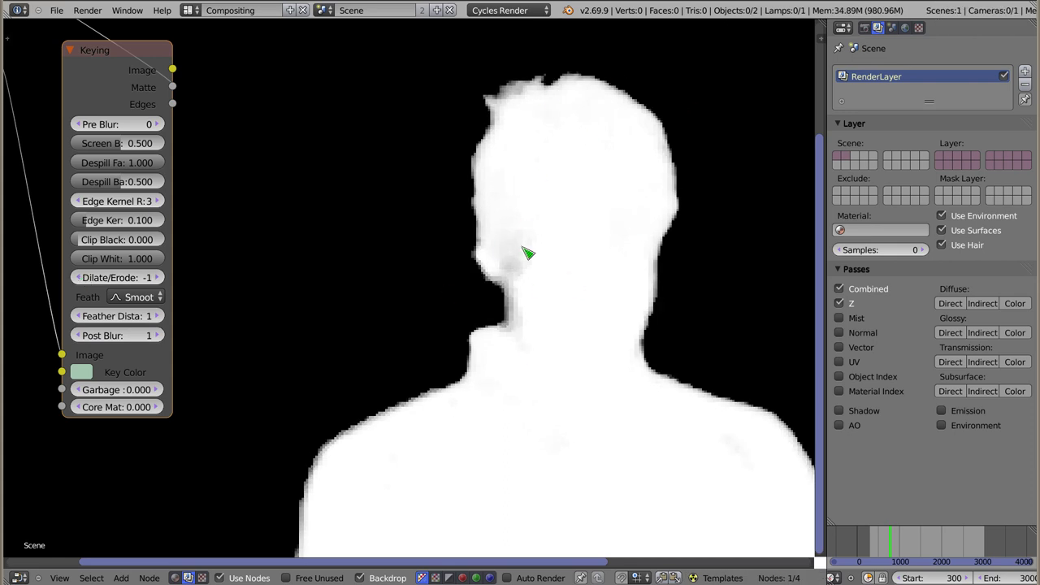
- Zoom the backdrop out and recentre the full-frame matte preview
key(v)
alt+middle_drag(485, 294, 472, 419)
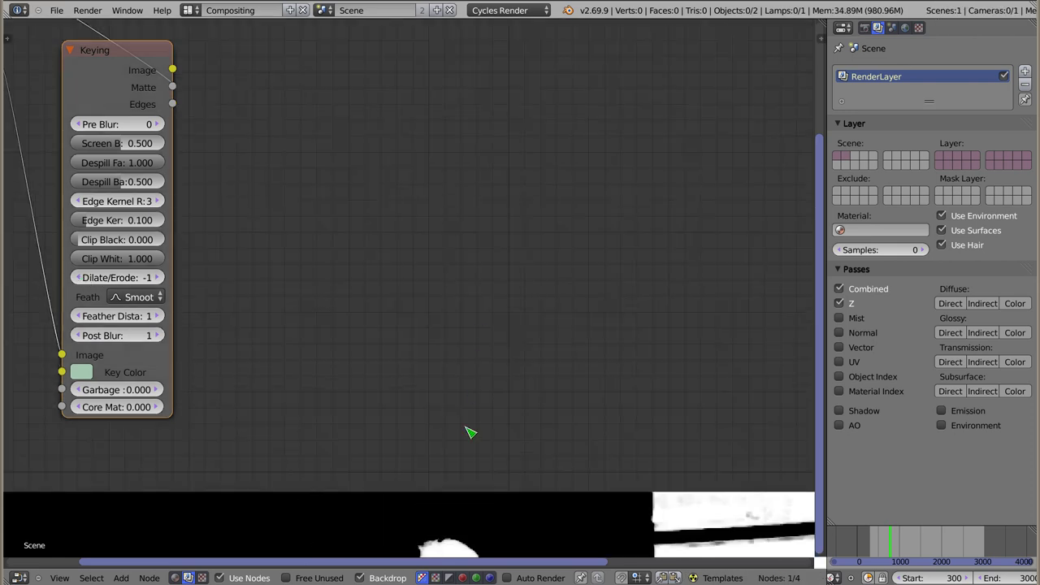
alt+middle_drag(475, 485, 487, 121)
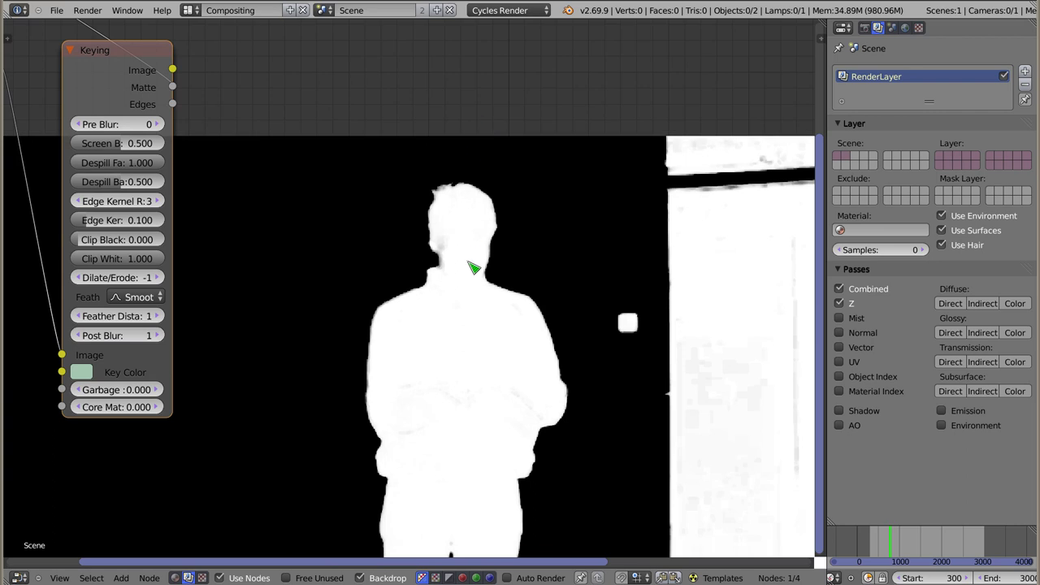
key(v)
key(v)
key(v)
mouse_move(399, 406)
alt+middle_down()
mouse_move(490, 299)
mouse_move(494, 371)
mouse_move(518, 369)
alt+middle_up()
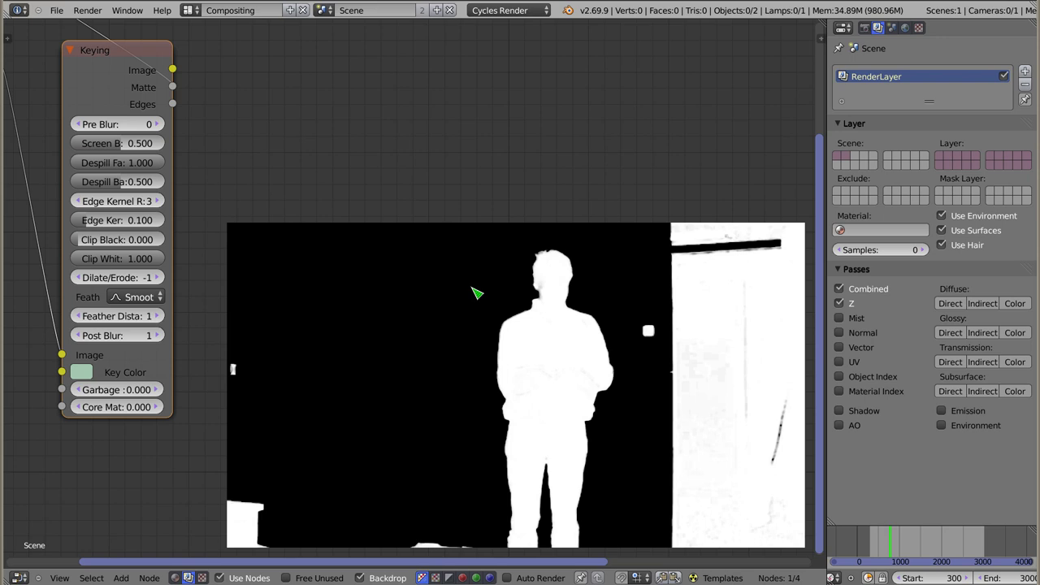
- Show the Keying node's colour result in the backdrop and zoom out the node view
ctrl+shift+click(134, 81)
ctrl+shift+click(139, 85)
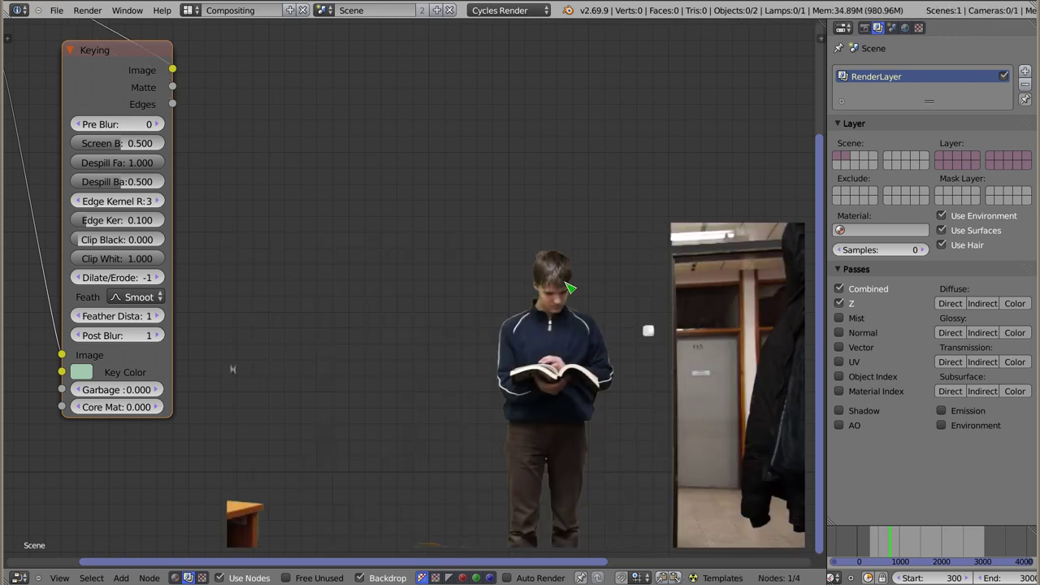
scroll(276, 154, down, 2)
mouse_move(281, 151)
middle_down()
mouse_move(283, 244)
mouse_move(411, 214)
mouse_move(261, 249)
mouse_move(235, 203)
middle_up()
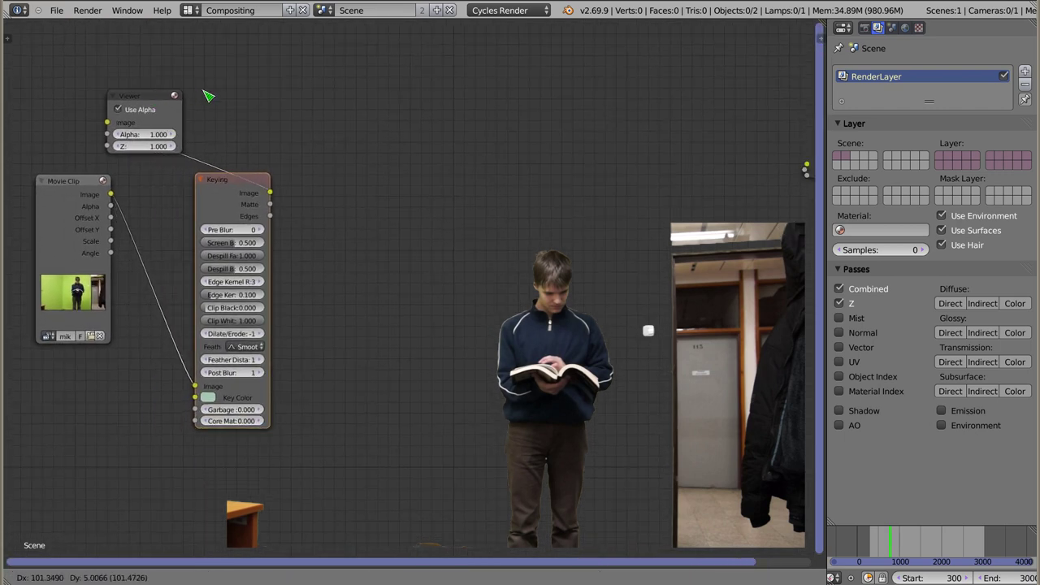
- Collapse the Viewer node and move it off to the right of the Keying node
drag(144, 109, 611, 53)
click(568, 50)
drag(599, 54, 4, 137)
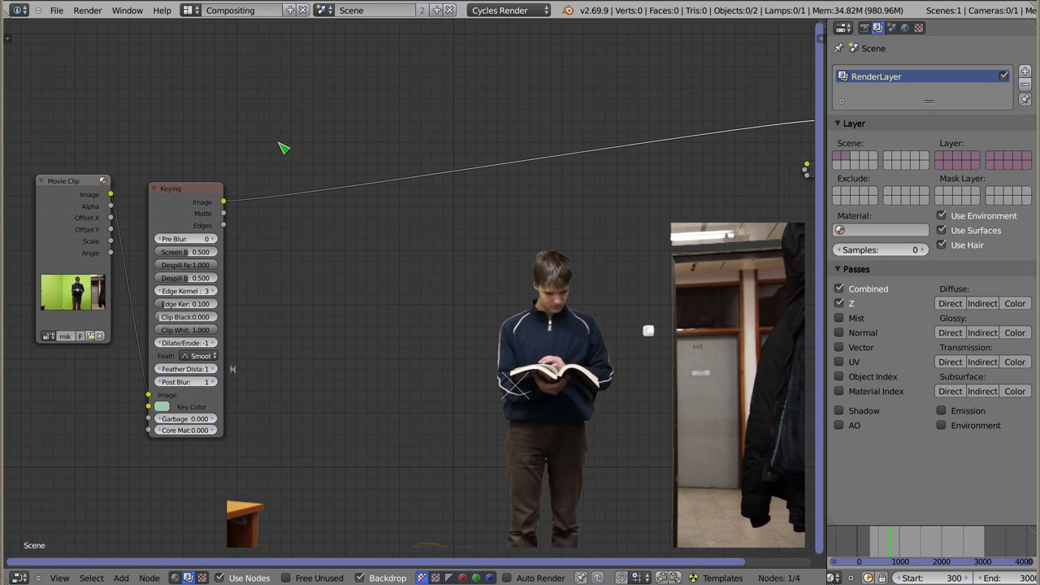
key(shift+a)
mouse_move(250, 61)
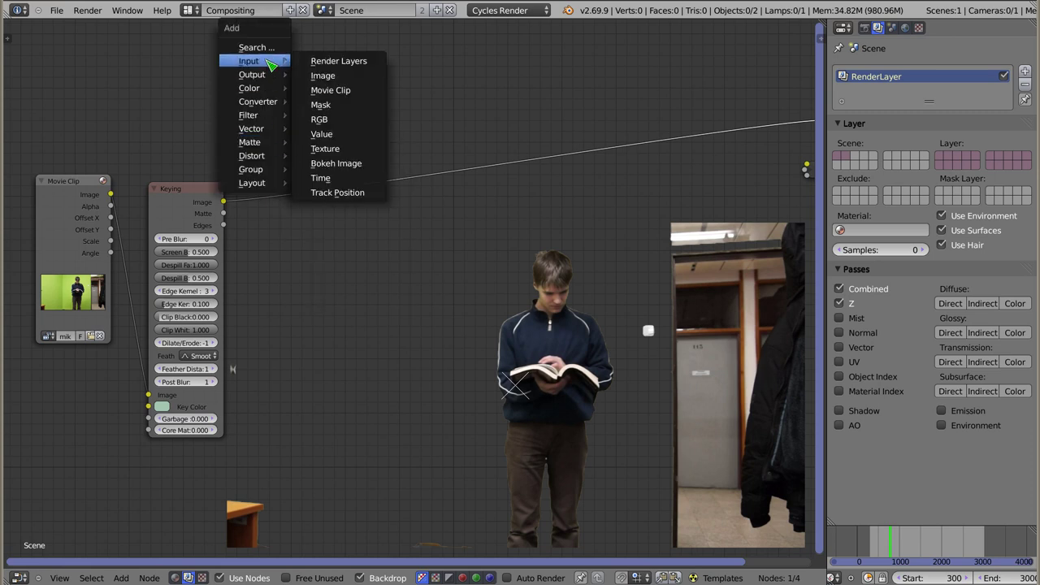
- Add a Movie Clip node loading /home/piotao/tablica-pusta.avi and preview it in the backdrop
click(372, 91)
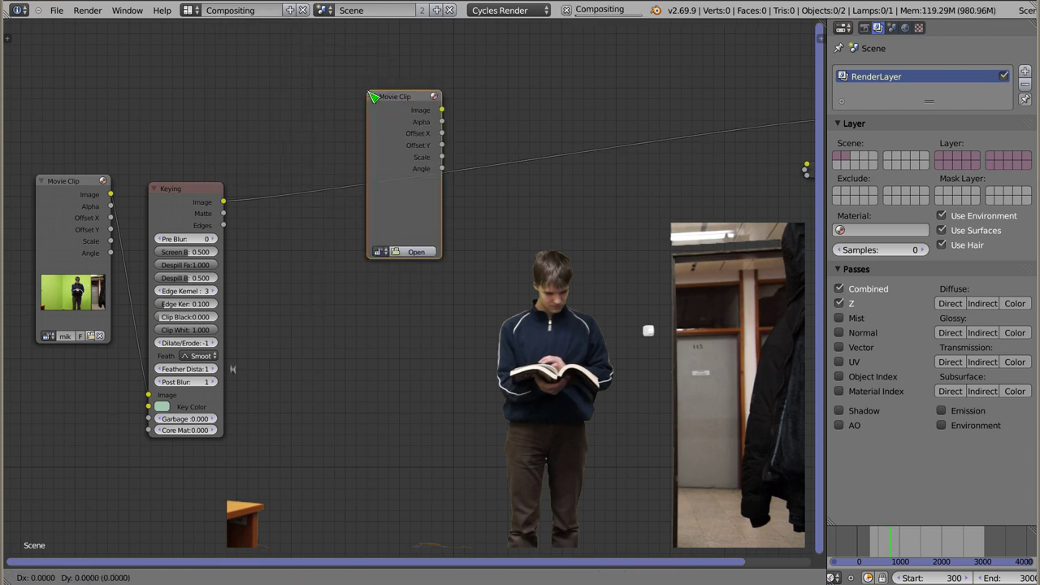
click(265, 235)
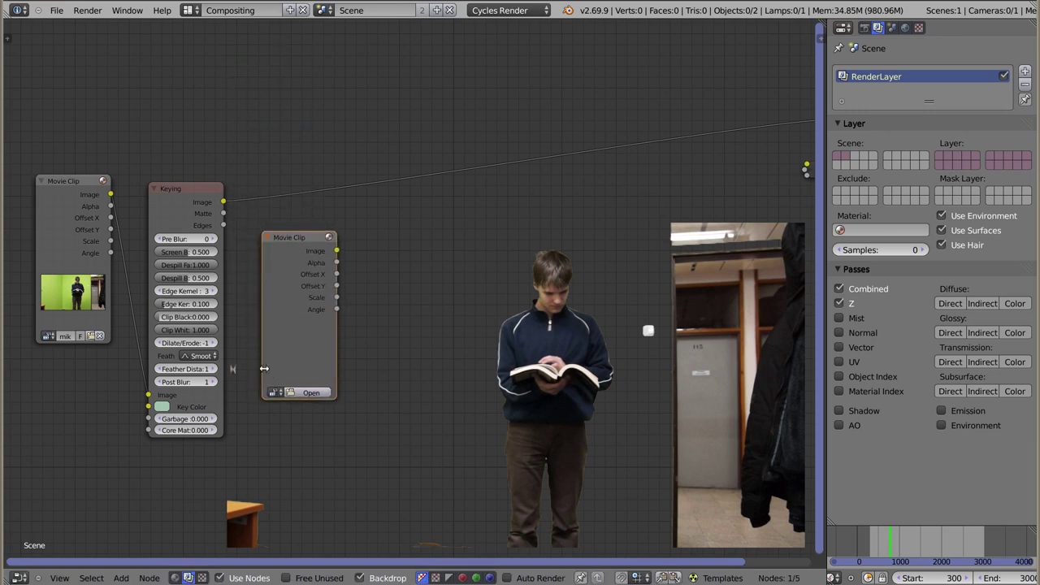
click(309, 392)
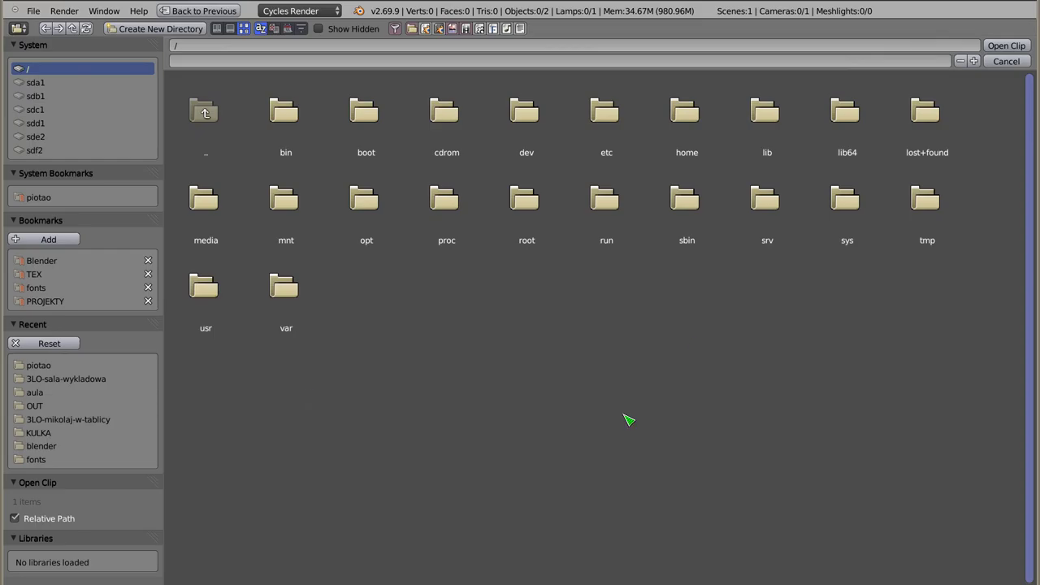
click(47, 199)
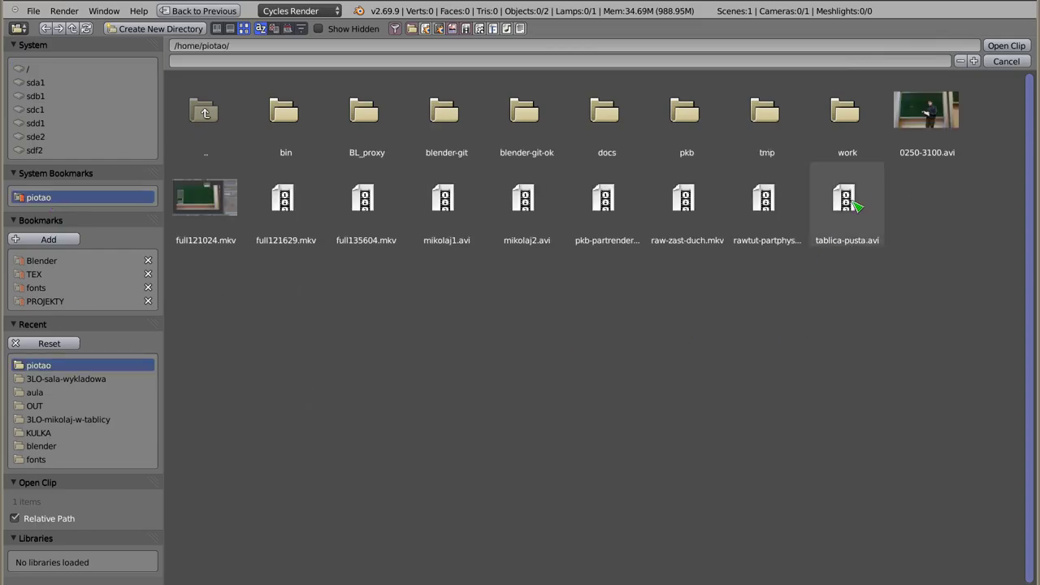
click(849, 246)
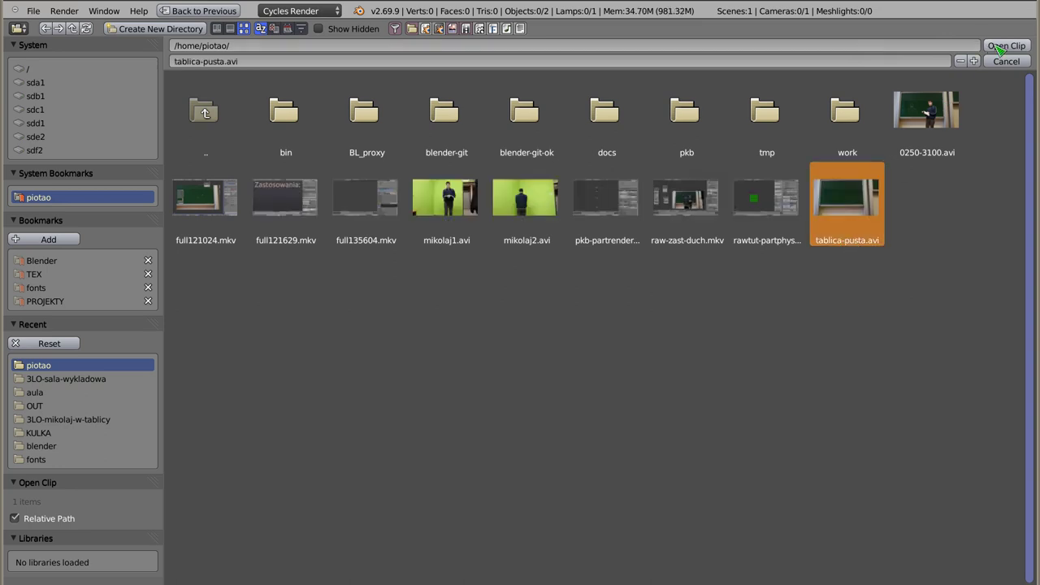
click(992, 47)
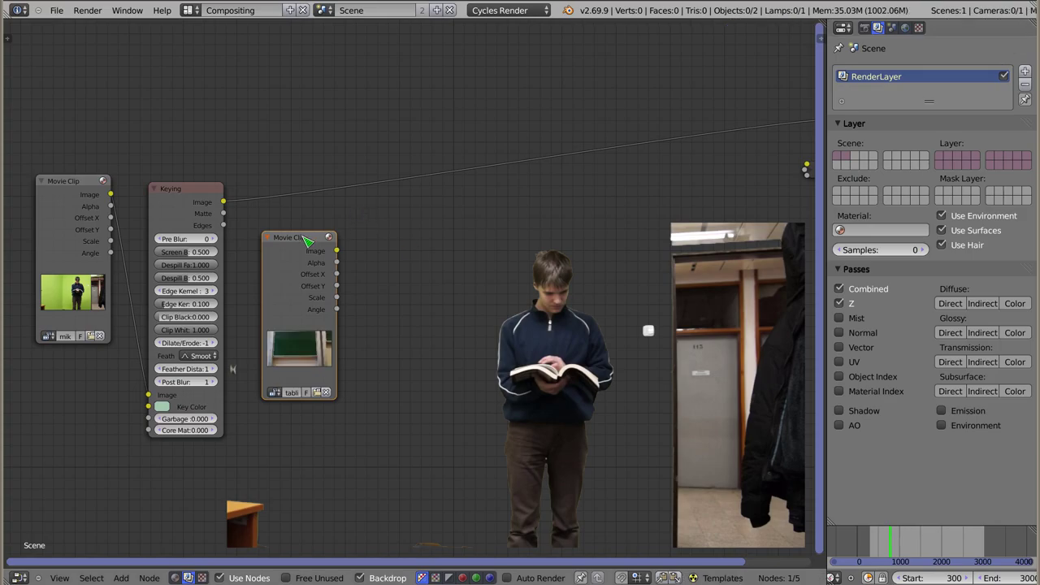
ctrl+shift+click(307, 241)
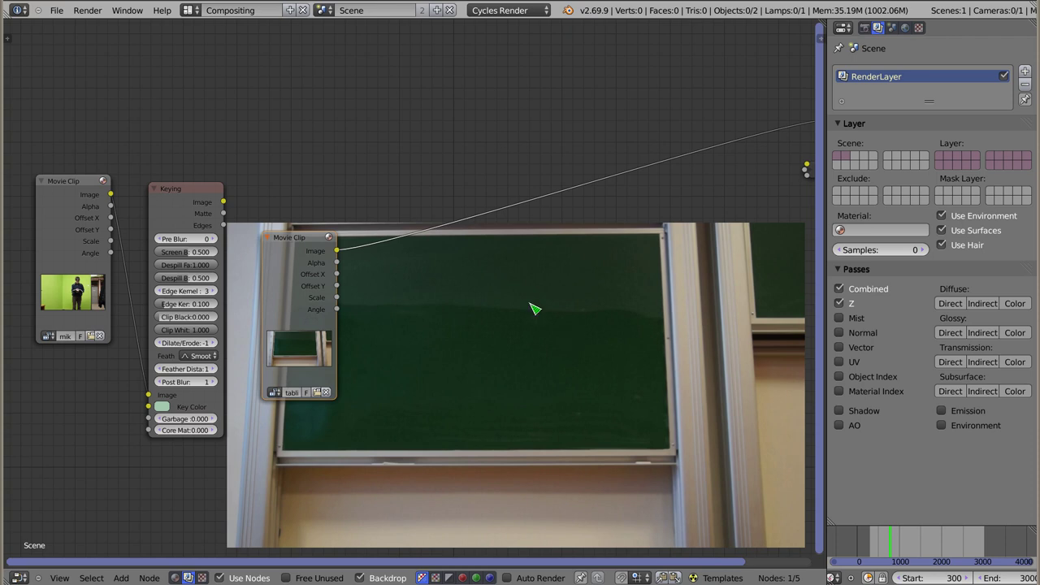
- Place the tablica-pusta.avi node above the student clip and preview the keyed student again
drag(299, 237, 63, 25)
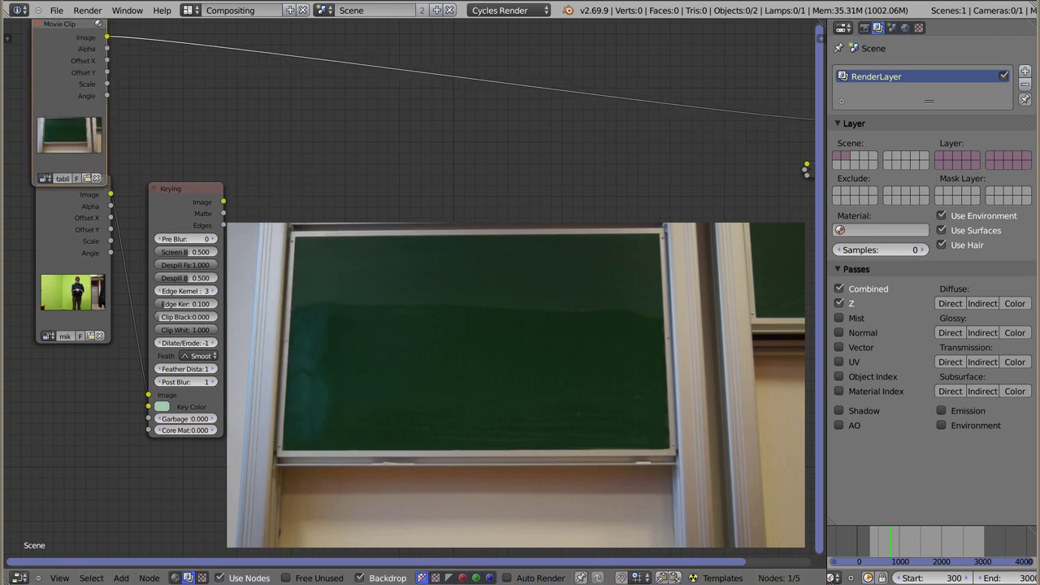
middle_drag(292, 169, 295, 205)
drag(88, 78, 83, 45)
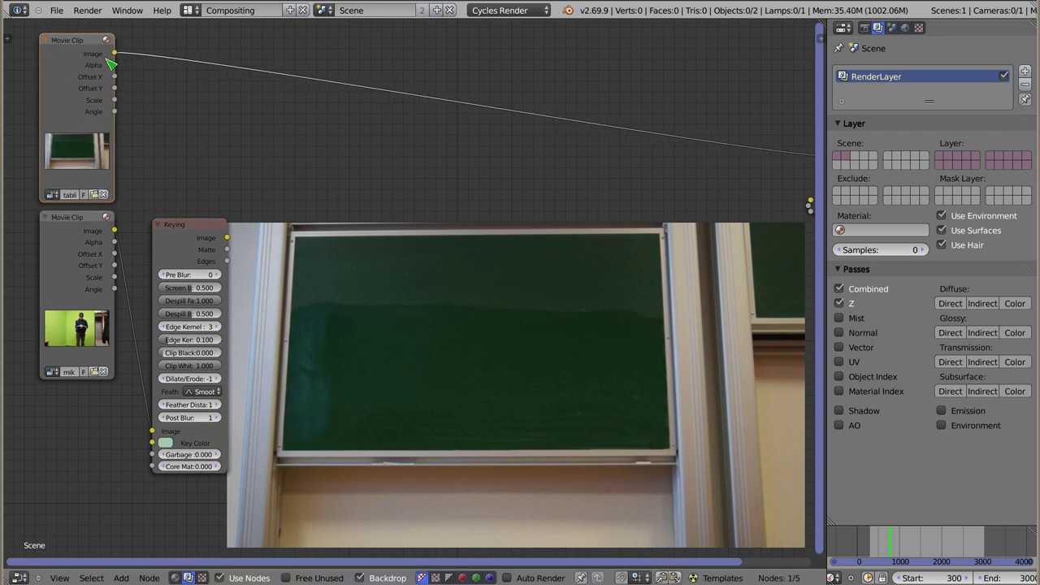
ctrl+shift+click(81, 228)
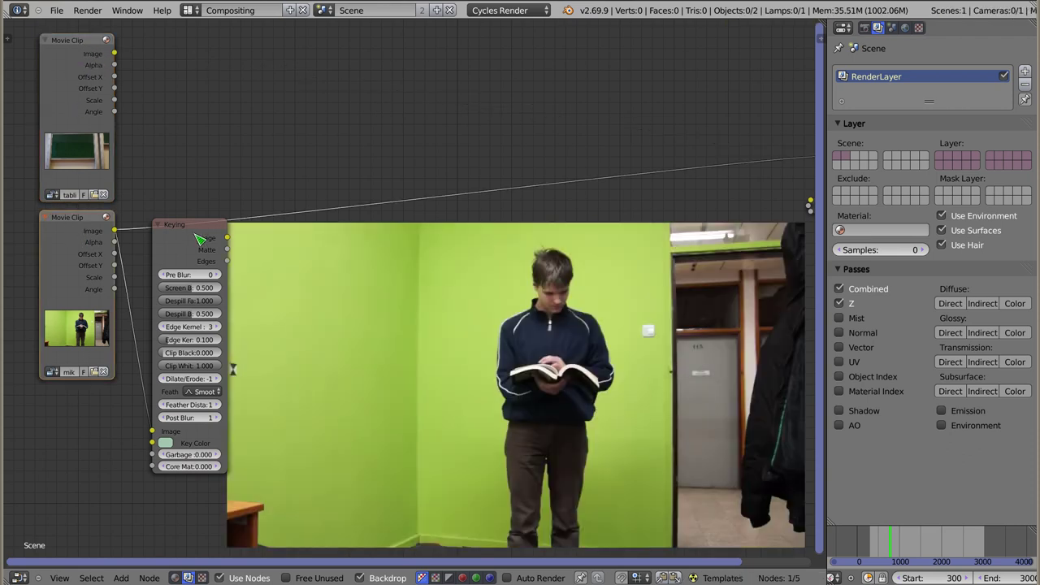
ctrl+shift+click(199, 239)
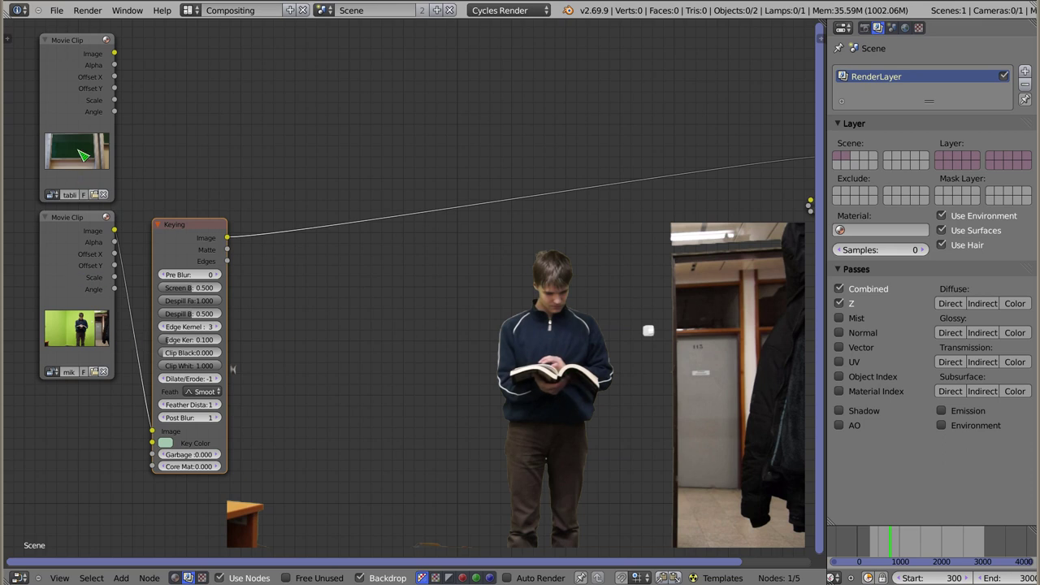
key(shift+a)
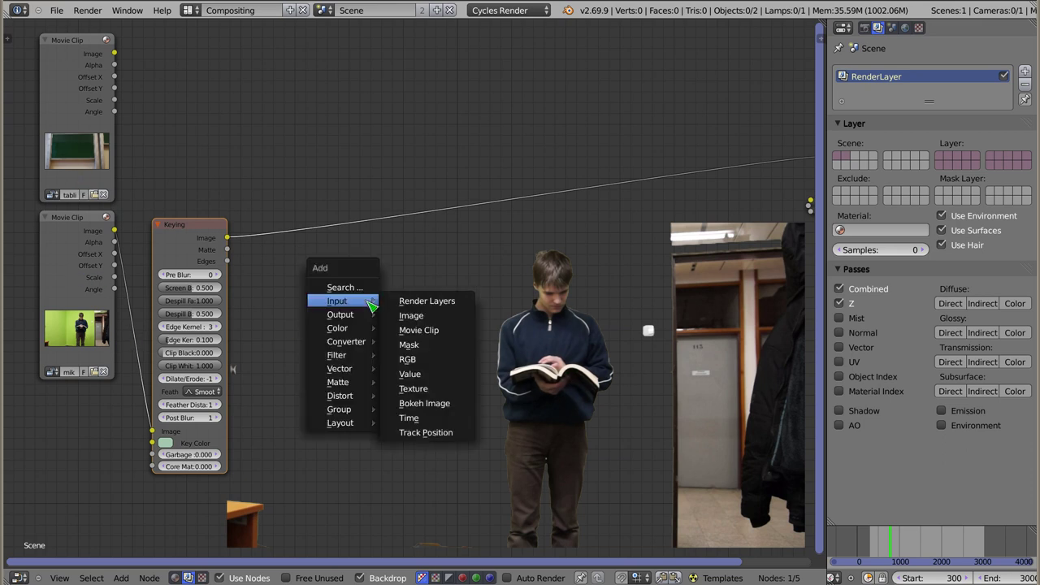
- Add a Mix node with the chalkboard clip as first Image and the keyed student as second
click(423, 329)
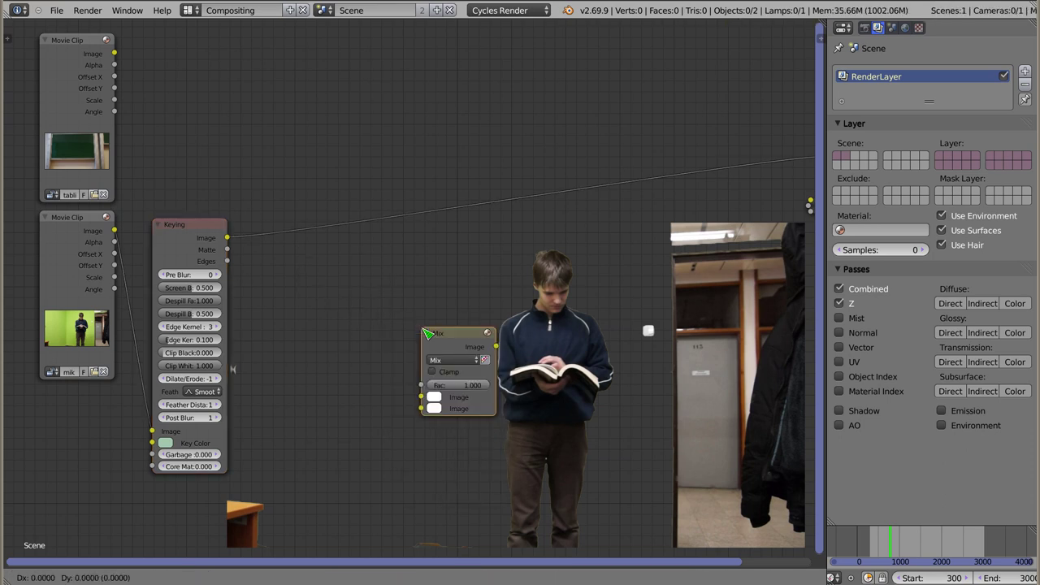
click(353, 82)
drag(115, 54, 347, 148)
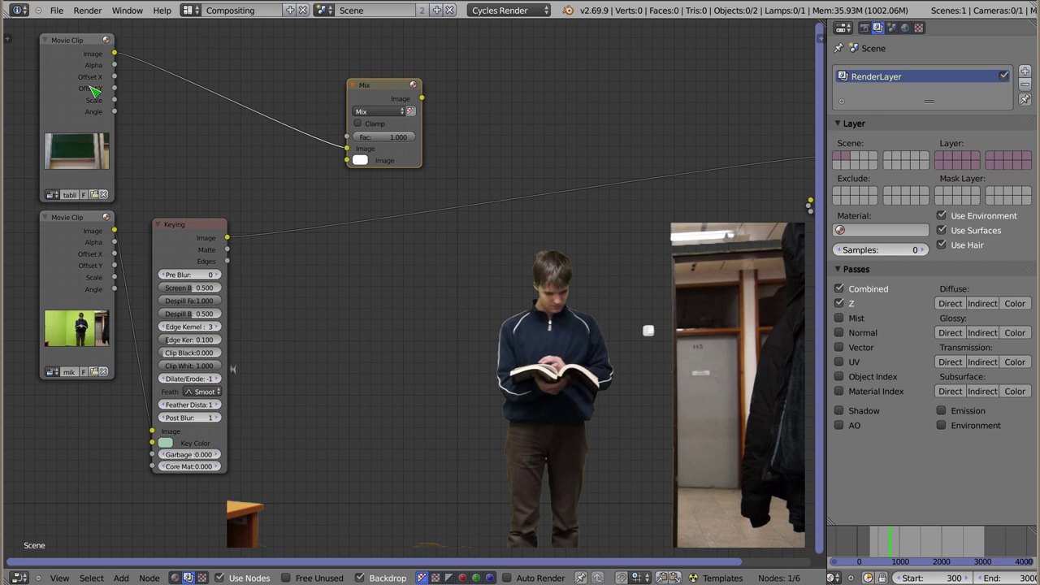
drag(227, 237, 347, 161)
ctrl+shift+click(398, 96)
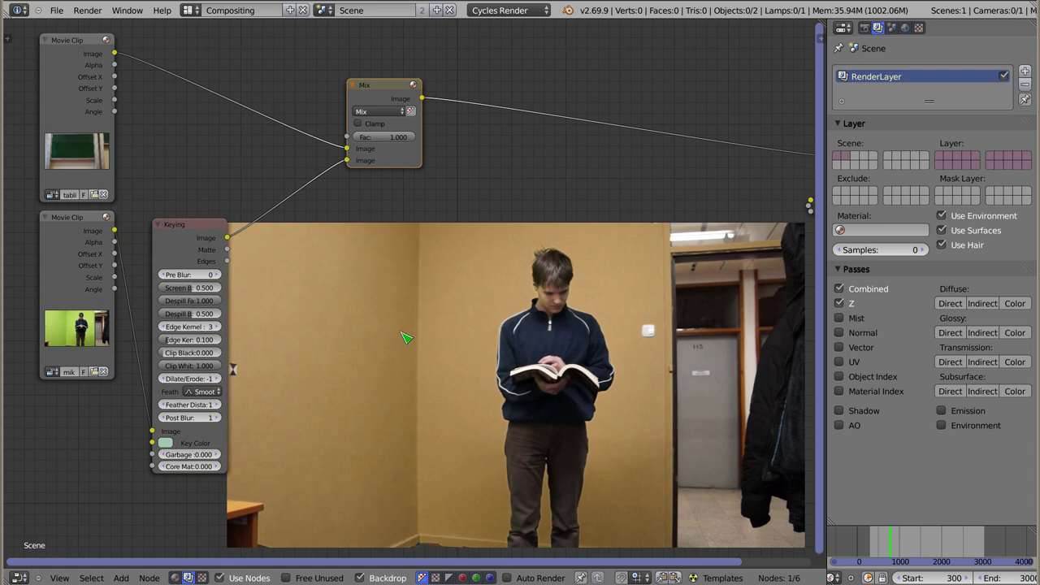
scroll(402, 143, up, 2)
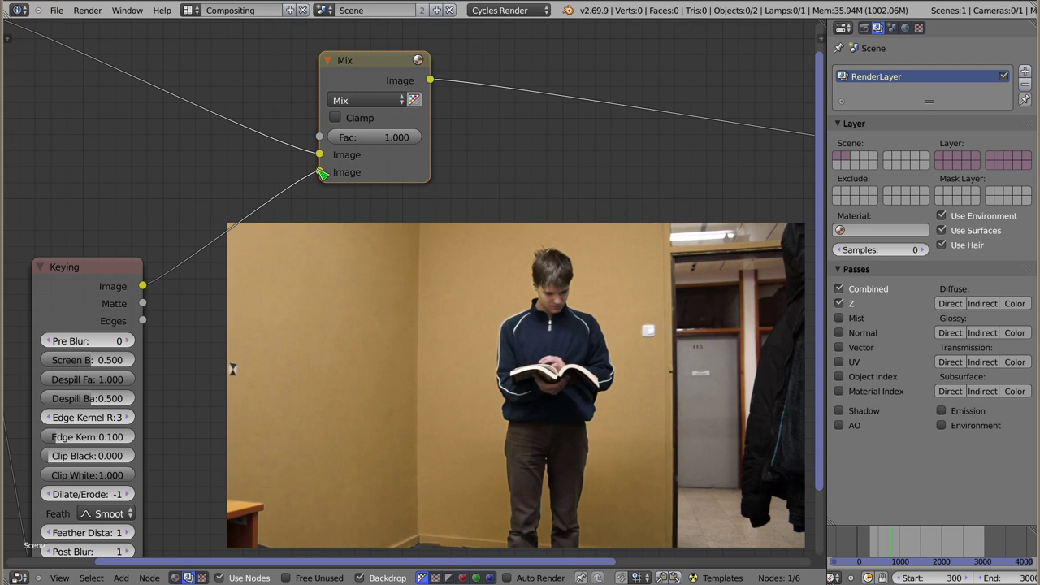
click(379, 139)
- Set Mix Fac to 0, test blends up to 0.627, then preview the Keying matte
text(0)
key(Return)
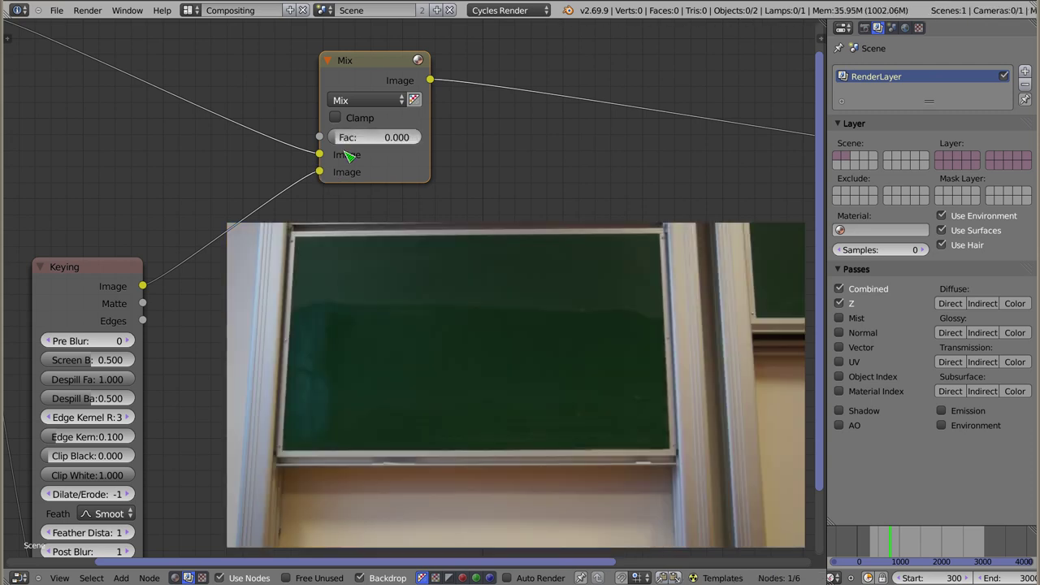
drag(376, 137, 413, 137)
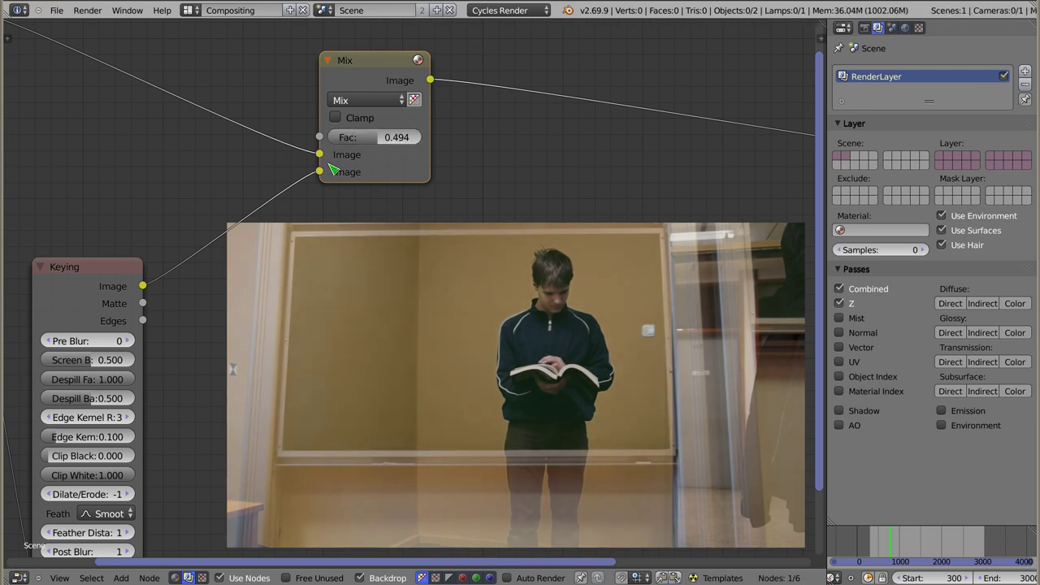
mouse_move(394, 137)
mouse_down()
mouse_move(418, 137)
mouse_move(408, 138)
mouse_up()
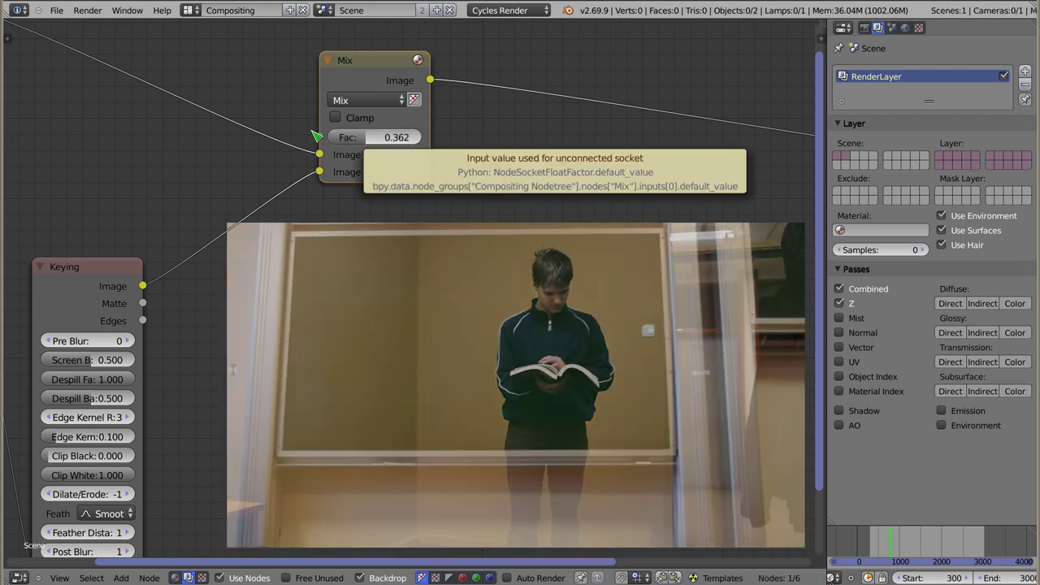
drag(397, 138, 414, 138)
ctrl+shift+click(152, 290)
ctrl+shift+click(166, 323)
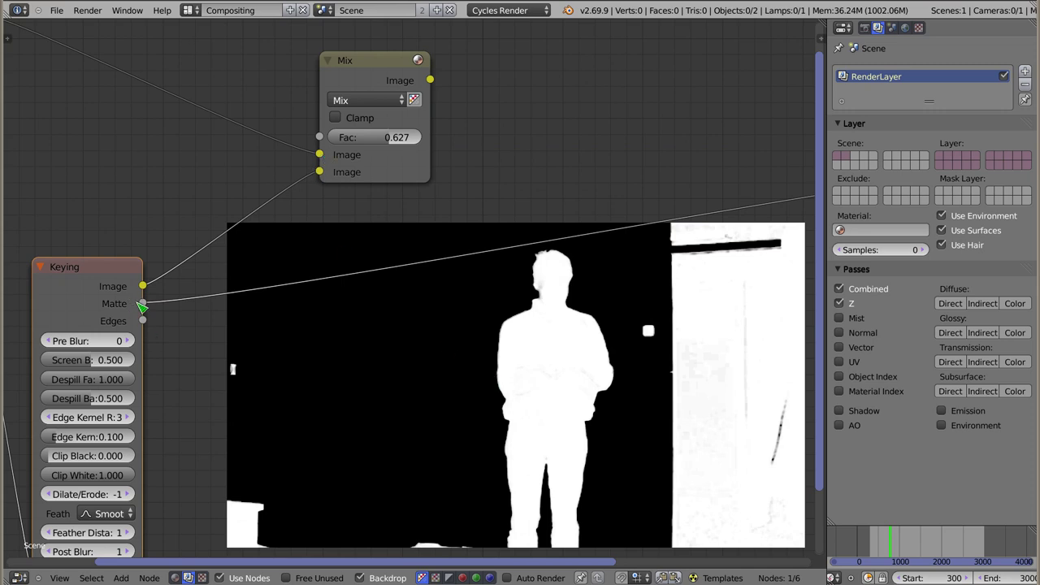
- Link the Keying Matte to the Mix Fac, preview the composite, and tidy the Keying and Mix nodes
drag(146, 304, 322, 135)
ctrl+shift+click(379, 78)
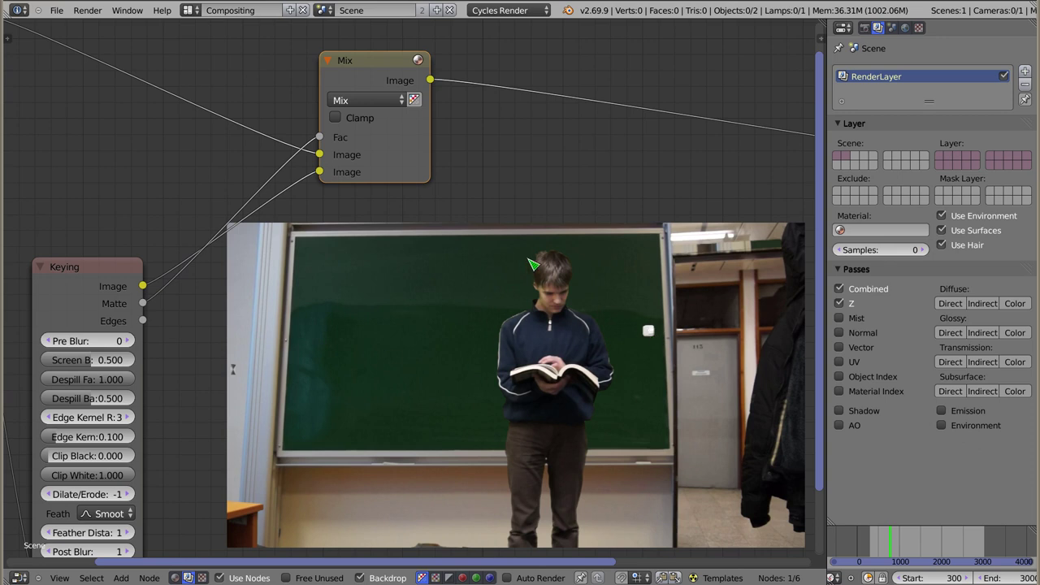
drag(111, 266, 111, 186)
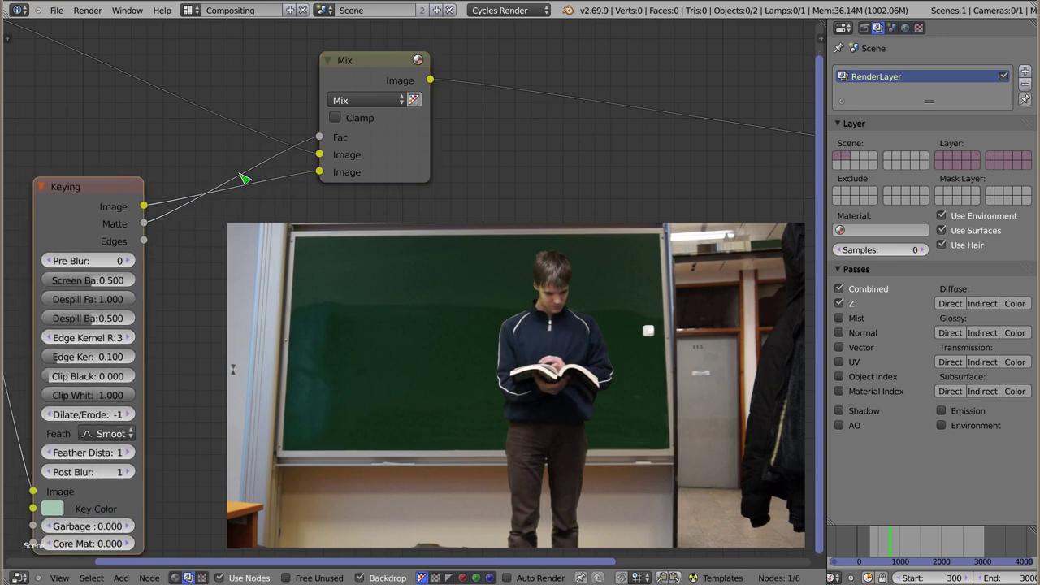
drag(381, 71, 418, 41)
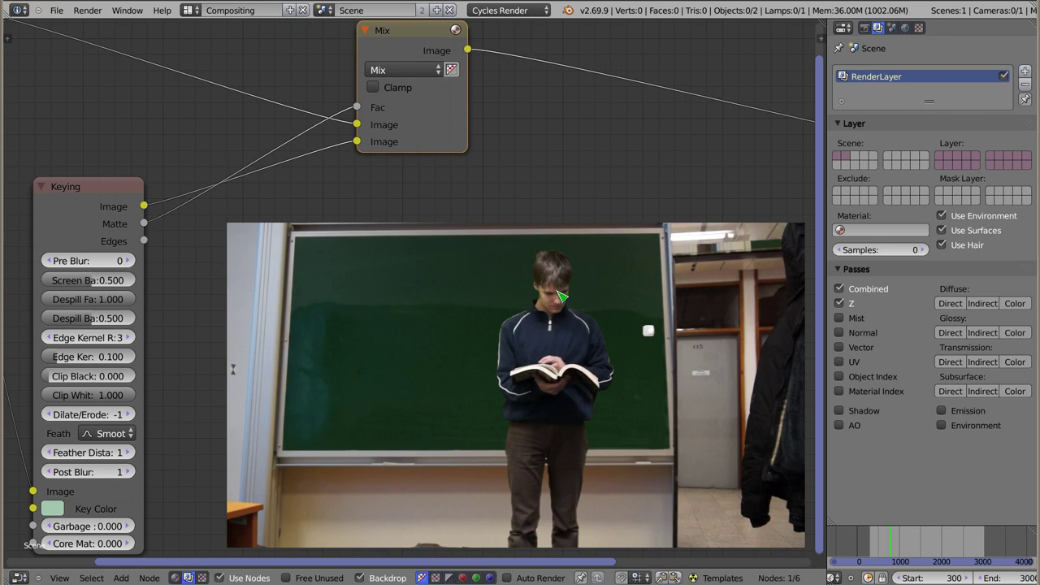
drag(494, 59, 505, 54)
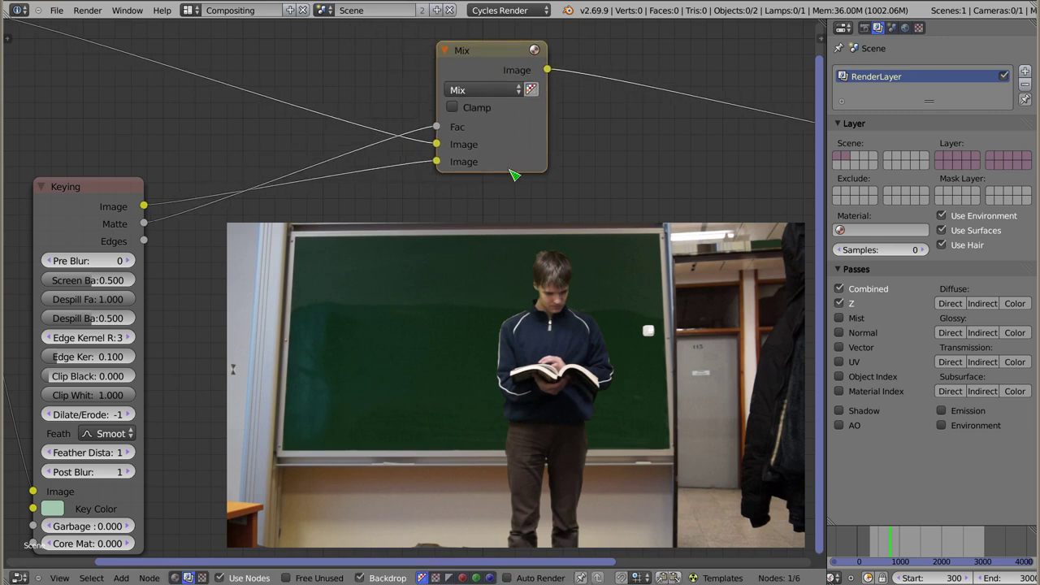
drag(114, 206, 109, 205)
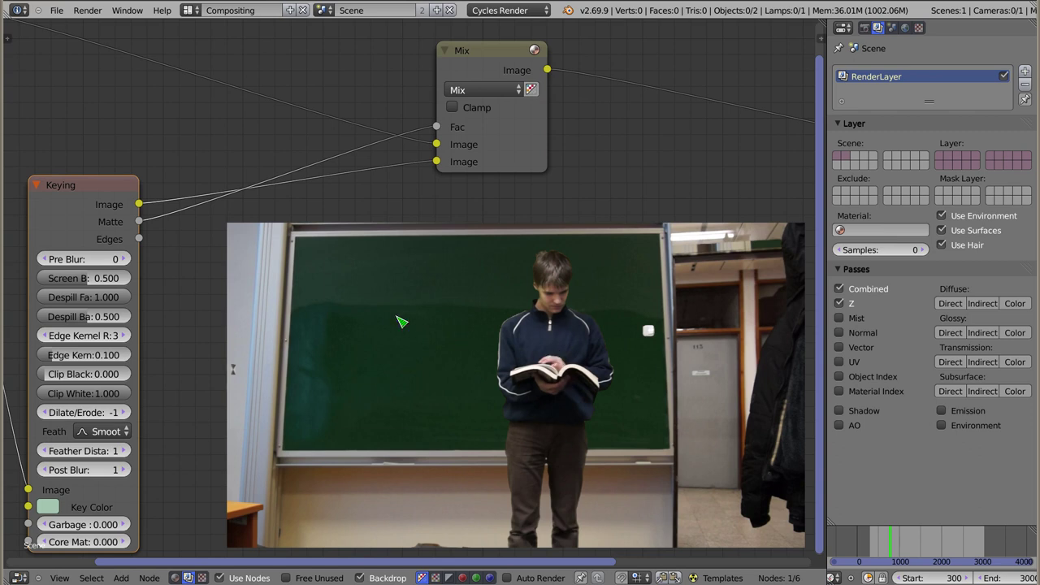
key(shift+a)
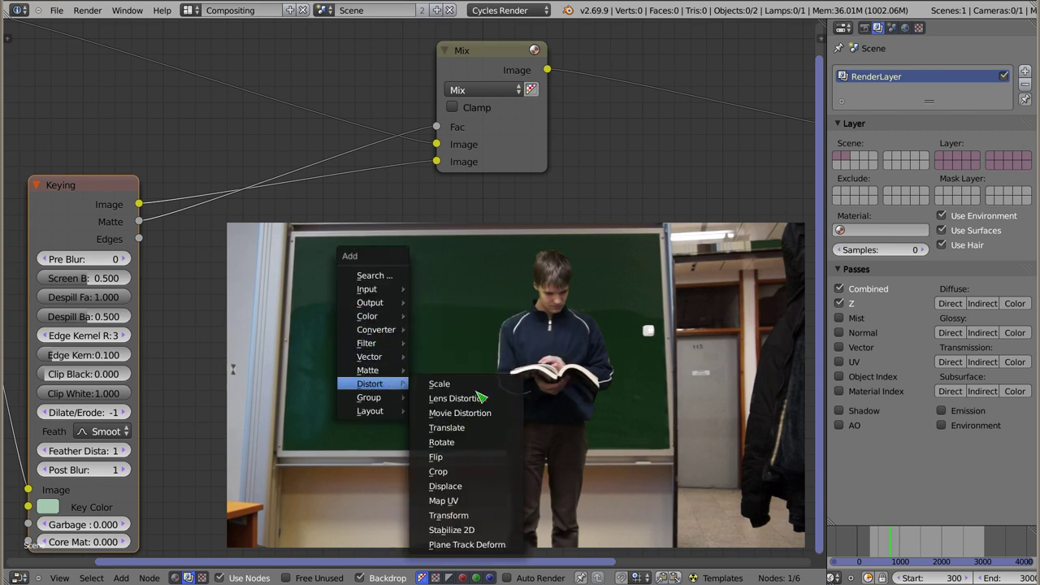
- Insert a Translate node between the Keying Image output and Mix's second Image
click(451, 427)
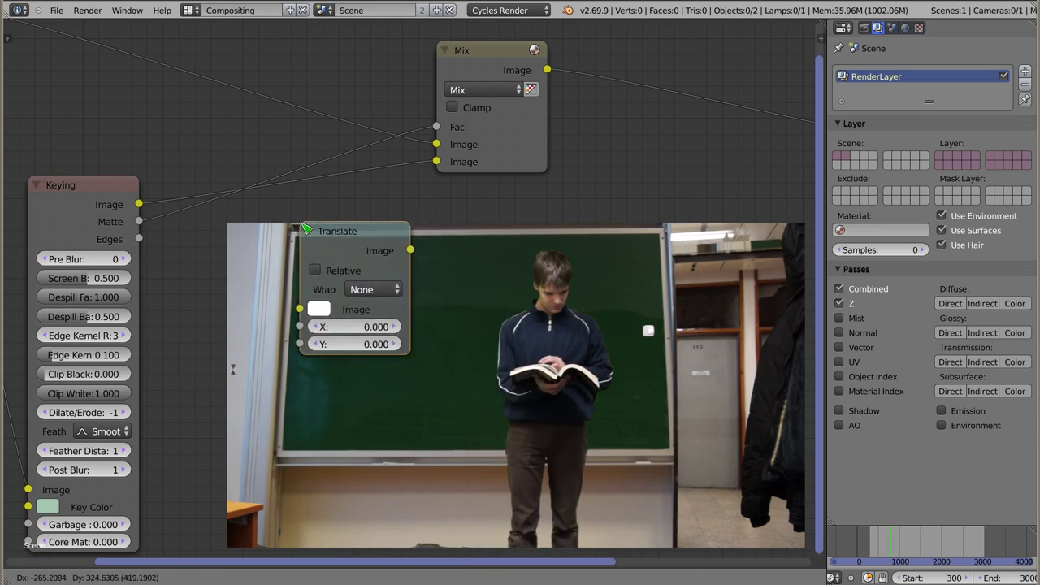
click(305, 228)
drag(139, 205, 300, 310)
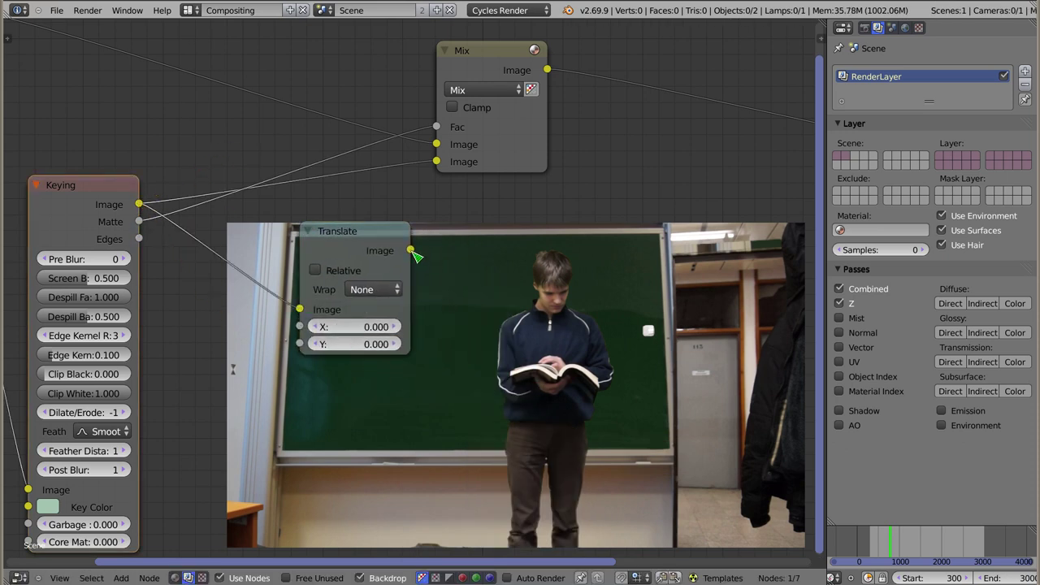
drag(410, 250, 436, 161)
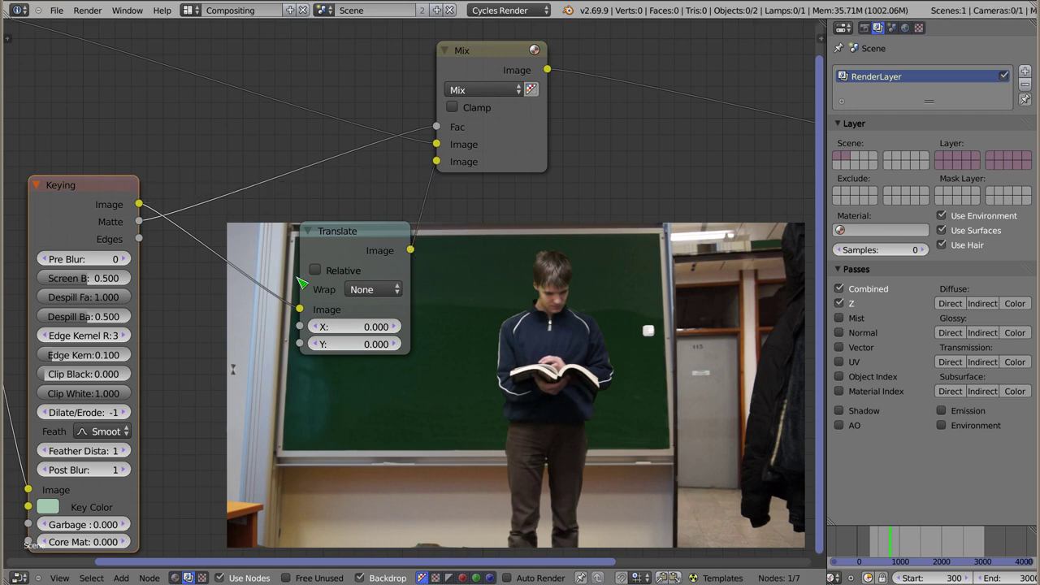
- Adjust the Translate Y offset to -96.100, checking the composite, and reposition the node
drag(373, 235, 348, 222)
mouse_move(338, 332)
mouse_down()
mouse_move(309, 331)
mouse_move(366, 332)
mouse_move(333, 336)
mouse_up()
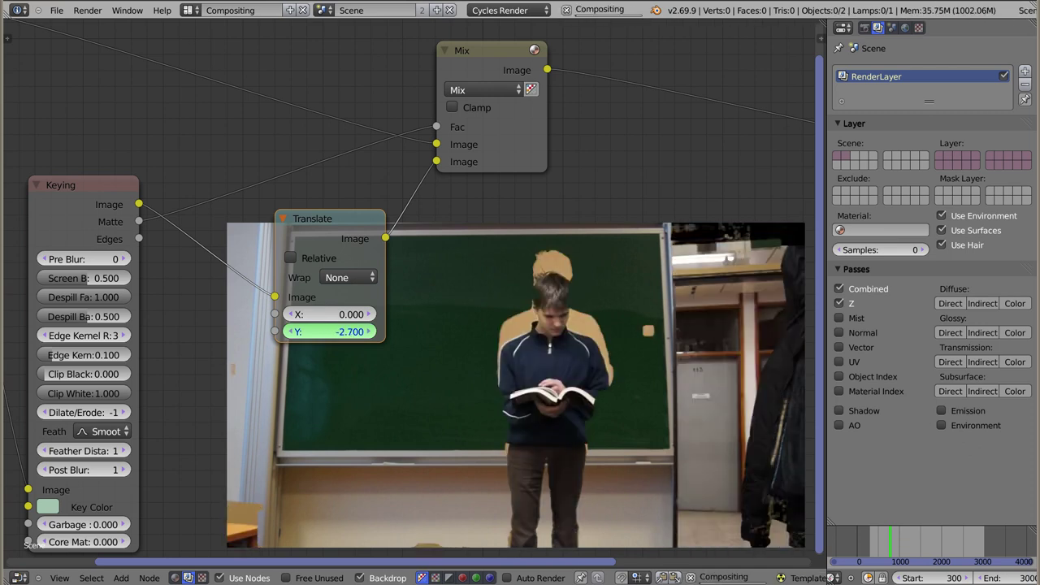
ctrl+shift+click(345, 229)
drag(329, 332, 361, 331)
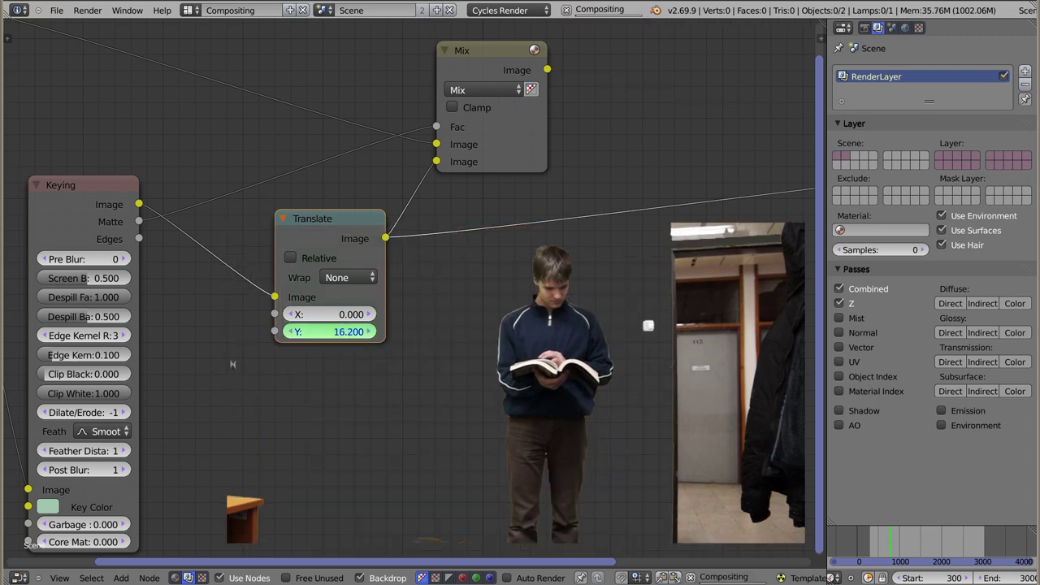
mouse_move(232, 343)
mouse_down()
mouse_move(232, 514)
mouse_move(232, 371)
mouse_move(233, 380)
mouse_up()
ctrl+shift+click(500, 160)
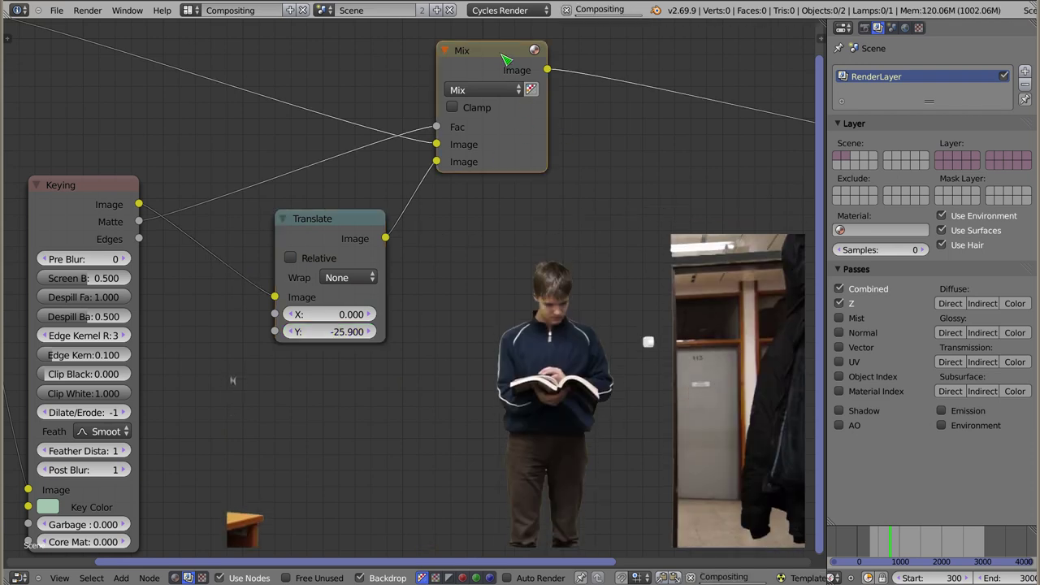
mouse_move(335, 332)
mouse_down()
mouse_move(357, 331)
mouse_move(338, 331)
mouse_up()
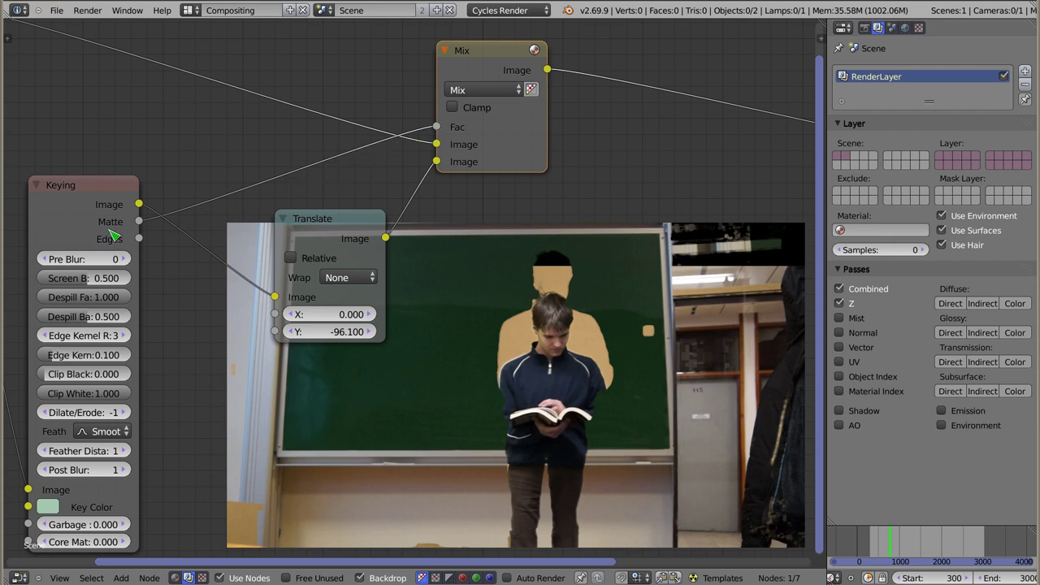
drag(344, 218, 317, 364)
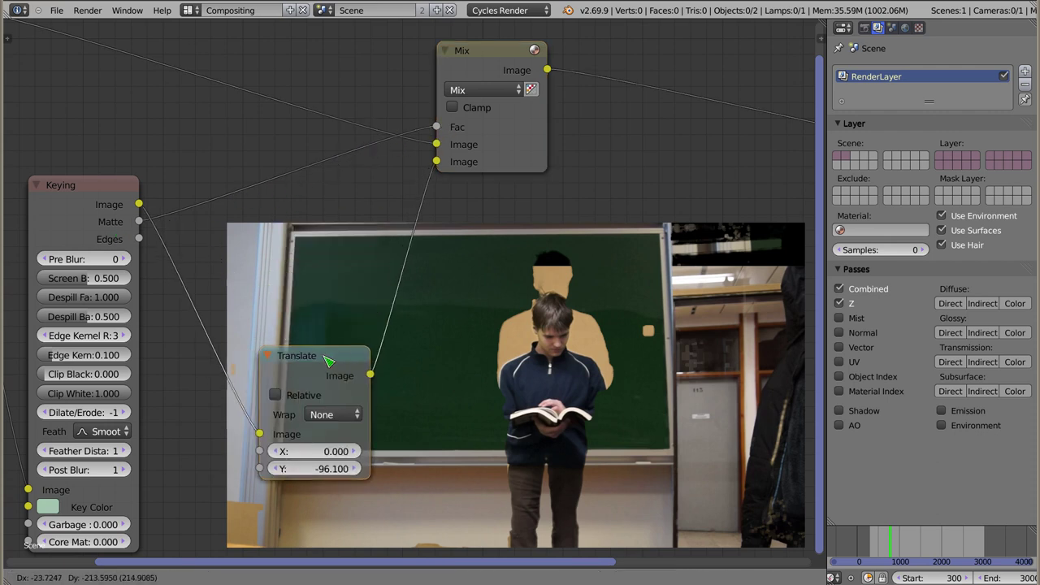
- Insert a duplicate Translate node into the matte link feeding the Mix factor, and arrange the nodes
key(shift+d)
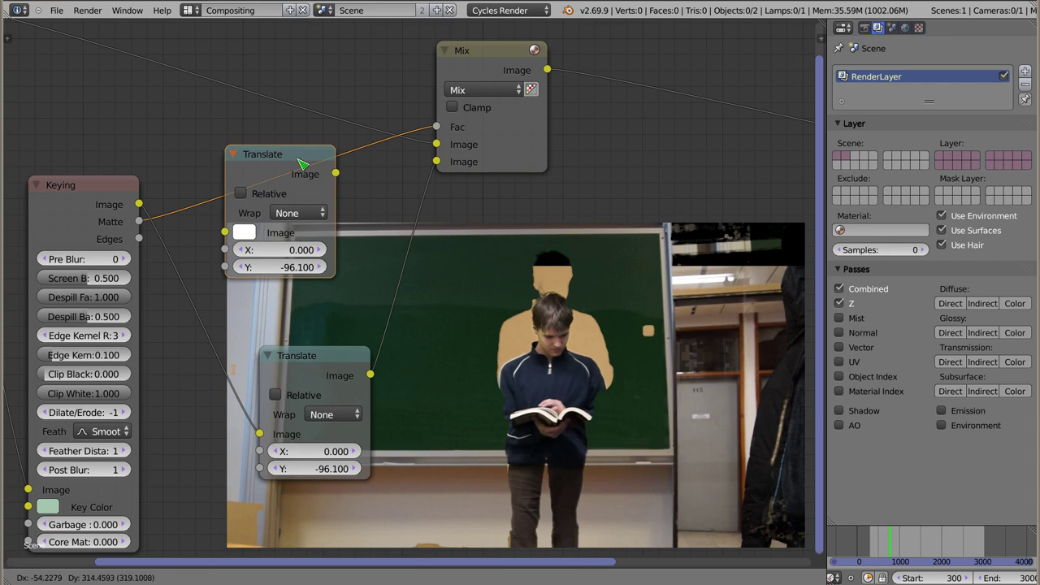
click(321, 167)
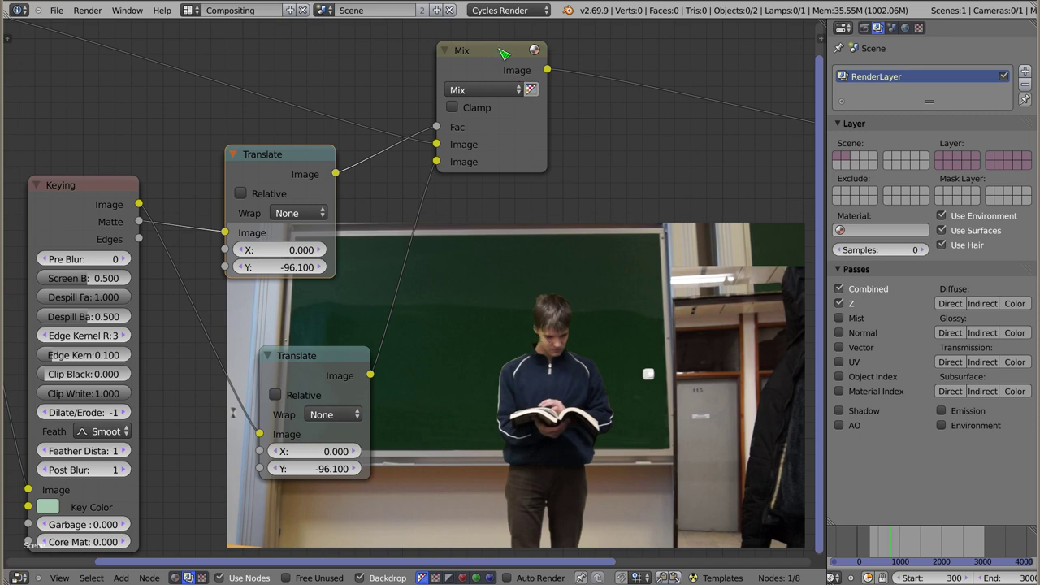
drag(499, 50, 706, 37)
drag(295, 159, 436, 134)
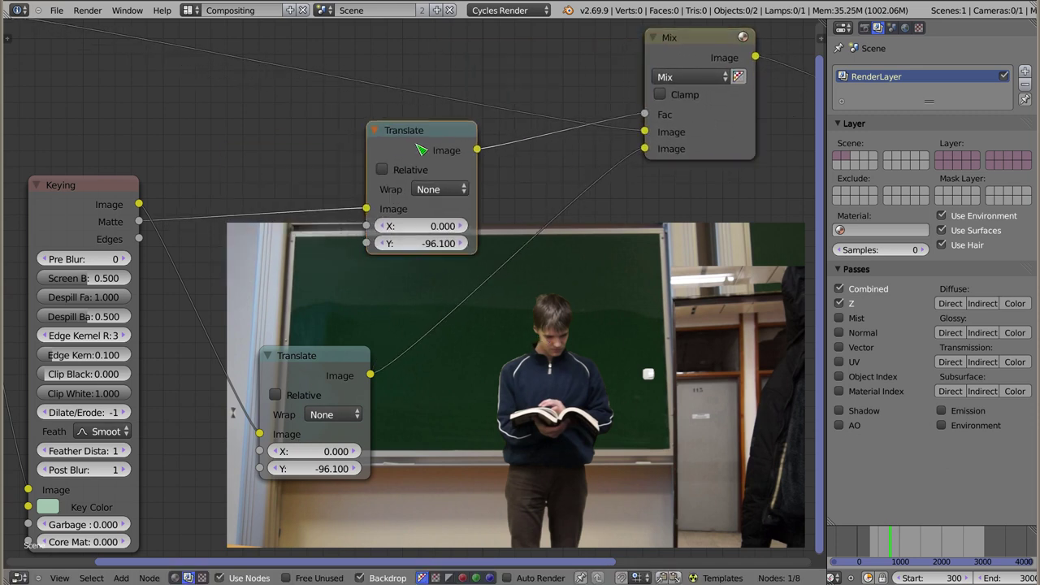
drag(308, 364, 412, 286)
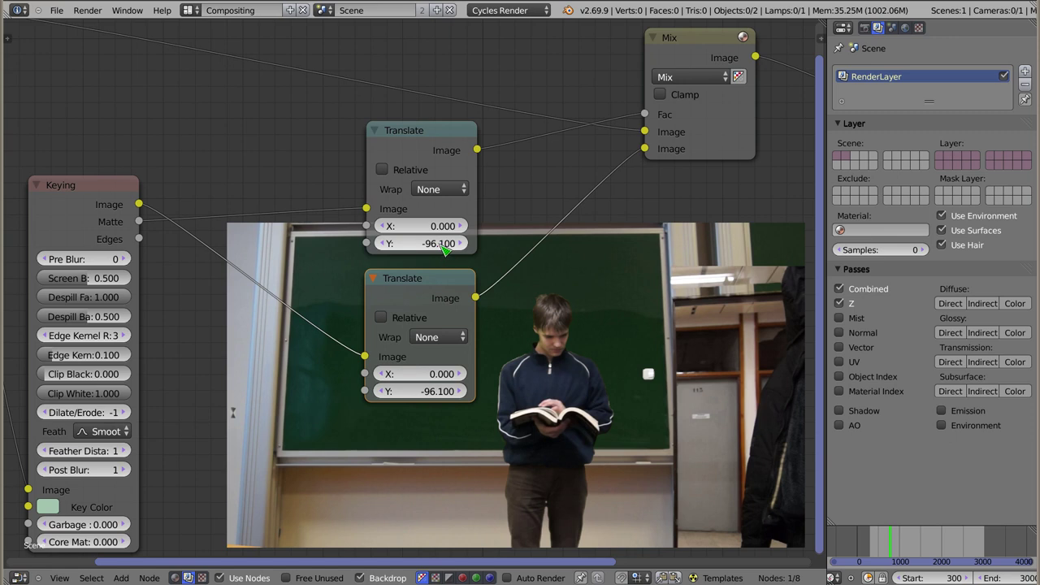
- Set the Y offset of both Translate nodes to -100
mouse_move(435, 393)
mouse_down()
mouse_move(406, 393)
mouse_move(423, 393)
mouse_up()
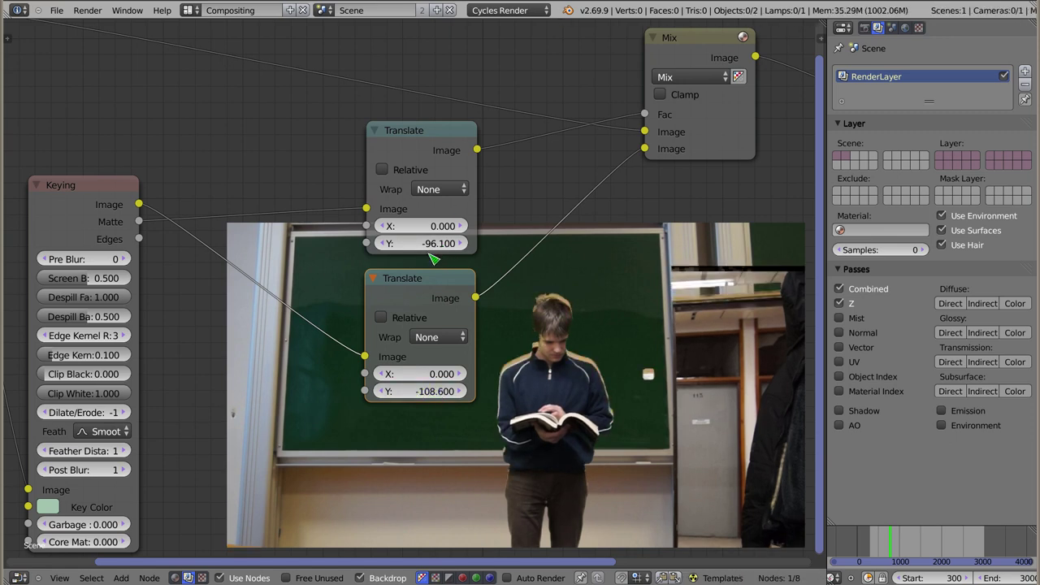
click(428, 393)
text(=1--)
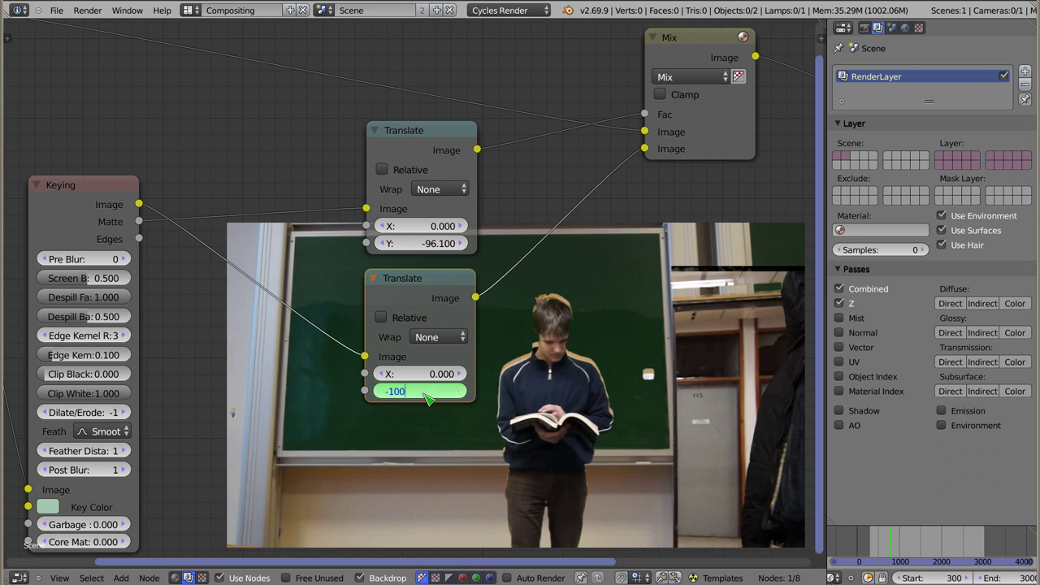
key(Return)
click(423, 244)
text(-)
key(Return)
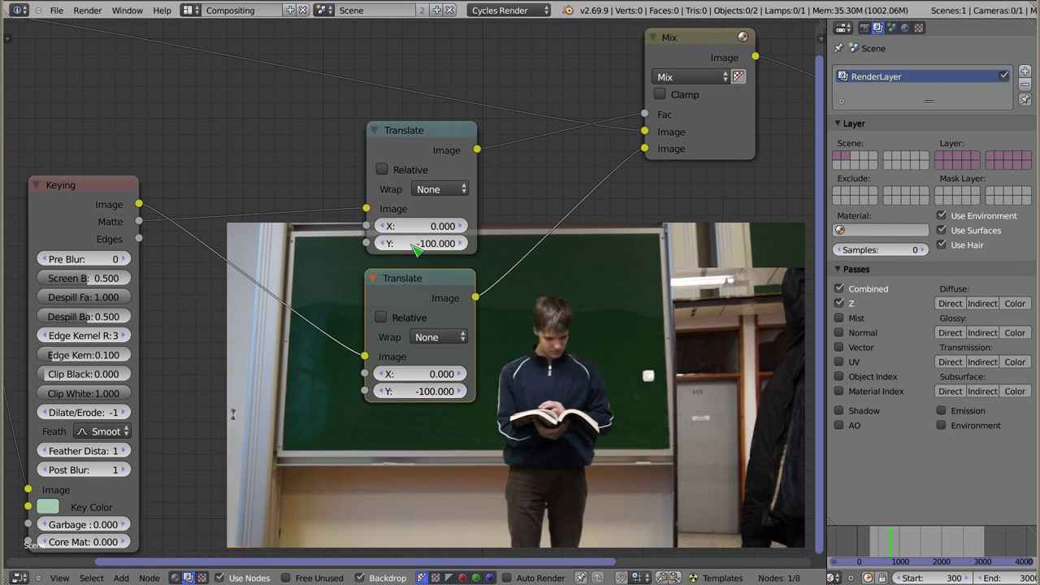
key(shift+a)
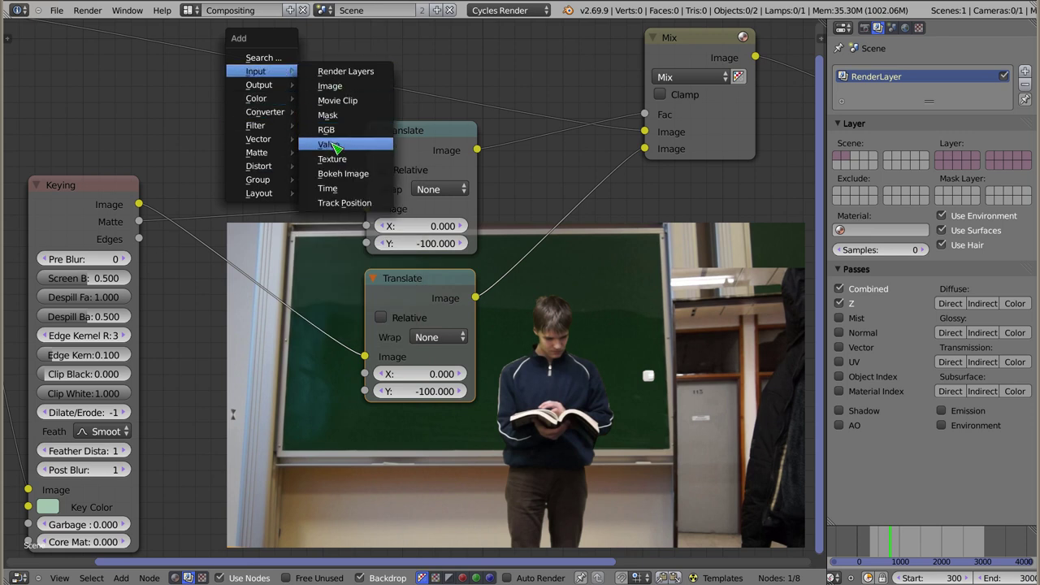
- Add a Value node set to -100
click(329, 144)
click(195, 120)
click(232, 165)
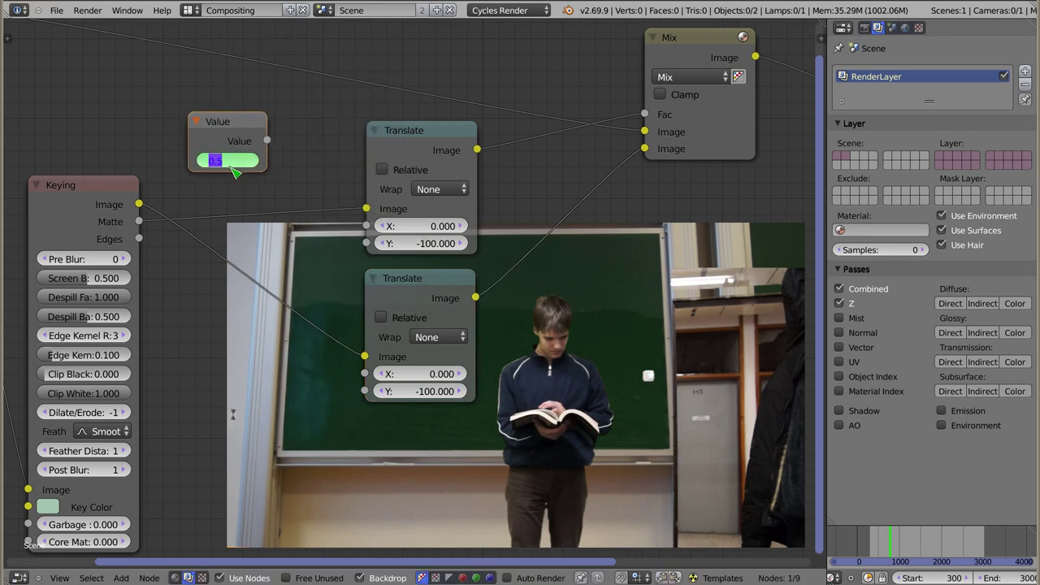
text(-100)
key(Return)
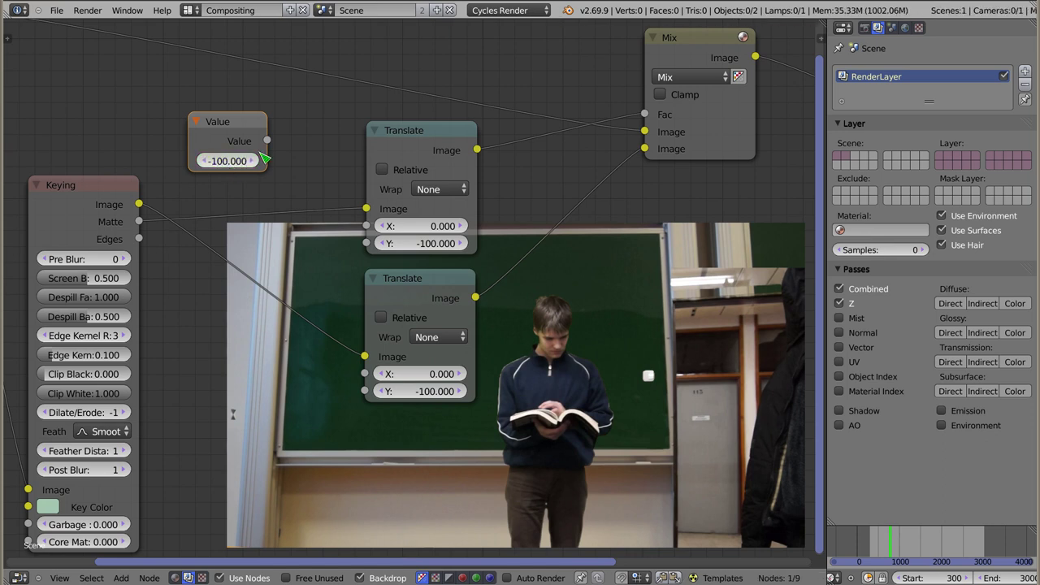
- Connect the Value node to both Translate Y inputs and drag it to -73.2
drag(268, 141, 366, 243)
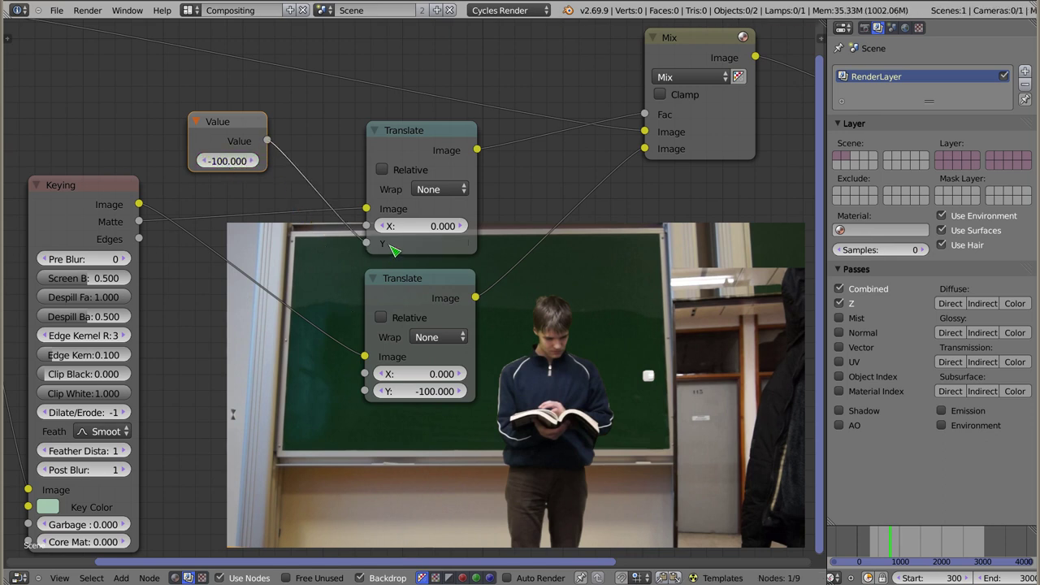
drag(268, 141, 364, 391)
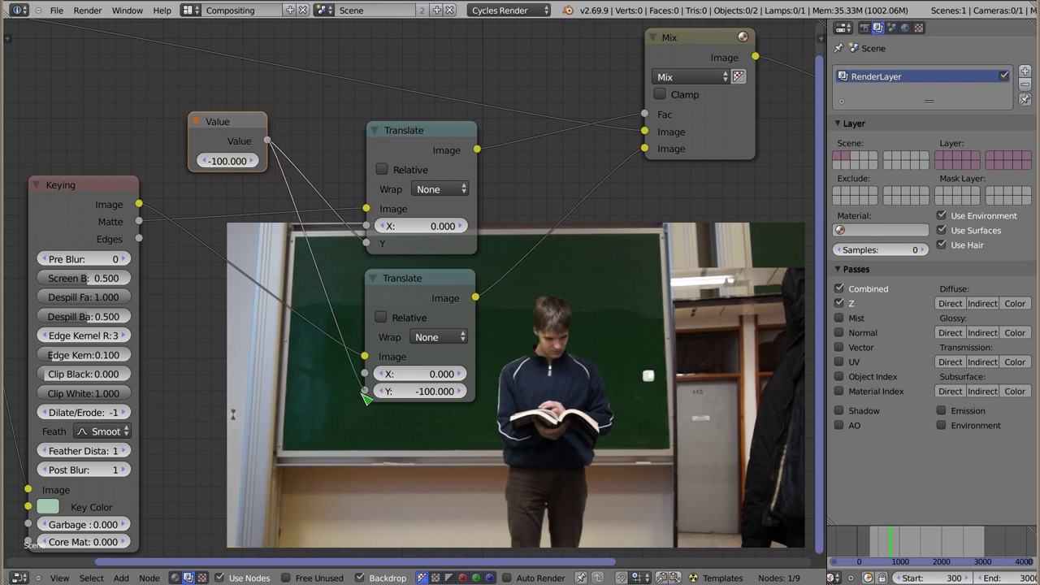
drag(247, 126, 314, 248)
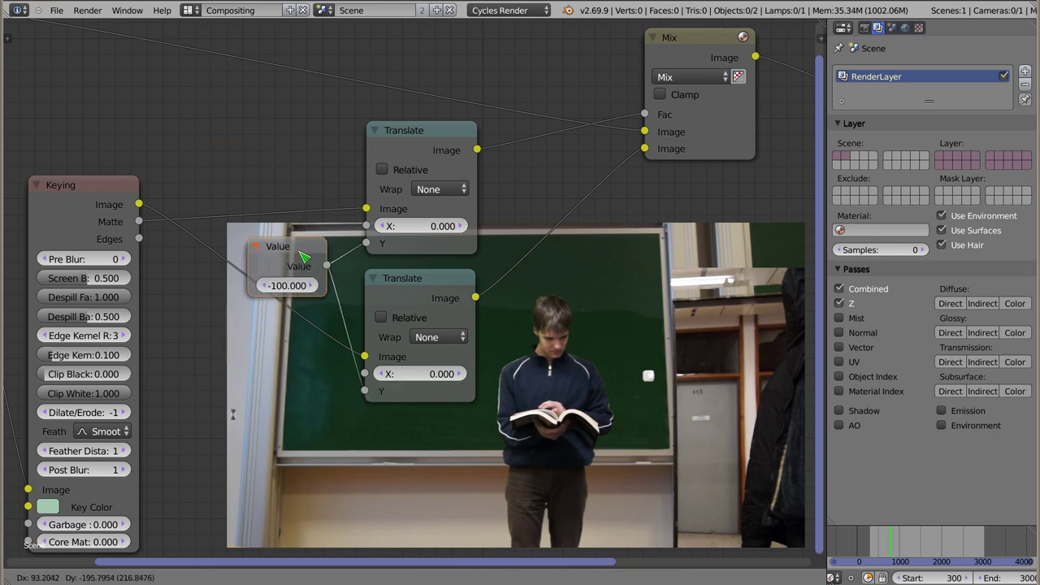
drag(302, 291, 324, 291)
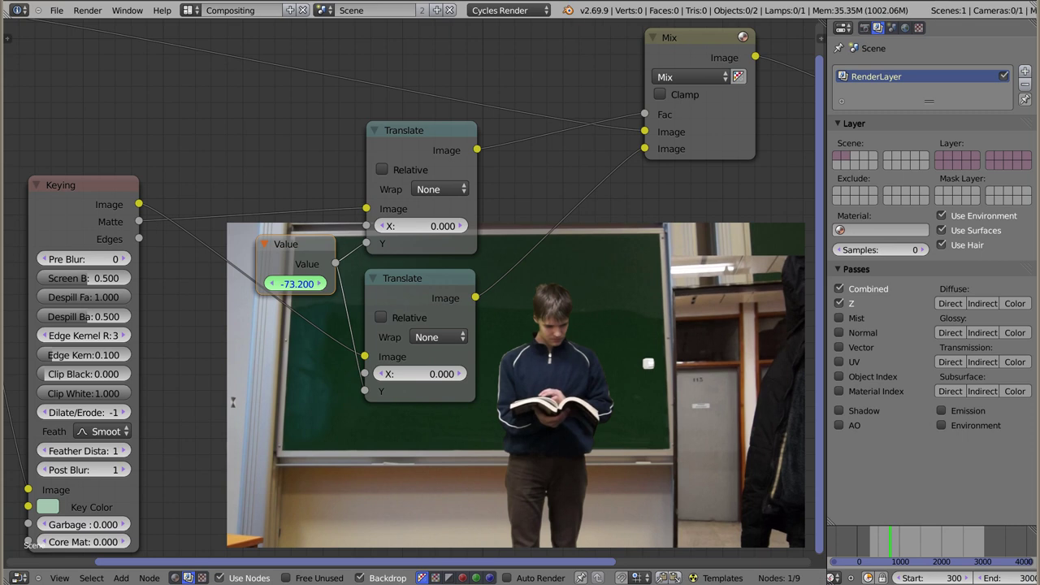
- Collapse both Translate nodes and the Value node, and stack them neatly
click(376, 132)
click(375, 279)
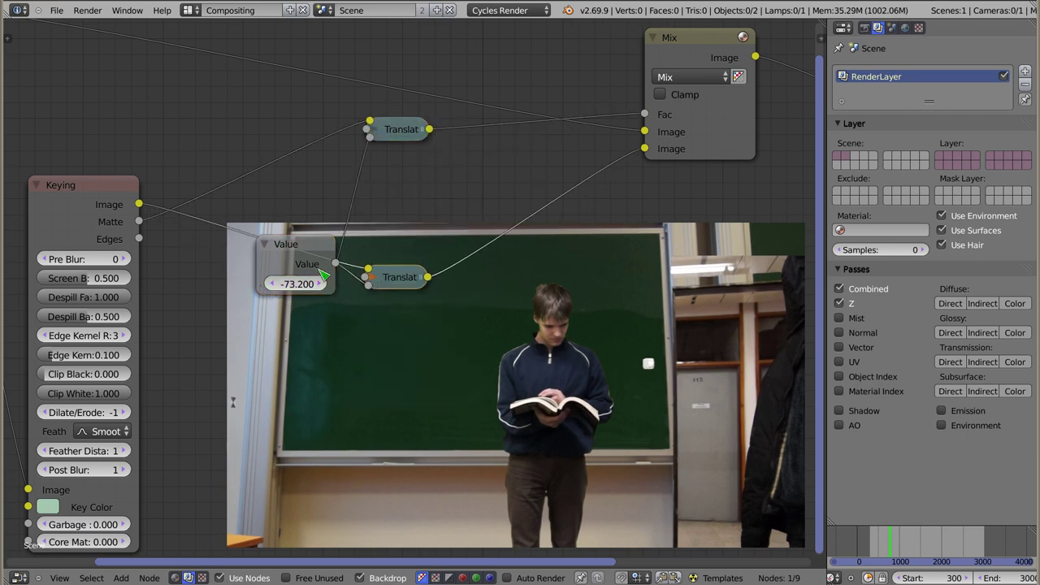
click(262, 242)
drag(276, 242, 294, 193)
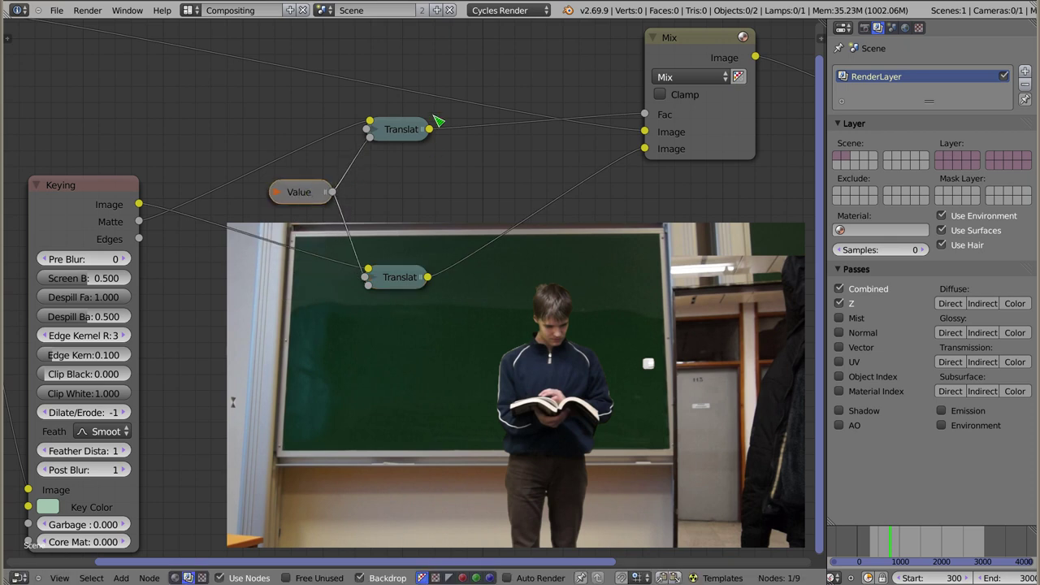
click(417, 183)
drag(398, 283, 403, 218)
- Move the Mix node up and right, and preview the Keying node's output alone in the Viewer
scroll(561, 210, down, 2)
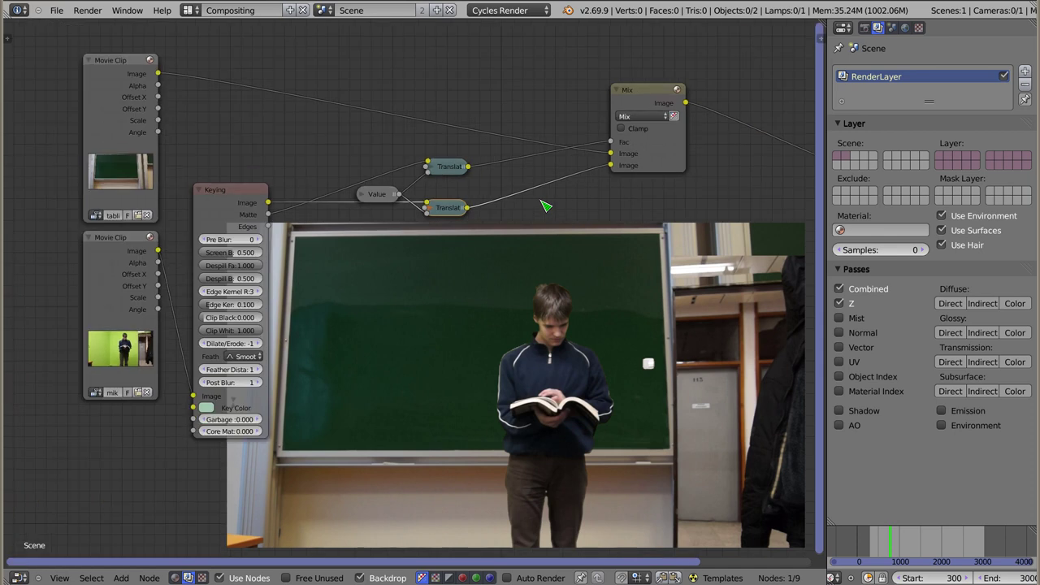
scroll(558, 222, down, 1)
mouse_move(557, 223)
middle_down()
mouse_move(439, 195)
mouse_move(450, 193)
middle_up()
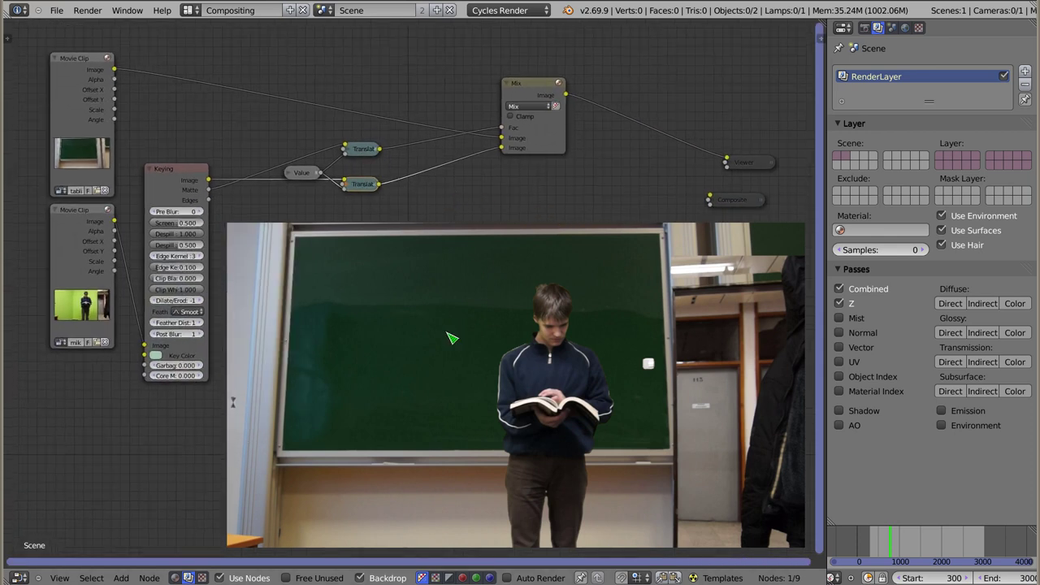
click(544, 86)
key(g)
click(708, 31)
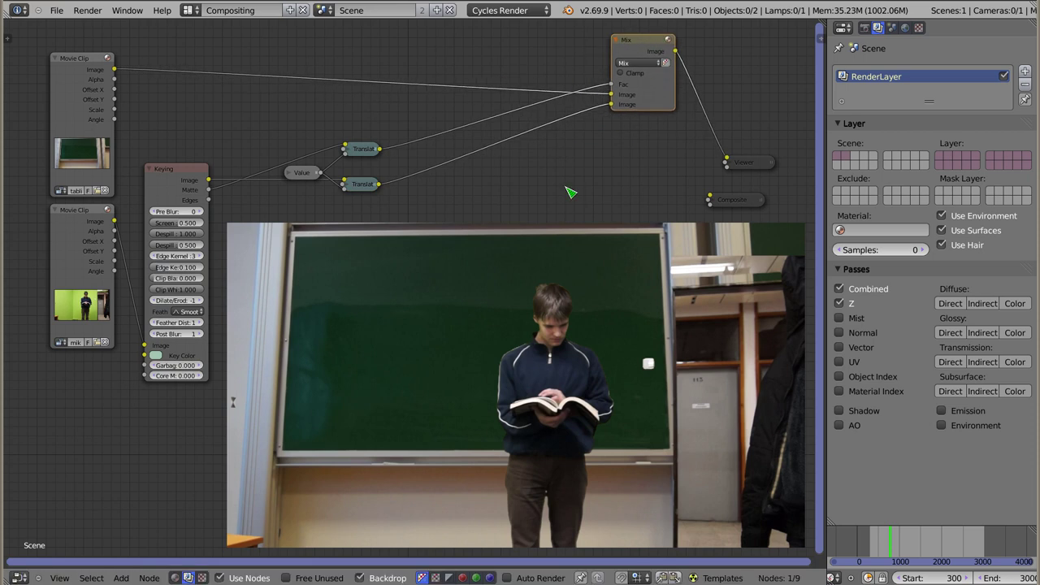
ctrl+shift+click(179, 187)
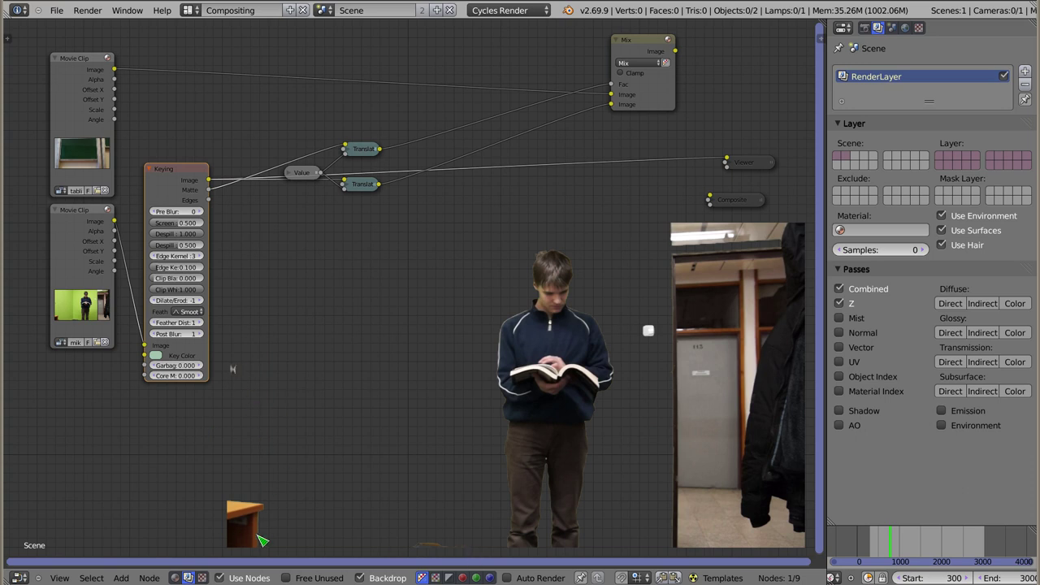
key(shift+a)
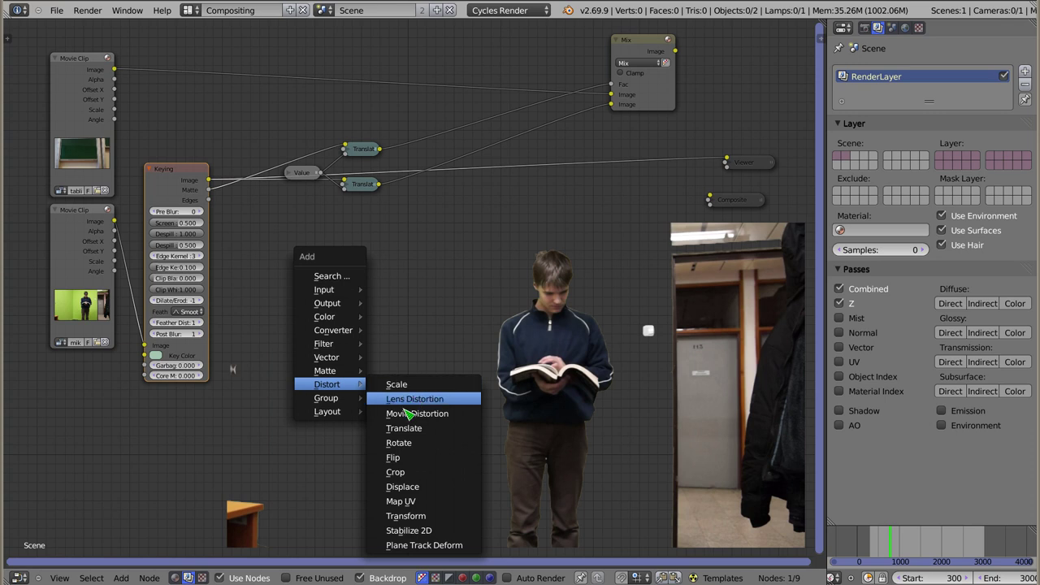
- Add a Crop node with Relative enabled, with Right and Down set to 1
click(433, 479)
click(445, 286)
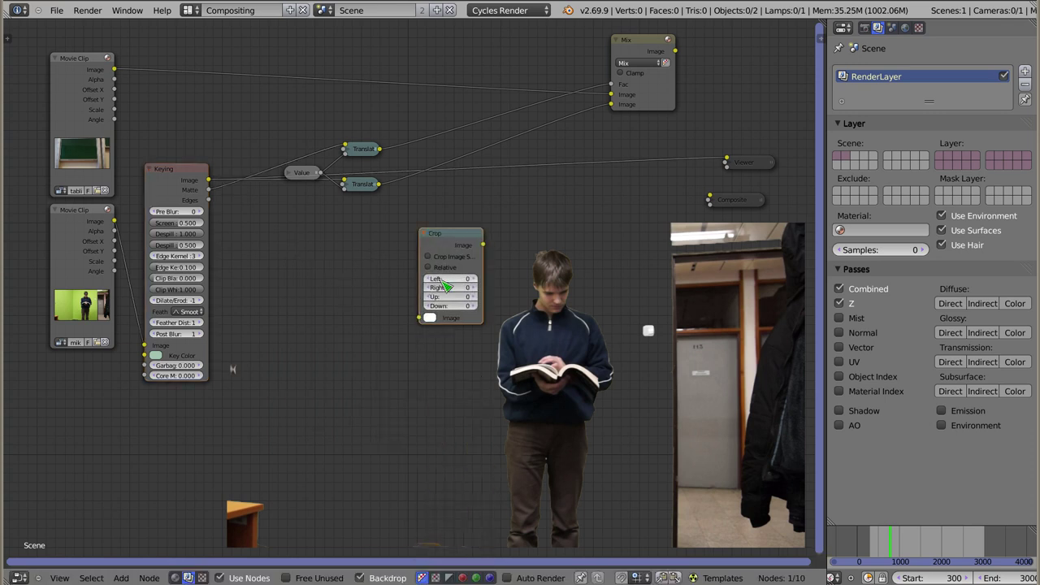
click(427, 267)
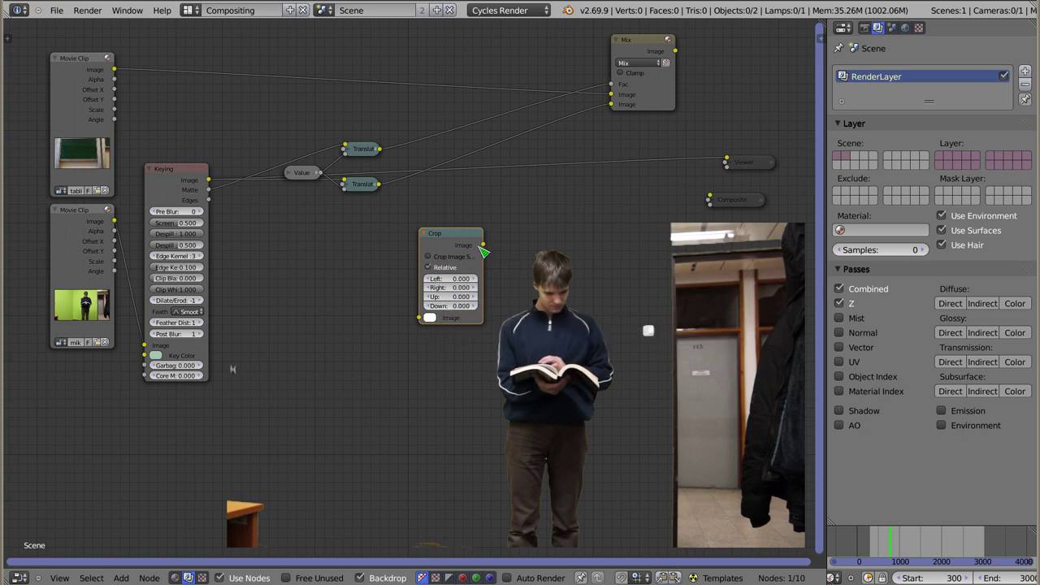
drag(455, 238, 446, 238)
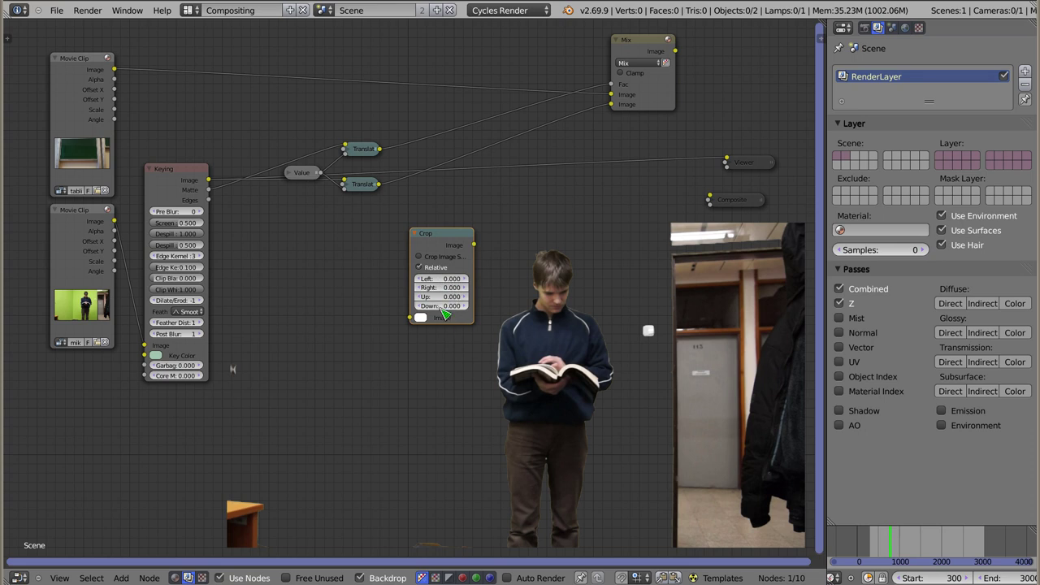
drag(439, 279, 415, 280)
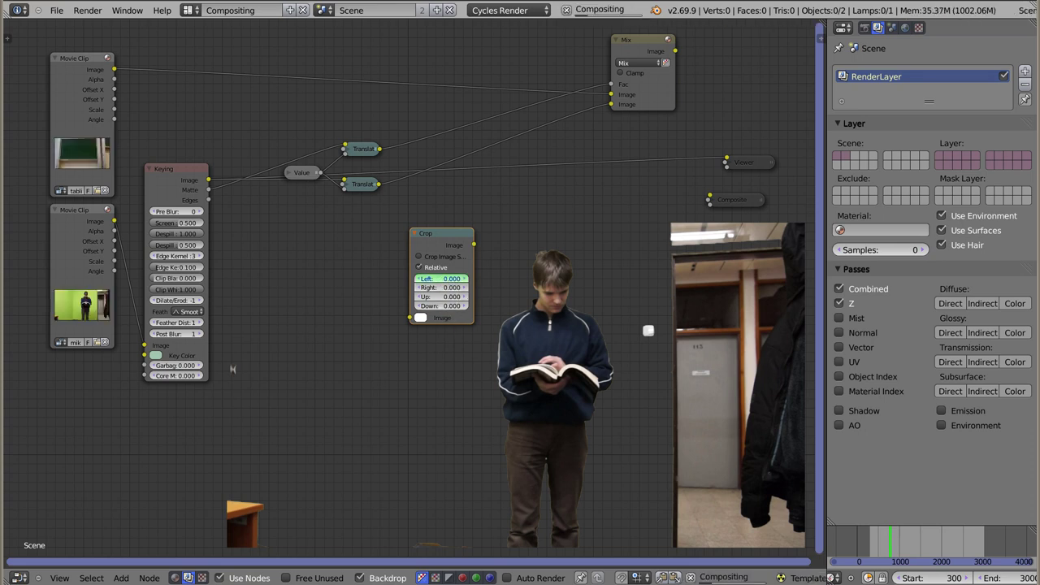
text(0.300)
scroll(465, 274, up, 3)
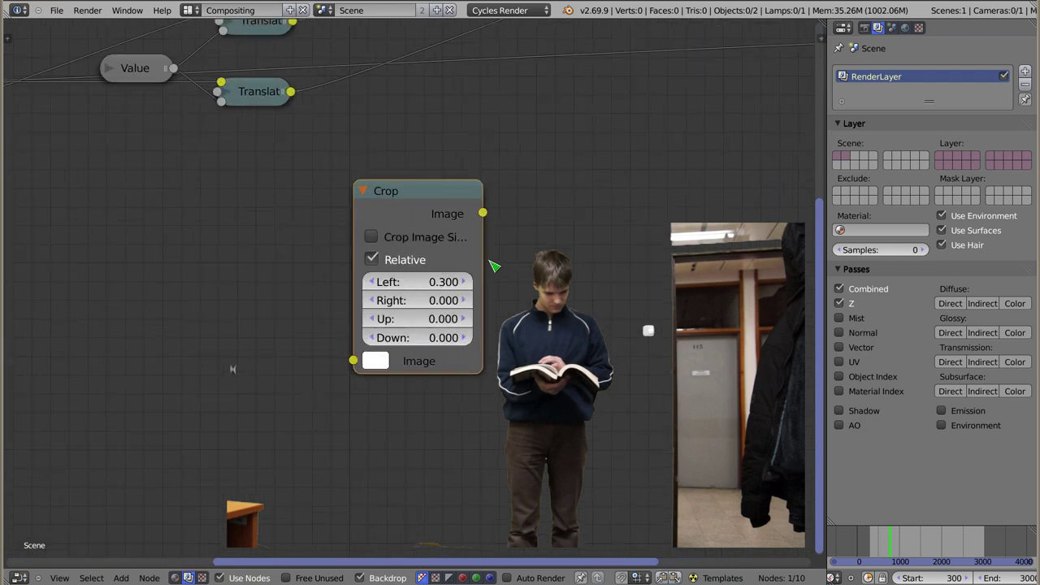
drag(422, 281, 488, 281)
drag(232, 369, 233, 369)
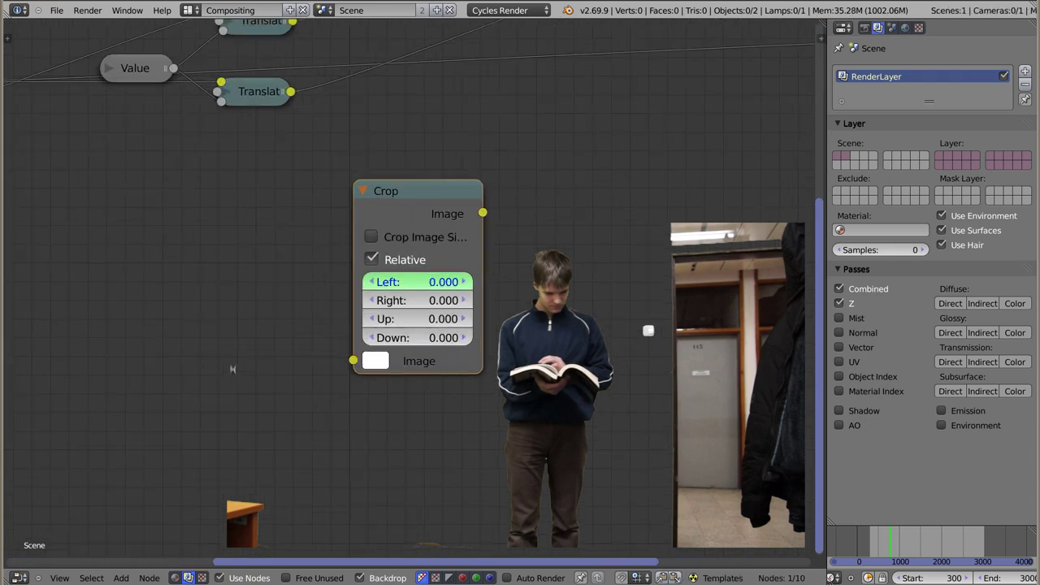
mouse_move(418, 281)
mouse_down()
mouse_move(374, 281)
mouse_move(410, 313)
mouse_move(438, 300)
mouse_up()
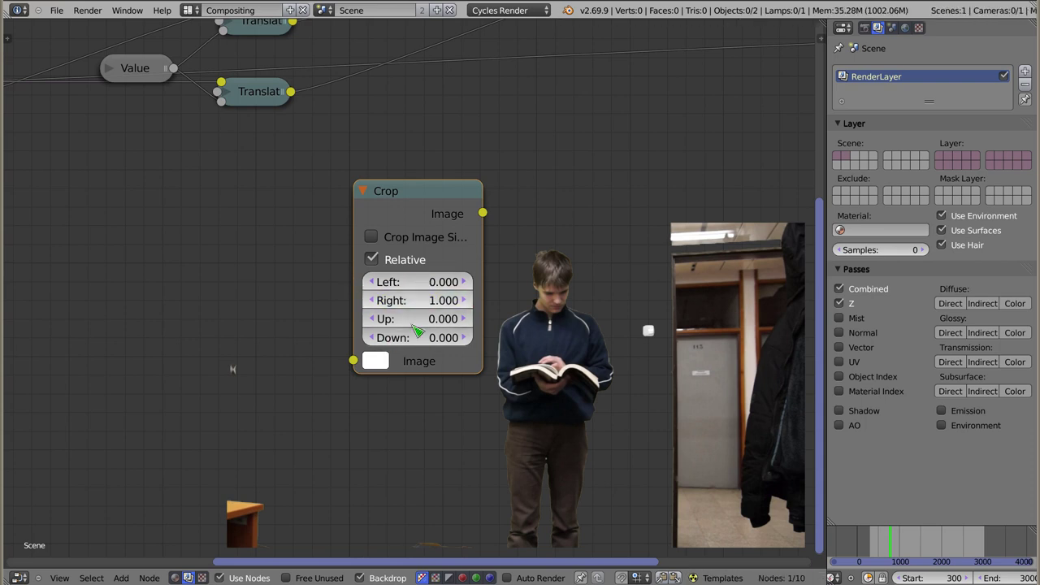
drag(415, 337, 455, 337)
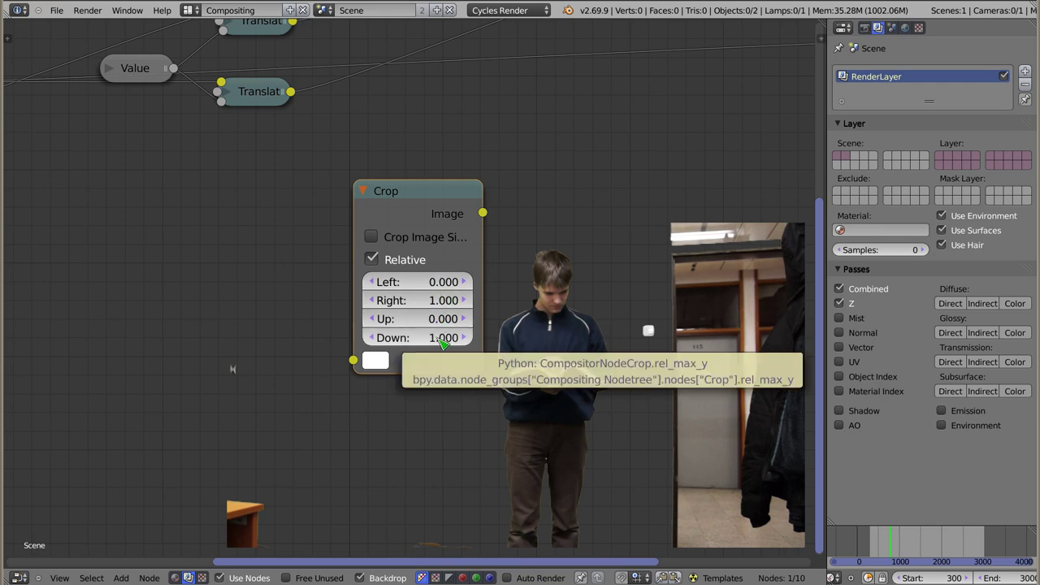
- Wire the Crop between the lower Translate node and the Mix node's second image input
middle_drag(423, 203, 399, 268)
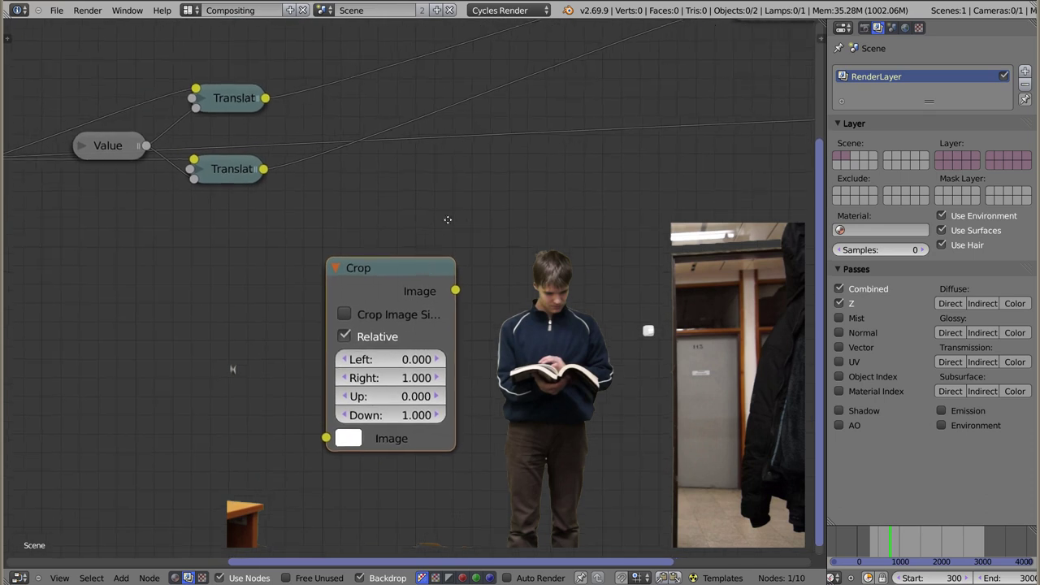
drag(399, 269, 413, 209)
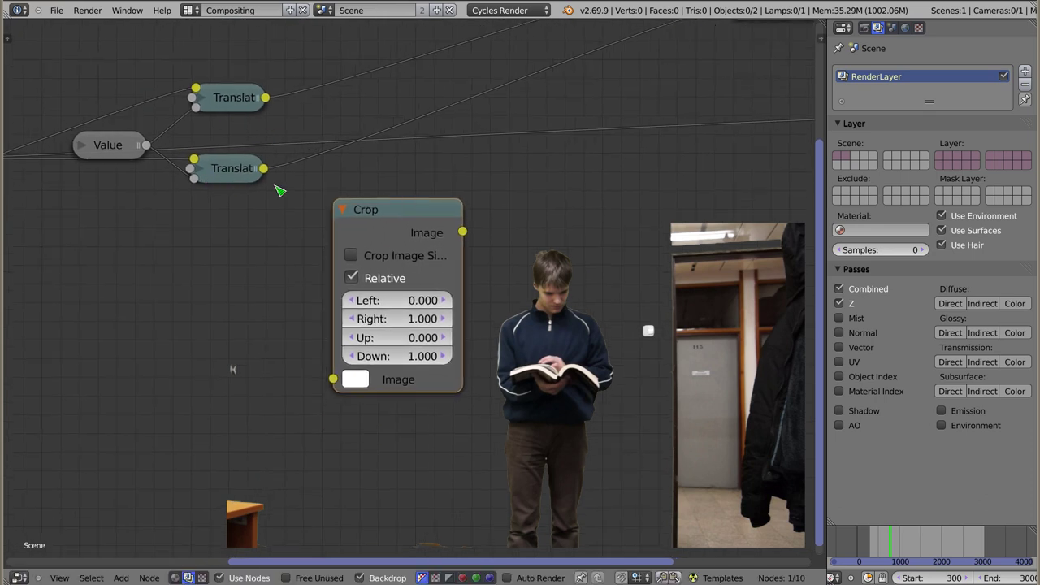
drag(264, 169, 333, 378)
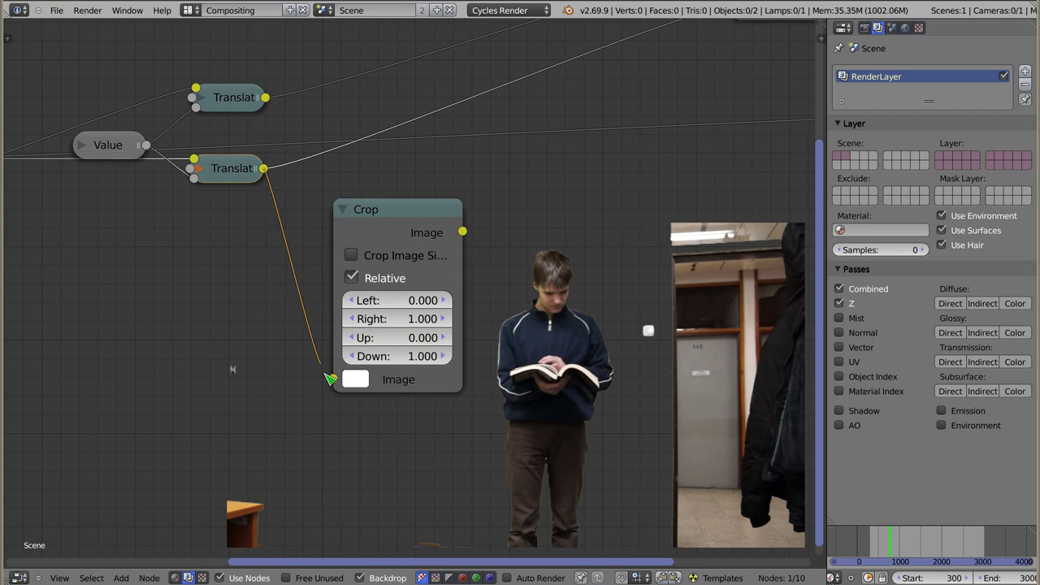
middle_drag(605, 187, 468, 292)
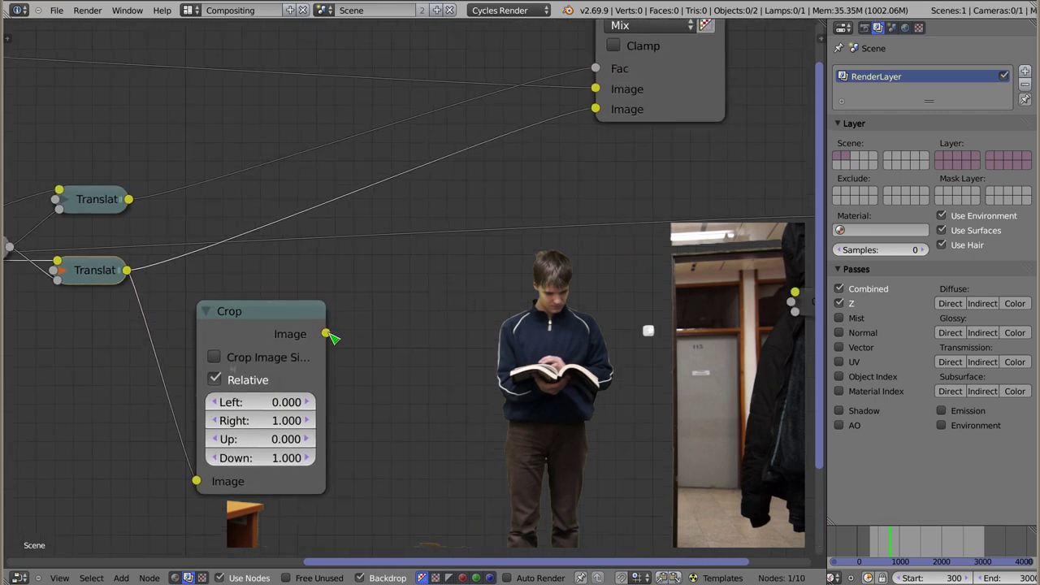
drag(326, 333, 595, 109)
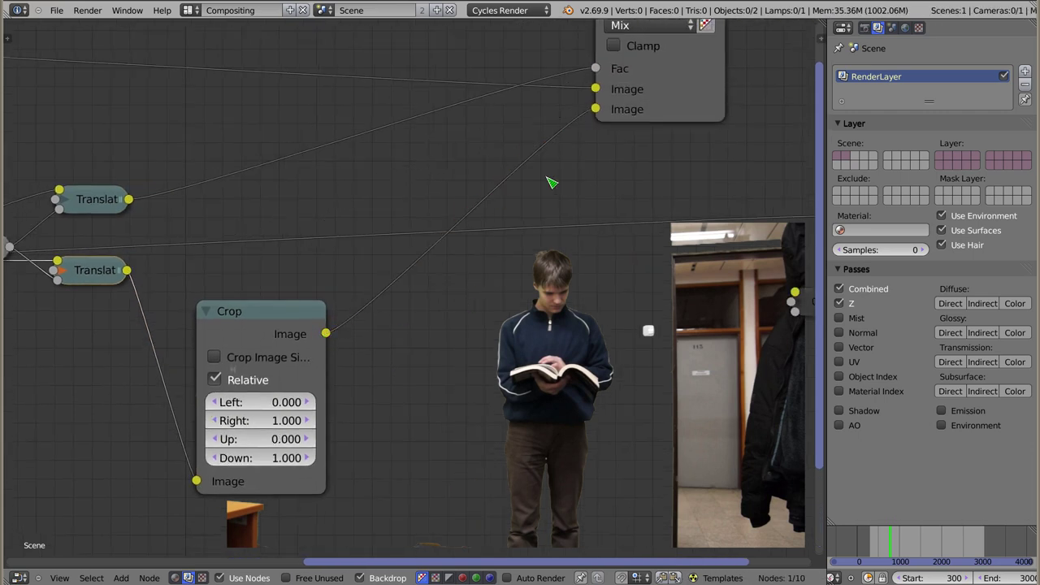
drag(271, 310, 323, 275)
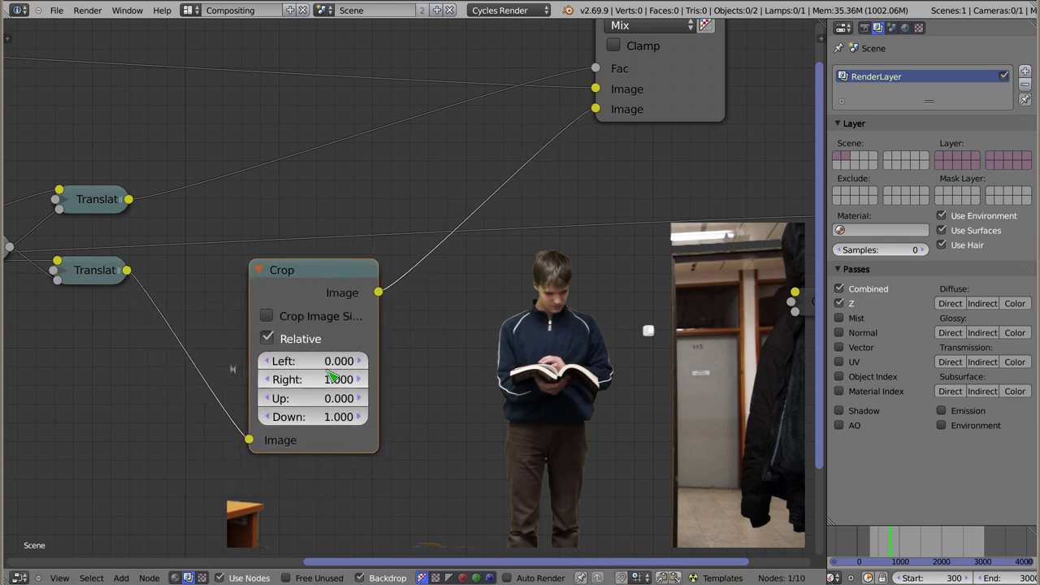
- Crop the student clip to Left 0.400 and Right 0.700 while previewing the Crop output
click(359, 362)
click(359, 362)
click(359, 361)
click(359, 361)
click(359, 362)
ctrl+shift+click(329, 276)
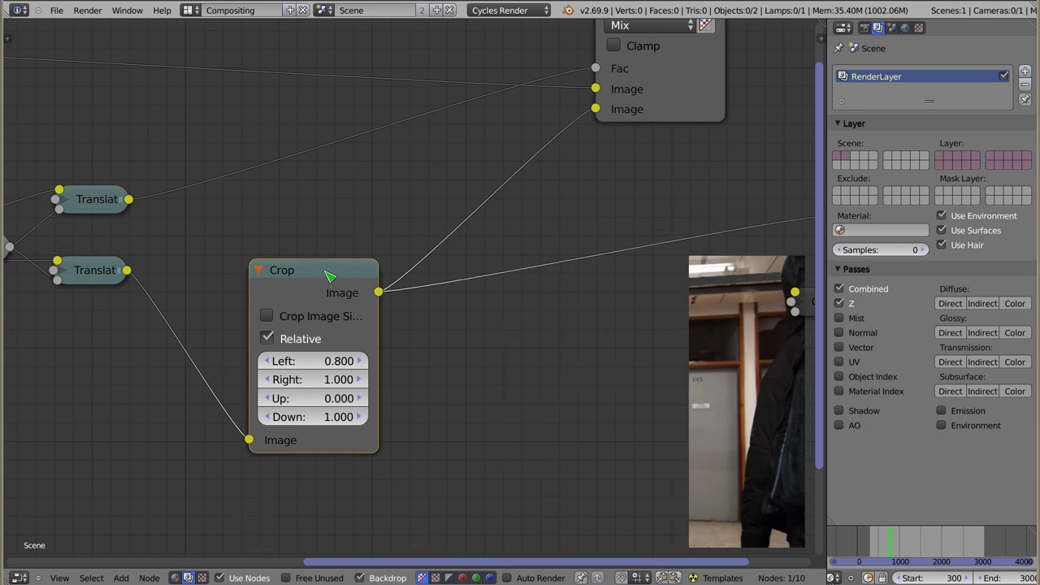
click(266, 360)
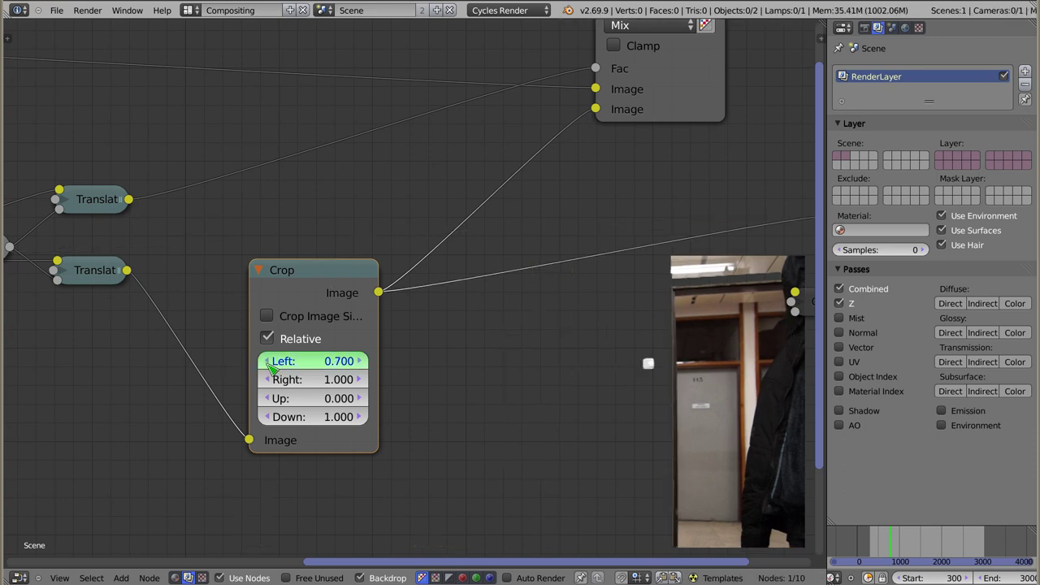
click(266, 360)
click(267, 361)
click(266, 360)
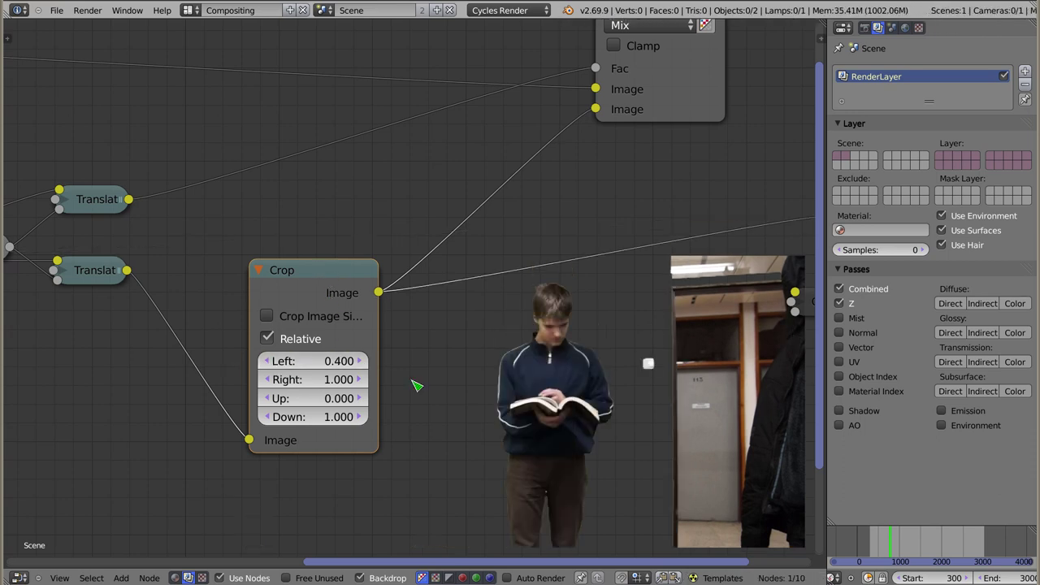
click(267, 379)
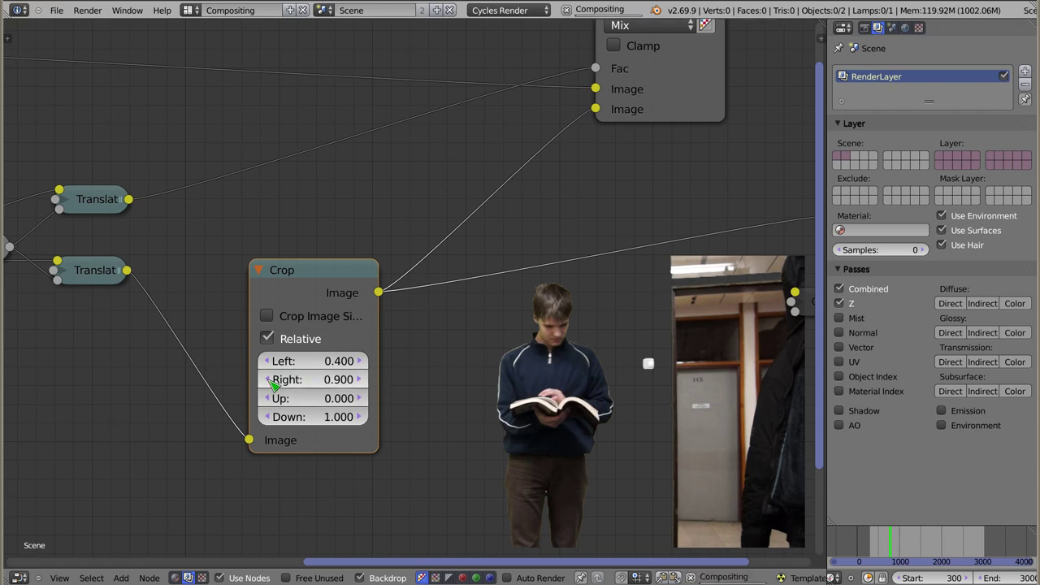
click(268, 380)
click(267, 379)
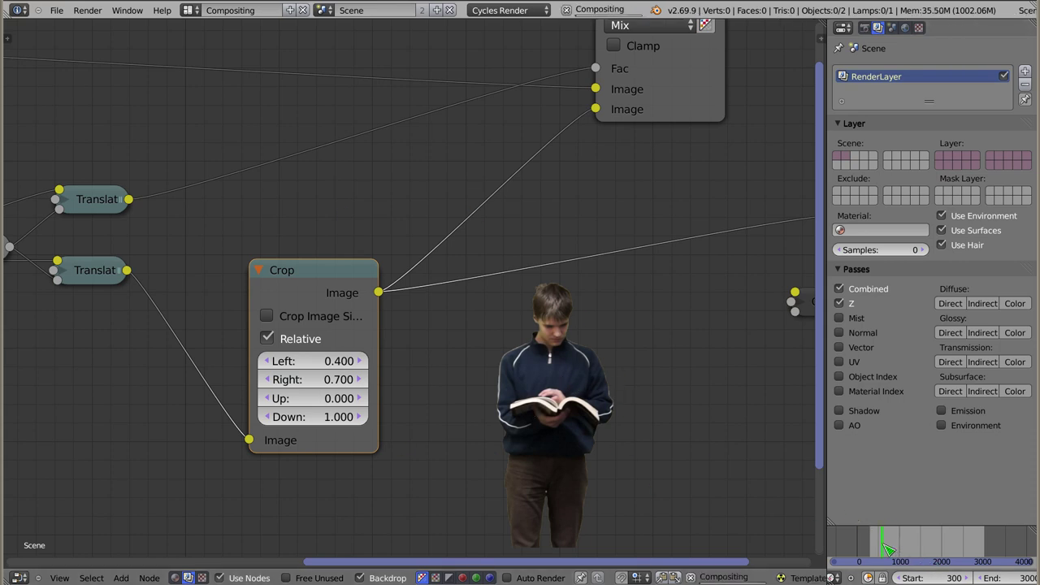
- Scrub the timeline to check the crop on later and earlier frames
drag(908, 550, 981, 542)
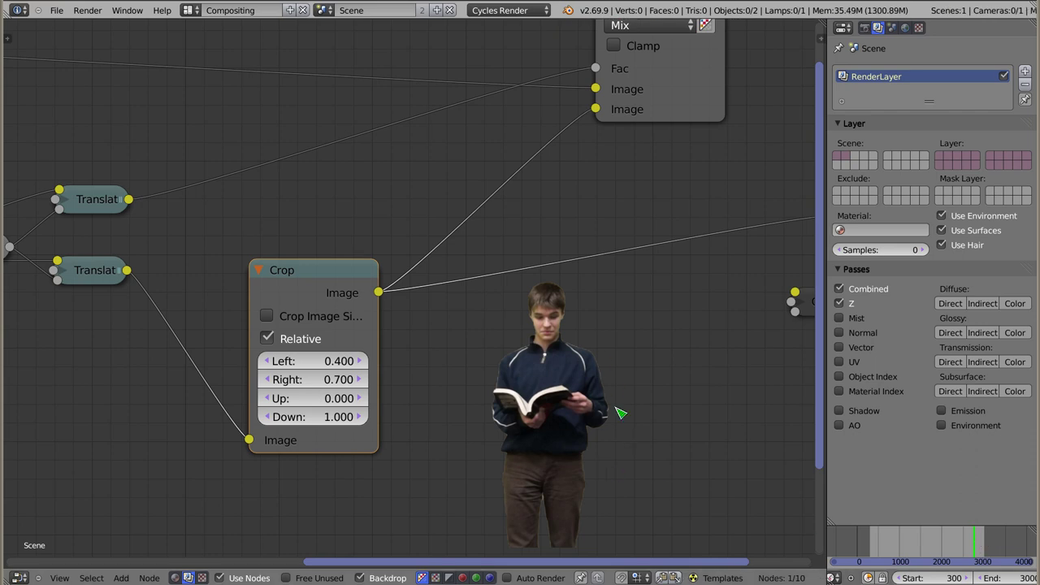
click(983, 548)
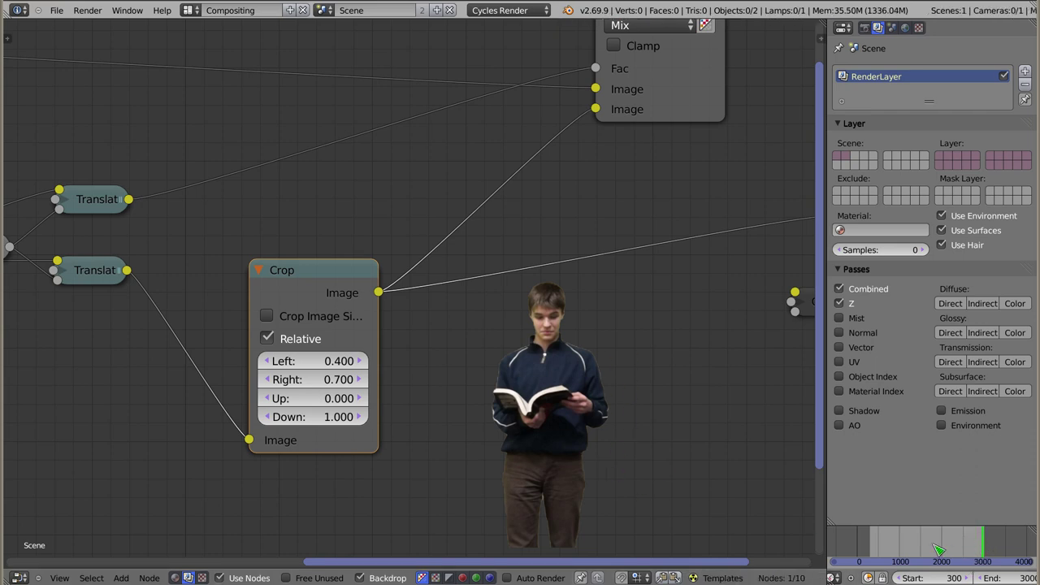
scroll(938, 550, up, 3)
click(943, 549)
drag(949, 549, 857, 550)
- Move the Crop node up and preview the Mix result in the backdrop again
mouse_move(313, 281)
mouse_down()
mouse_move(327, 228)
mouse_move(318, 218)
mouse_up()
middle_drag(539, 158, 452, 282)
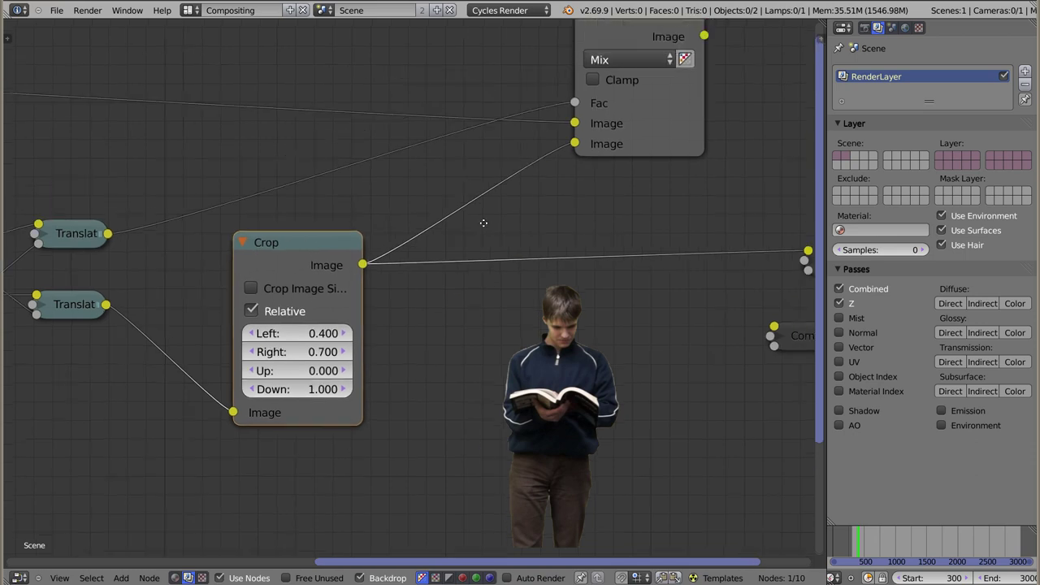
ctrl+shift+click(569, 114)
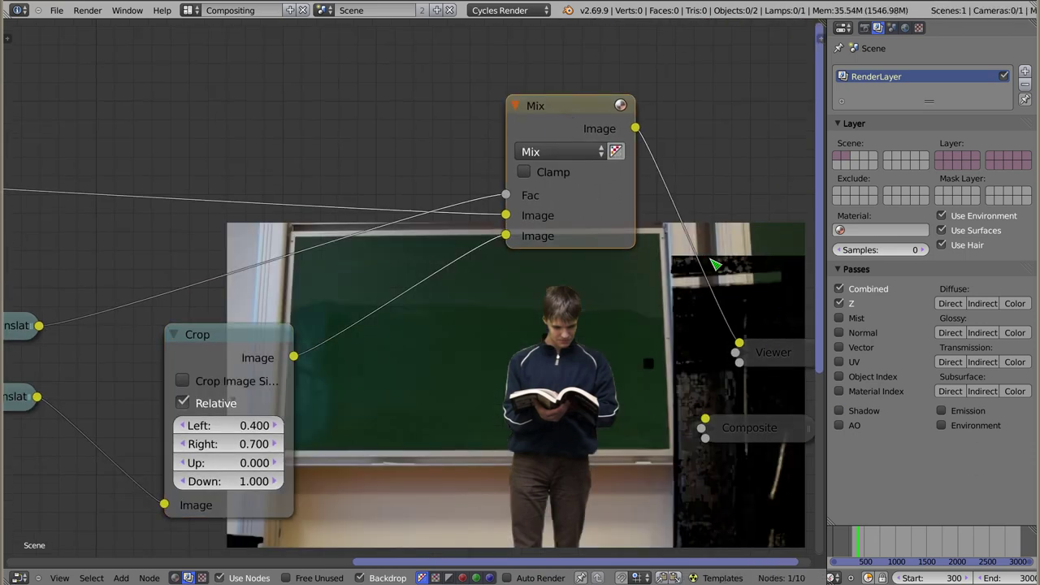
- Duplicate the Crop node and insert the copy between the upper Translate node and Mix
scroll(403, 393, down, 2)
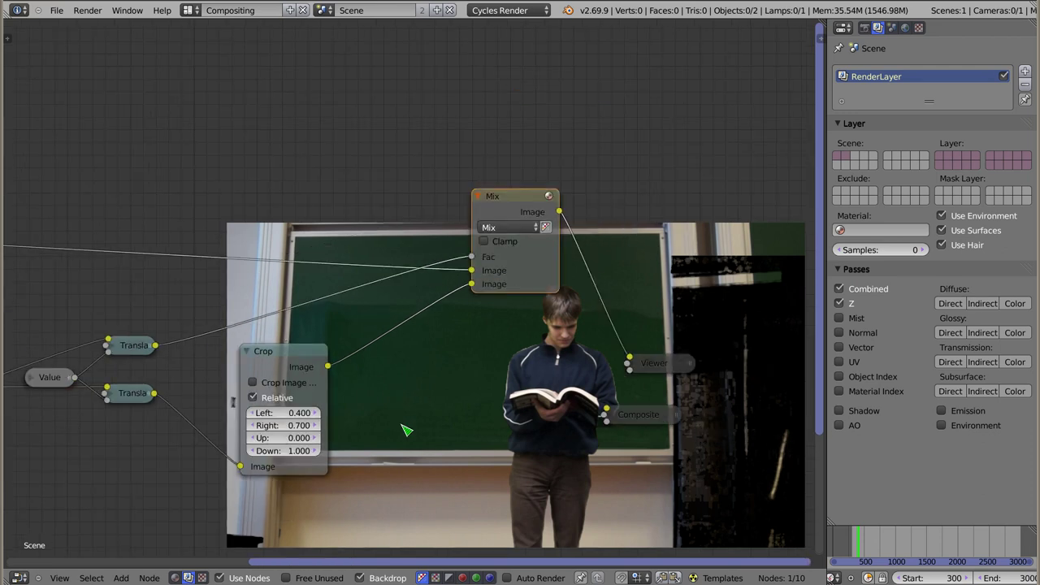
middle_drag(269, 383, 378, 269)
mouse_move(395, 241)
mouse_down()
mouse_move(403, 388)
mouse_move(409, 360)
mouse_up()
key(shift+d)
click(401, 195)
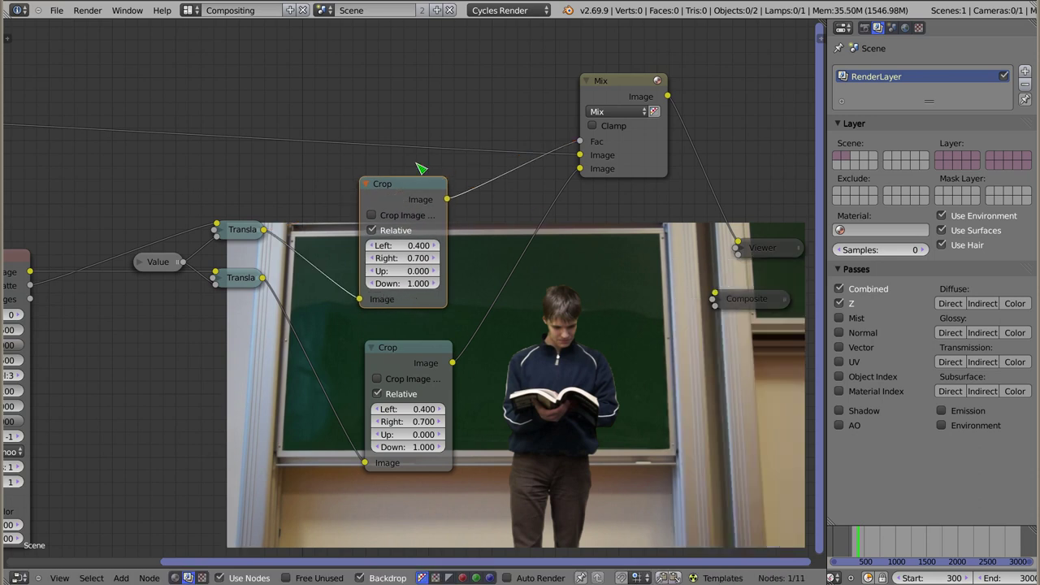
- Collapse both Crop nodes and tuck them beside their Translate nodes above the backdrop
click(373, 186)
drag(375, 186, 302, 232)
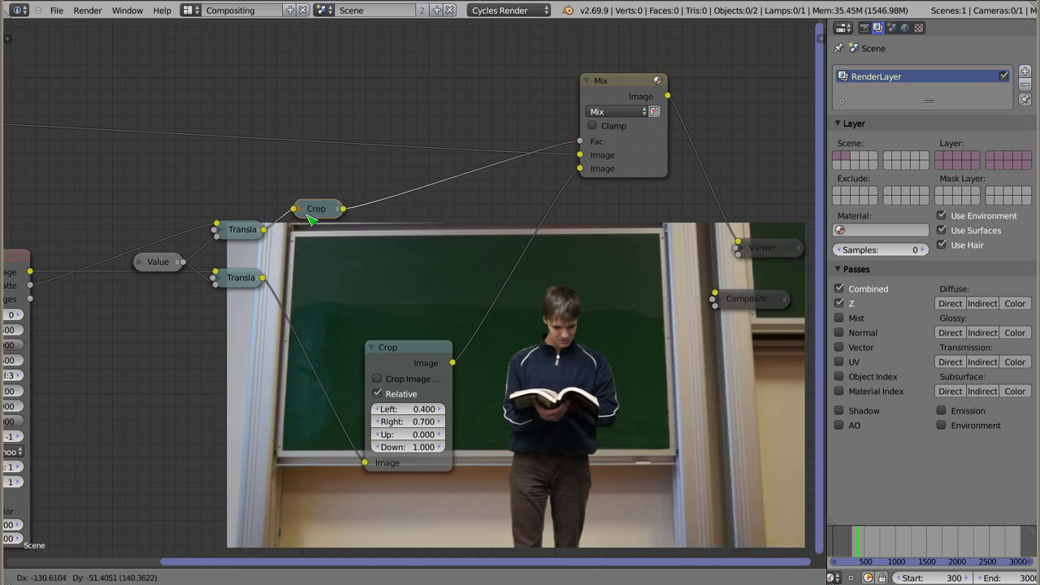
click(373, 348)
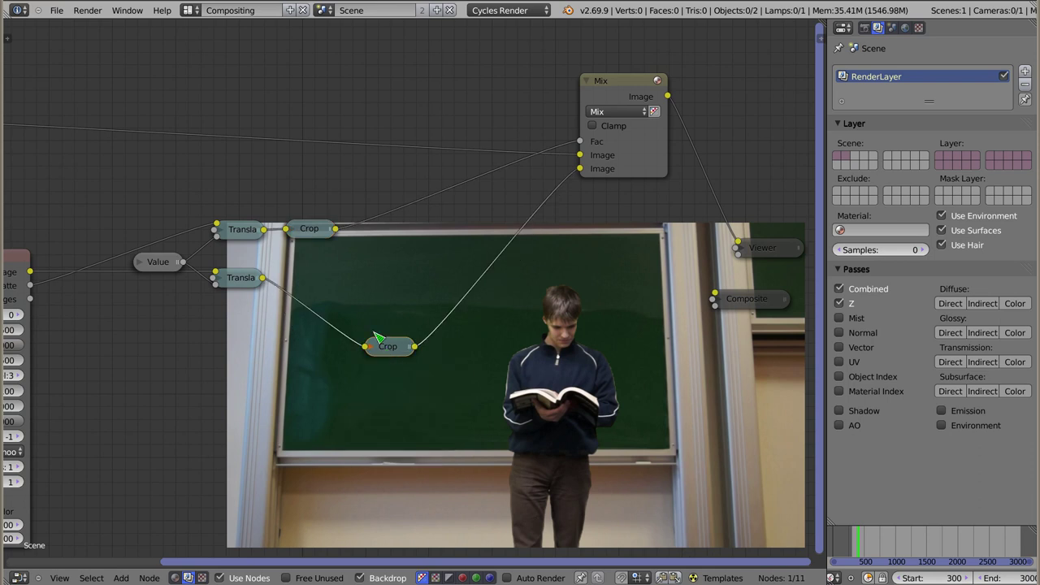
drag(376, 337, 292, 269)
scroll(430, 292, down, 2)
scroll(405, 297, down, 1)
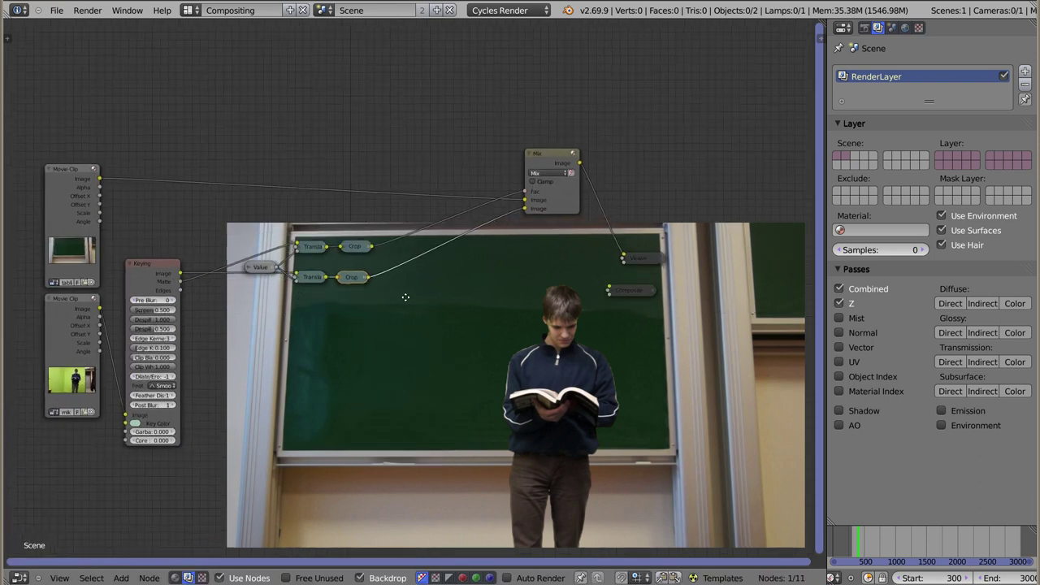
middle_drag(406, 297, 435, 327)
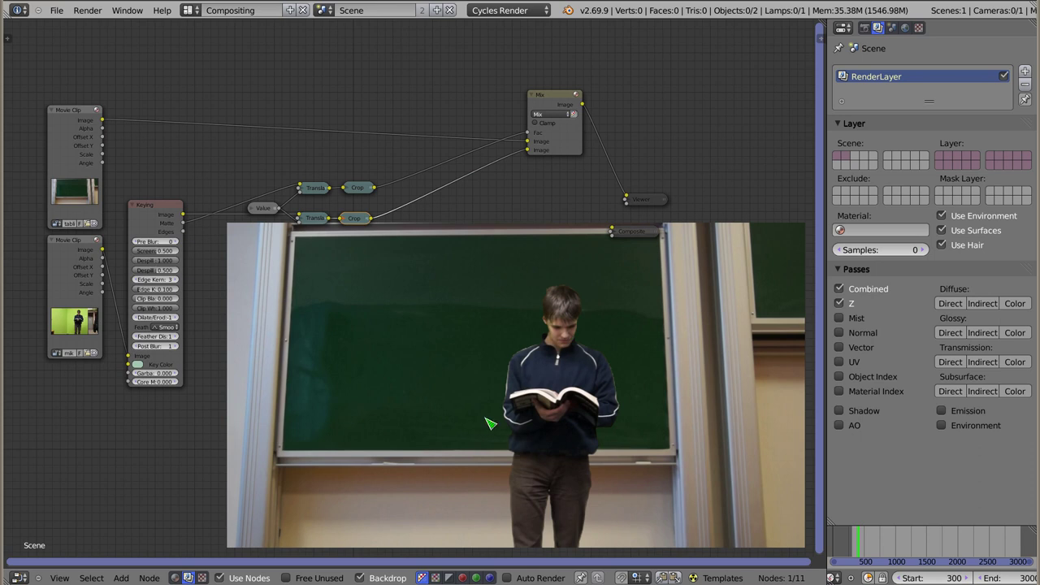
drag(363, 195, 359, 195)
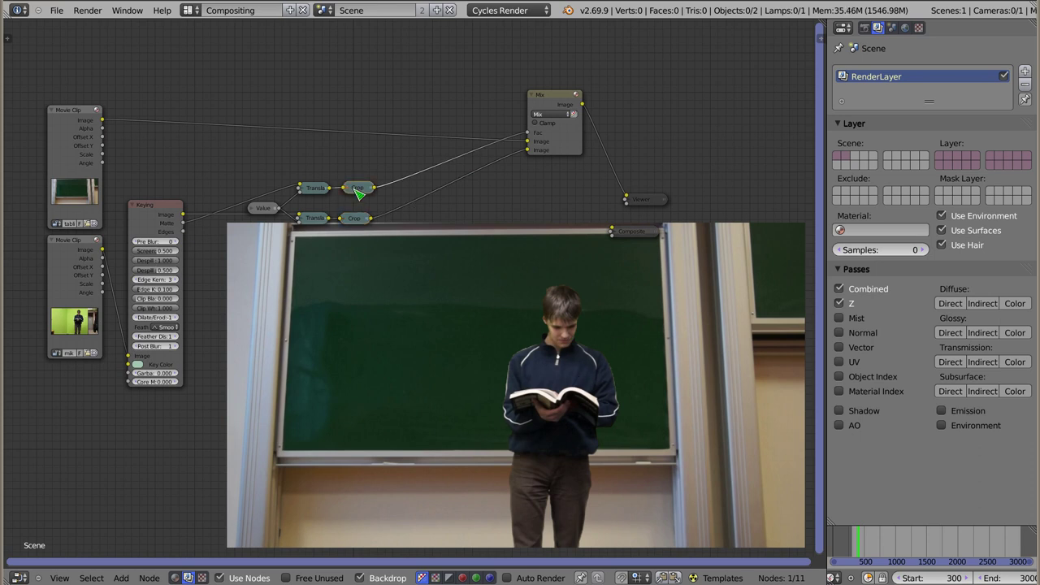
- Enlarge the backdrop and send the upper Crop's cropped matte to the Viewer
key(v)
key(v)
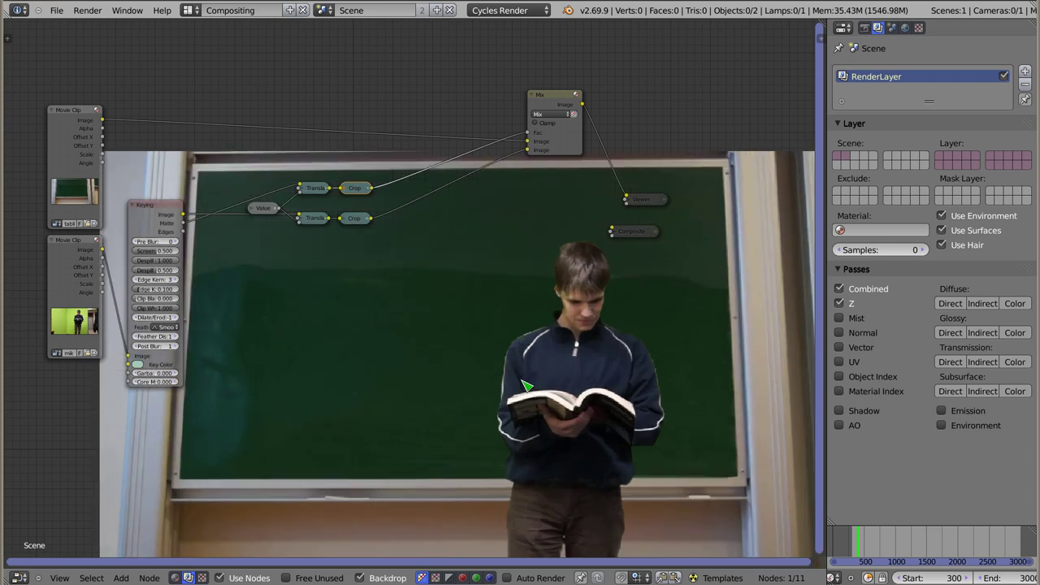
key(v)
key(v)
key(v)
key(v)
key(v)
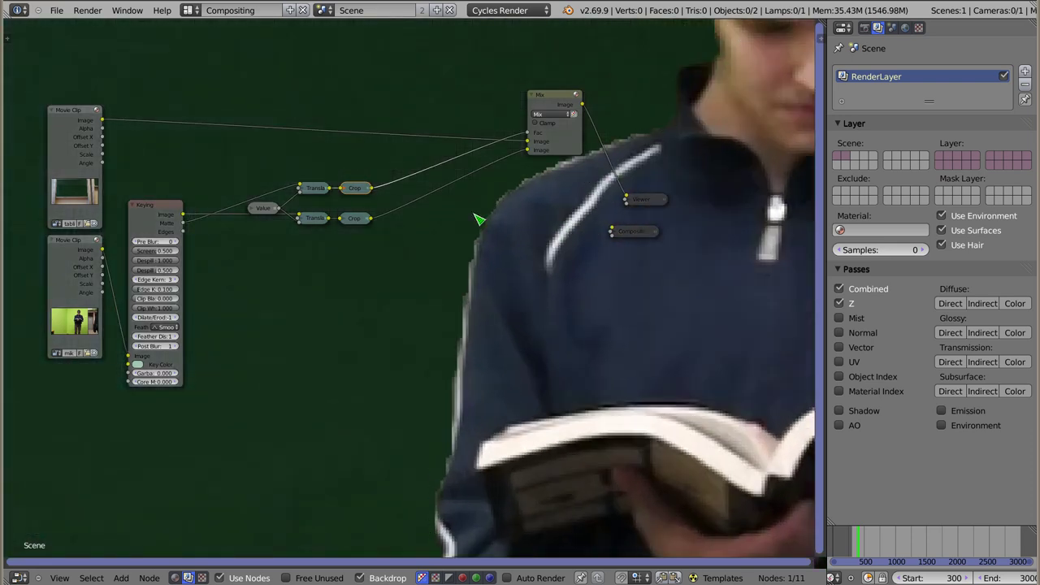
ctrl+shift+click(363, 192)
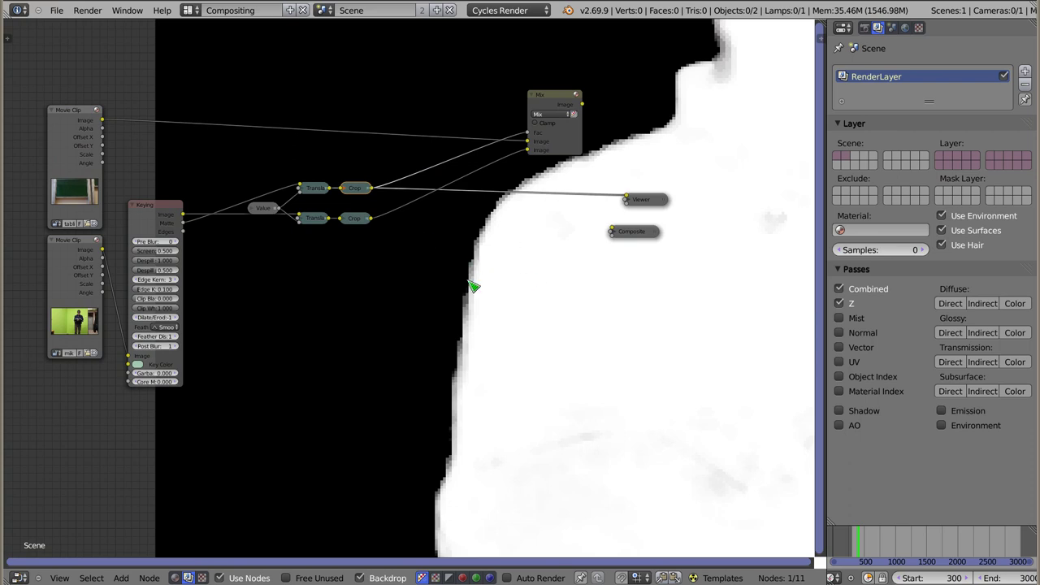
- Add a Blur node fed by the cropped matte and outputting into the Mix node
key(shift+a)
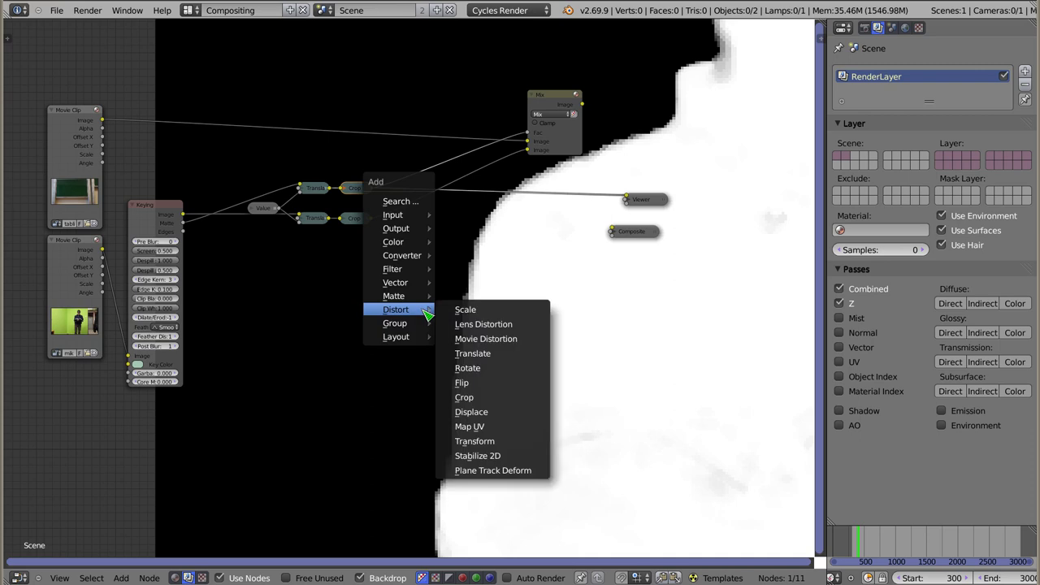
click(462, 268)
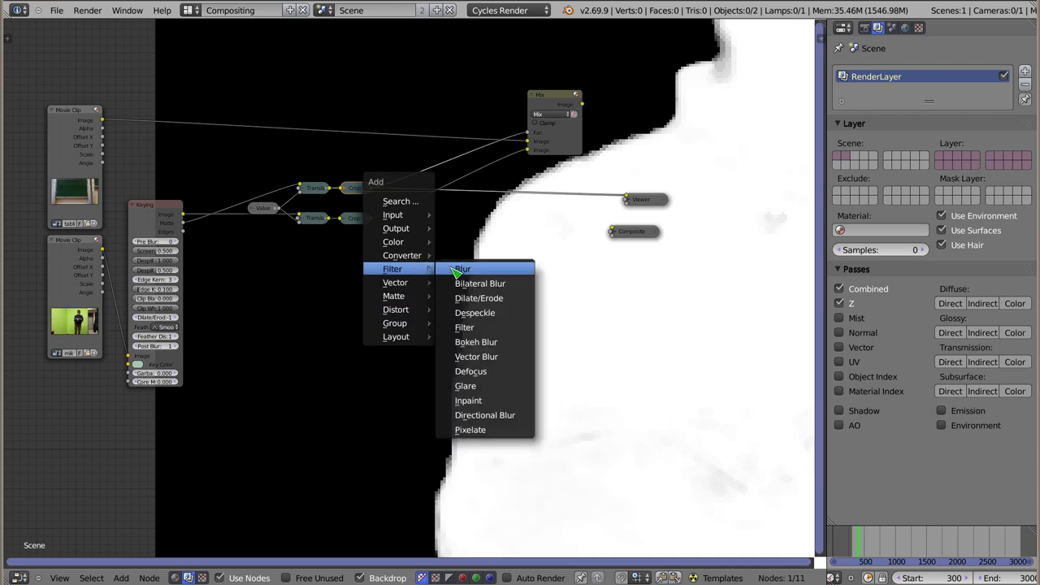
click(438, 242)
mouse_move(372, 188)
mouse_down()
mouse_move(406, 308)
mouse_move(428, 322)
mouse_up()
drag(483, 249, 528, 143)
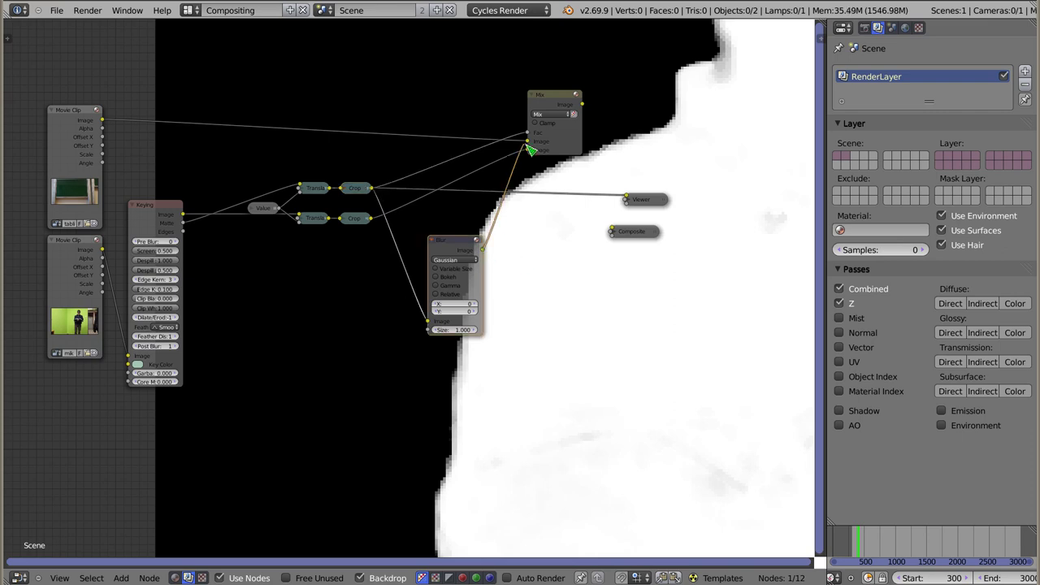
- Set the Blur X and Y sizes to 3 and preview the final Mix composite
click(478, 304)
click(478, 312)
drag(482, 250, 625, 199)
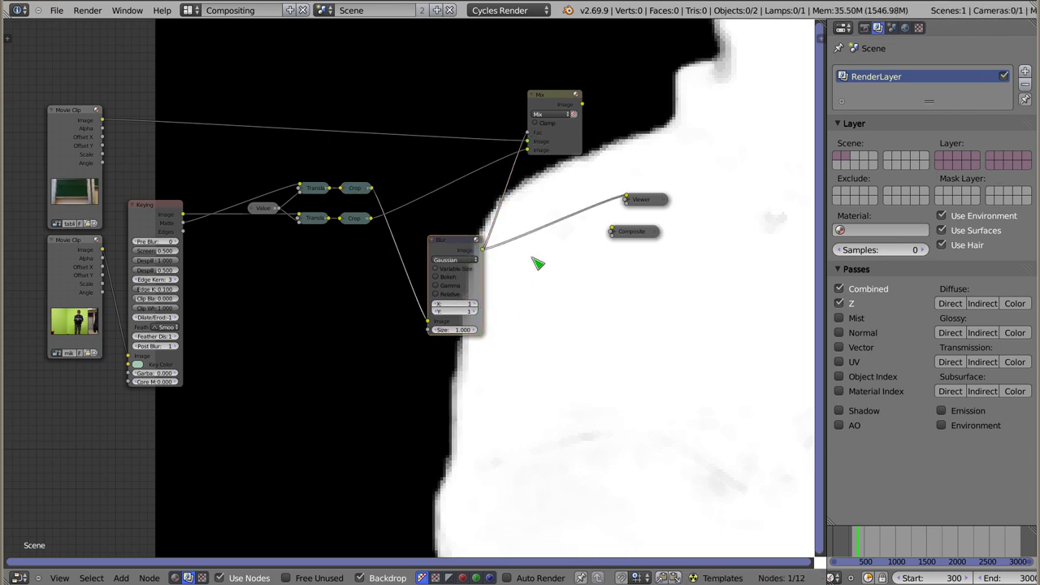
click(478, 304)
click(478, 311)
click(477, 303)
click(478, 311)
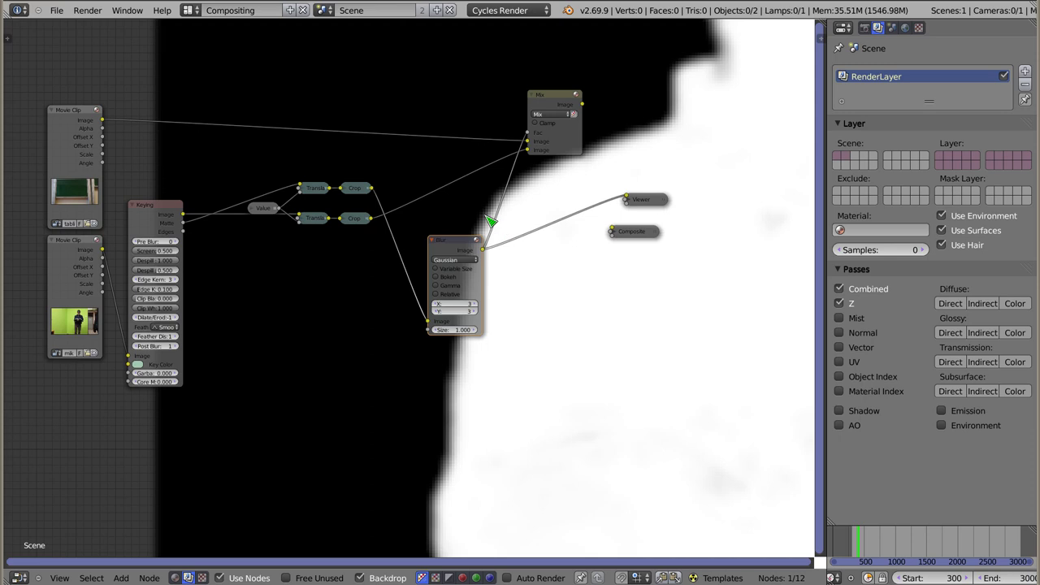
ctrl+shift+click(559, 99)
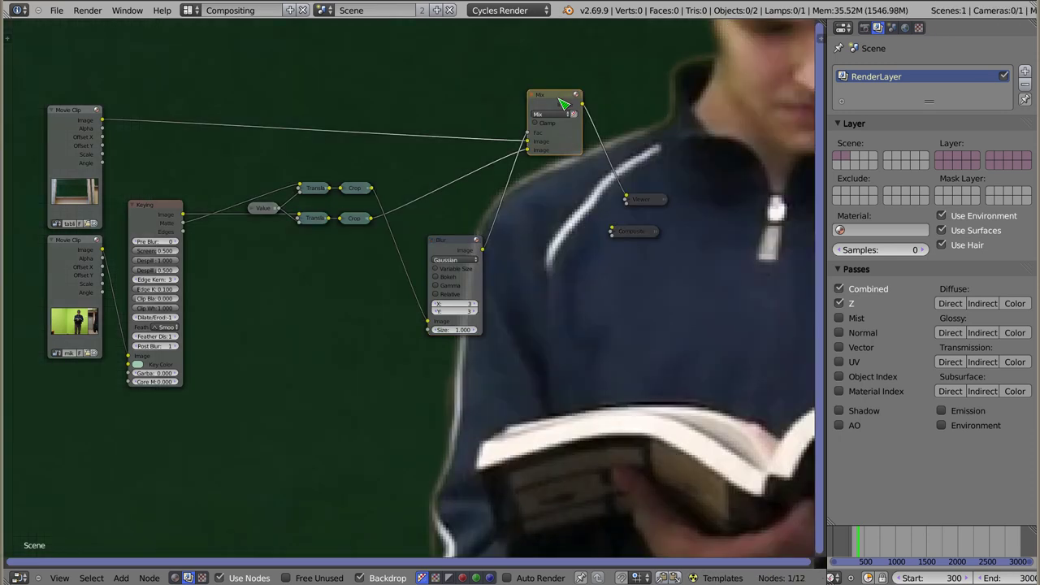
- Reposition the Blur node and try its size and relative options, then shrink the backdrop
drag(465, 245, 434, 172)
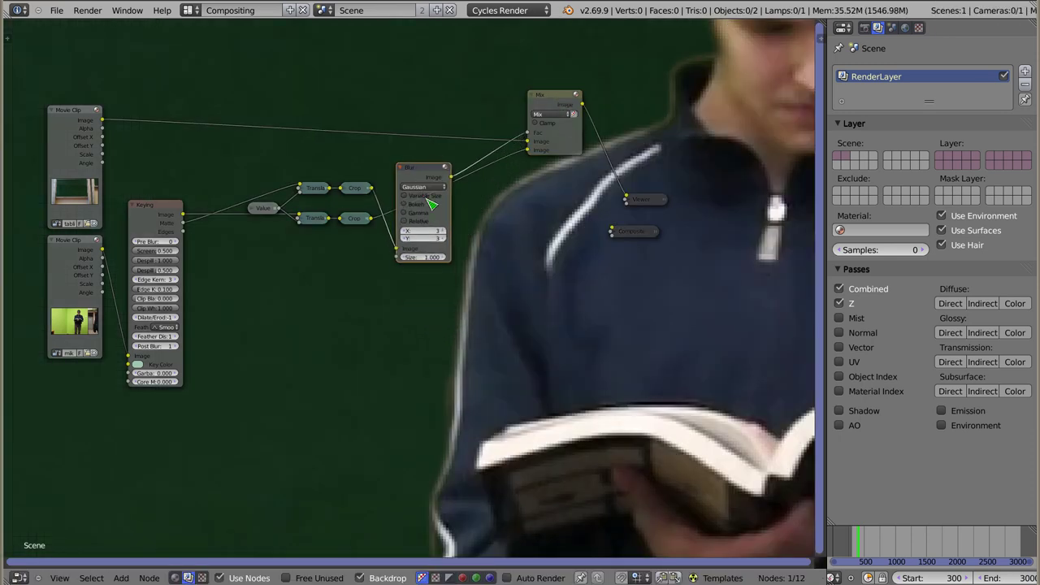
mouse_move(409, 234)
mouse_down()
mouse_move(411, 245)
mouse_move(447, 238)
mouse_up()
click(407, 239)
click(404, 220)
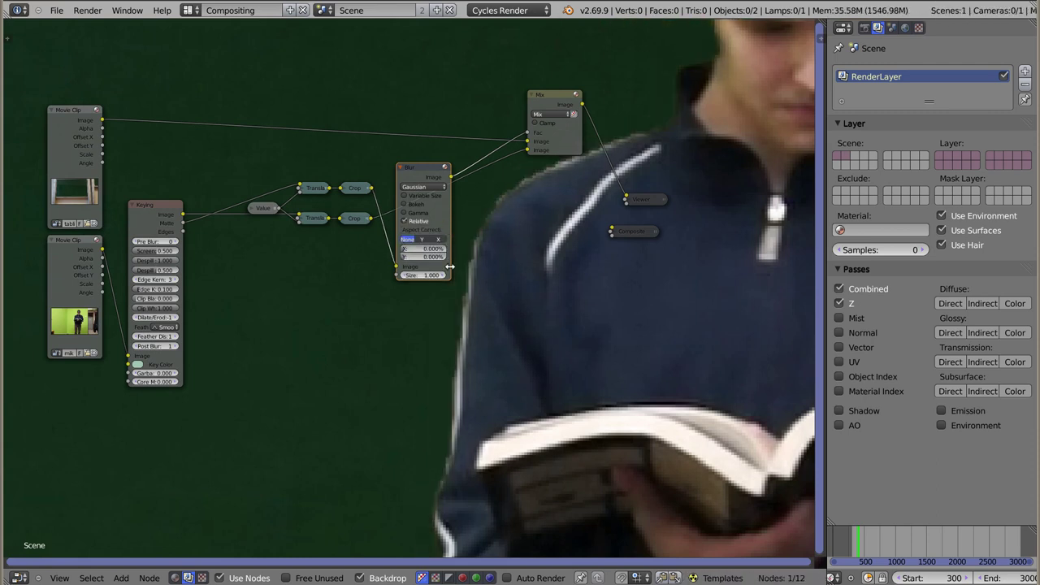
click(418, 238)
click(404, 221)
click(443, 239)
key(v)
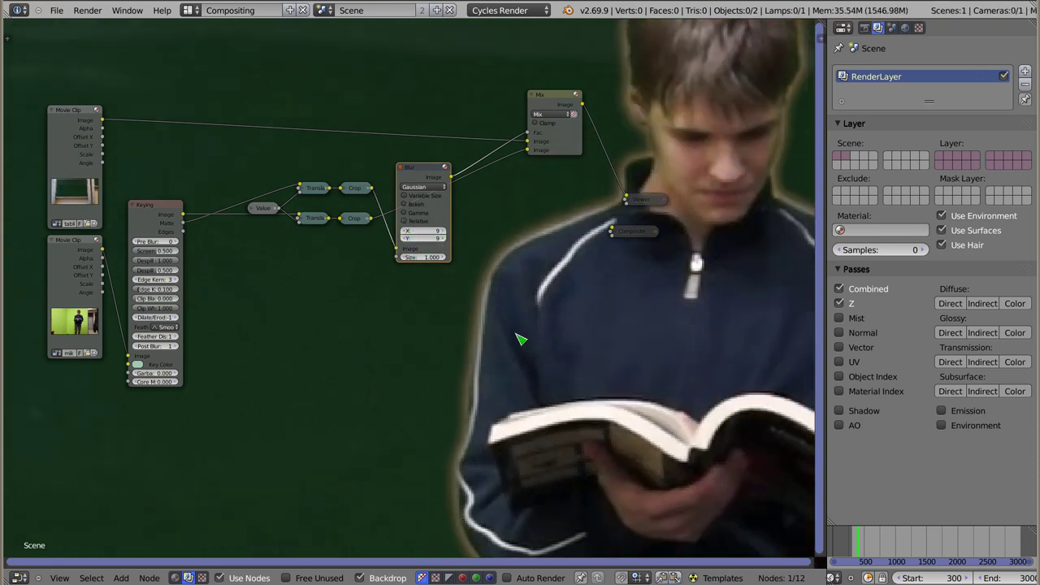
key(v)
key(v)
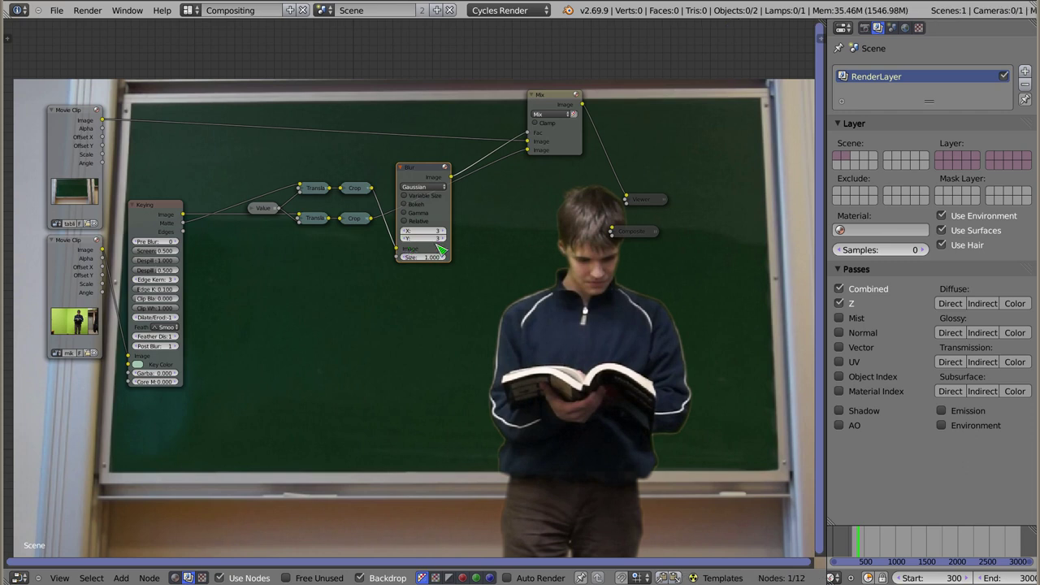
drag(424, 170, 419, 173)
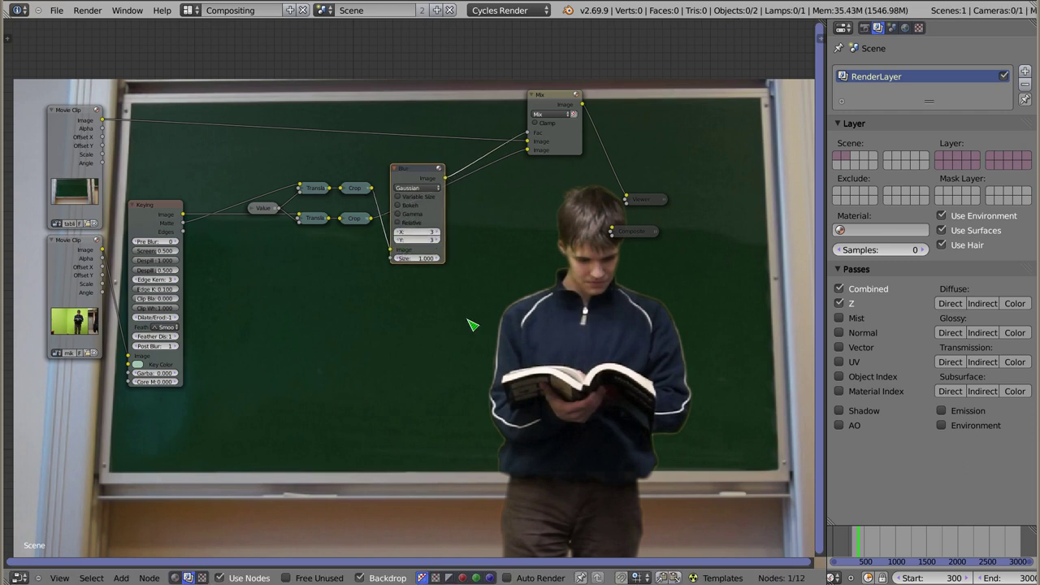
- Add a Dilate/Erode node beside Blur, feed it the blurred matte, and preview it
drag(574, 103, 623, 99)
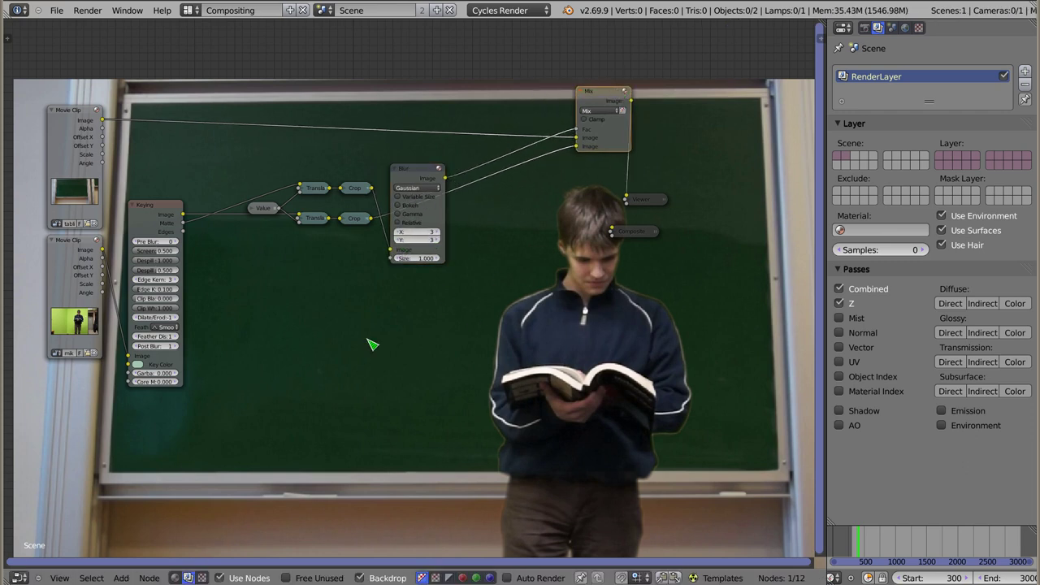
key(shift+a)
mouse_move(313, 350)
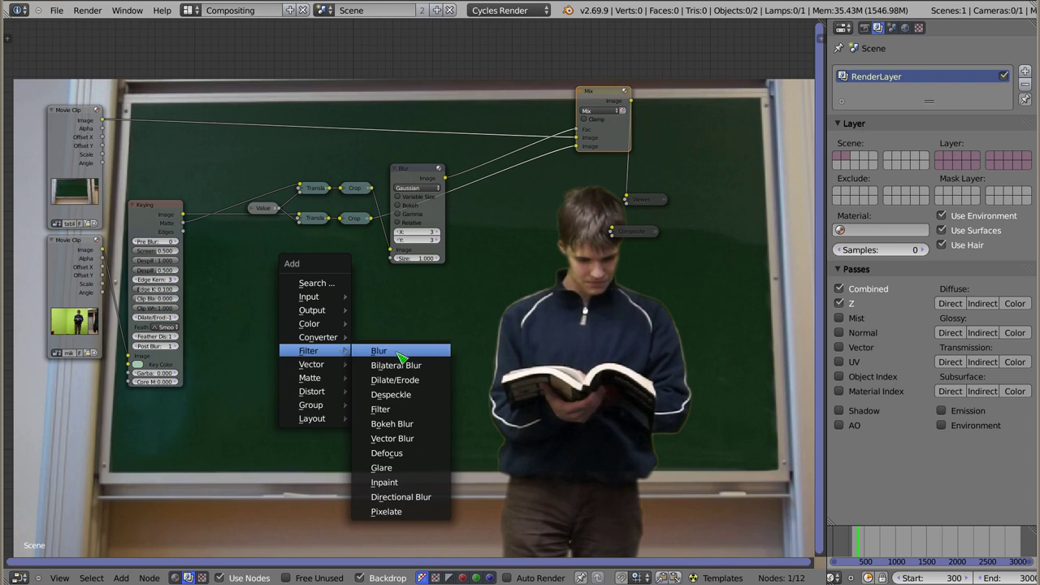
click(437, 379)
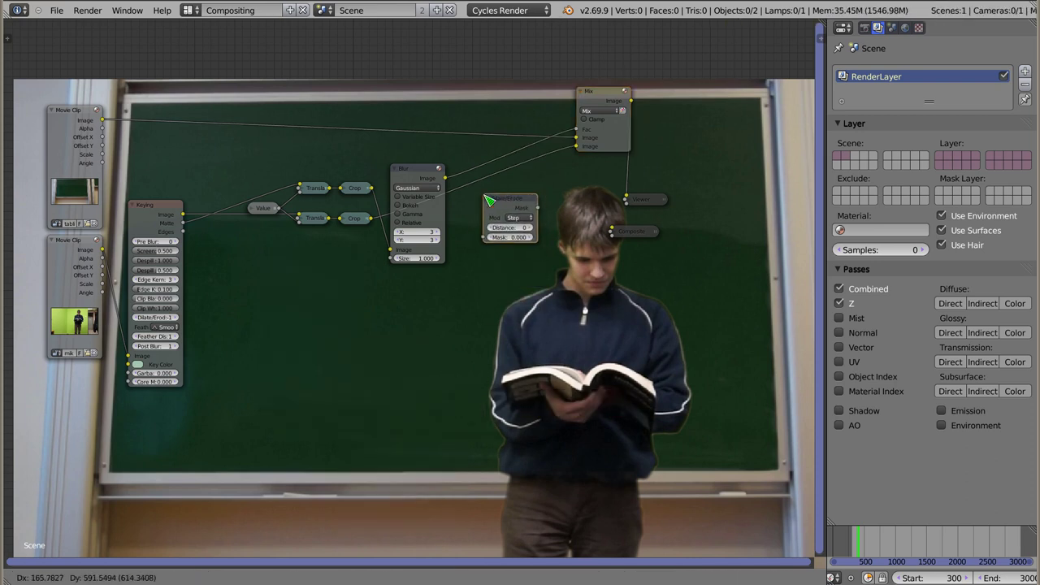
click(488, 197)
drag(445, 178, 482, 237)
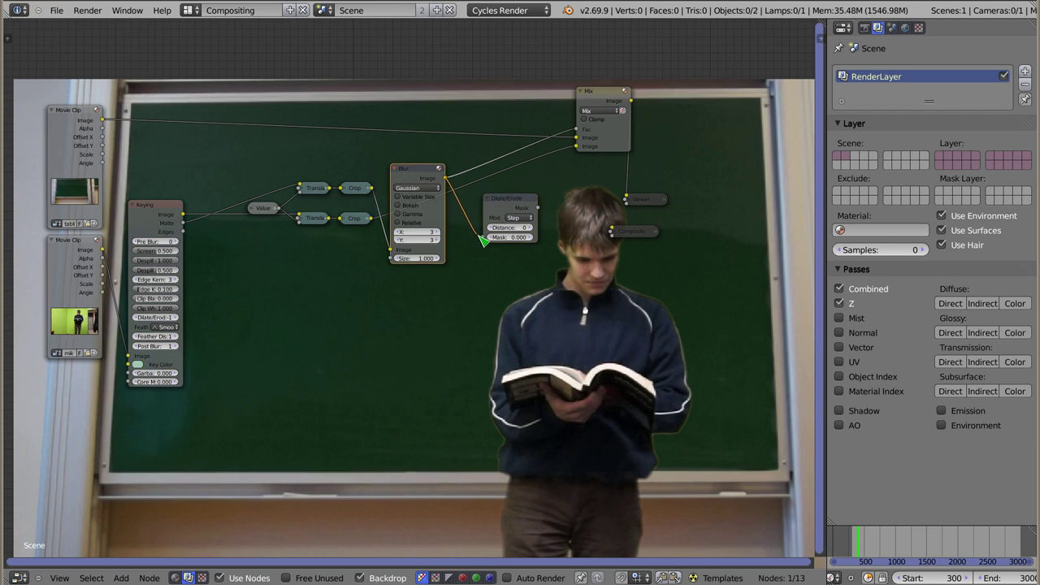
ctrl+shift+click(513, 203)
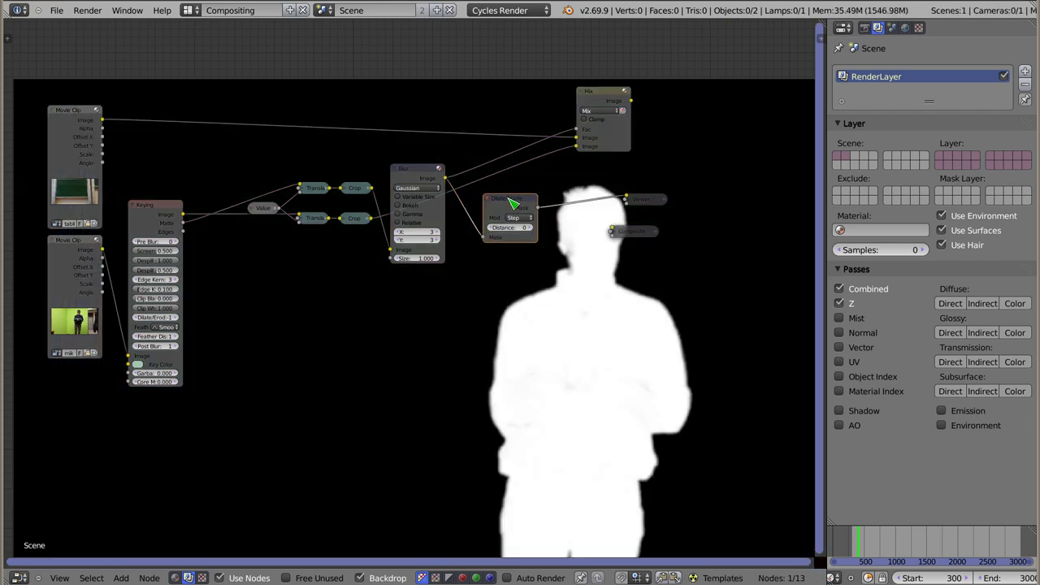
- Set the Dilate/Erode Distance to -1 and use the eroded matte as the Mix factor
scroll(497, 234, up, 1)
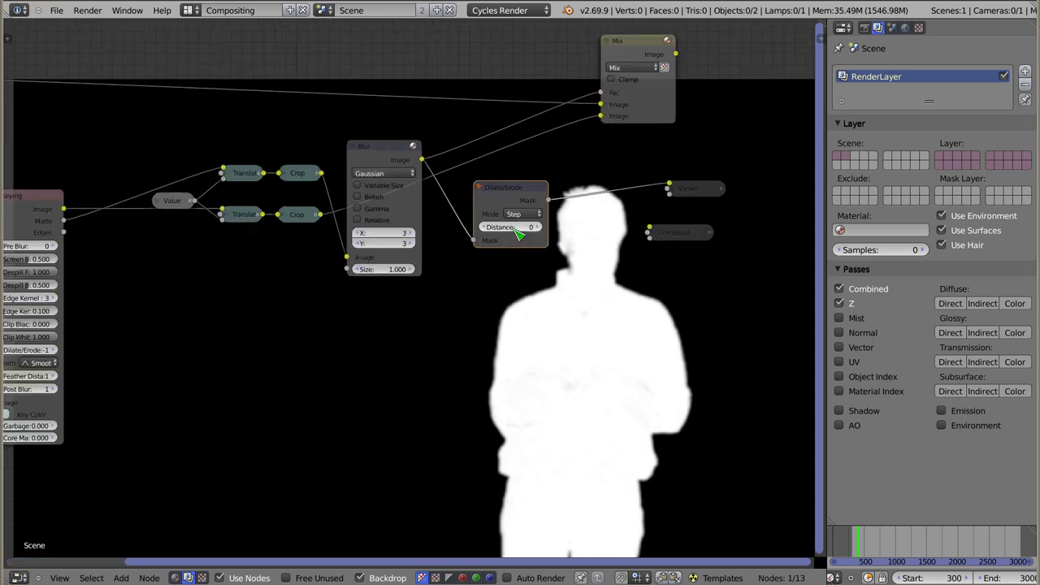
scroll(497, 234, up, 3)
drag(467, 229, 443, 229)
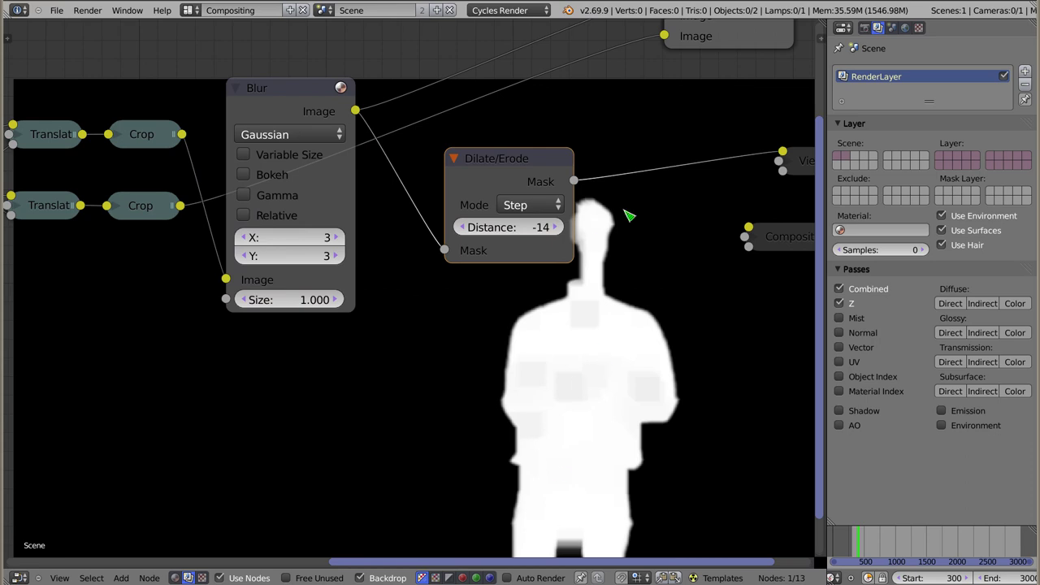
drag(517, 158, 460, 163)
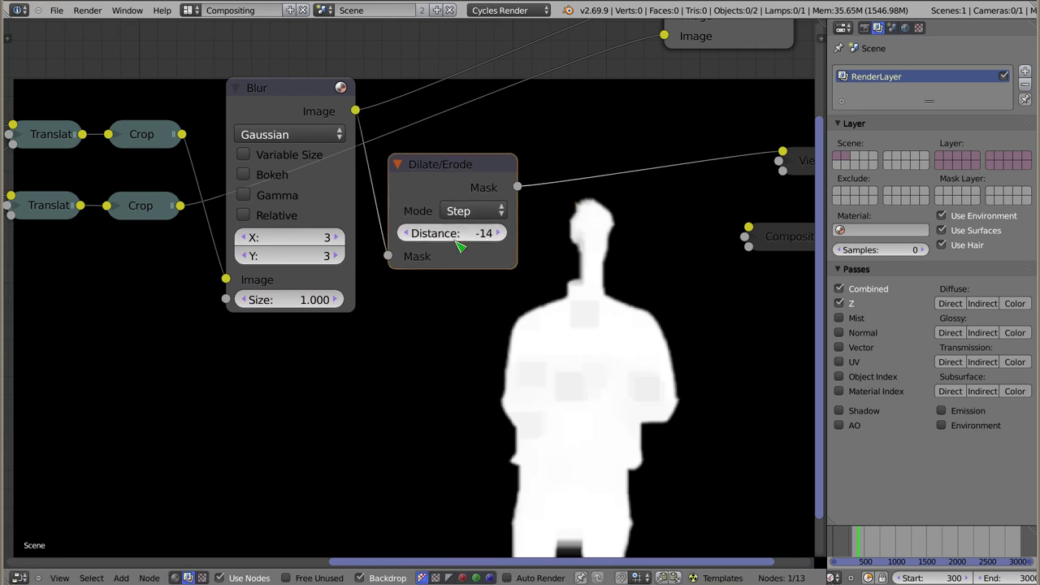
click(447, 234)
text(1)
key(Return)
click(405, 233)
click(405, 233)
middle_drag(561, 147, 504, 233)
drag(460, 272, 607, 82)
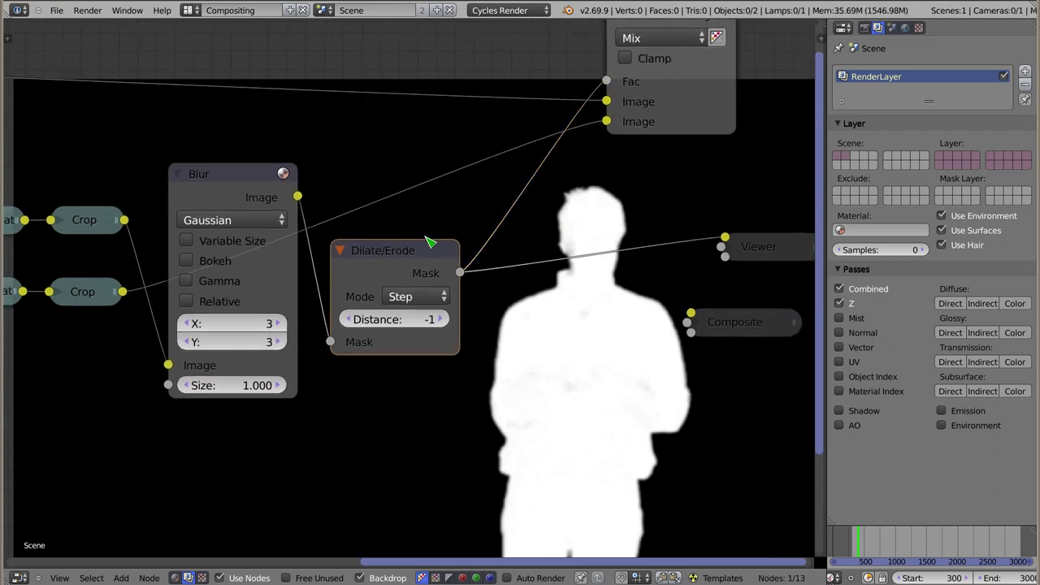
ctrl+shift+click(719, 81)
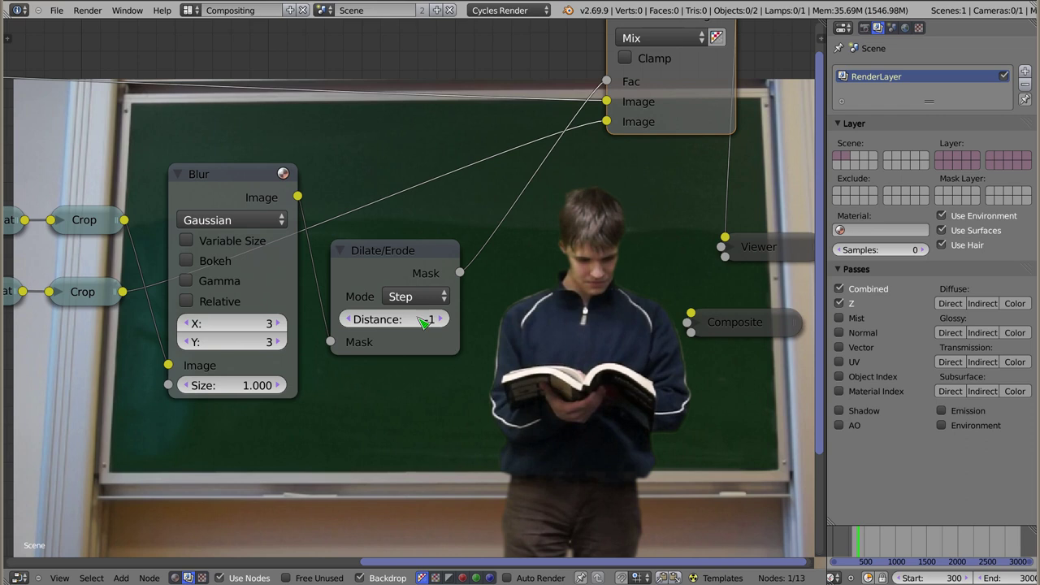
- Try Distance values from -2 to 3, settle on -1, and move the node up near Mix
drag(422, 323, 430, 325)
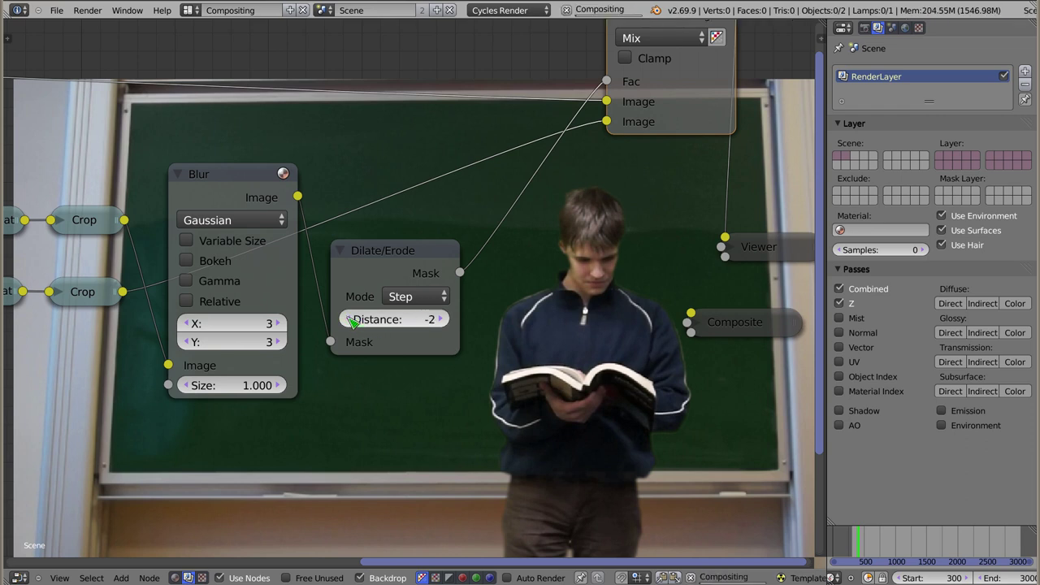
click(445, 322)
click(445, 323)
click(445, 323)
click(445, 323)
click(349, 323)
click(349, 323)
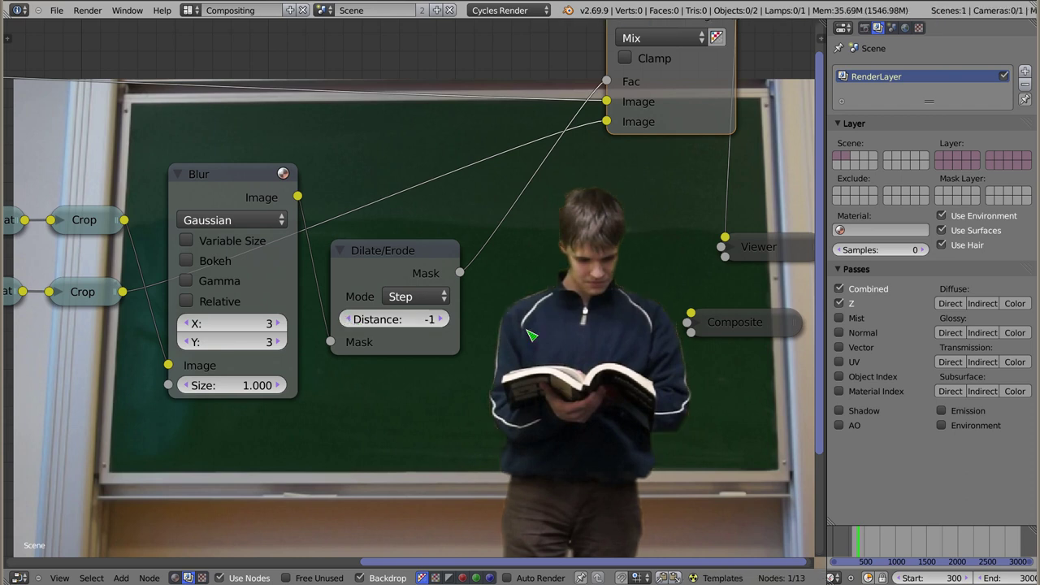
click(350, 323)
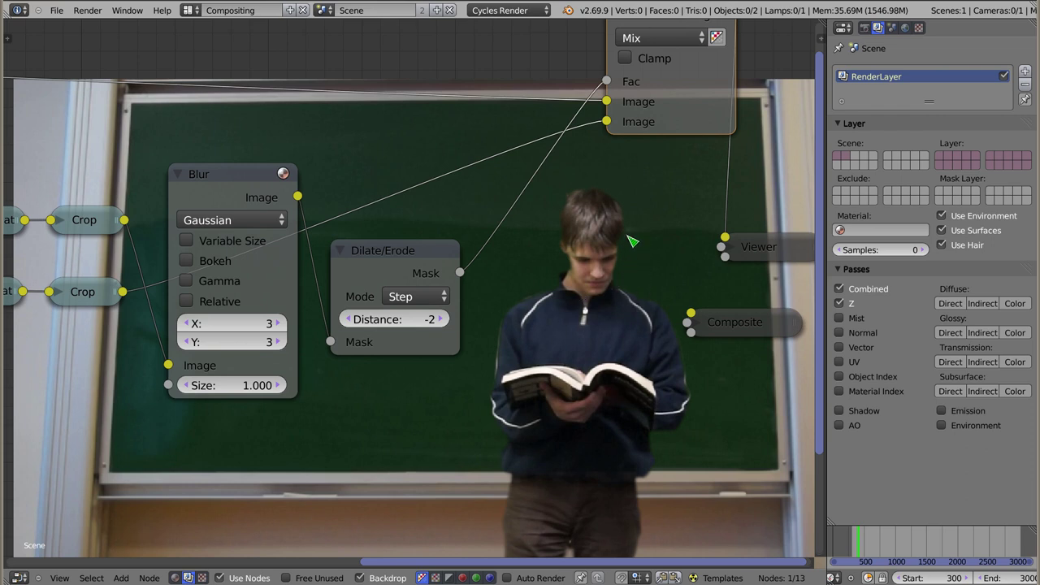
click(441, 320)
click(441, 320)
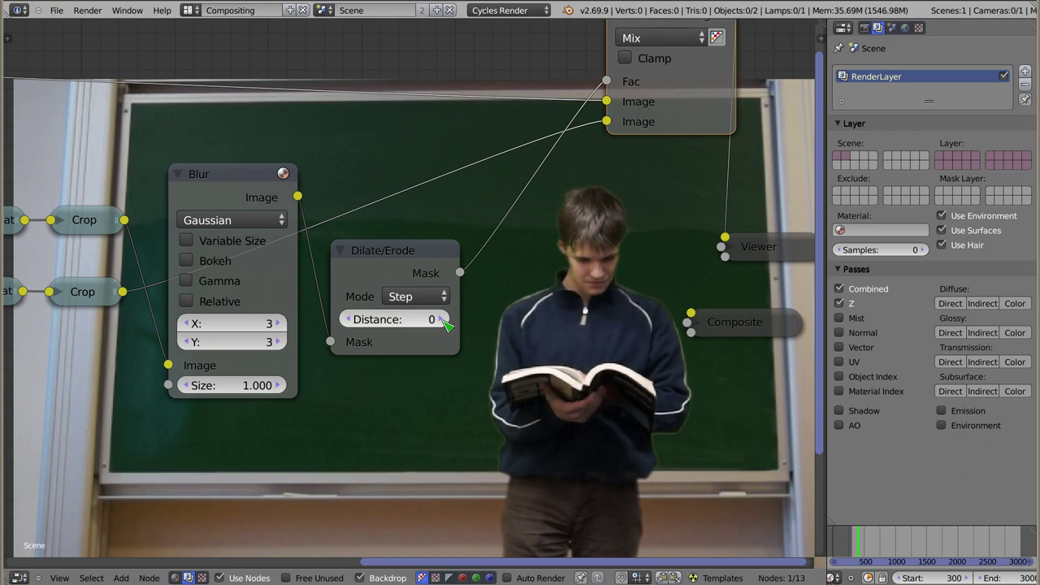
mouse_move(346, 319)
mouse_down()
mouse_move(460, 321)
mouse_move(358, 325)
mouse_up()
click(348, 319)
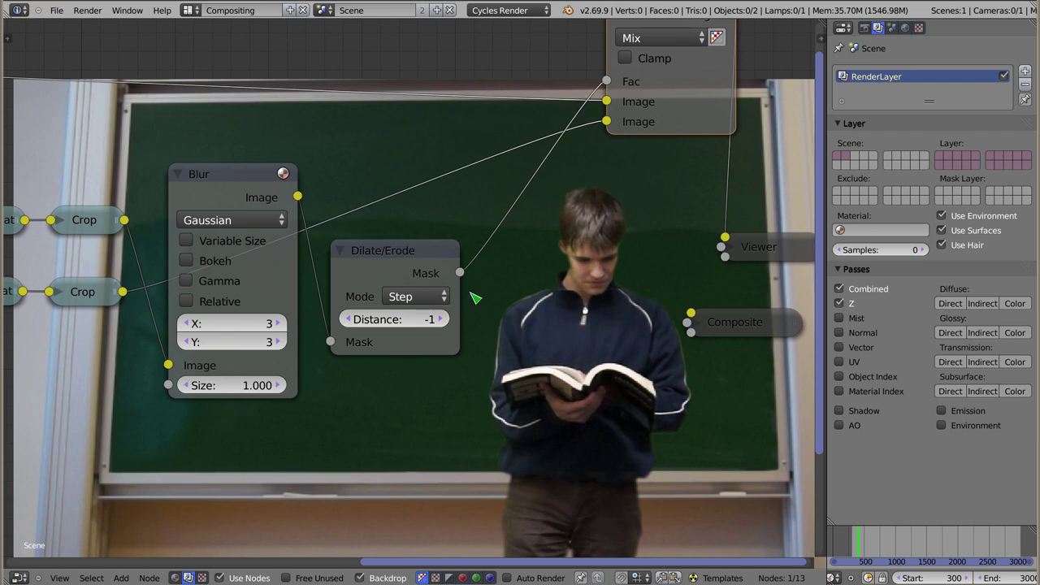
drag(402, 258, 410, 118)
- Collapse the Dilate/Erode and Blur nodes into pills and line them up side by side
click(343, 116)
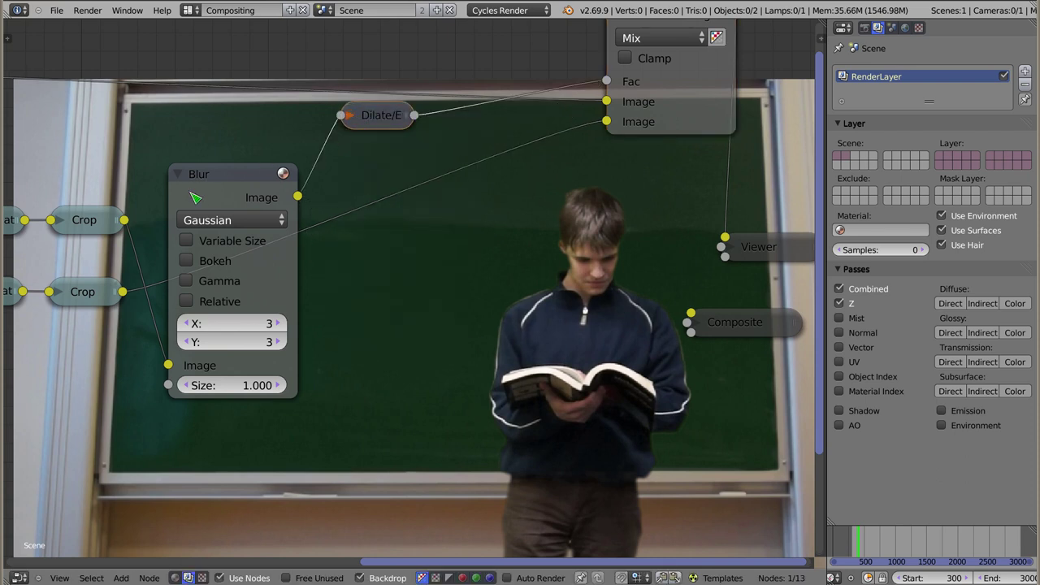
click(184, 175)
middle_drag(348, 213, 506, 239)
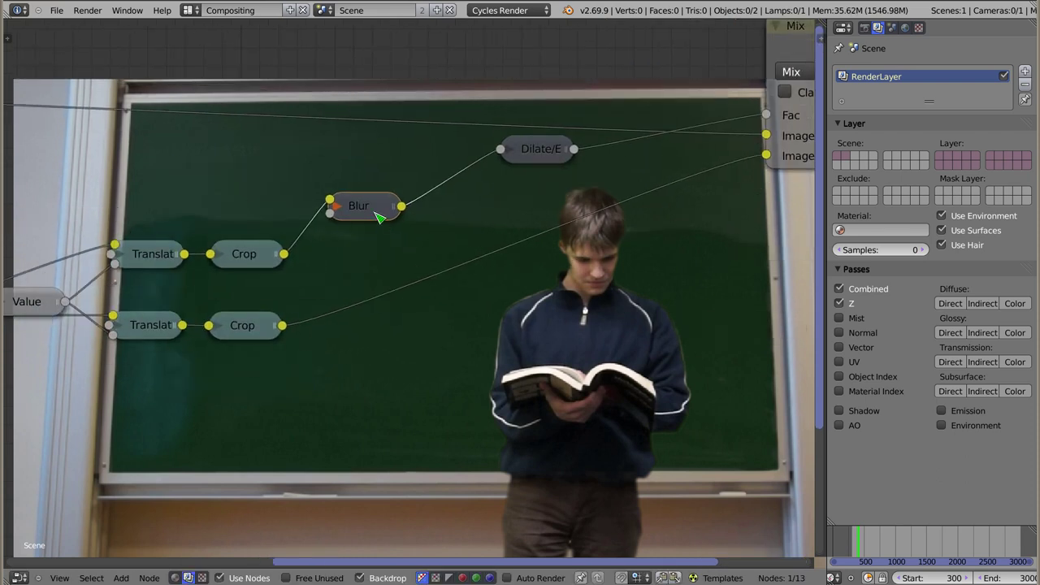
drag(361, 204, 356, 245)
drag(540, 150, 475, 218)
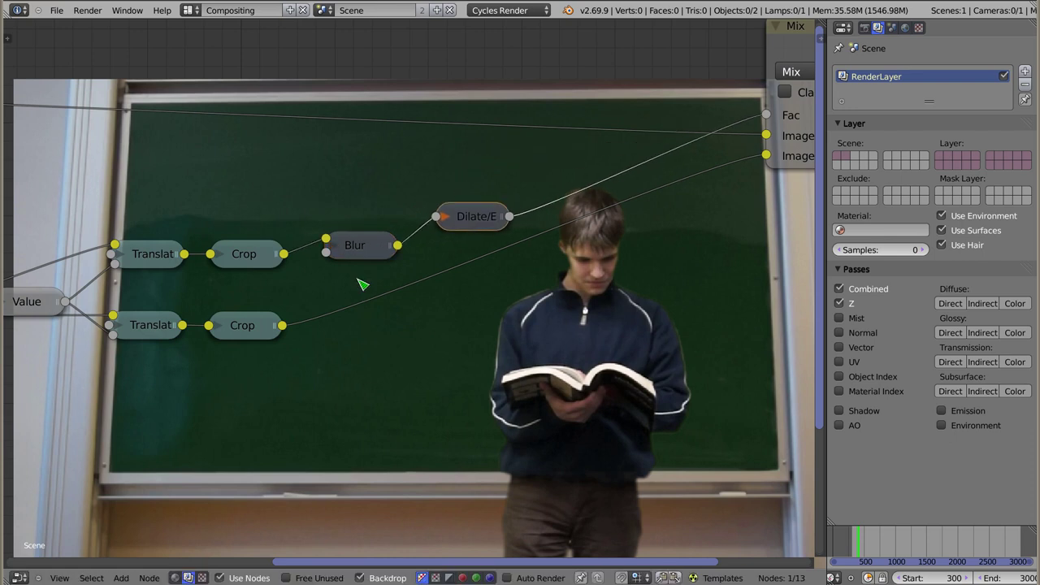
scroll(374, 289, down, 3)
mouse_move(385, 295)
middle_down()
mouse_move(420, 268)
mouse_move(472, 310)
middle_up()
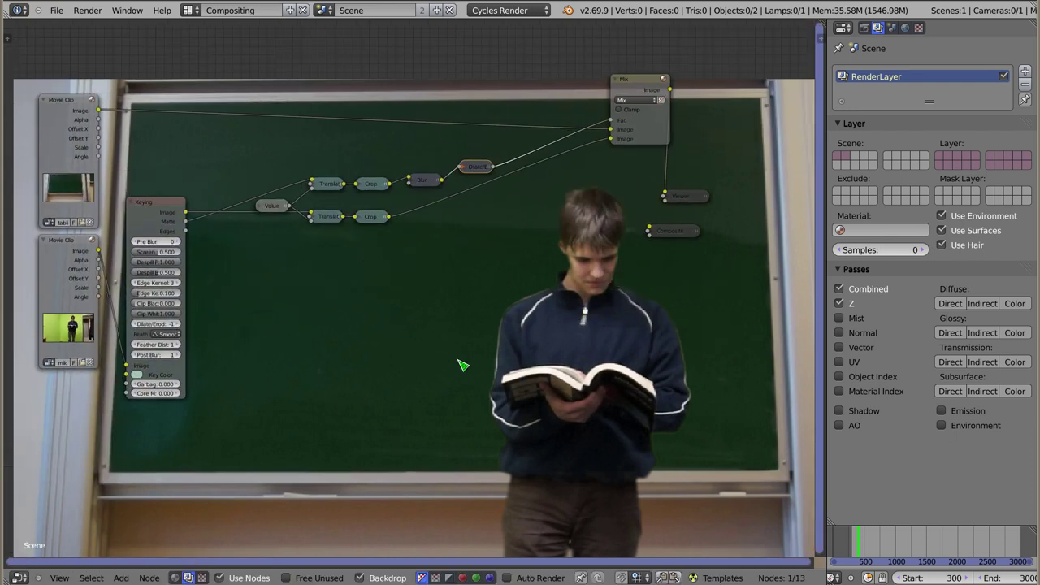
- Shrink the backdrop preview with V and rearrange the Movie Clip, Keying and Mix nodes
key(v)
key(v)
key(v)
key(v)
alt+middle_drag(536, 363, 583, 413)
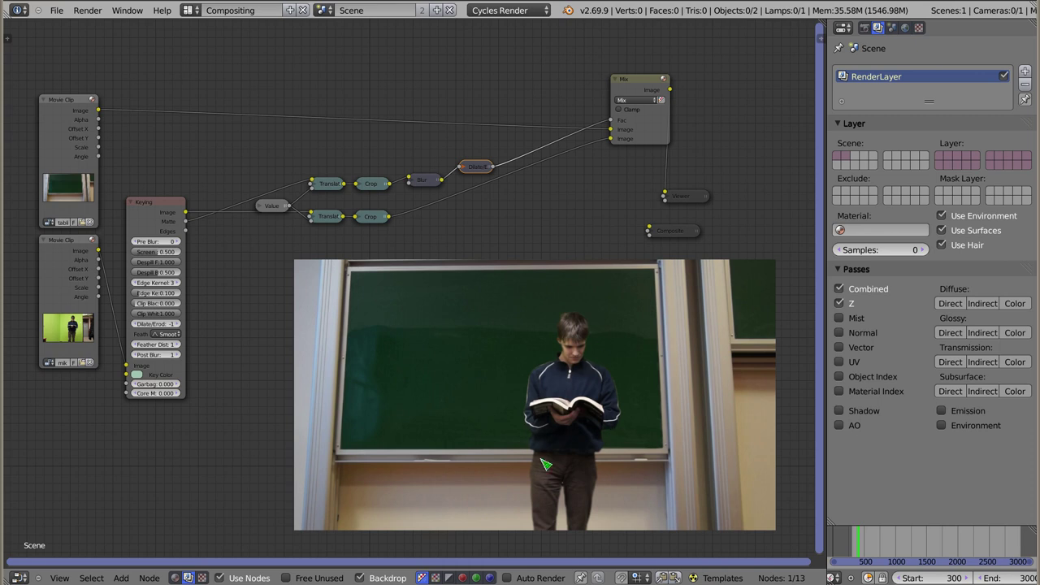
mouse_move(477, 167)
mouse_down()
mouse_move(487, 296)
mouse_move(480, 163)
mouse_up()
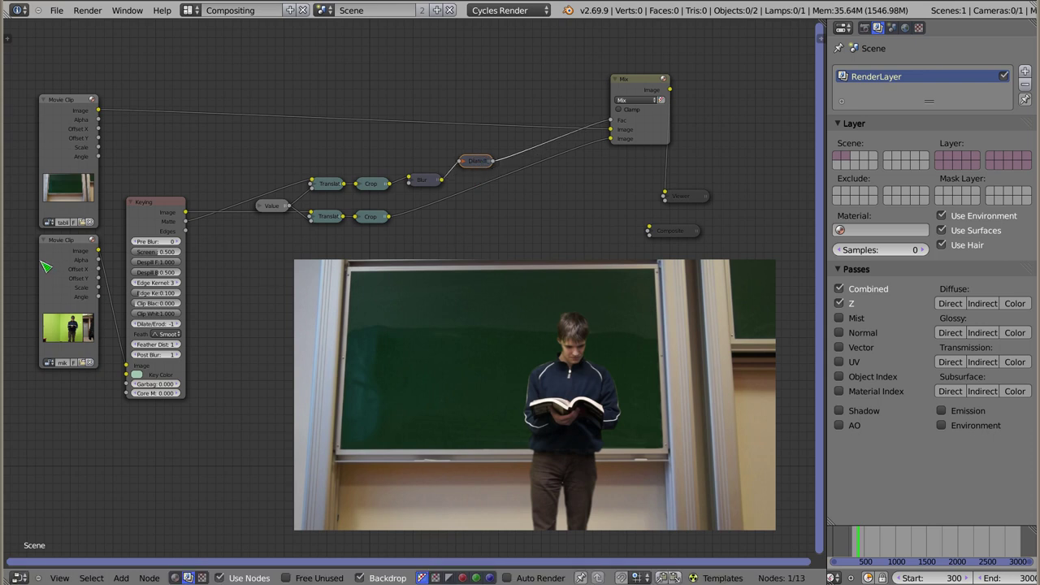
drag(71, 244, 71, 252)
click(164, 201)
drag(165, 201, 172, 188)
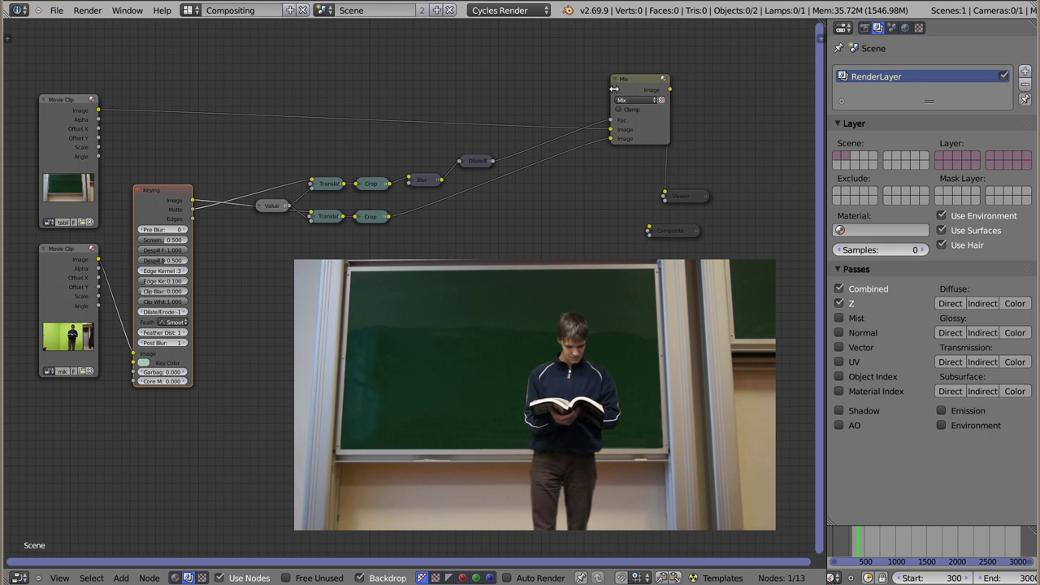
mouse_move(642, 84)
mouse_down()
mouse_move(554, 114)
mouse_move(560, 104)
mouse_up()
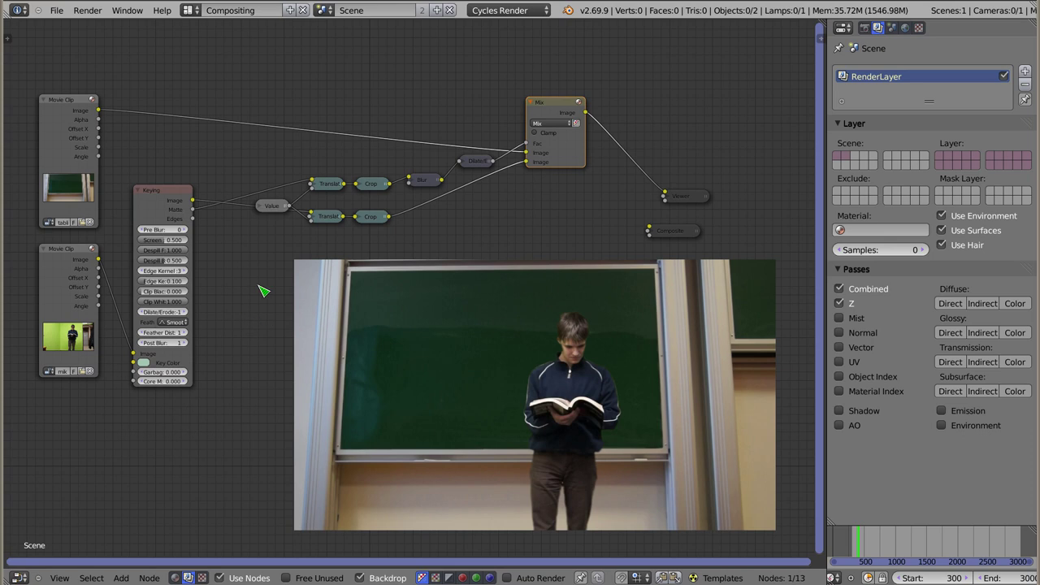
- Add a third Movie Clip node below Keying, load mikolaj2.avi, and preview it
key(shift+a)
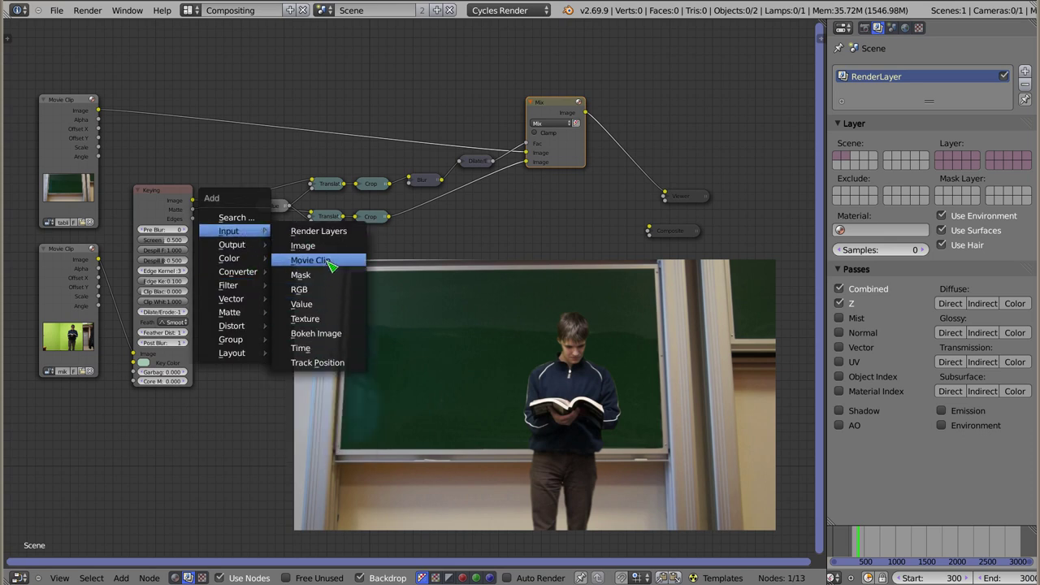
click(330, 265)
click(274, 453)
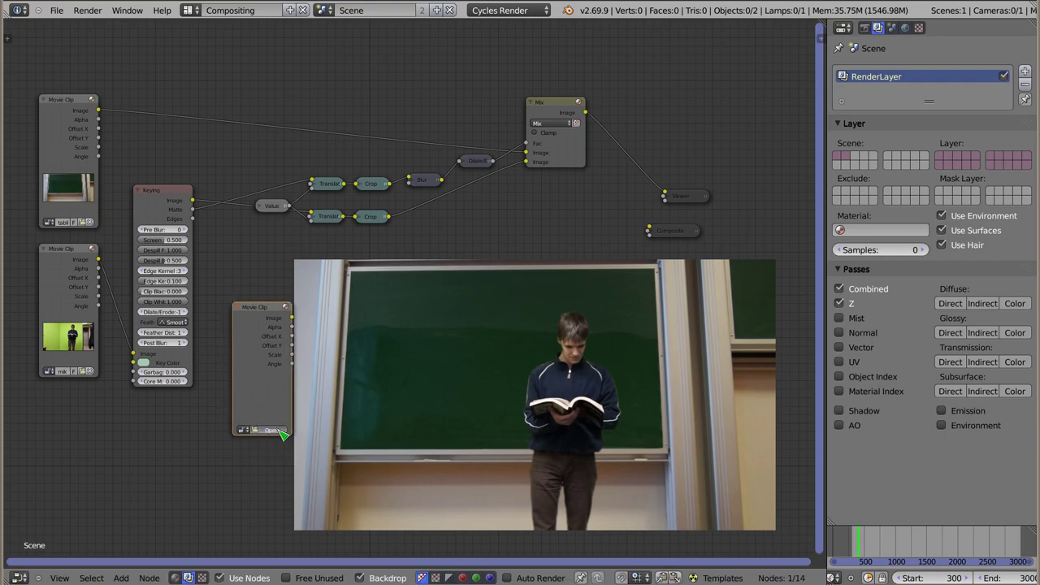
click(280, 434)
click(52, 201)
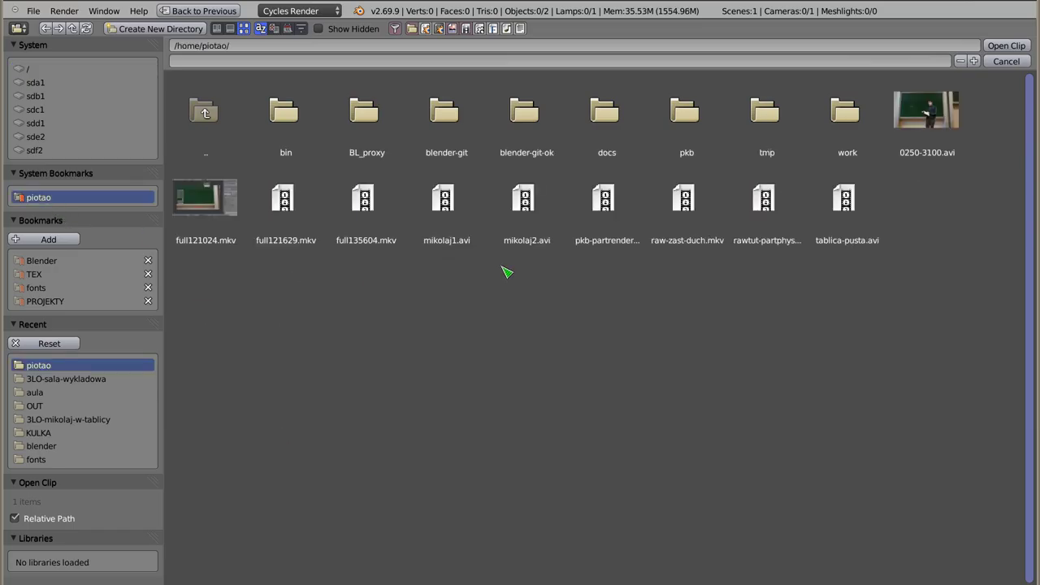
click(1007, 47)
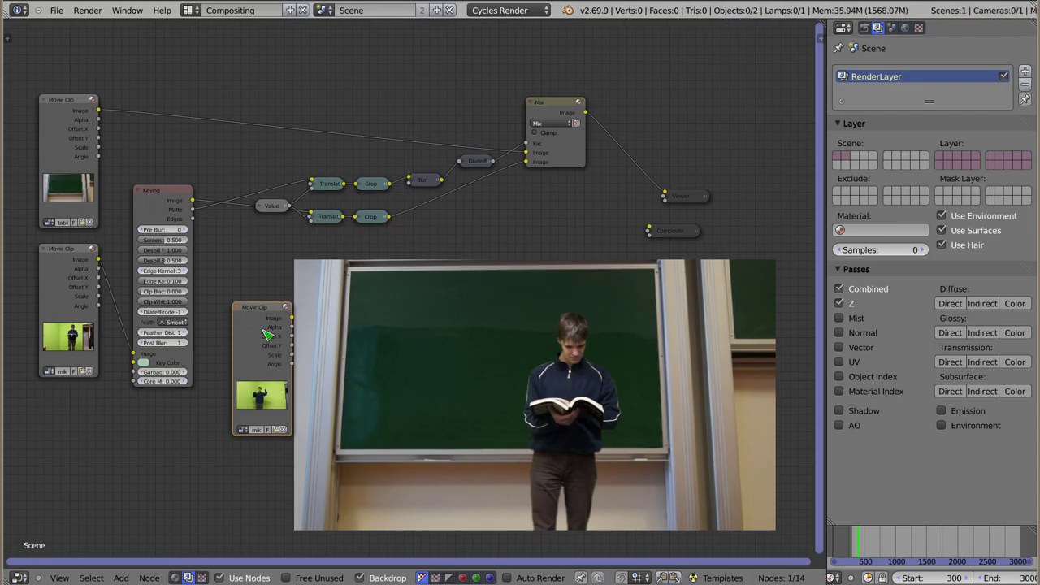
ctrl+shift+click(265, 334)
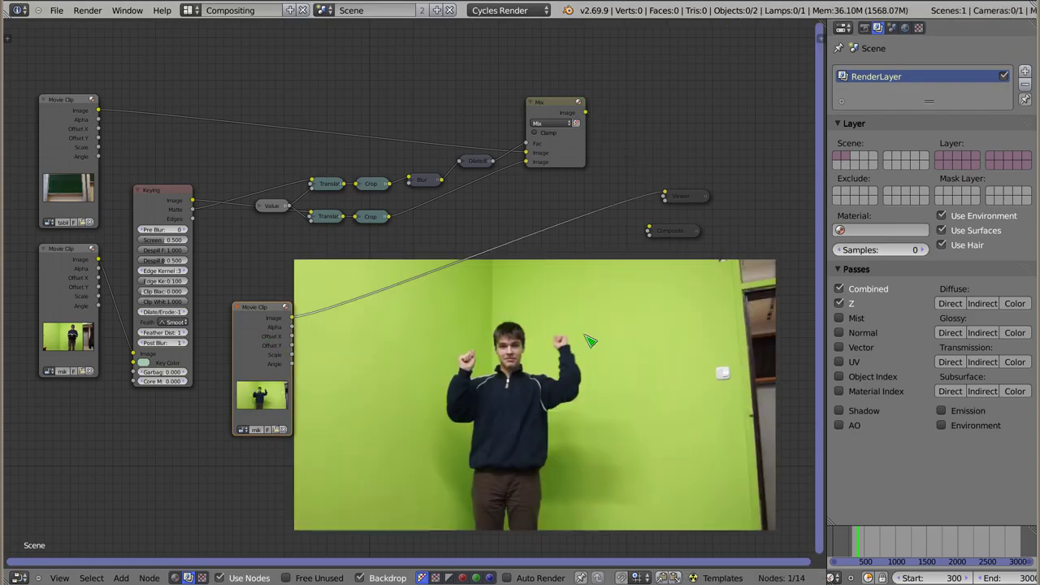
- Scrub to a frame showing the student and move the new clip node to the lower left
mouse_move(859, 548)
mouse_down()
mouse_move(959, 544)
mouse_move(932, 546)
mouse_up()
click(903, 544)
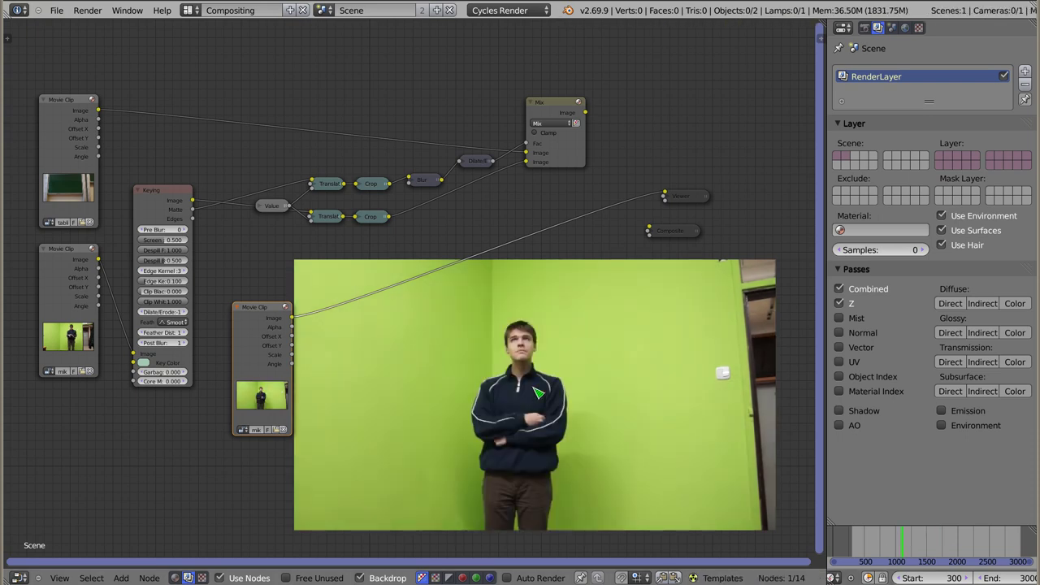
drag(262, 310, 71, 414)
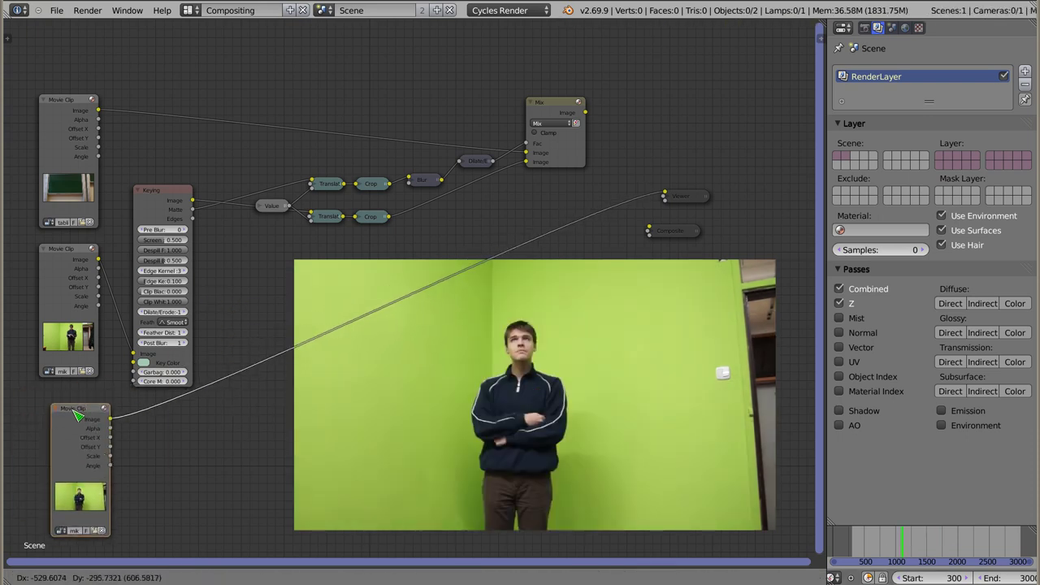
- Duplicate the Keying node onto the new clip's Viewer link and place it beside the clip
click(167, 192)
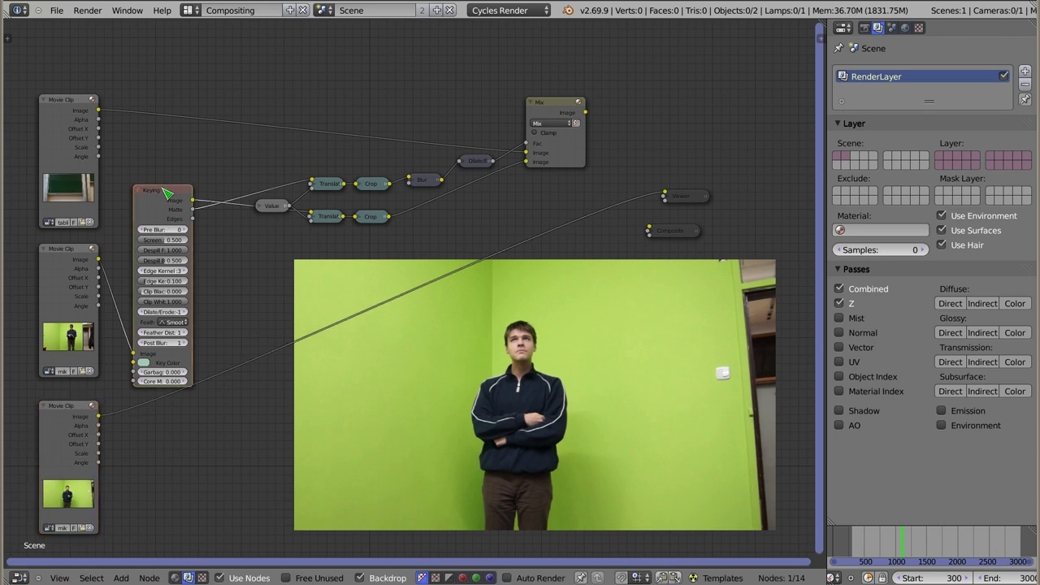
key(shift+d)
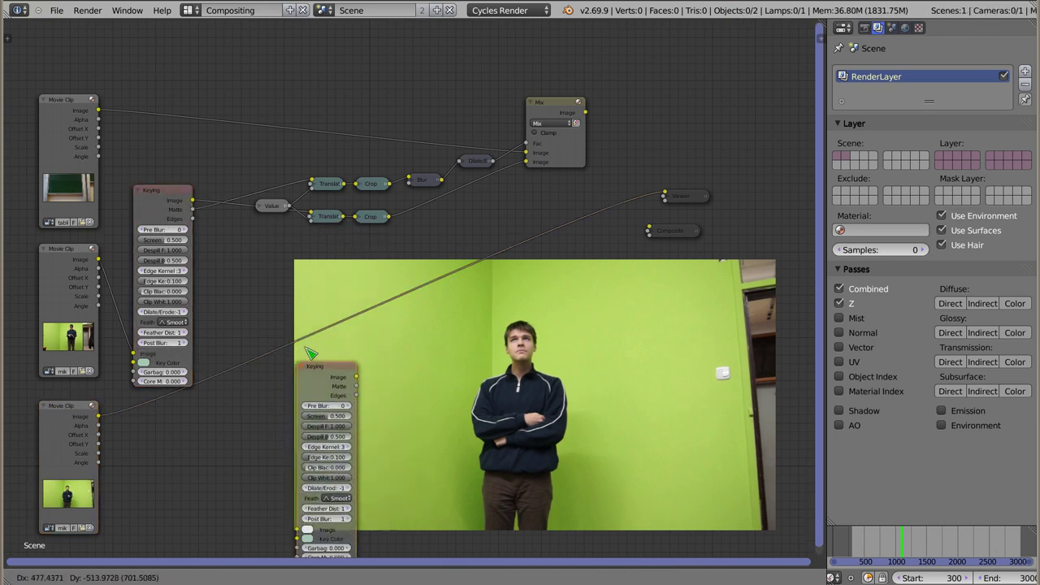
click(250, 317)
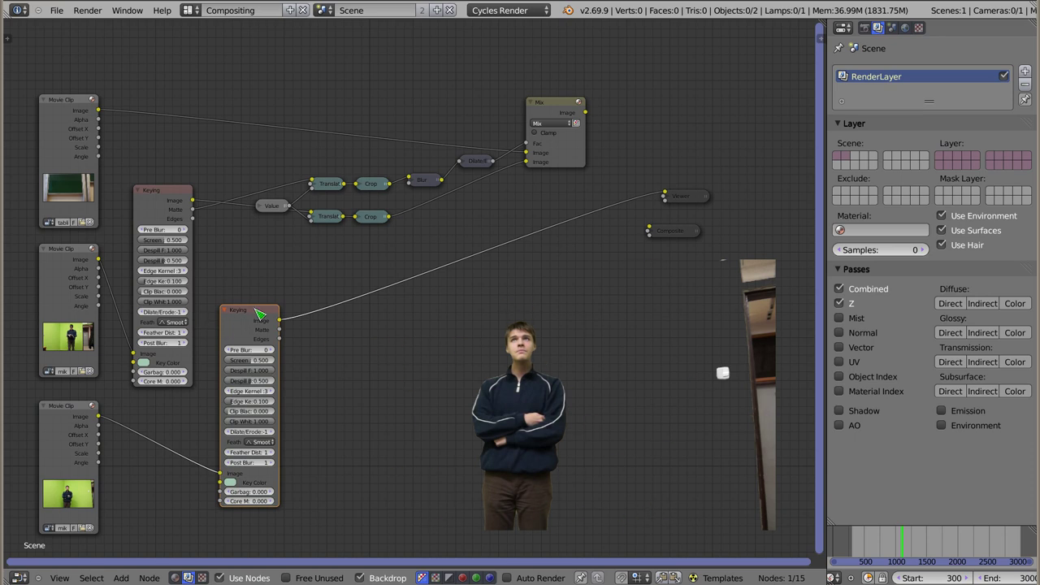
drag(257, 316, 169, 404)
- Duplicate the Value, both Translate and both Crop nodes below the originals
click(169, 405)
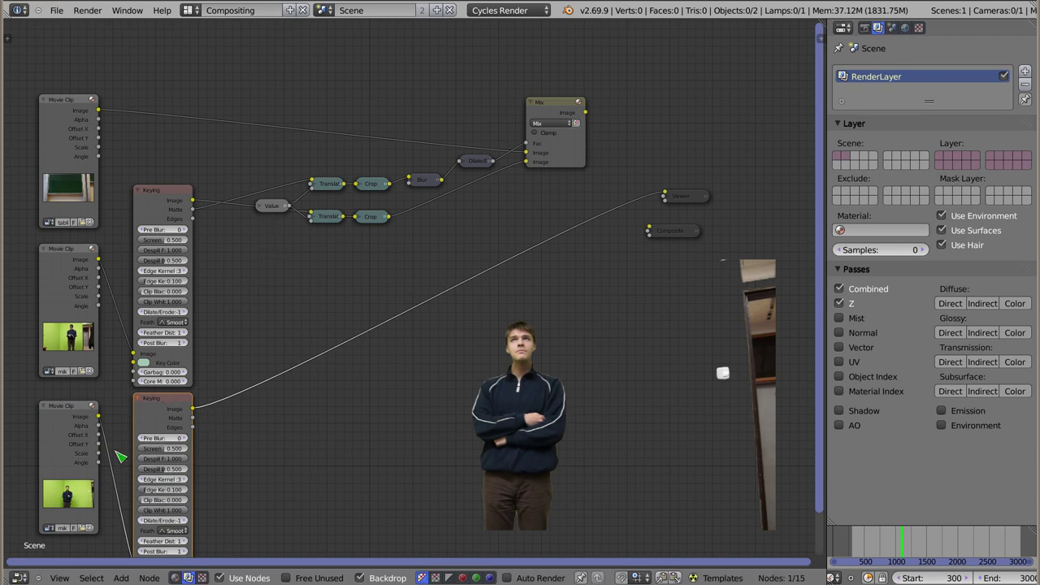
click(279, 209)
shift+click(328, 186)
shift+click(327, 216)
shift+click(370, 216)
shift+click(372, 185)
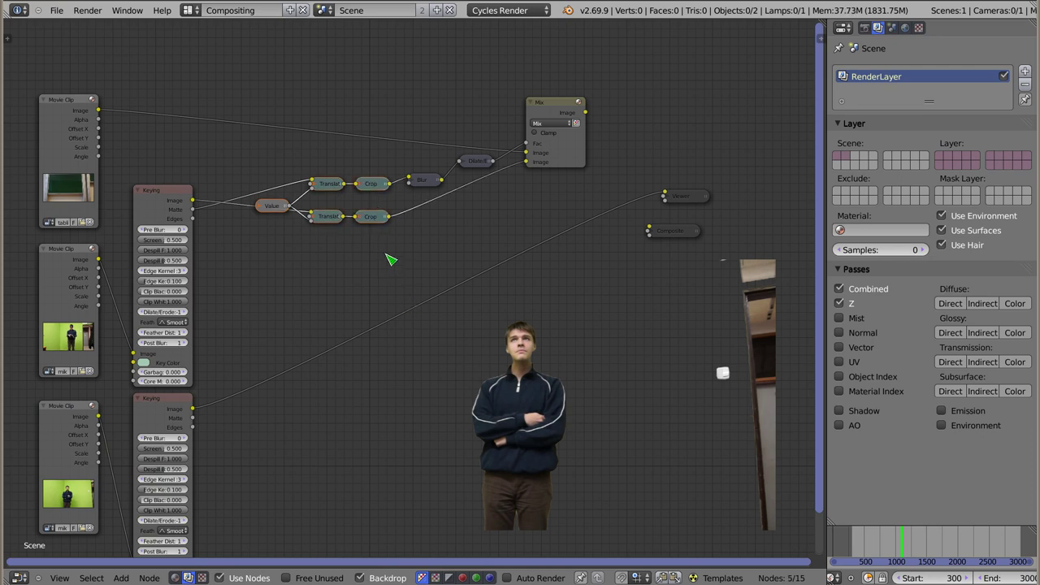
key(shift+d)
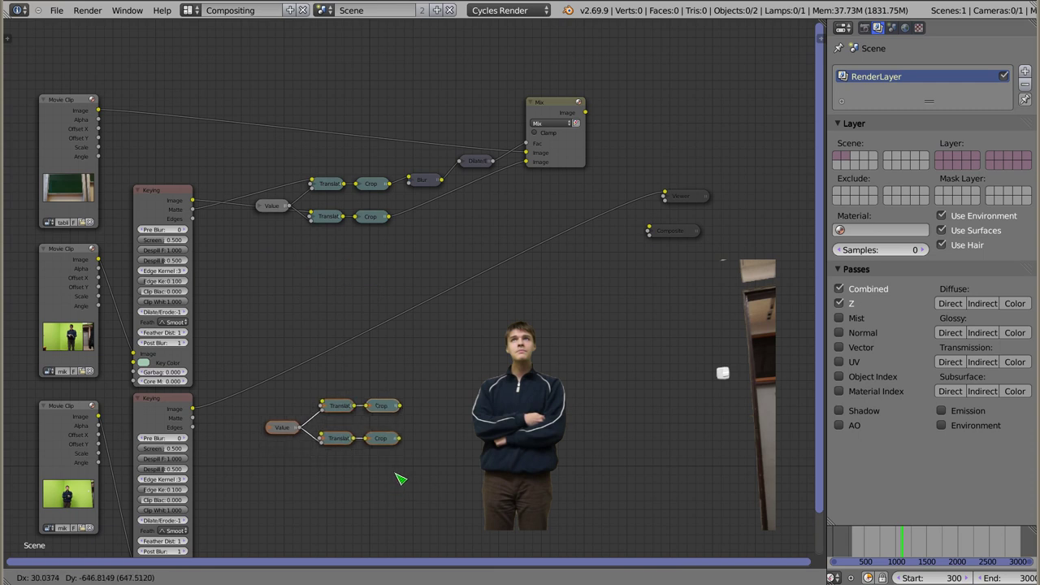
click(400, 479)
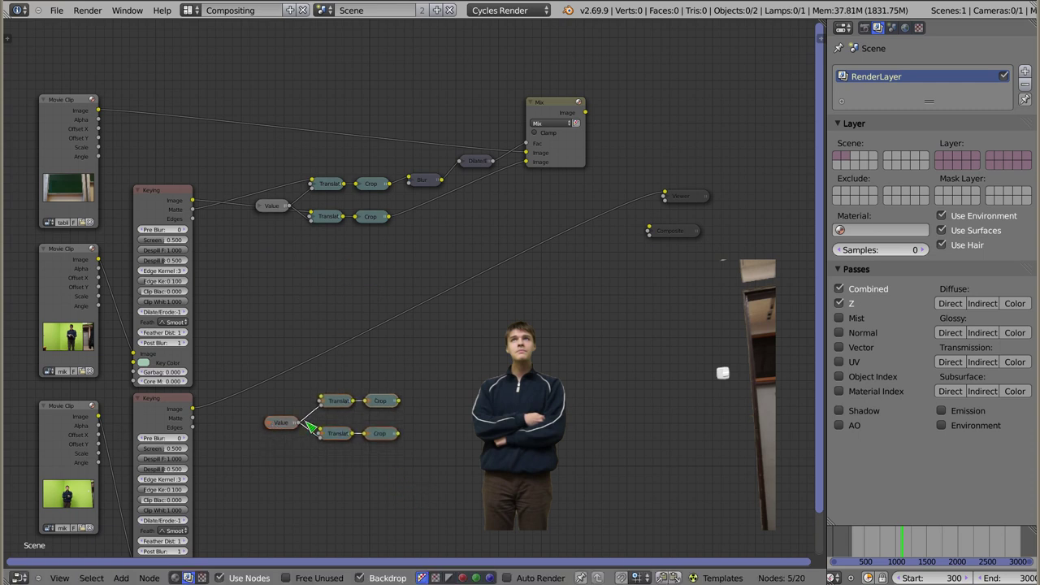
- Feed the new Keying image into the upper Translate copy and check the keyed clip in the Viewer
drag(193, 408, 322, 400)
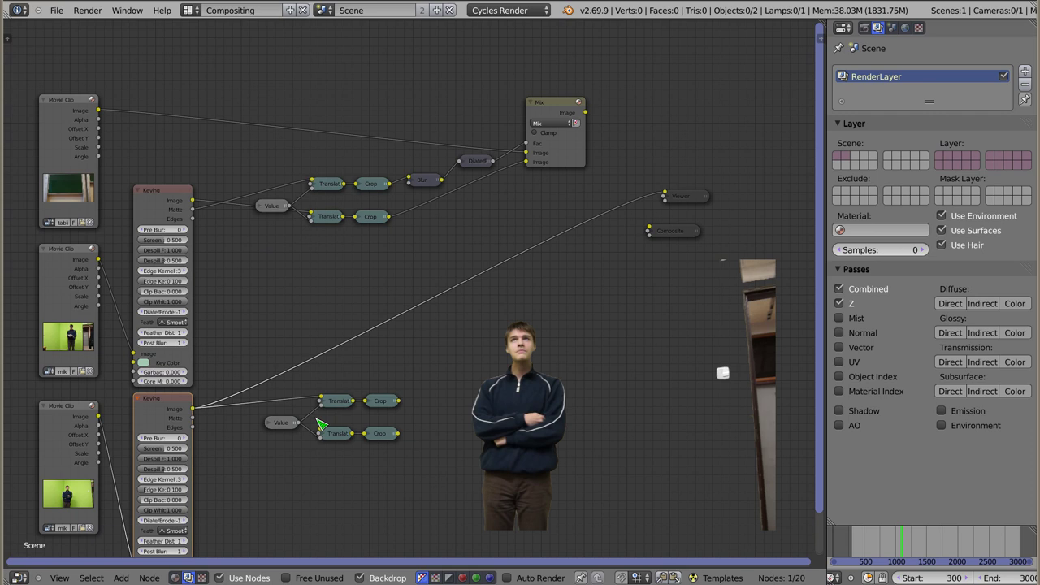
drag(325, 401, 309, 432)
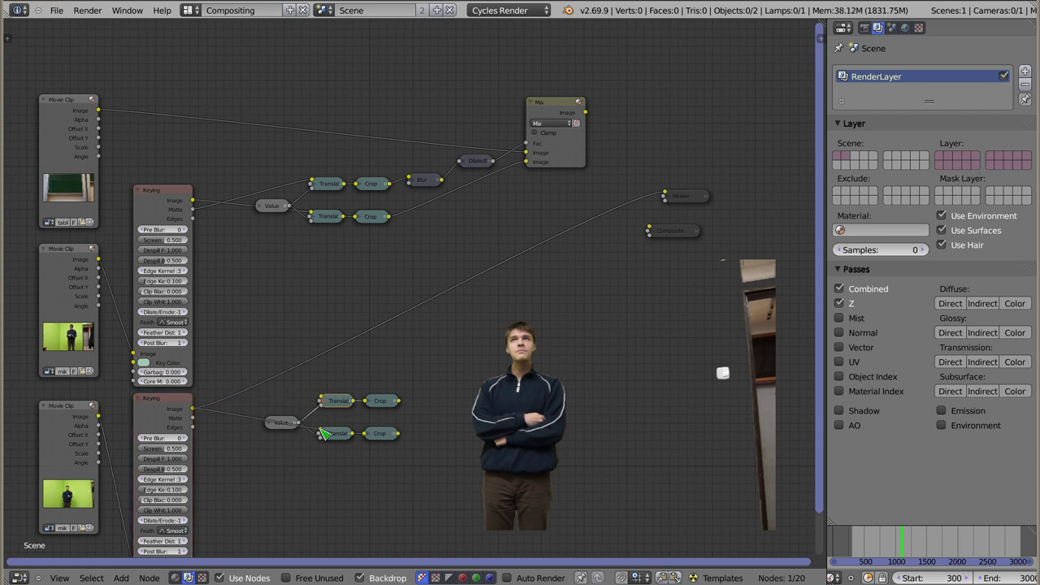
ctrl+shift+click(558, 119)
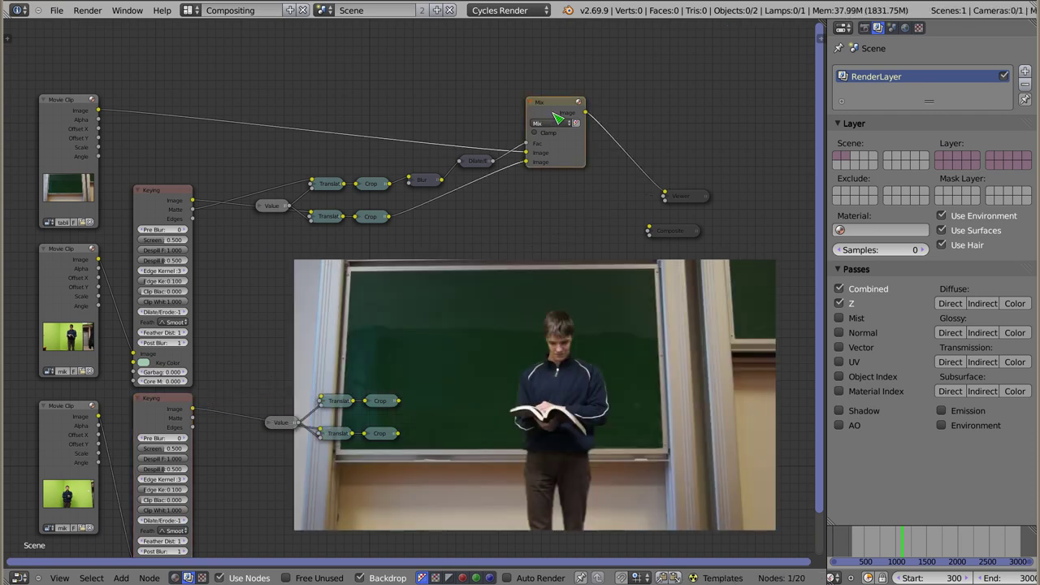
ctrl+shift+click(162, 410)
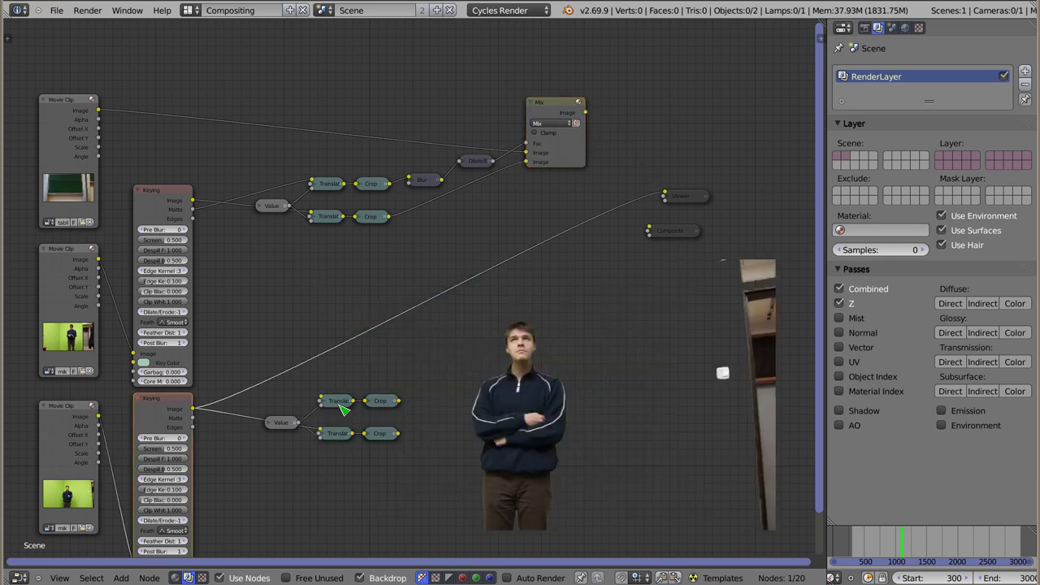
ctrl+right_drag(289, 375, 345, 385)
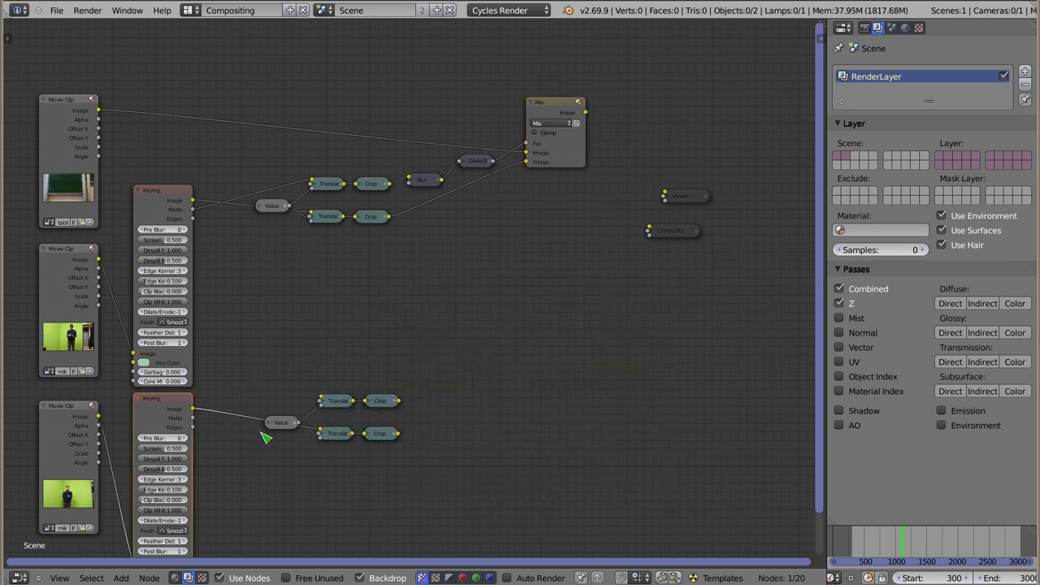
drag(289, 432, 291, 421)
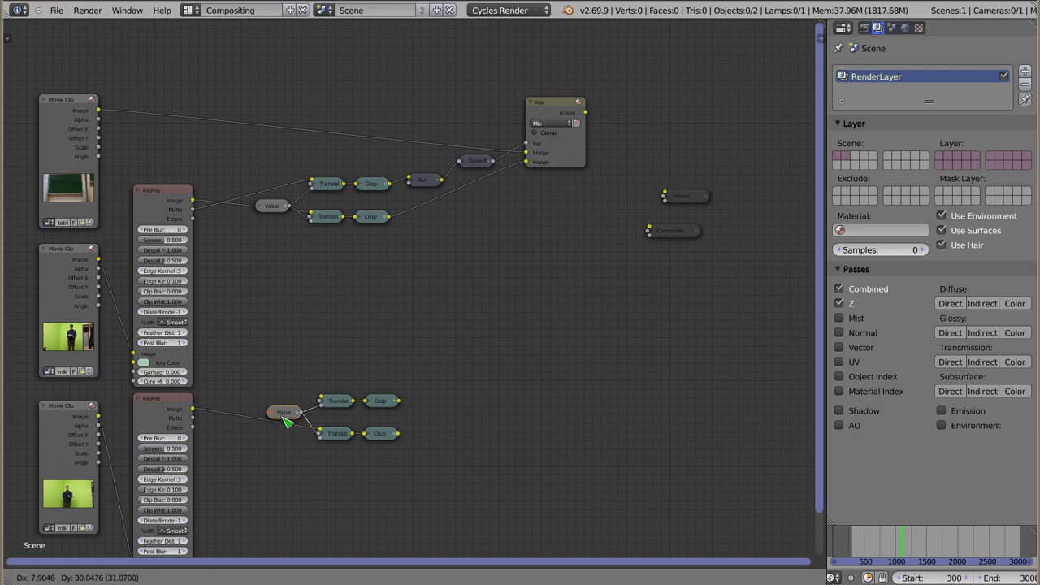
drag(276, 206, 289, 199)
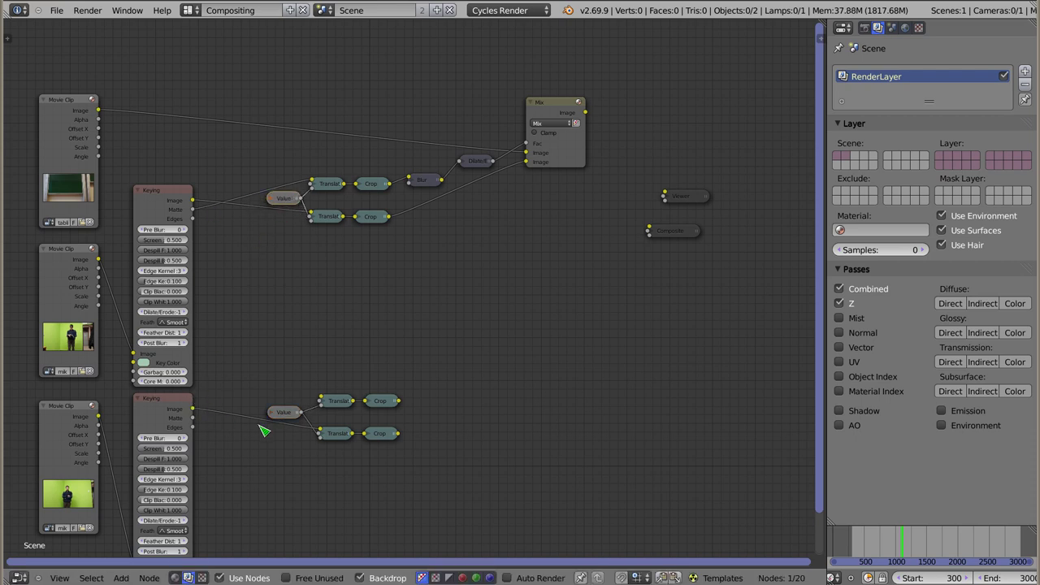
- Reposition the lower Translate/Crop pair and Value node, then link the Keying matte into the lower Translate
click(340, 439)
click(382, 437)
key(g)
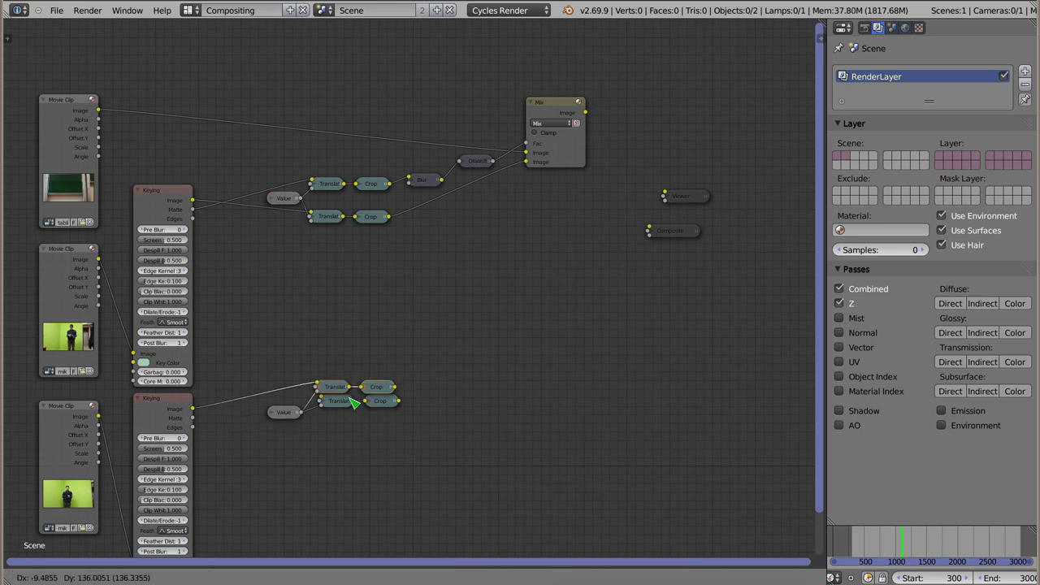
click(351, 408)
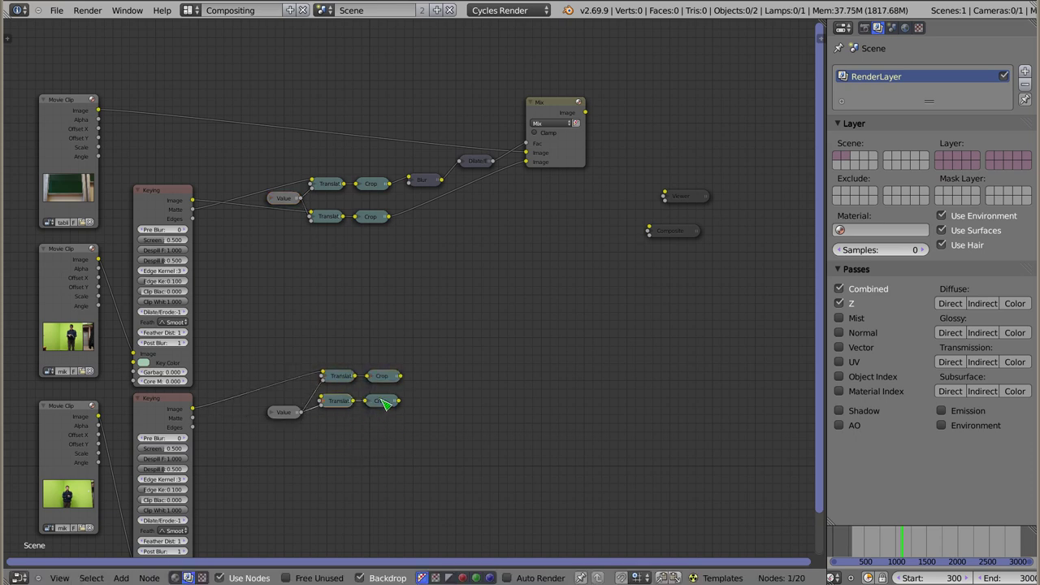
key(g)
click(359, 437)
drag(294, 411, 313, 398)
drag(193, 417, 321, 429)
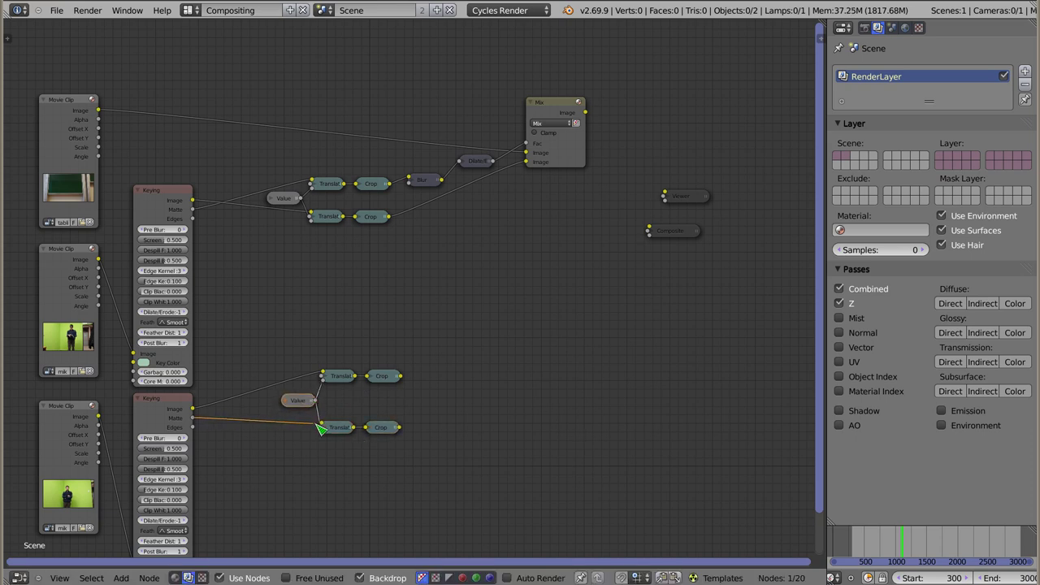
- Preview the matte crop and expand both Crop nodes, stacking one beneath the other
ctrl+shift+click(388, 380)
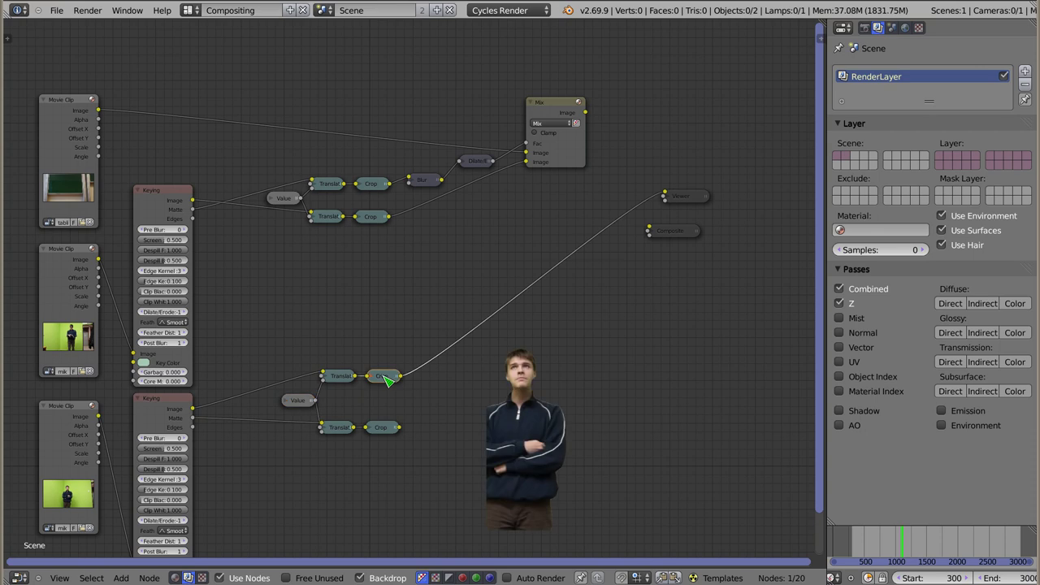
ctrl+shift+click(388, 431)
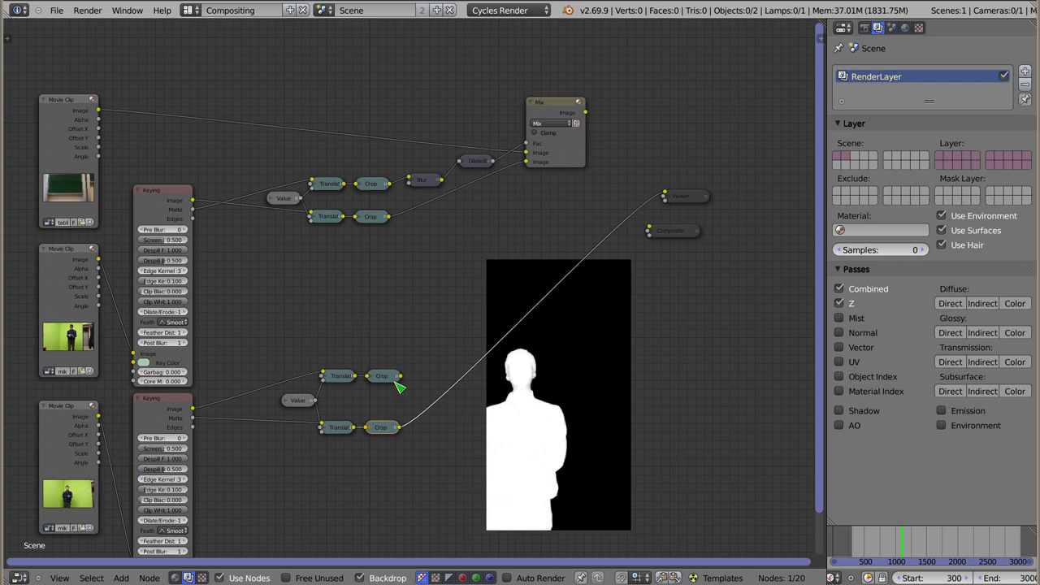
key(h)
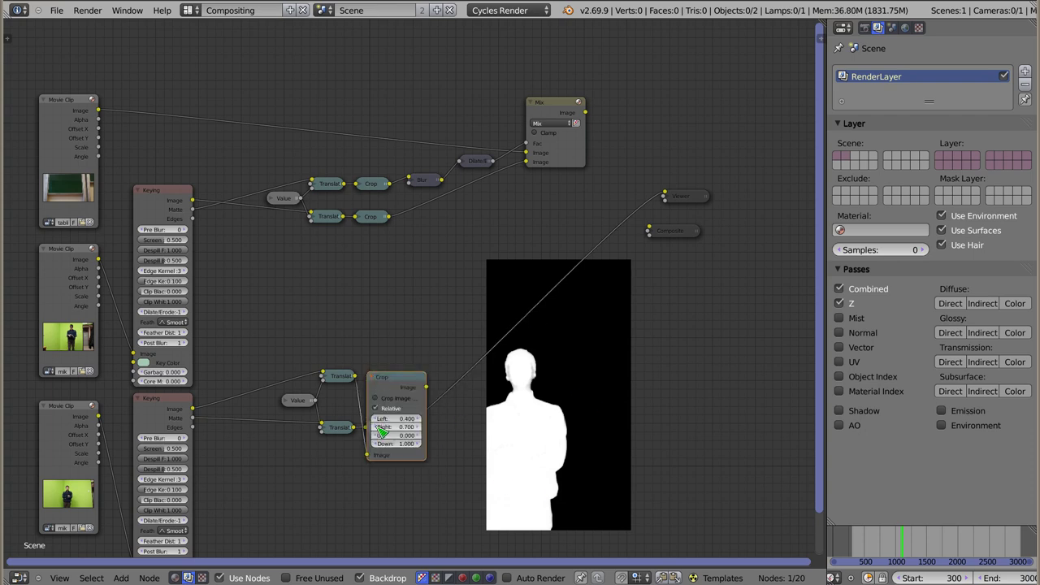
drag(399, 383, 410, 286)
click(382, 429)
key(h)
drag(398, 428, 405, 386)
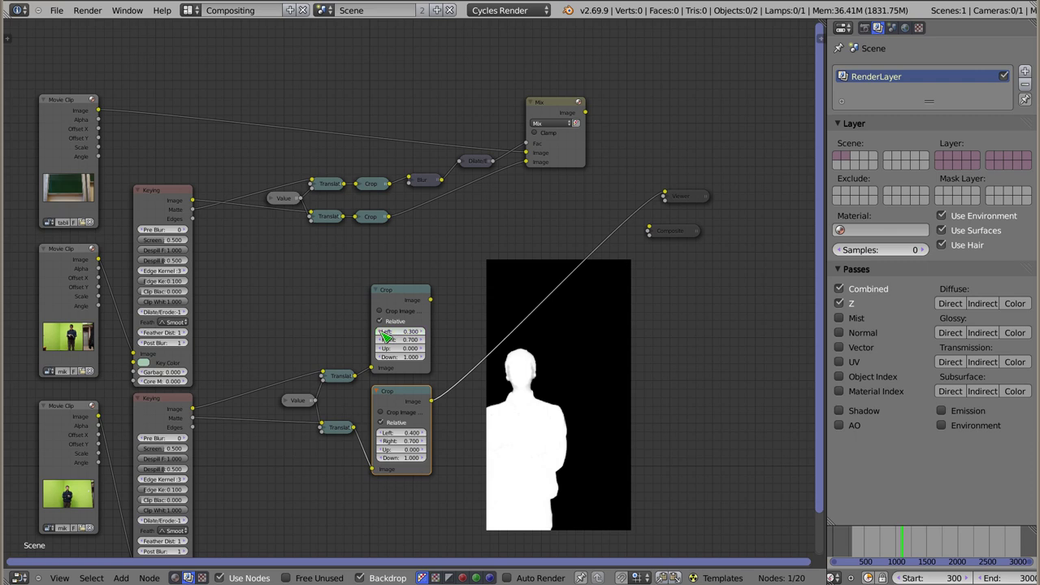
- Adjust the Crop nodes' Left values, leaving the matte crop at Left 0.300
click(385, 335)
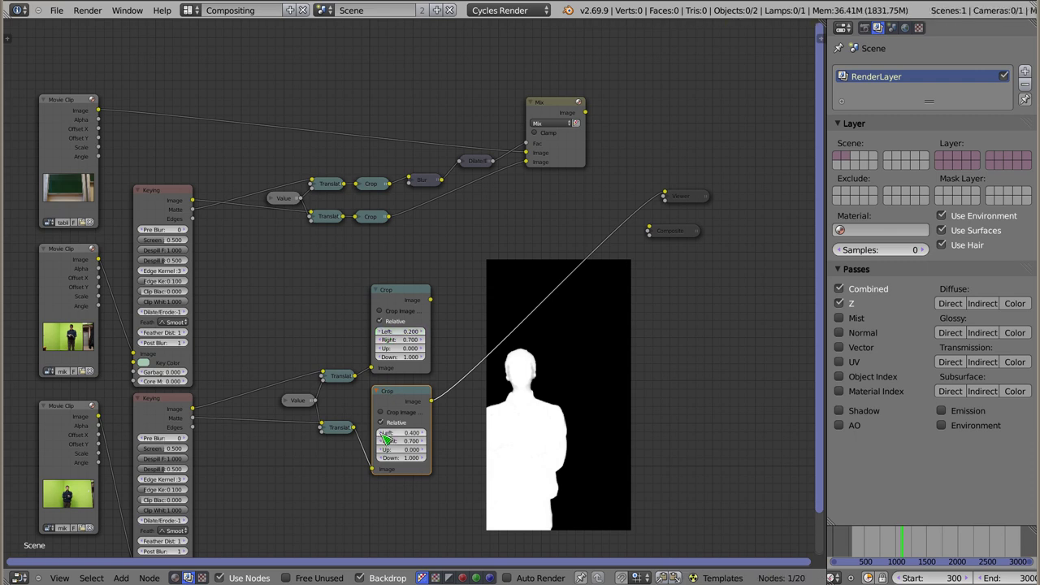
click(383, 433)
click(383, 433)
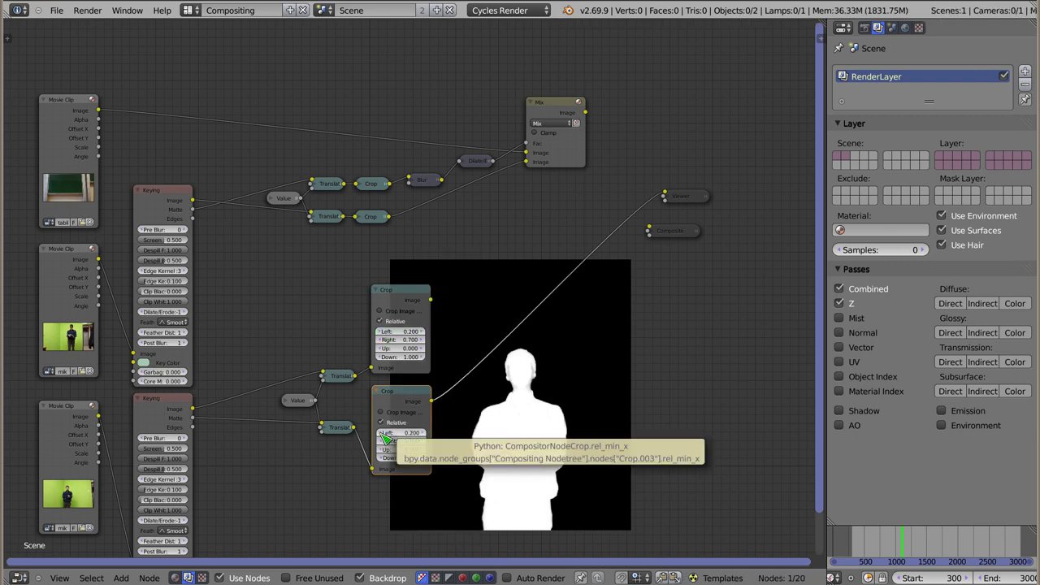
click(423, 434)
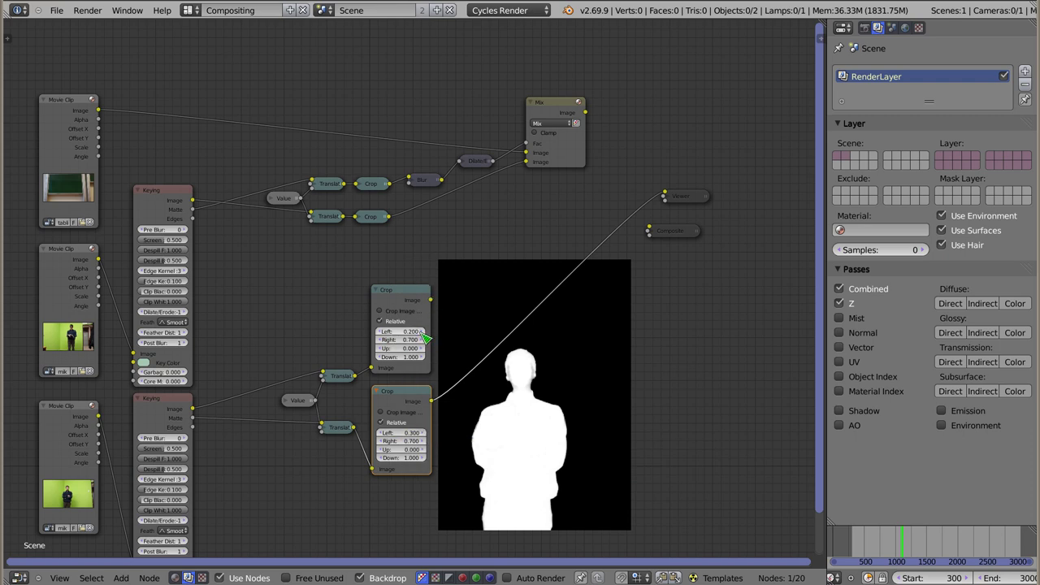
ctrl+scroll(424, 334, down, 1)
key(i)
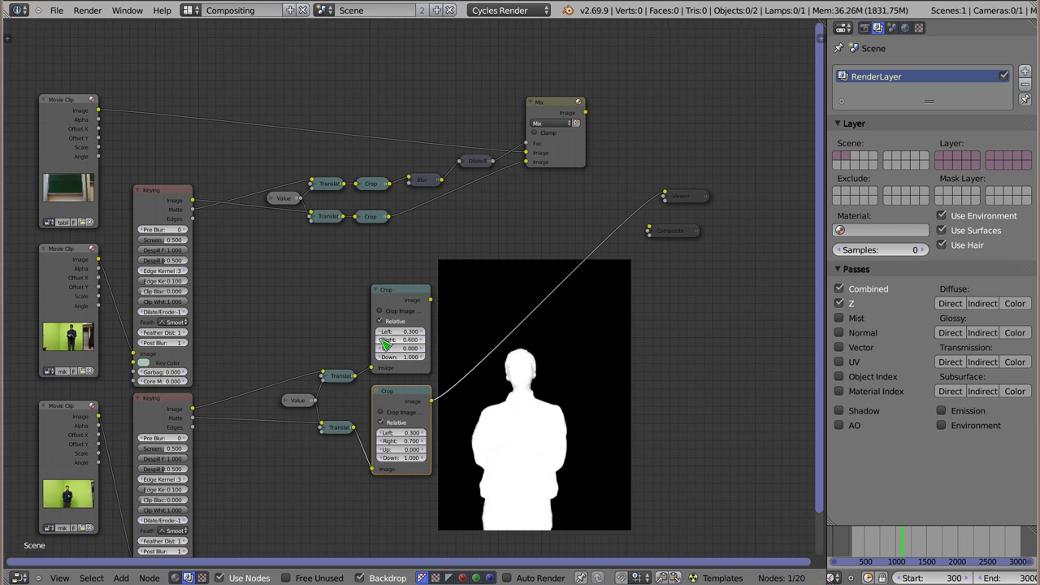
ctrl+scroll(406, 441, down, 1)
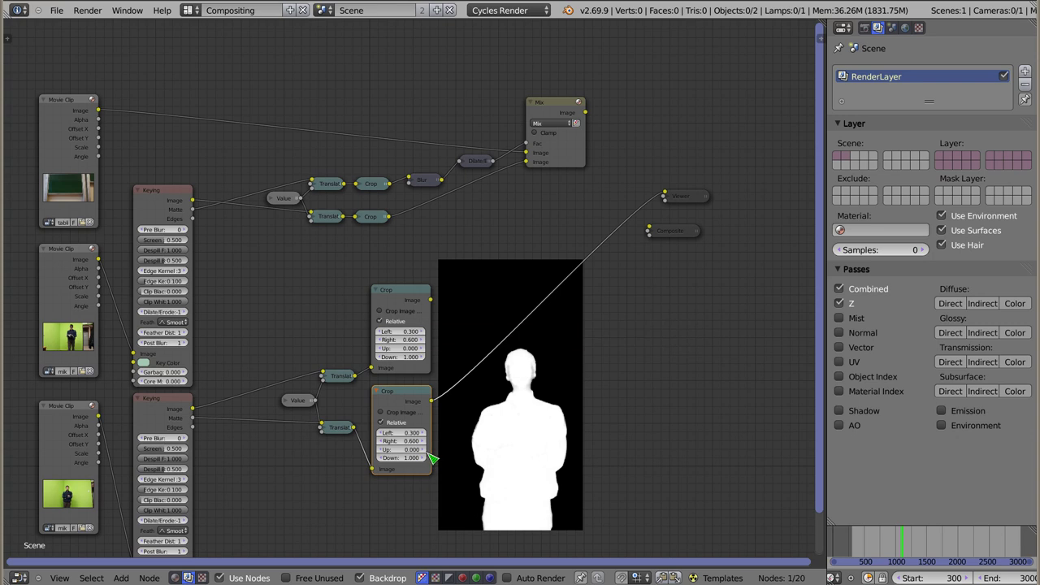
ctrl+scroll(423, 442, up, 1)
ctrl+scroll(423, 341, up, 1)
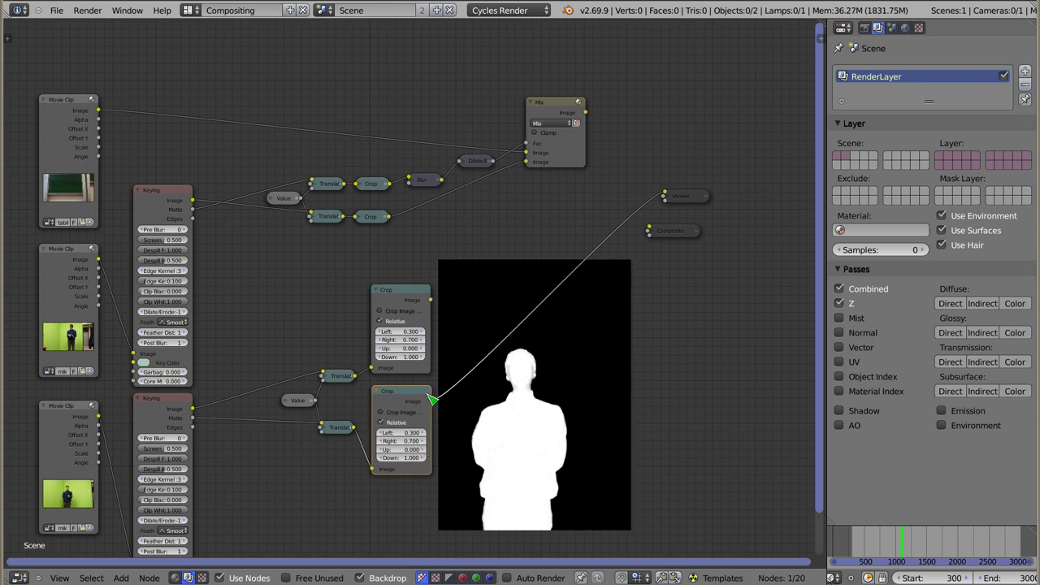
- Scrub the clip to around frame 1493 to see the moving student's matte
click(930, 549)
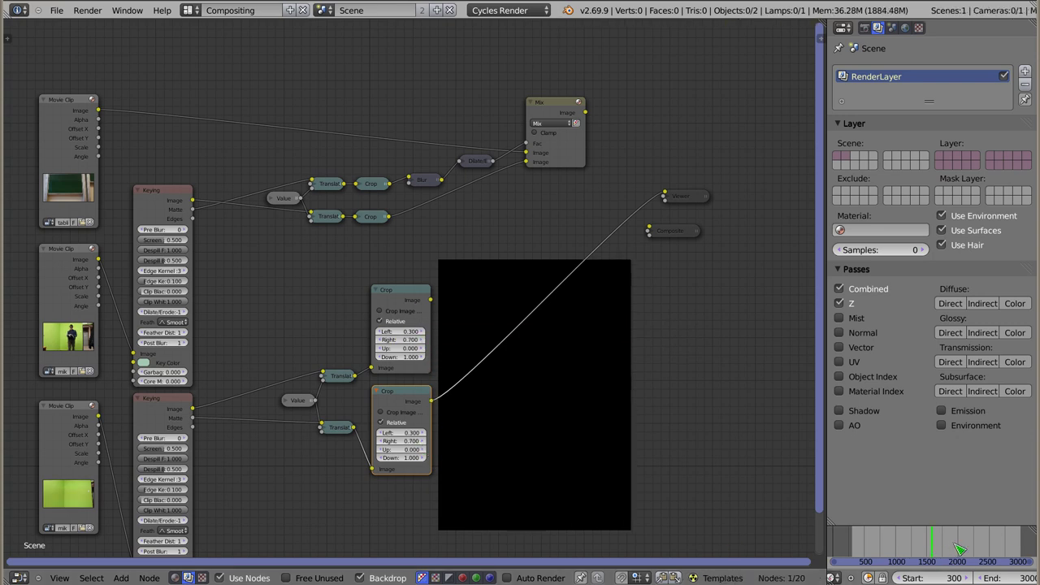
click(925, 543)
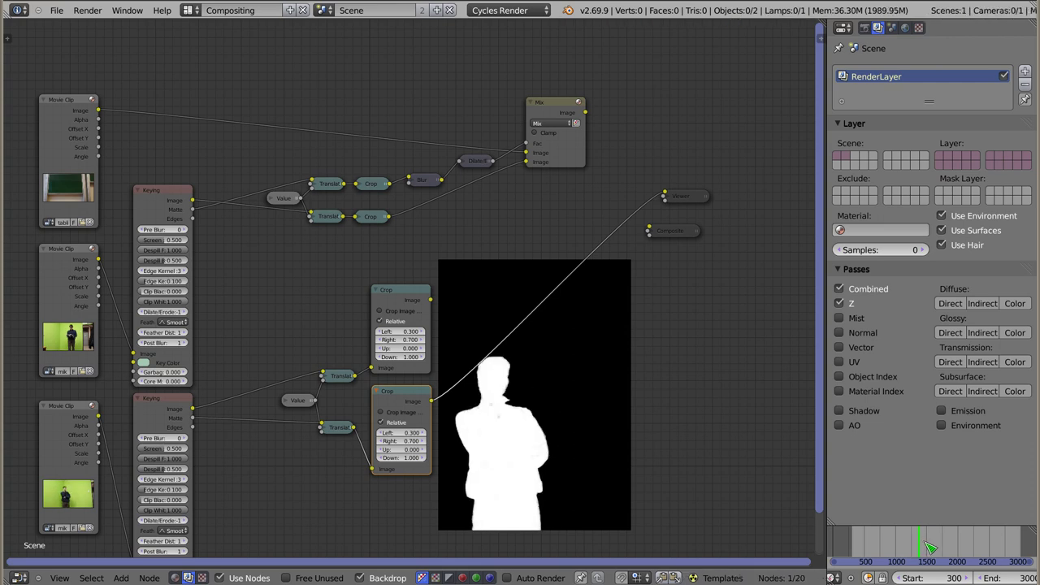
drag(927, 541, 929, 541)
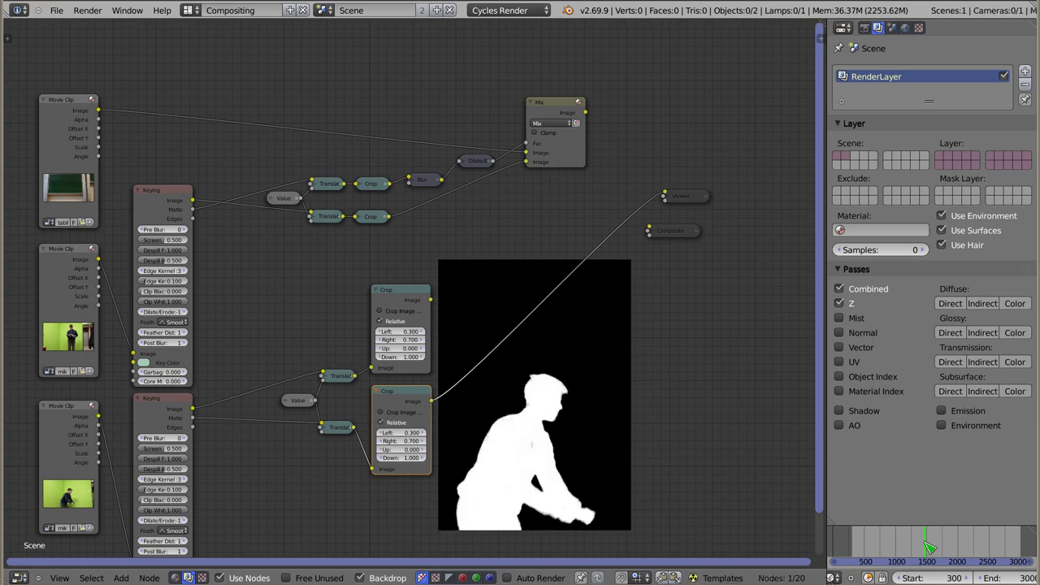
- Set both Crop nodes' Left to 0.200 and widen the Right to 0.800
click(378, 331)
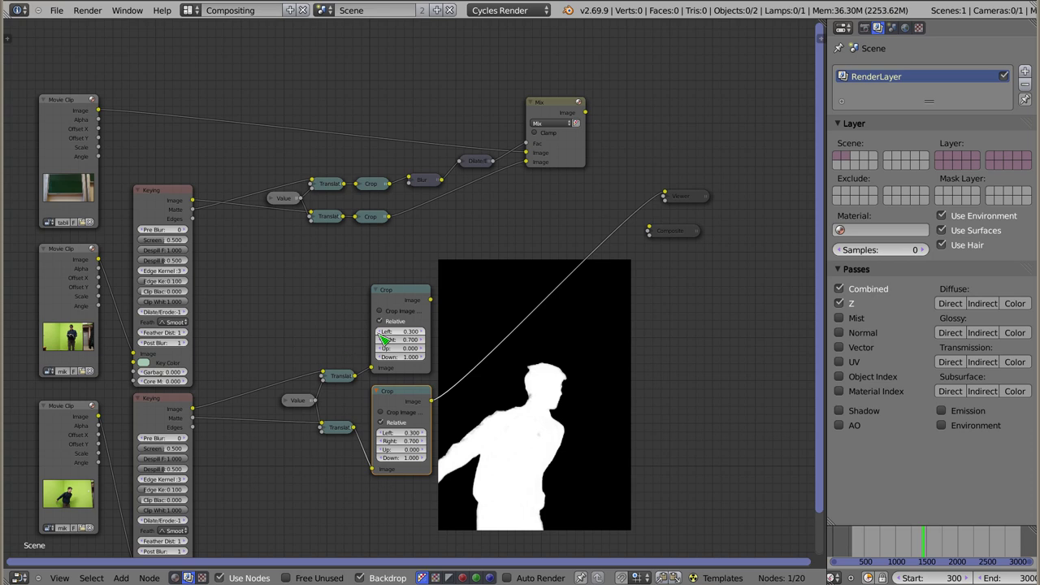
click(378, 432)
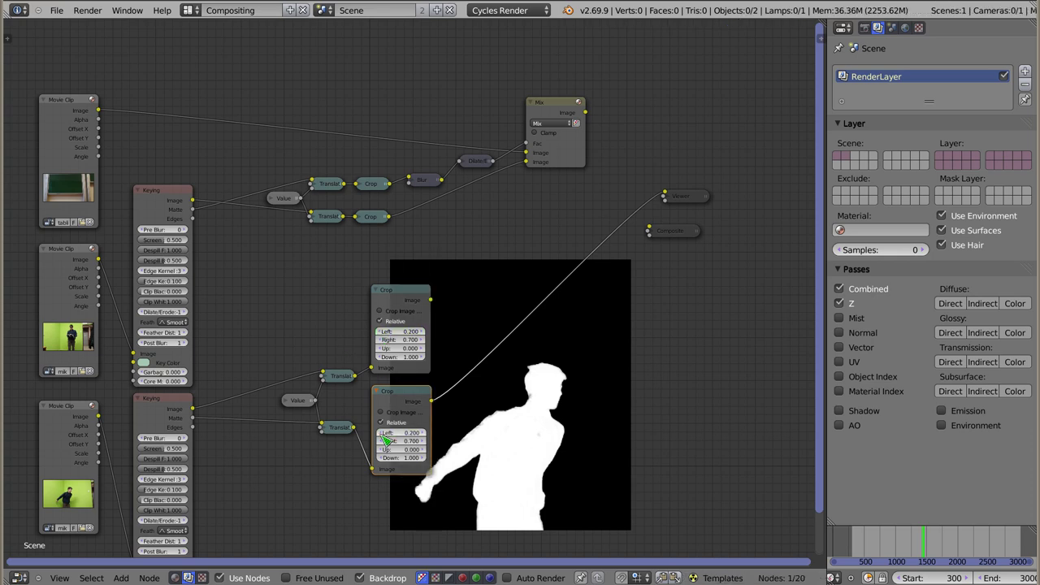
click(927, 543)
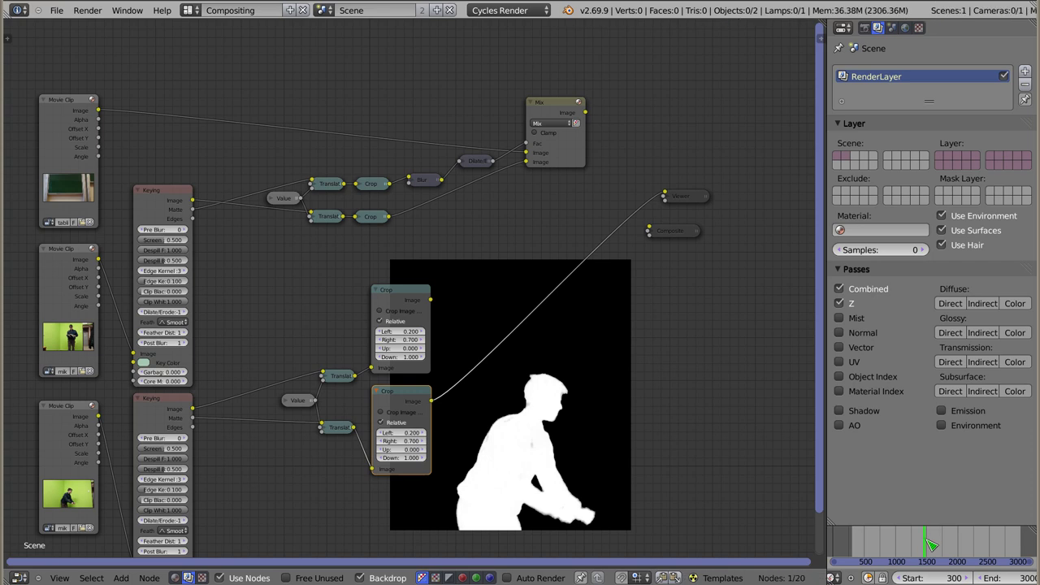
click(930, 544)
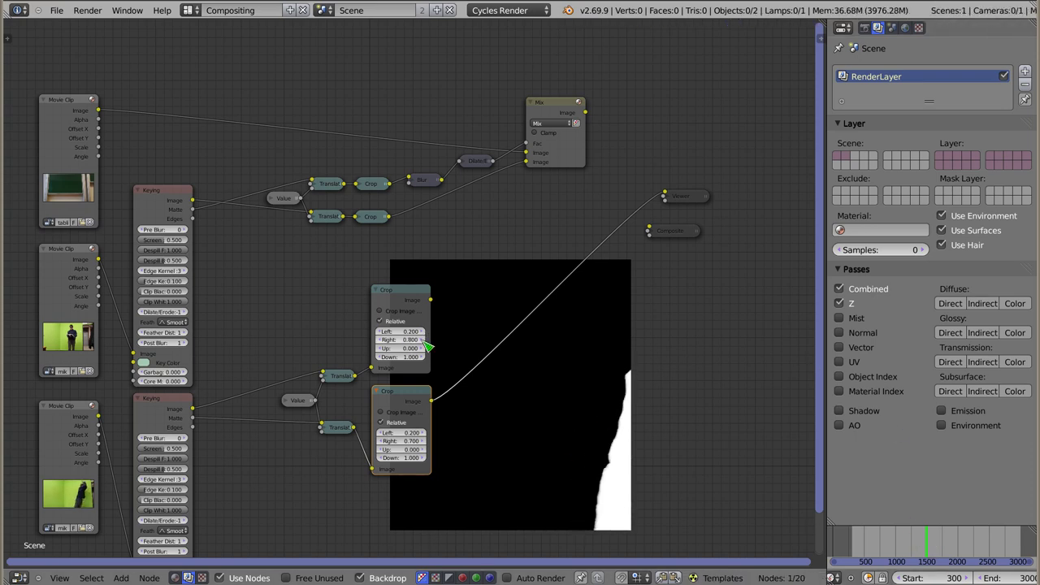
click(424, 442)
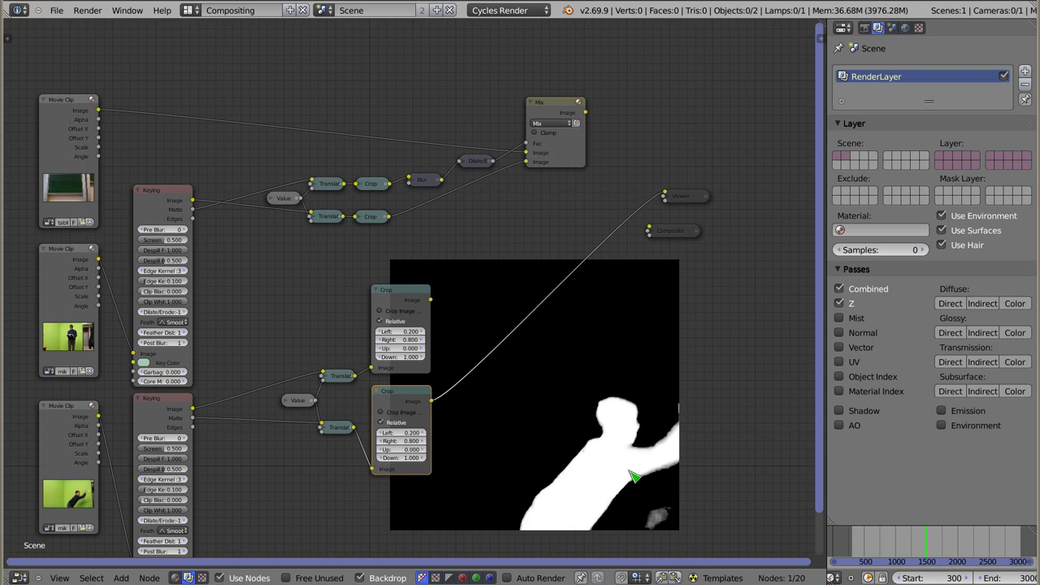
scroll(926, 579, down, 4)
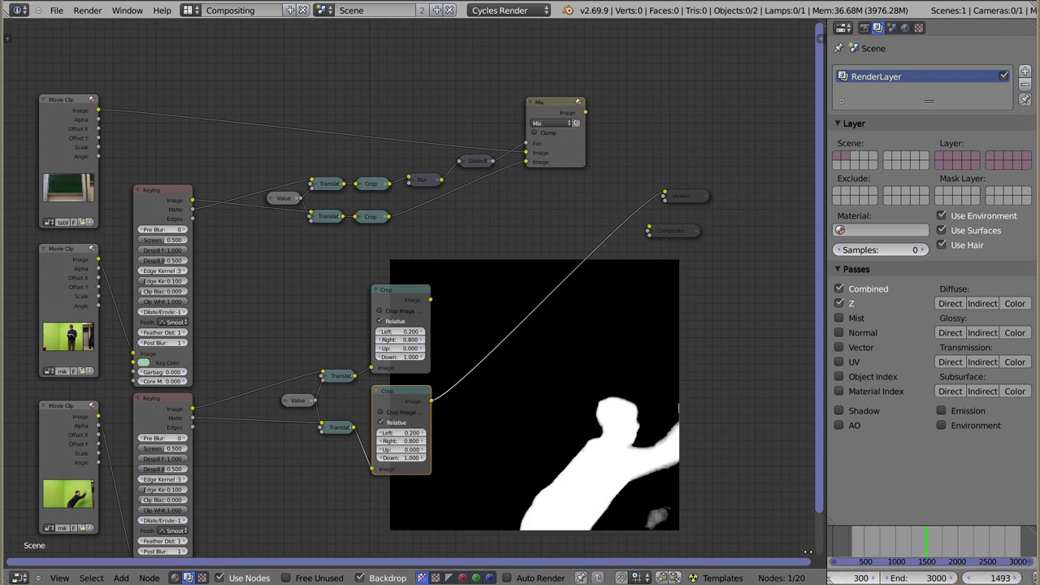
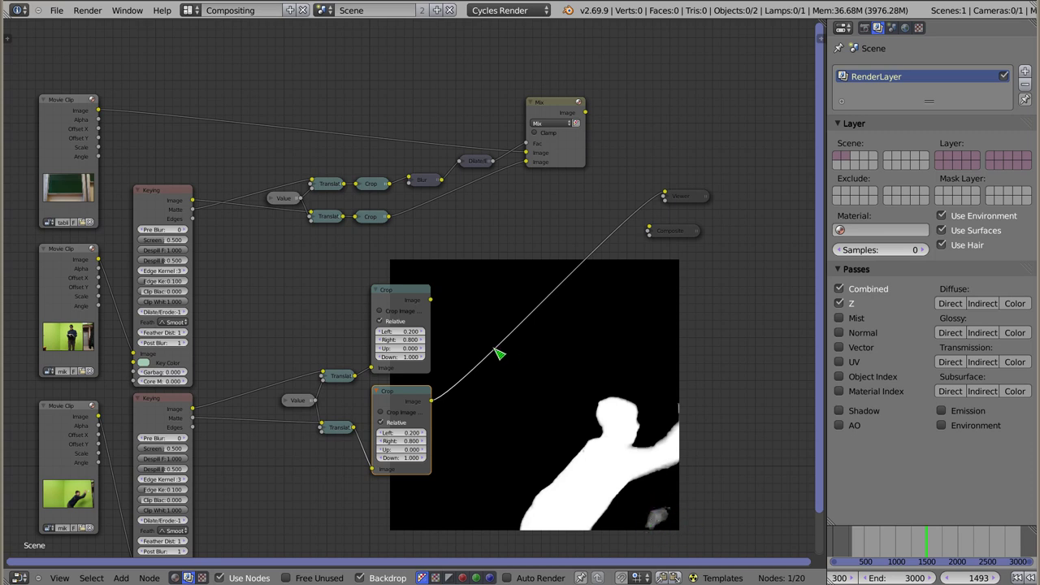
- Place both collapsed lower Crop nodes right beside their Translate nodes and clear the selection
click(377, 292)
mouse_move(379, 292)
mouse_down()
mouse_move(376, 380)
mouse_move(390, 385)
mouse_up()
click(376, 391)
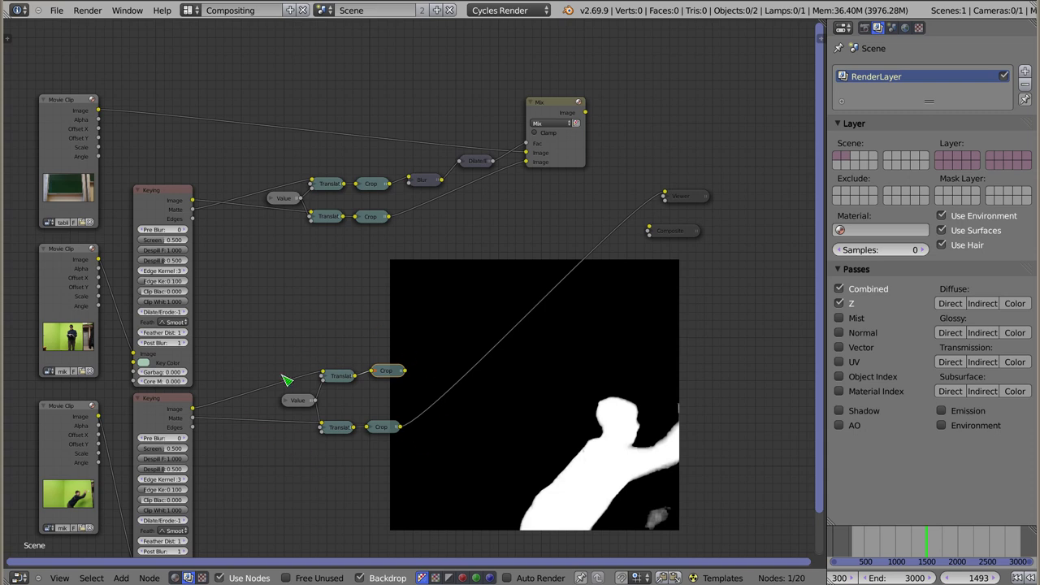
key(a)
drag(257, 327, 445, 492)
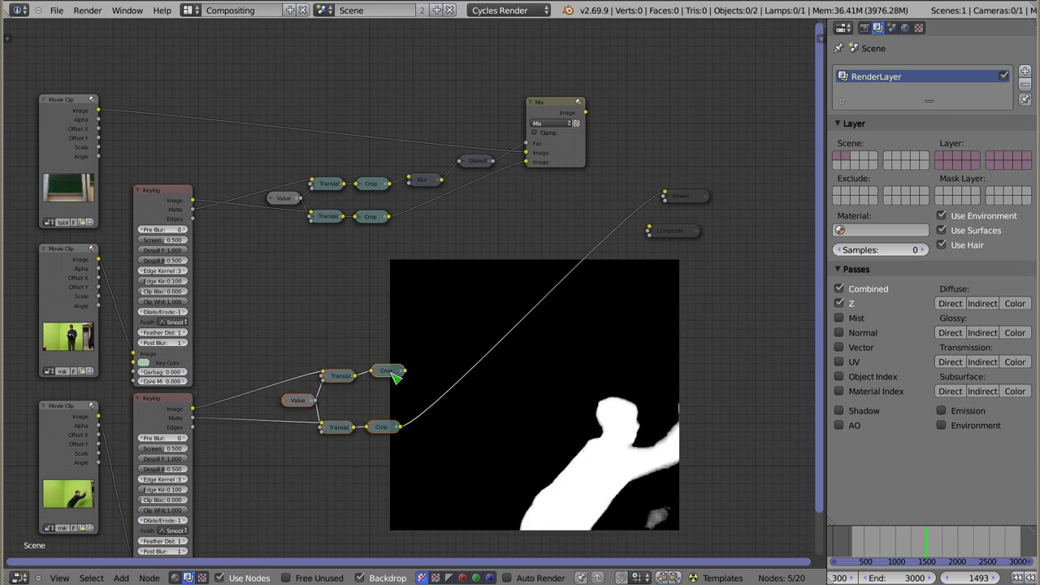
key(a)
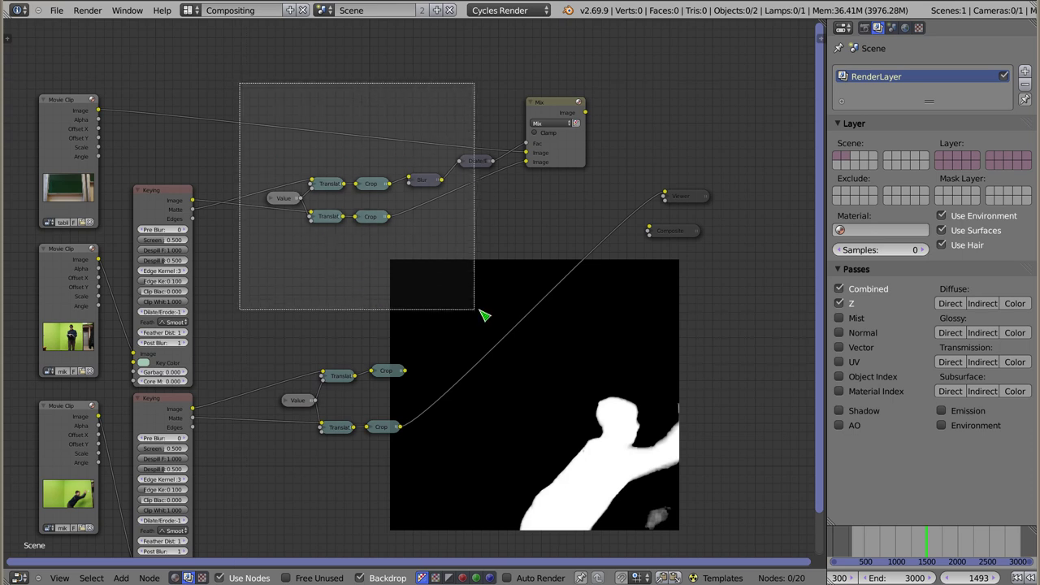
- Group the seven upper Value, Translate, Crop, Blur and Dilate nodes with Ctrl+G, tidying Group Input/Output
drag(241, 84, 512, 315)
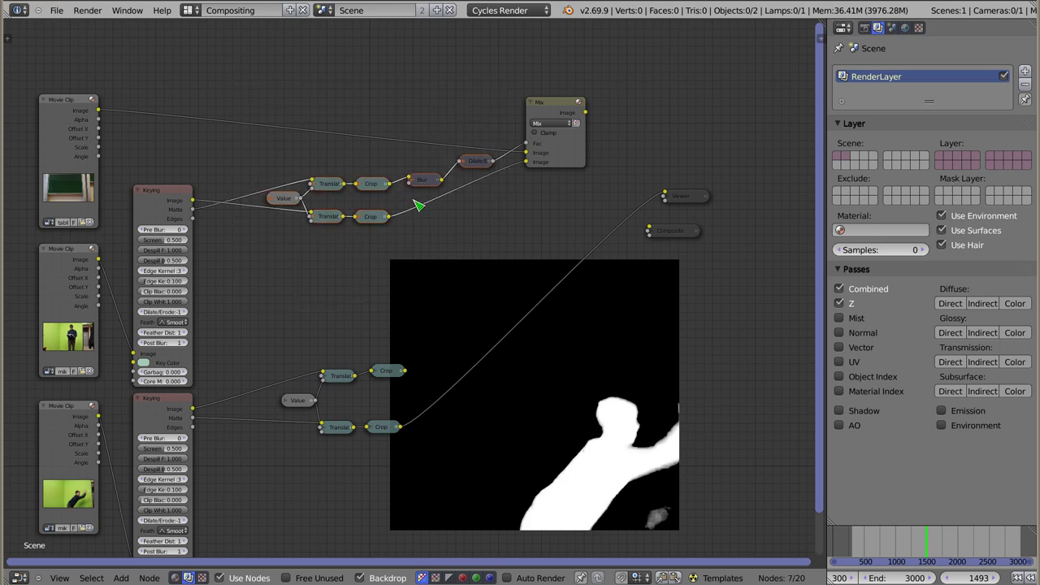
key(ctrl+g)
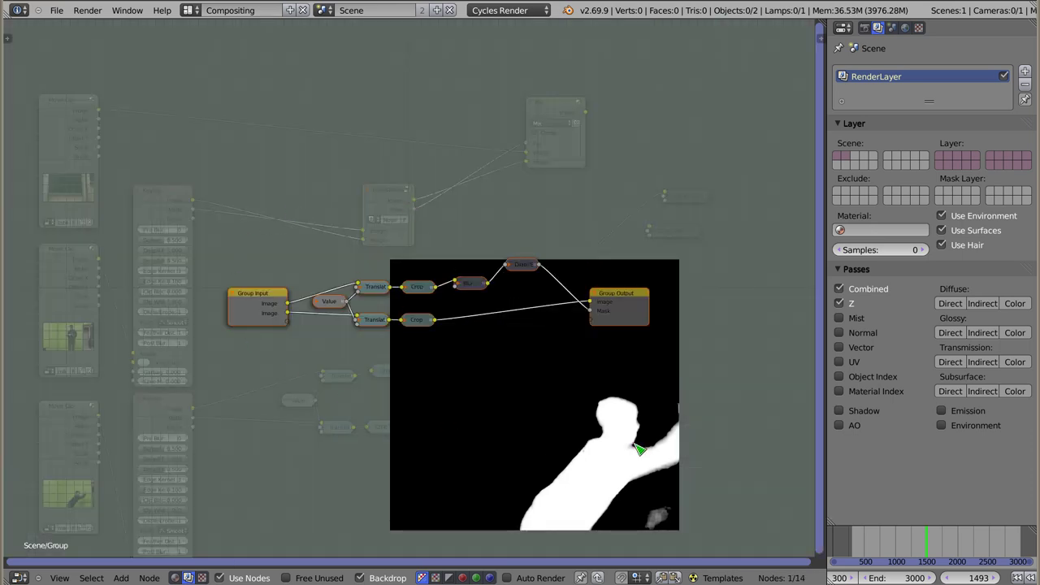
drag(248, 294, 217, 294)
drag(628, 295, 630, 287)
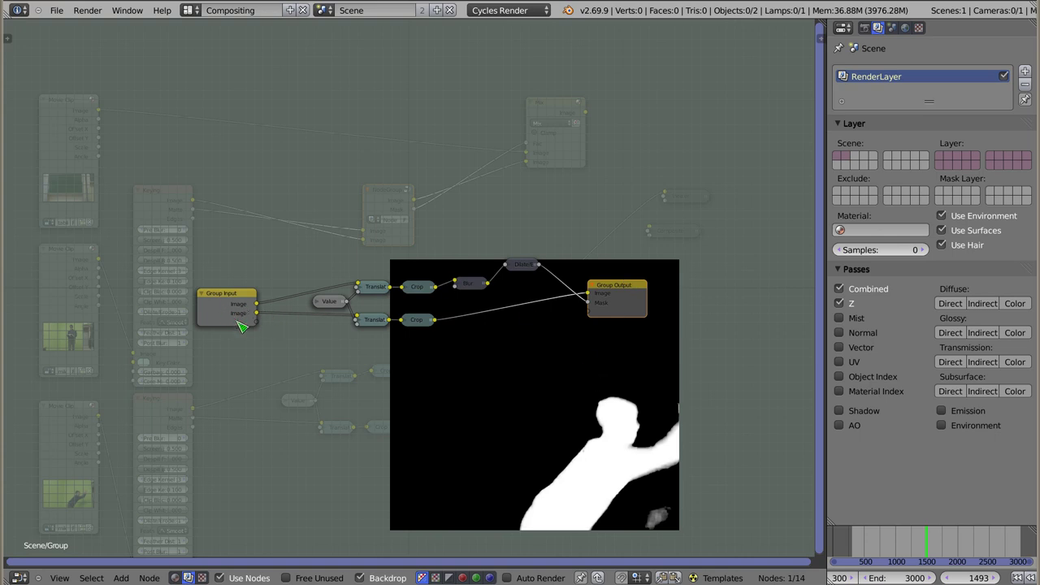
scroll(242, 326, up, 2)
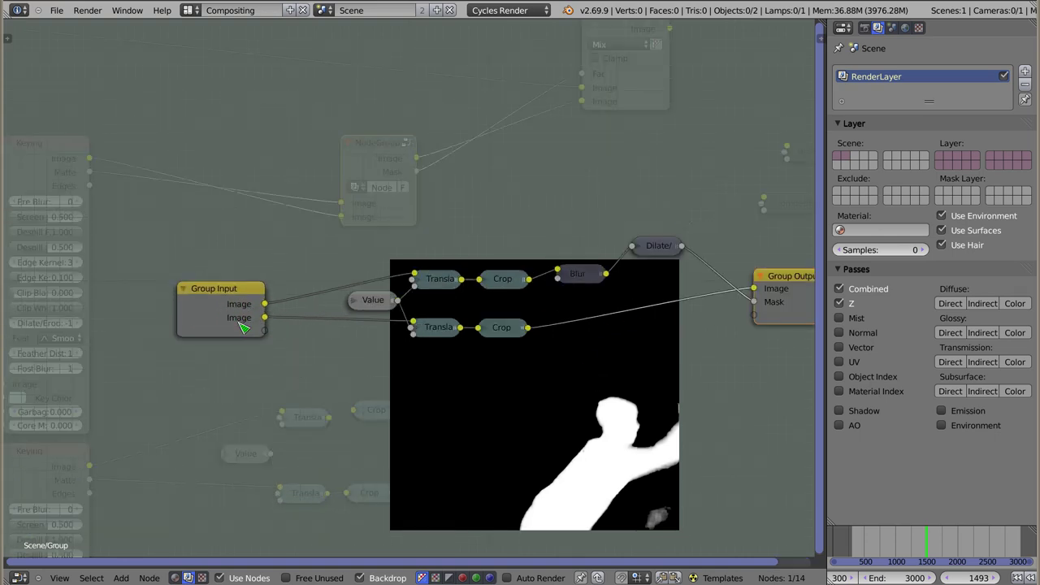
- Show and widen the group interface sidebar, briefly renaming the second input Mask before restoring Image
key(n)
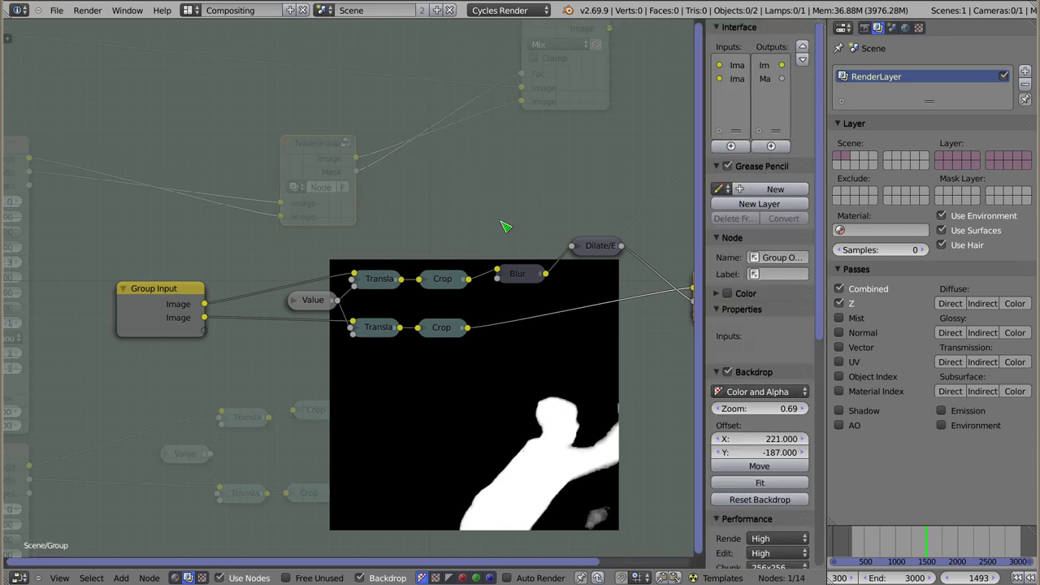
drag(706, 80, 640, 102)
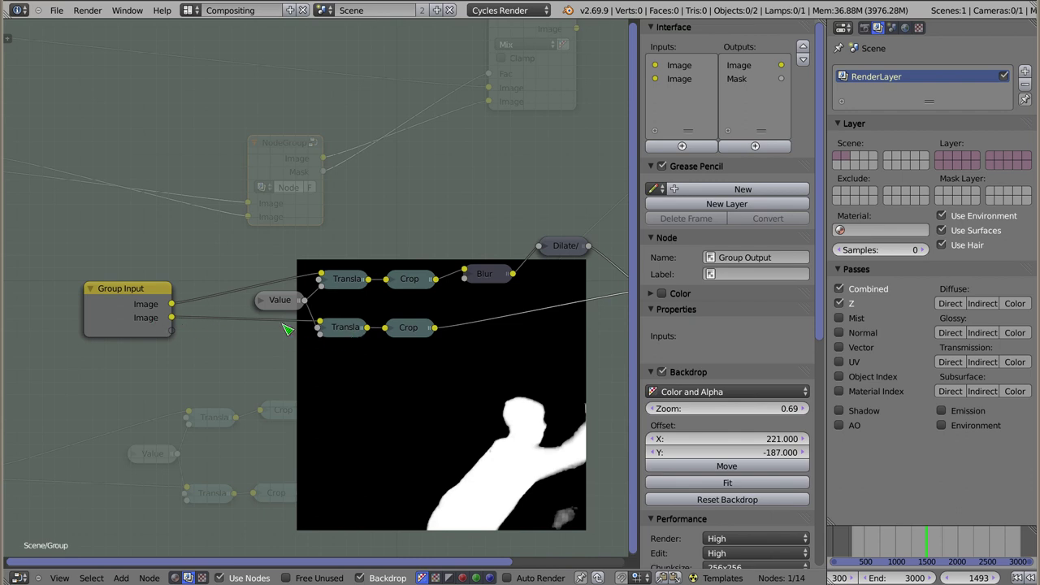
click(681, 79)
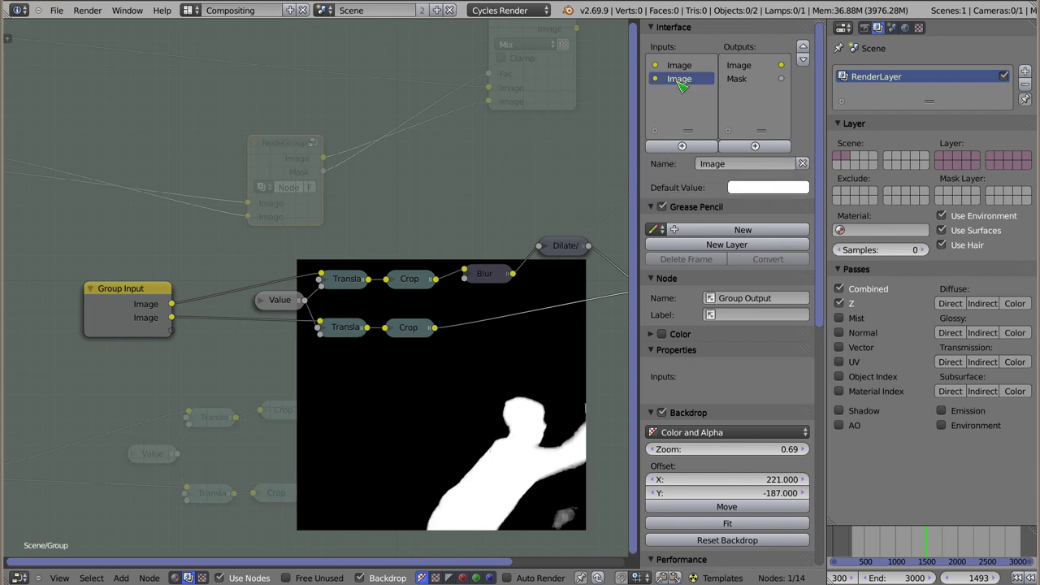
click(727, 164)
text(Mask)
key(Return)
click(723, 162)
key(BackSpace)
text(ge)
key(Return)
- Rename the group's first Image input to Mask
click(683, 64)
click(732, 165)
key(BackSpace)
text(M)
key(Return)
- Exit the group, move the NodeGroup node next to the Keying node, and re-enter the group
key(Tab)
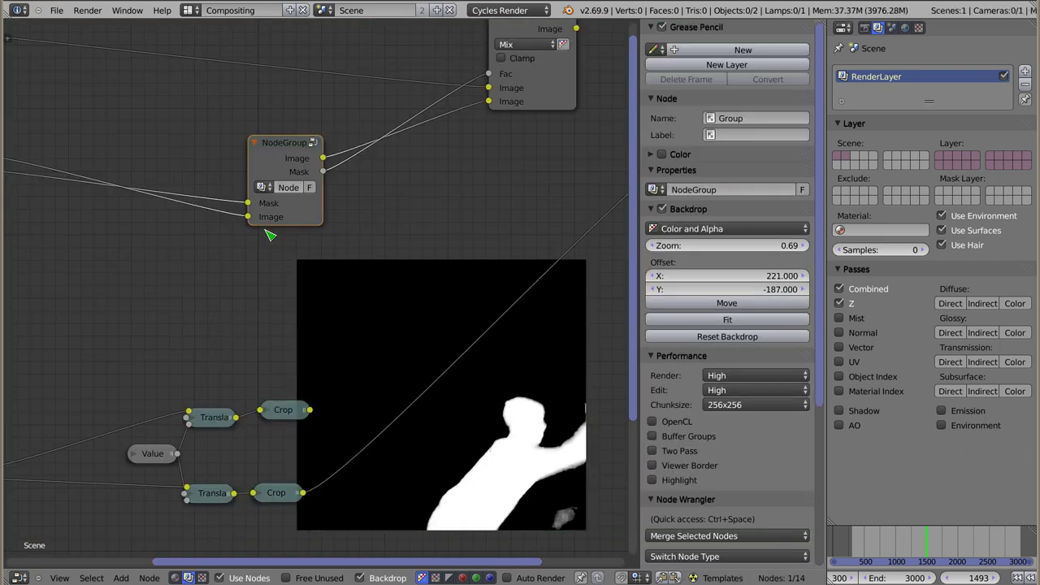
middle_drag(302, 146, 282, 137)
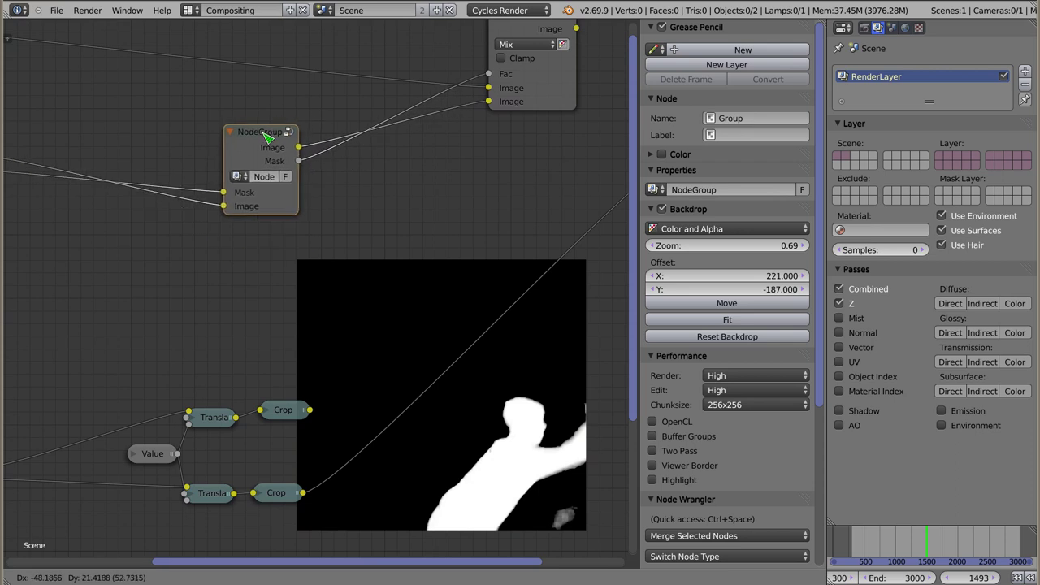
scroll(215, 214, up, 2)
middle_drag(215, 214, 347, 232)
drag(411, 116, 283, 122)
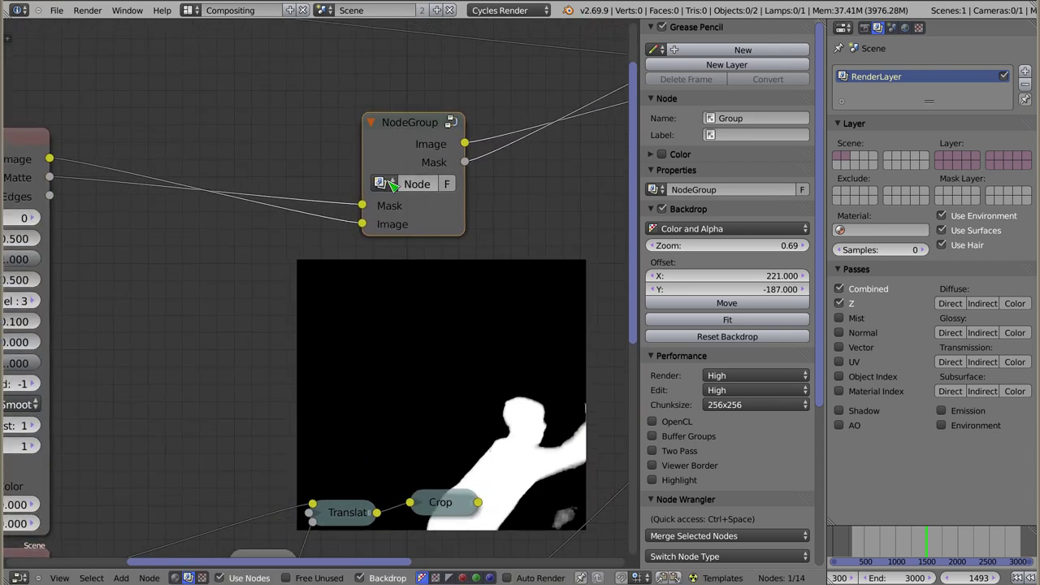
middle_drag(220, 224, 278, 206)
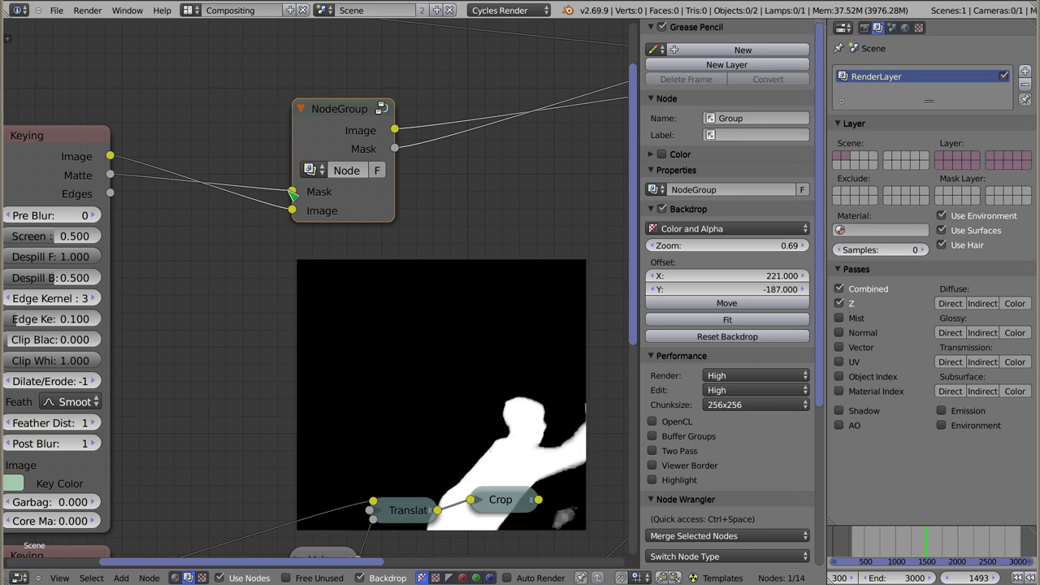
key(Tab)
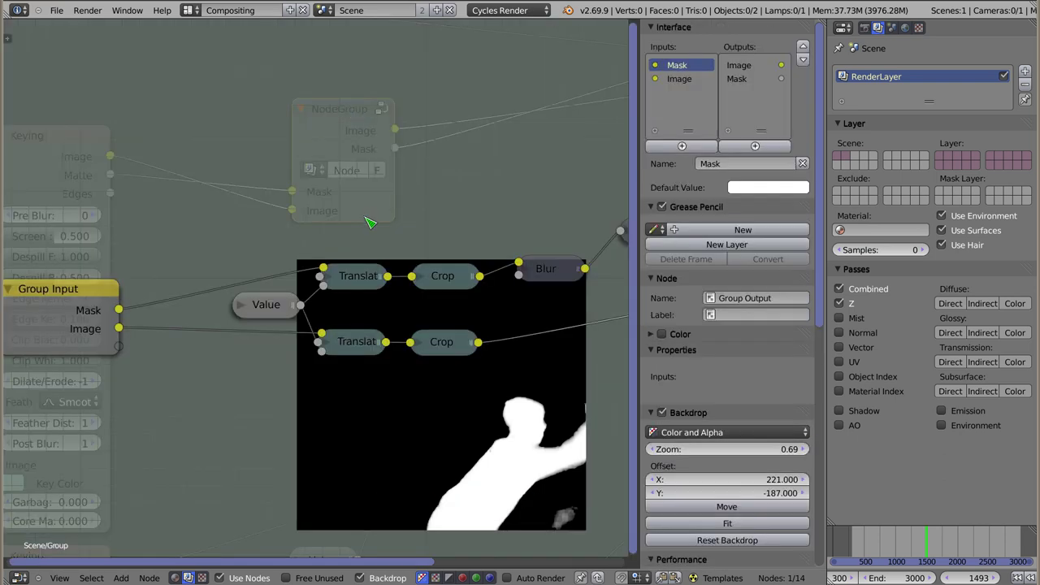
- Move the Image input above Mask in the group interface
scroll(366, 220, down, 3)
middle_drag(413, 210, 390, 183)
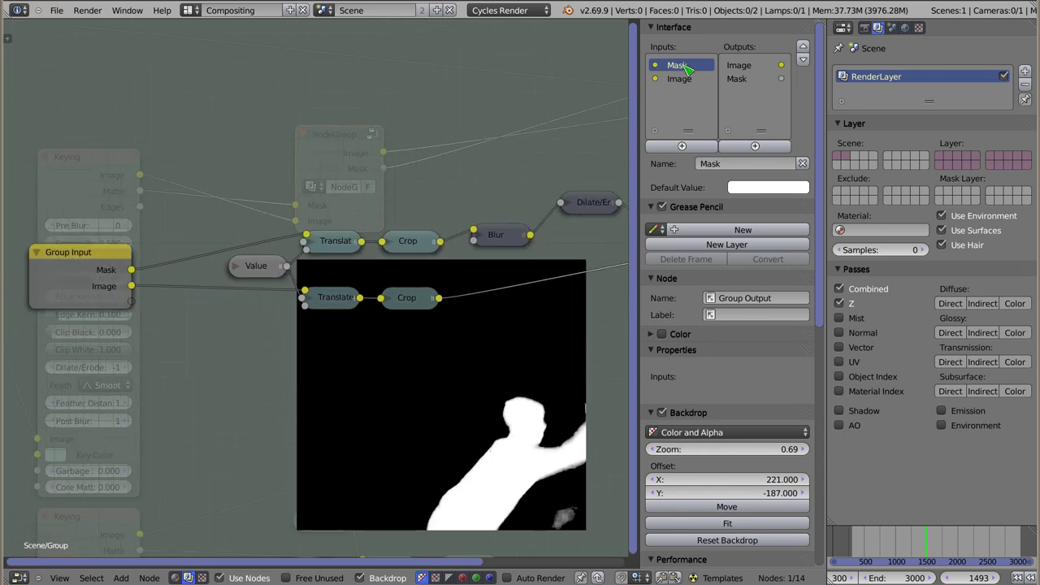
click(802, 59)
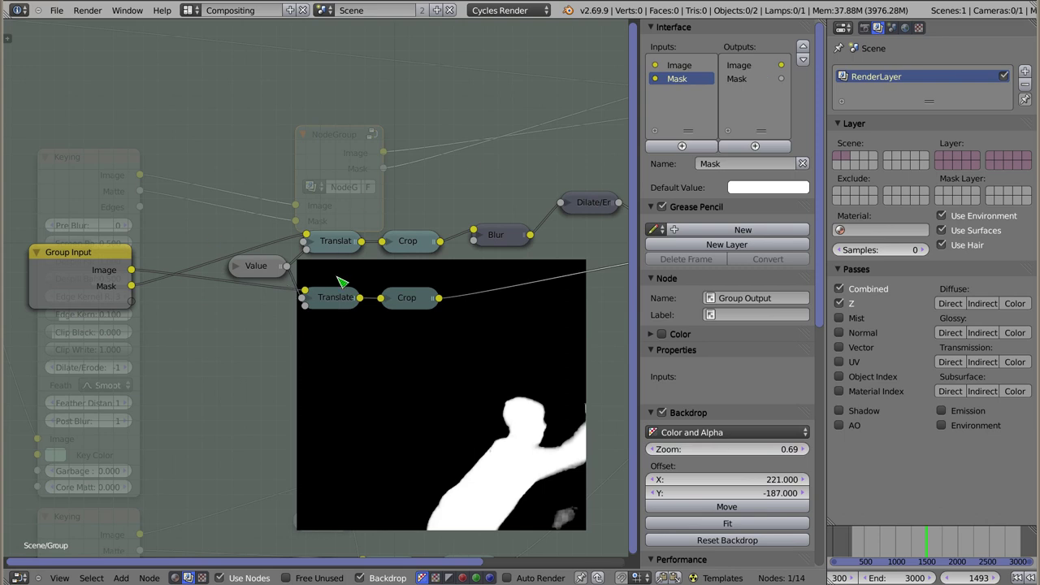
- Reposition the lower Translate, Crop, Blur and Dilate/Erode chain further down inside the group
click(340, 300)
click(416, 305)
mouse_move(398, 288)
middle_down()
mouse_move(322, 310)
mouse_move(284, 268)
middle_up()
scroll(301, 289, down, 1)
drag(307, 290, 313, 208)
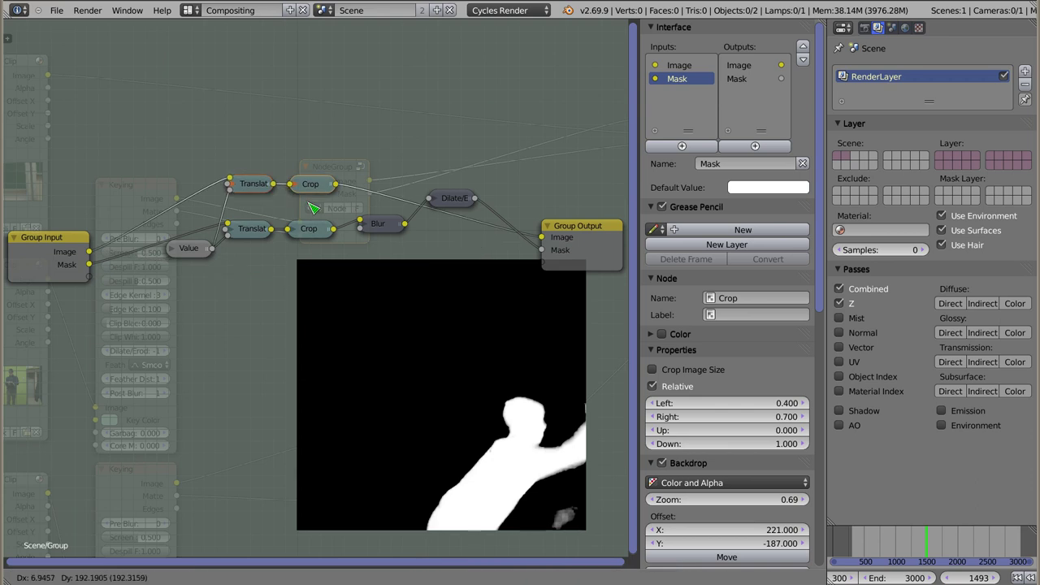
click(260, 232)
click(302, 231)
click(383, 229)
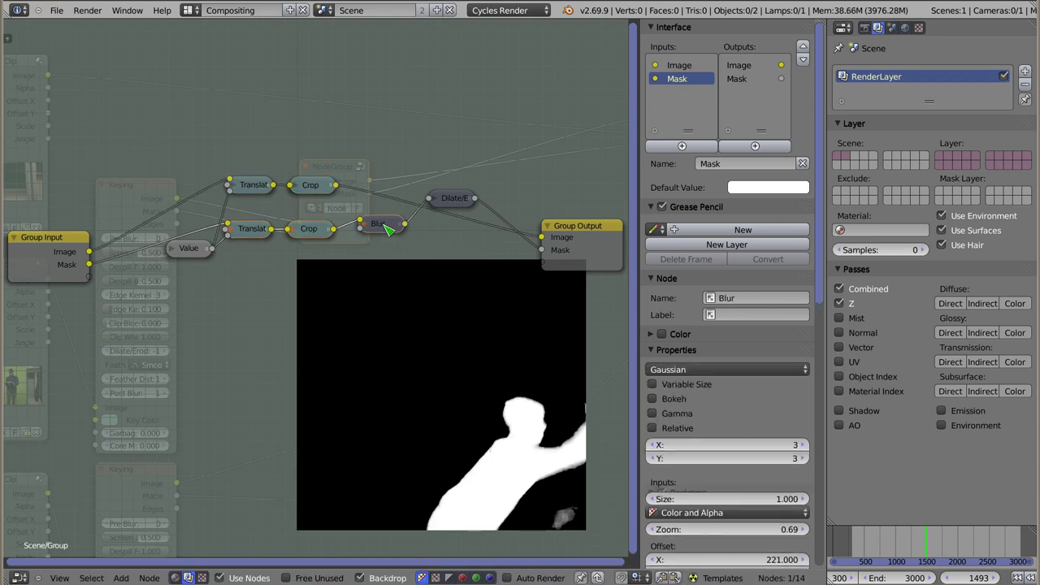
shift+click(452, 198)
key(g)
click(389, 323)
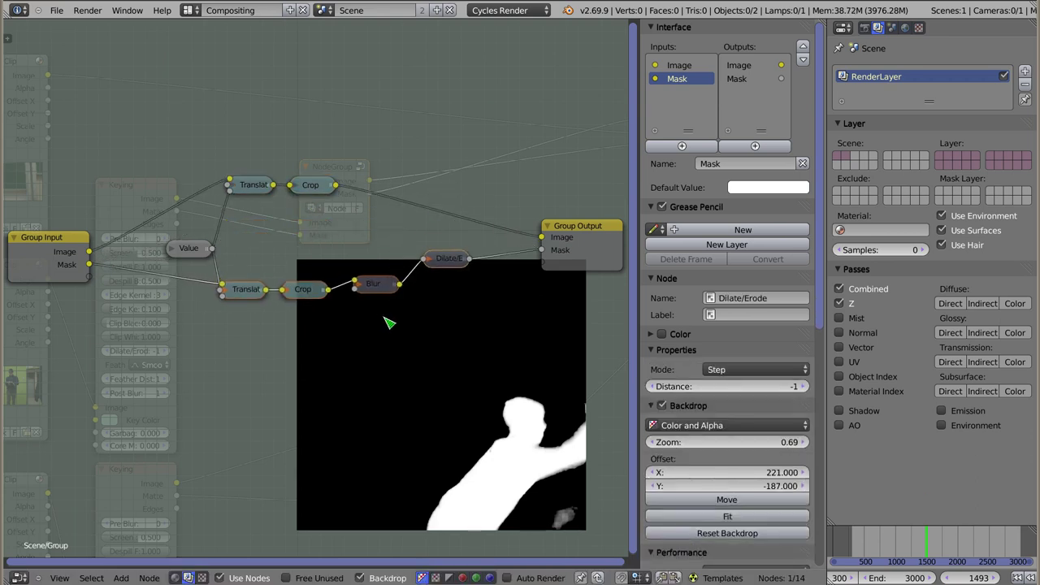
- Move the Value node below Group Input, unlink it from upper Translate, and expose Translate's Y as a group input
click(193, 252)
drag(194, 251, 184, 247)
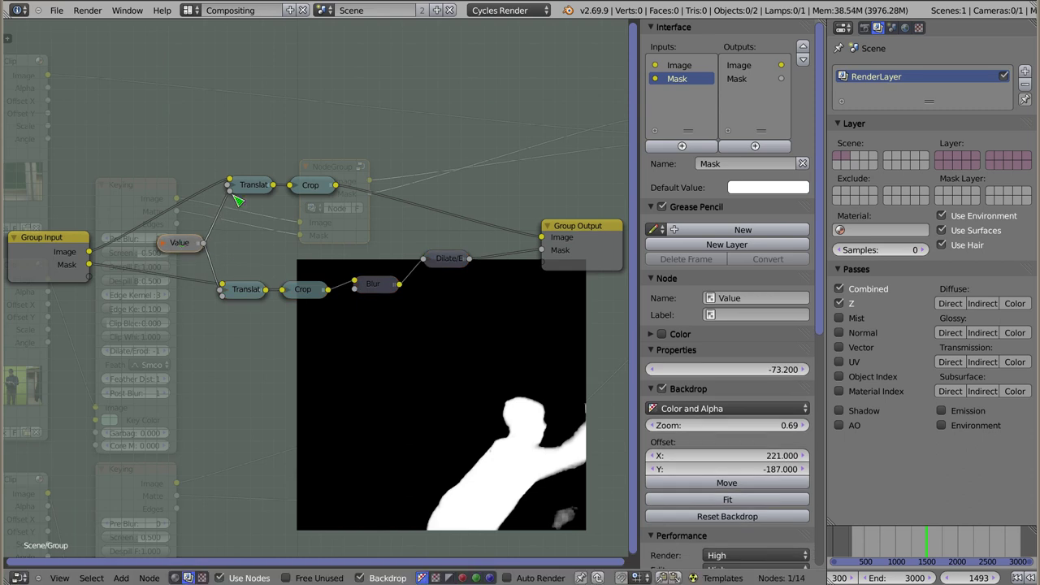
drag(248, 186, 247, 192)
drag(313, 186, 322, 193)
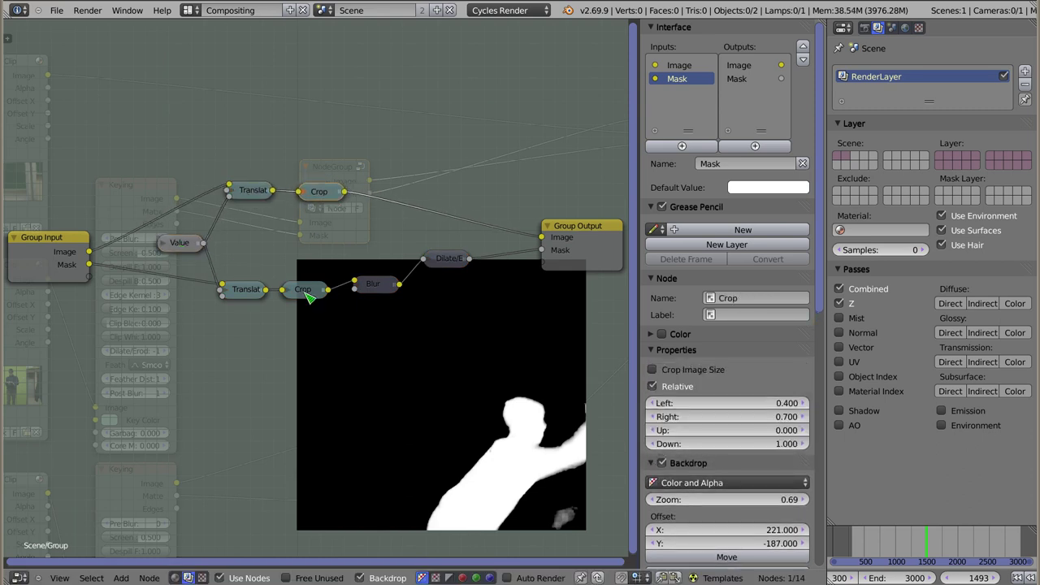
drag(309, 298, 313, 294)
drag(249, 293, 249, 292)
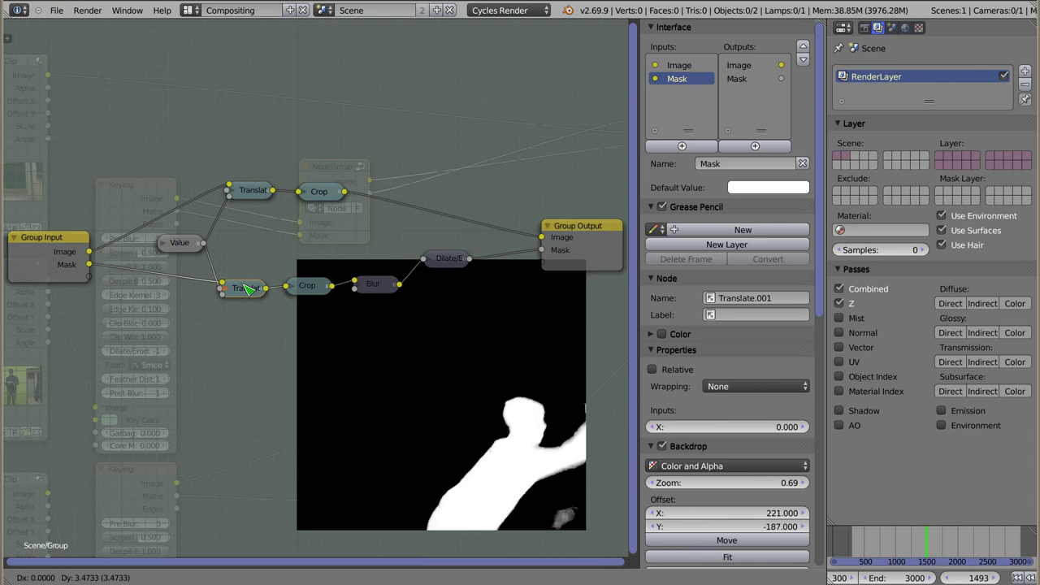
click(182, 246)
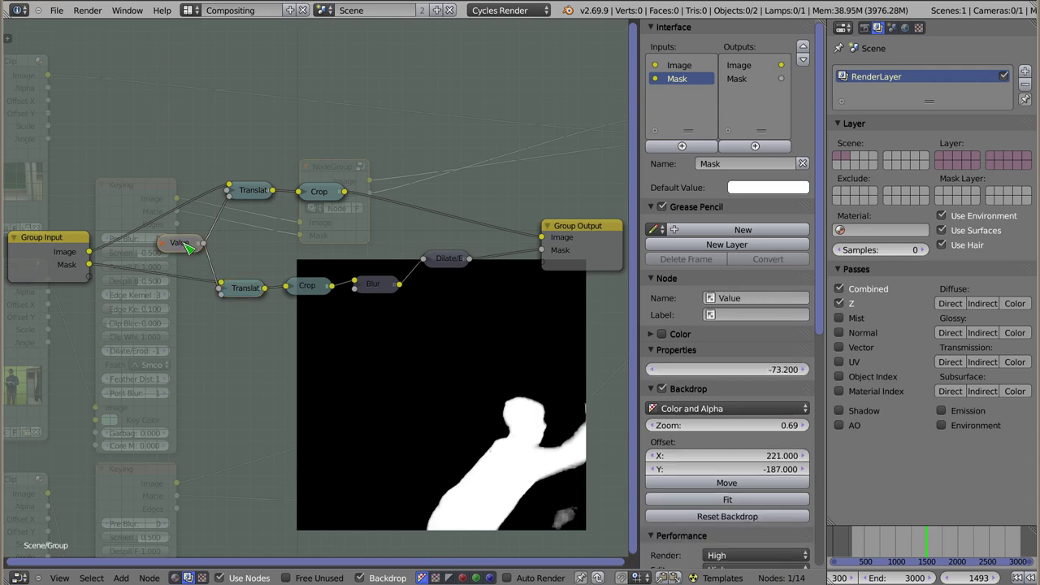
middle_drag(334, 255, 345, 223)
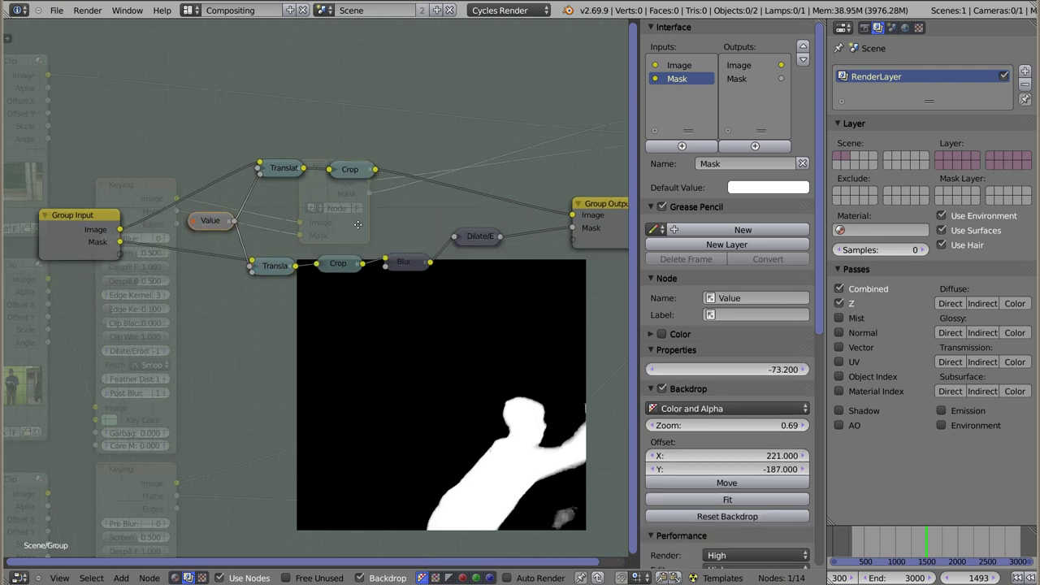
drag(199, 217, 119, 334)
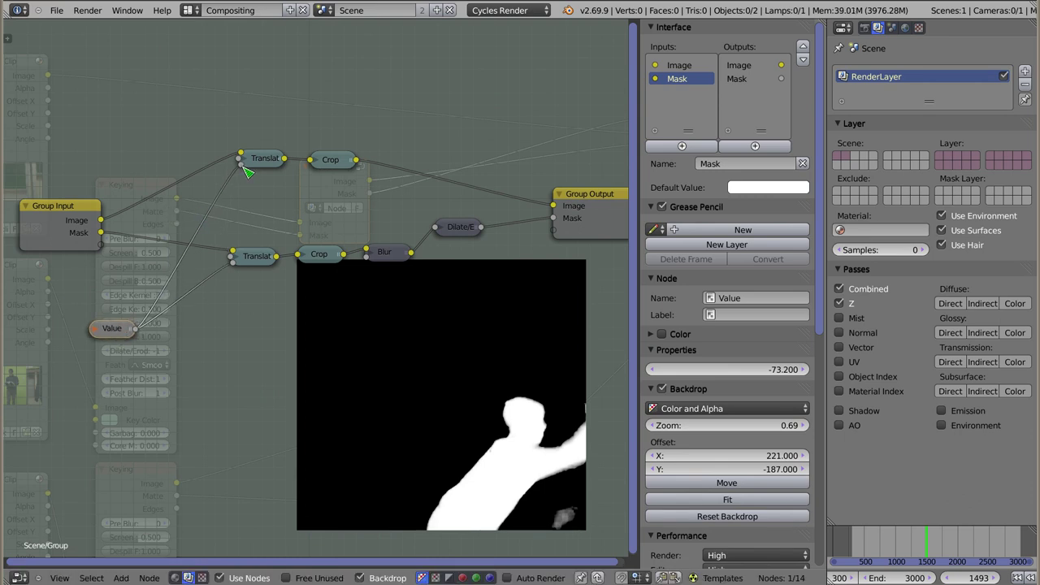
drag(241, 164, 243, 177)
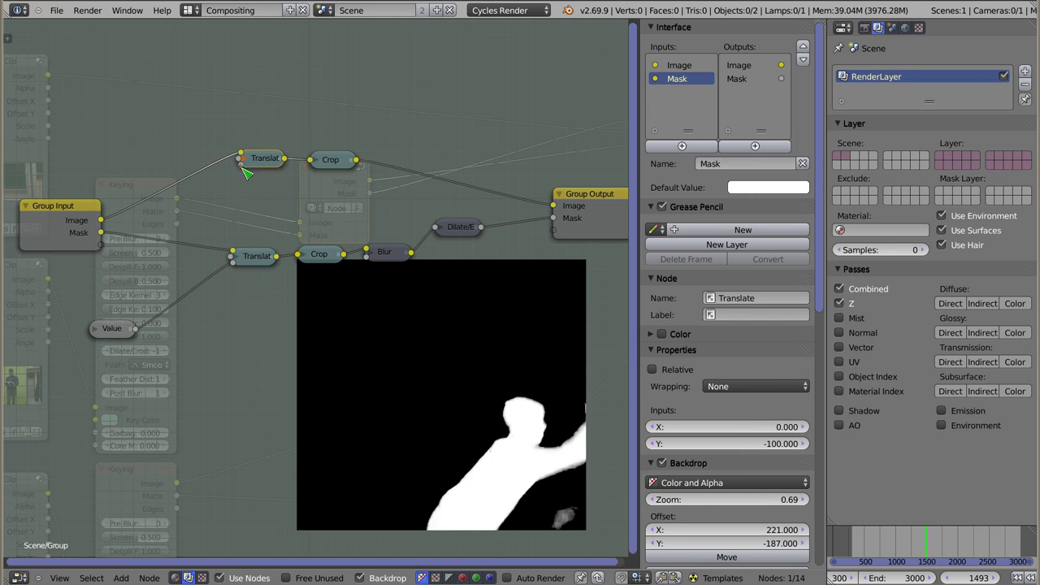
mouse_move(240, 164)
mouse_down()
mouse_move(134, 251)
mouse_move(101, 245)
mouse_up()
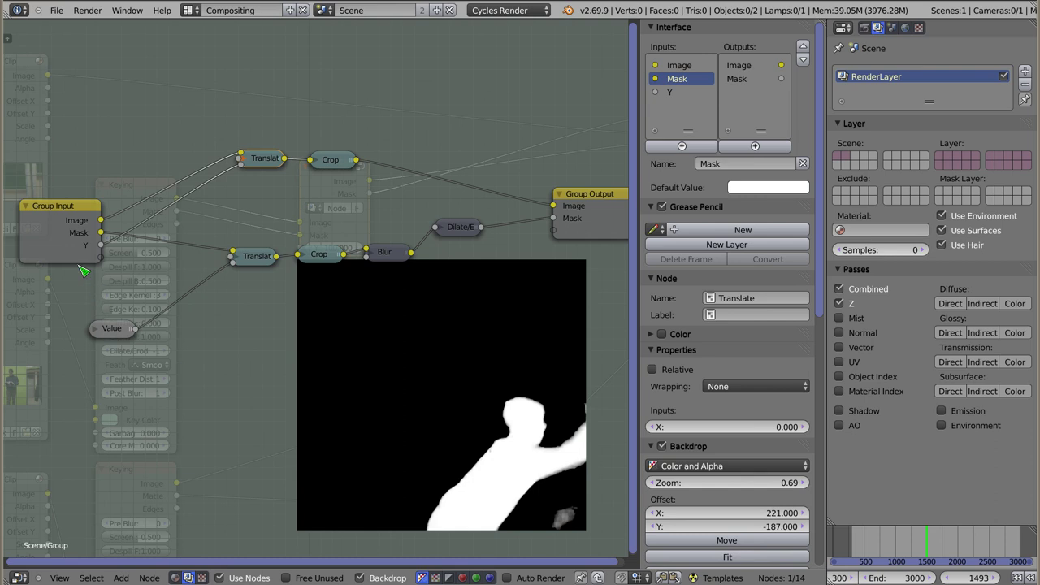
- Feed the Y group input into the lower Translate too and delete the unused Value node
click(674, 95)
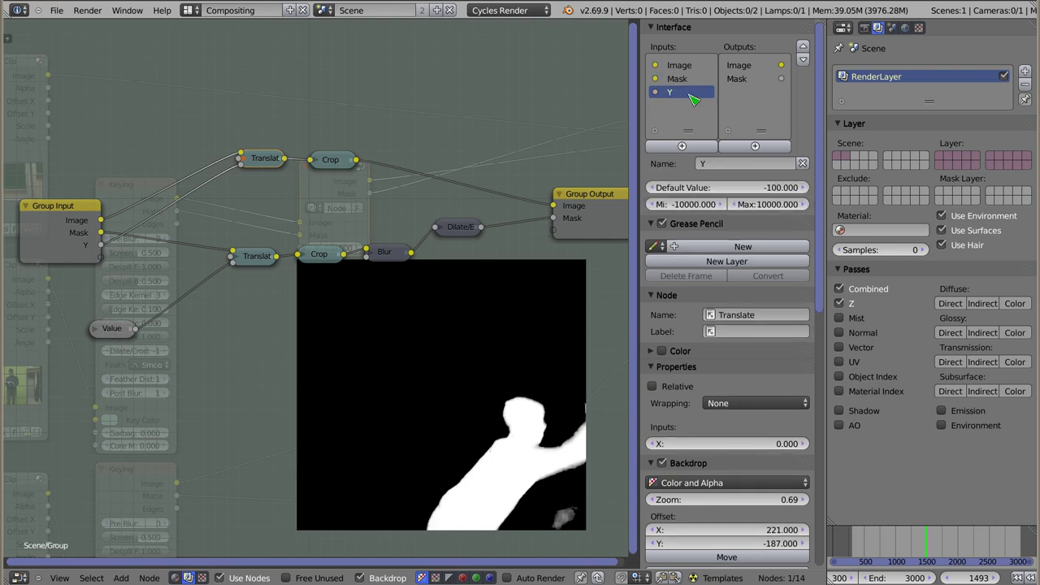
drag(103, 252, 233, 266)
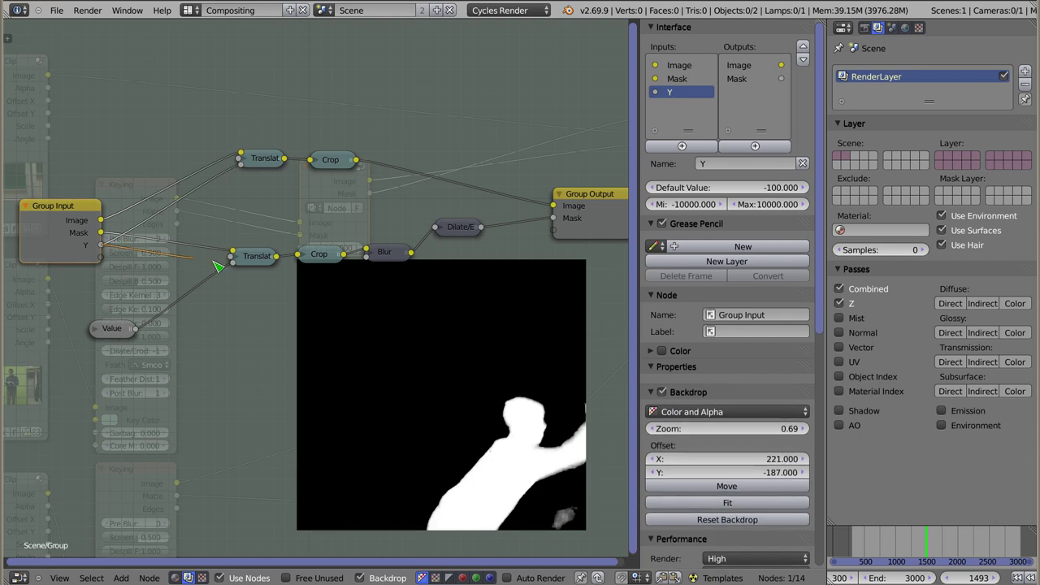
click(111, 328)
key(x)
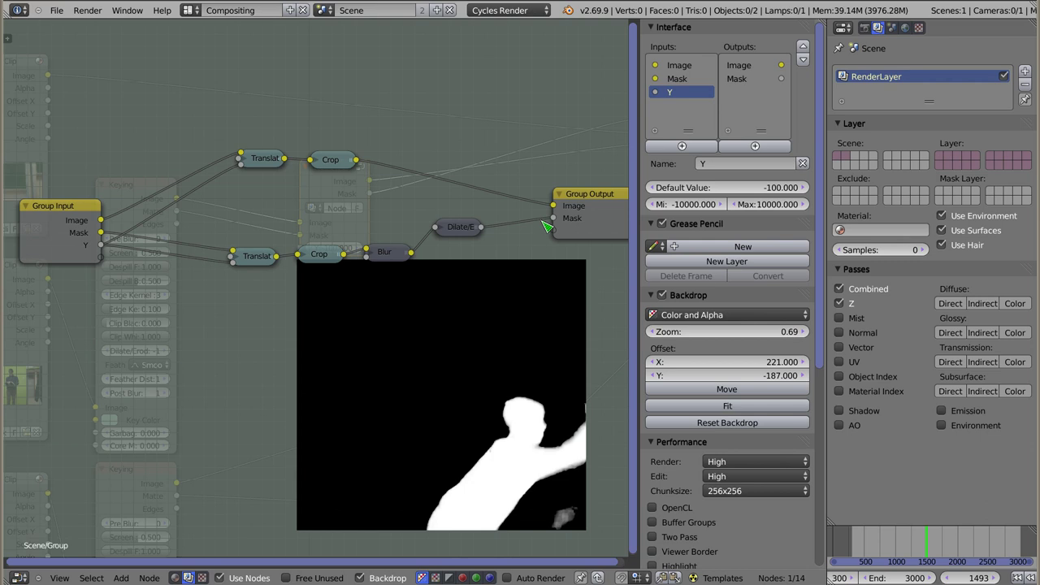
- Tuck the Group Output up, exit the group, and move the NodeGroup node up-left
drag(592, 197, 579, 171)
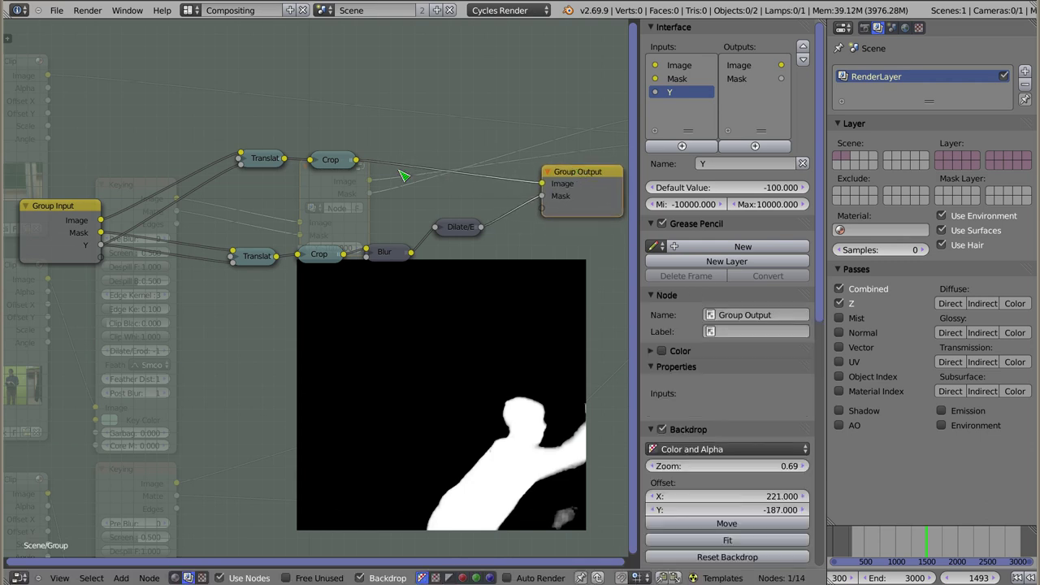
key(Tab)
drag(343, 177, 307, 156)
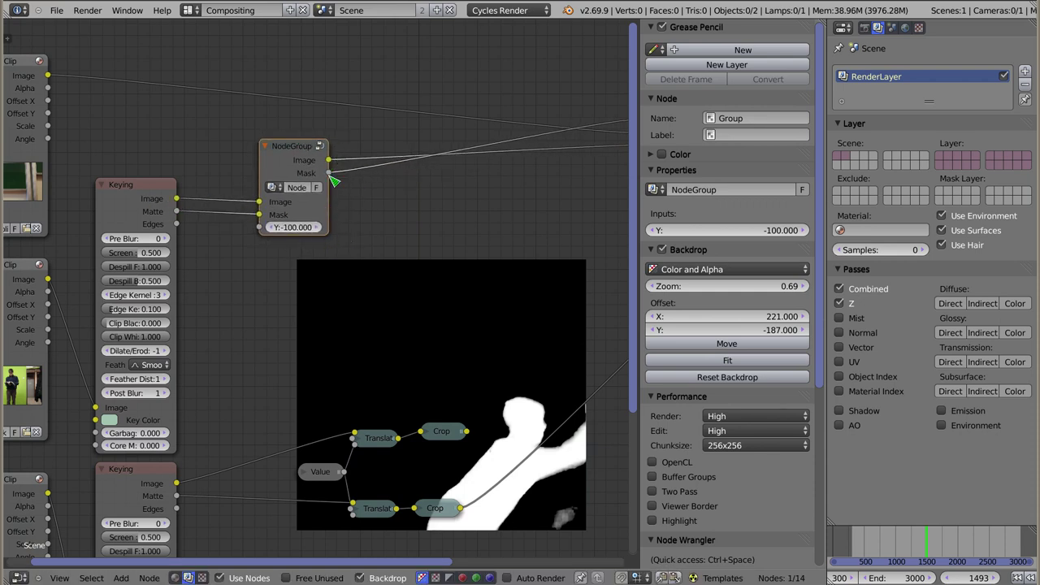
- Move the group's Image output below Mask, so the outputs read Mask then Image
mouse_move(494, 191)
middle_down()
mouse_move(360, 222)
mouse_move(441, 181)
mouse_move(372, 193)
middle_up()
key(Tab)
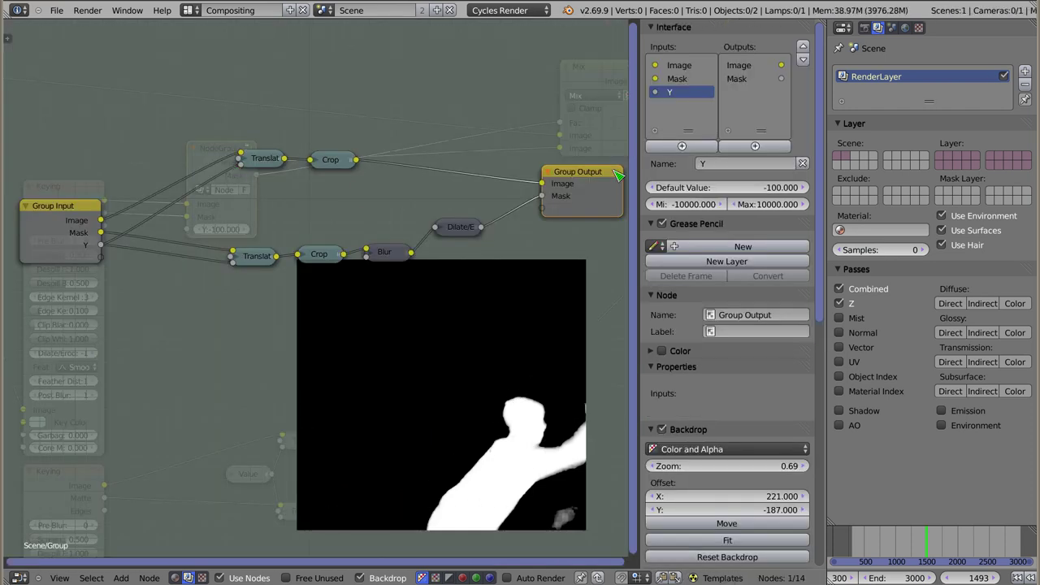
click(739, 68)
click(802, 59)
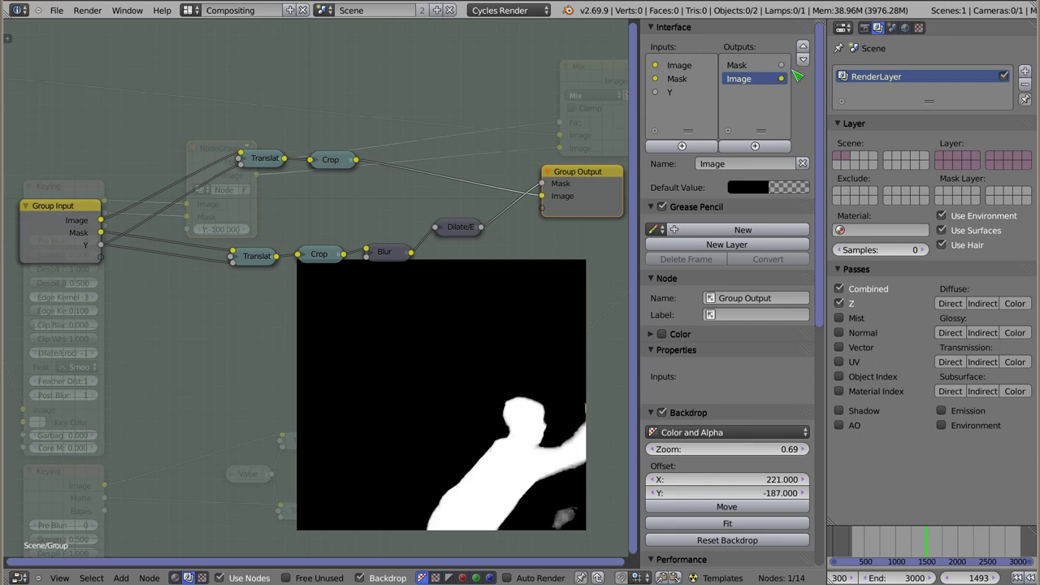
key(Tab)
drag(225, 153, 289, 147)
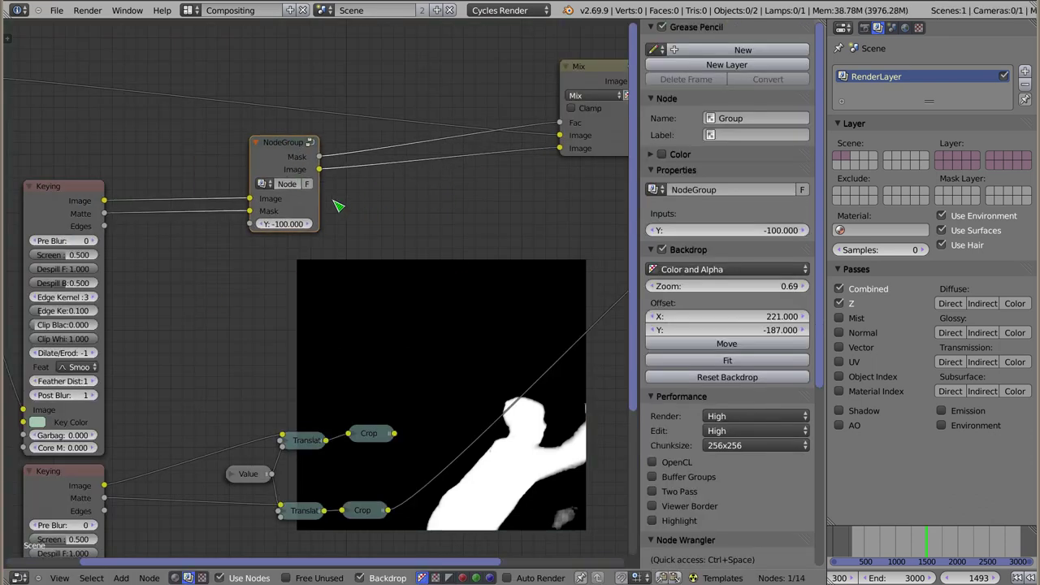
- Widen the group node and rename it 'Przesun i obetnij'
drag(318, 202, 363, 202)
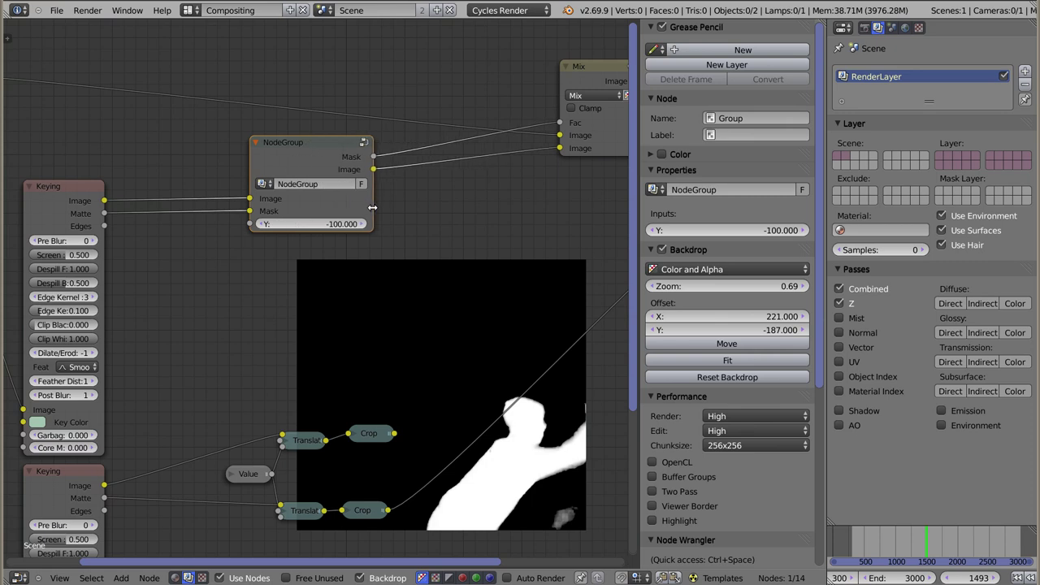
click(313, 185)
text(Przesun i obetnij)
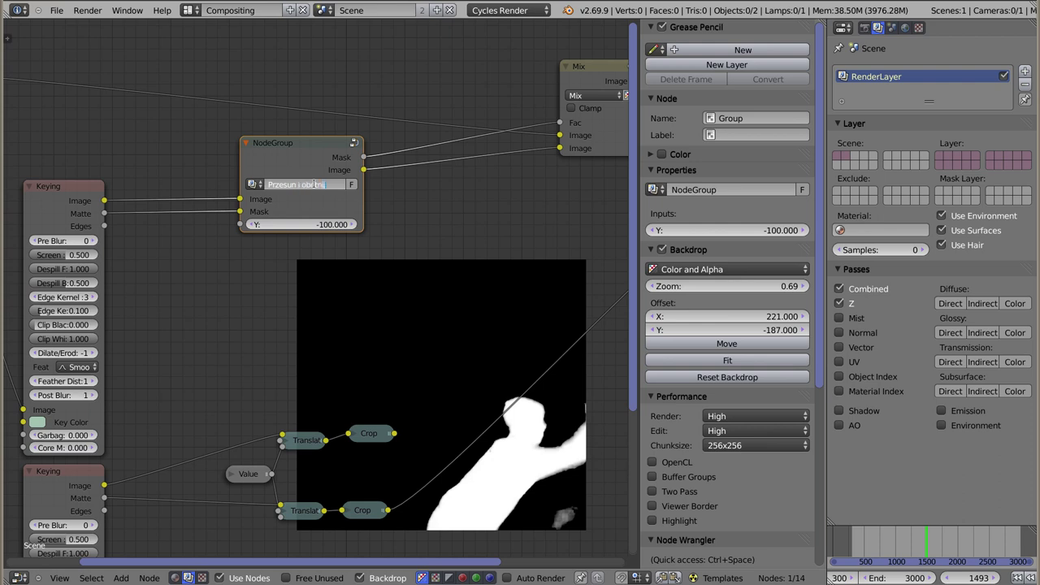
key(Return)
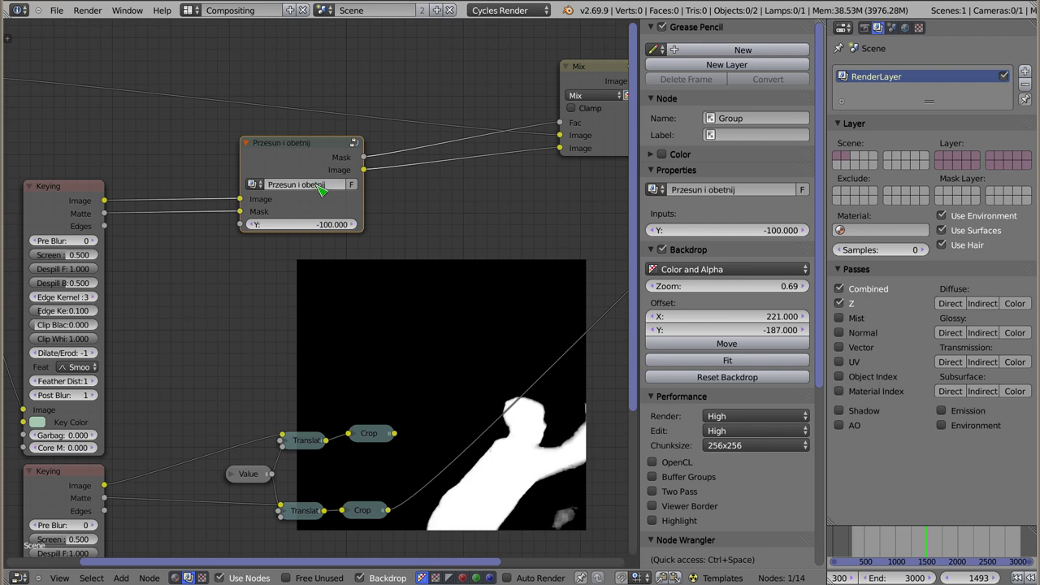
drag(336, 153, 319, 151)
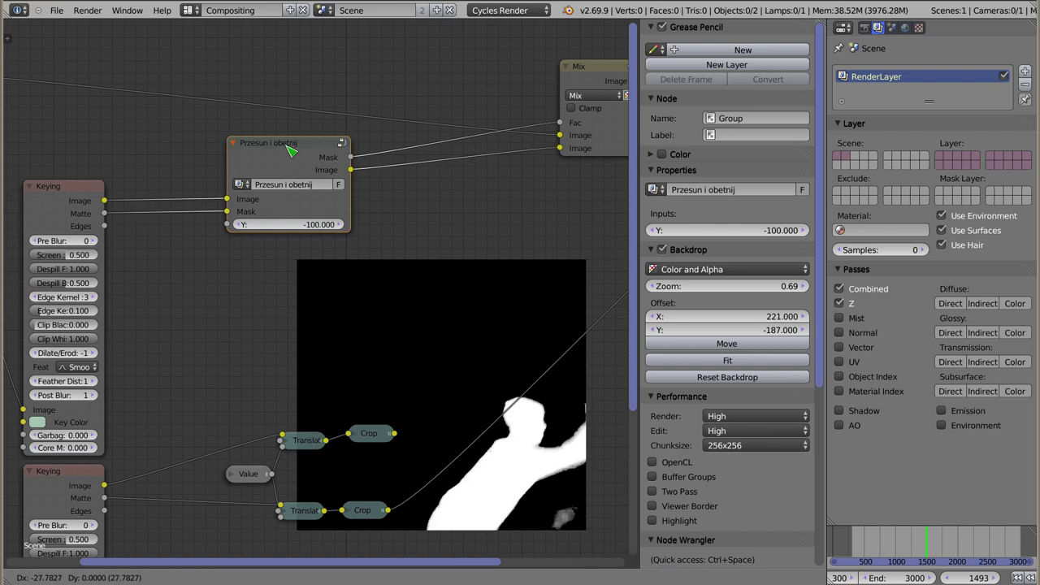
- Preview the group's outputs and the Mix composite, then test a Y offset of -85.8
ctrl+shift+click(294, 156)
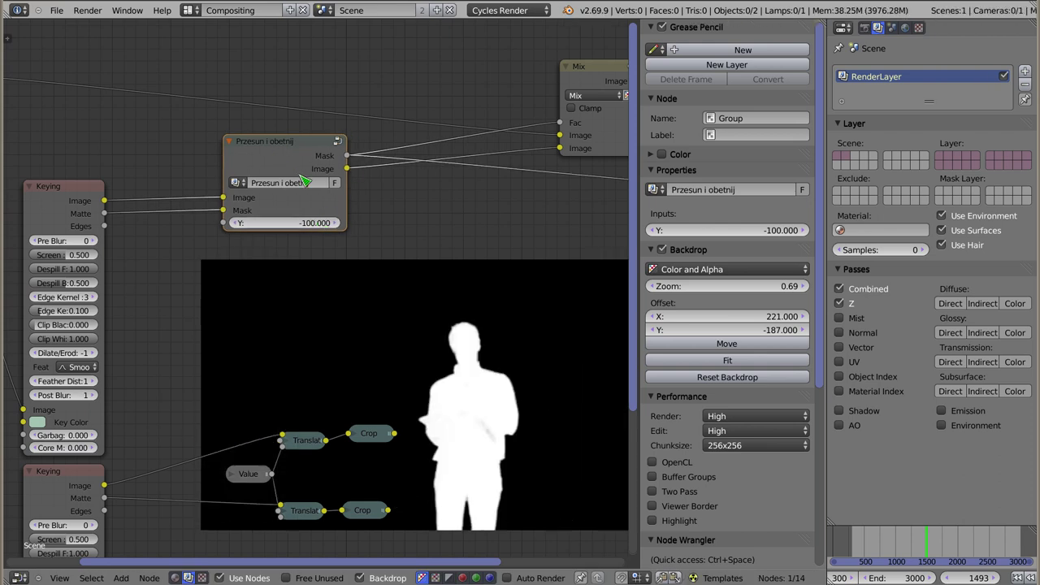
ctrl+shift+click(294, 156)
ctrl+shift+click(621, 84)
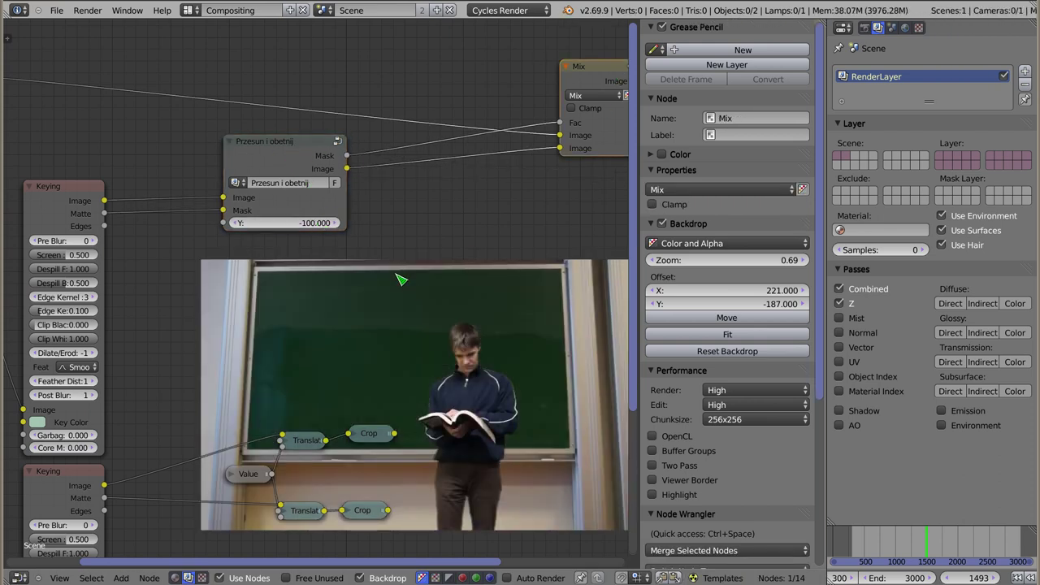
drag(288, 223, 269, 288)
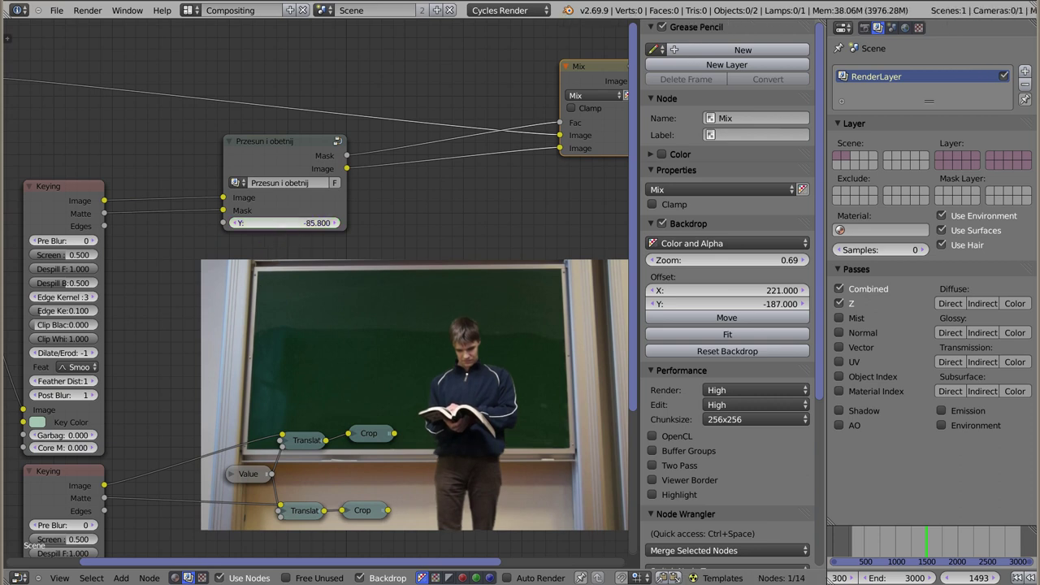
- Set the group's Y offset back to -100
drag(289, 231, 300, 231)
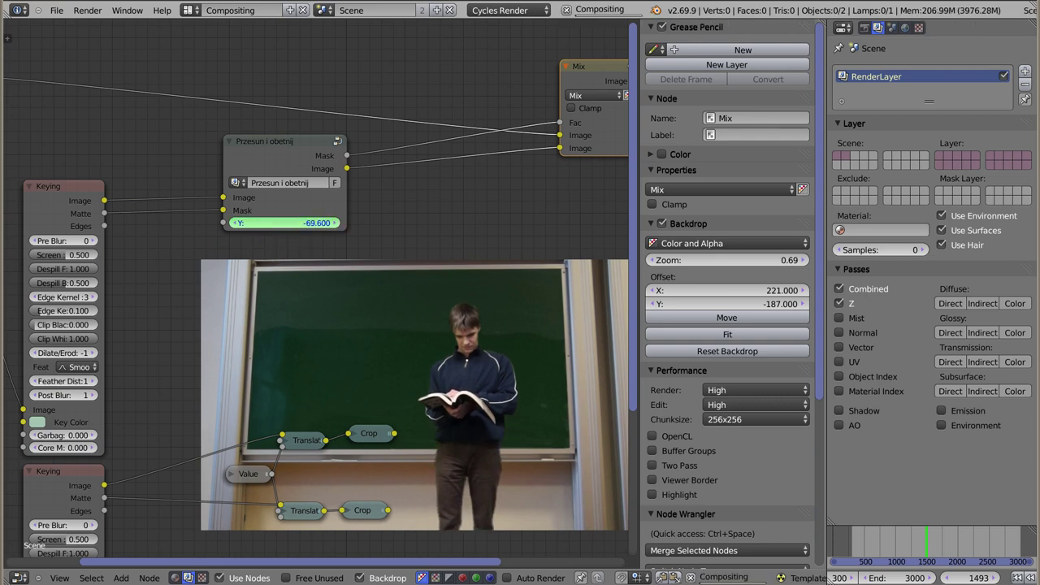
click(308, 227)
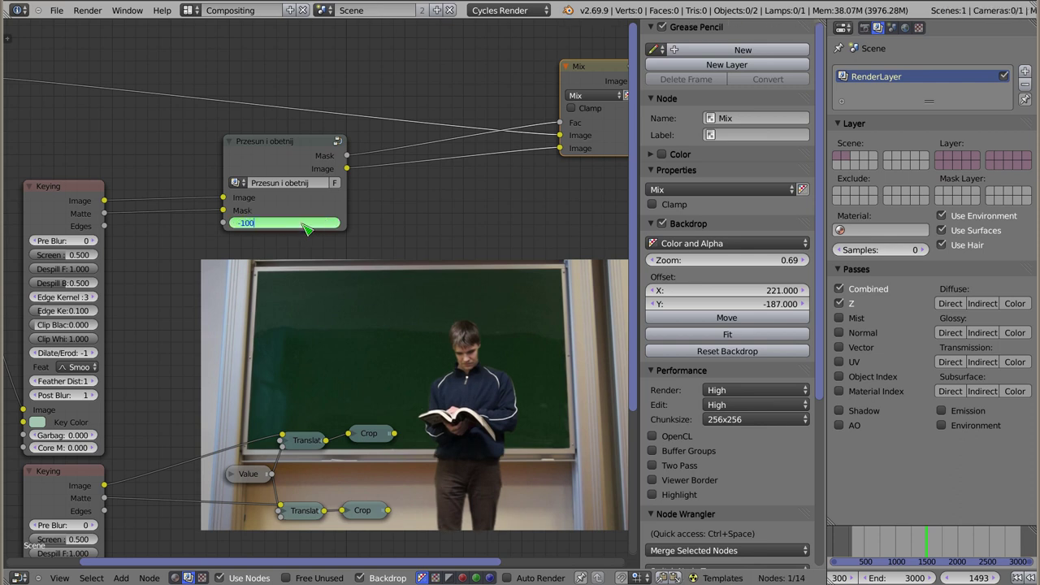
key(Return)
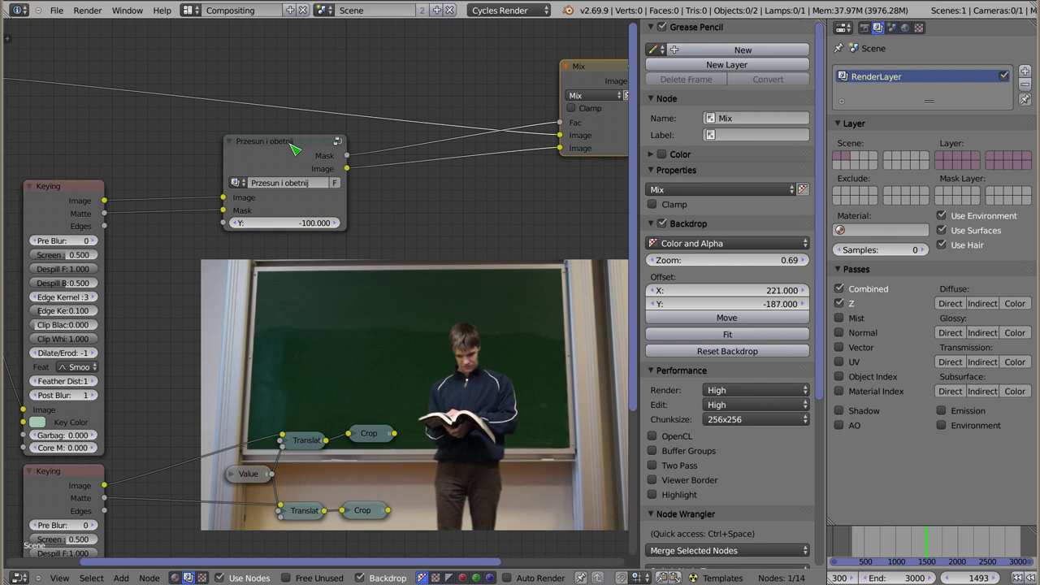
- Shift the group and Value nodes left and preview the lower matte and upper cropped clip
drag(289, 157, 276, 157)
middle_drag(414, 427, 417, 301)
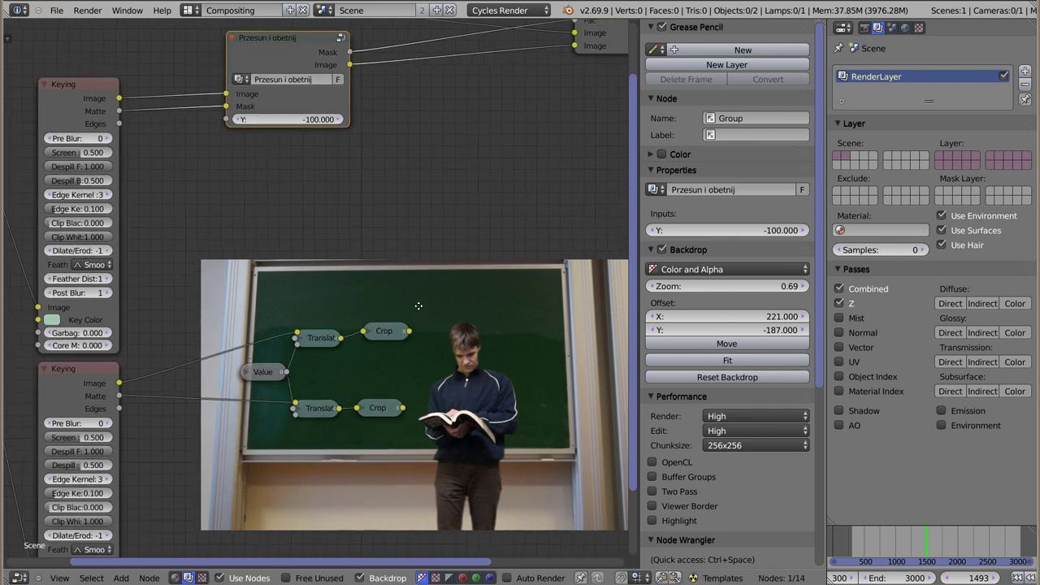
scroll(418, 301, down, 2)
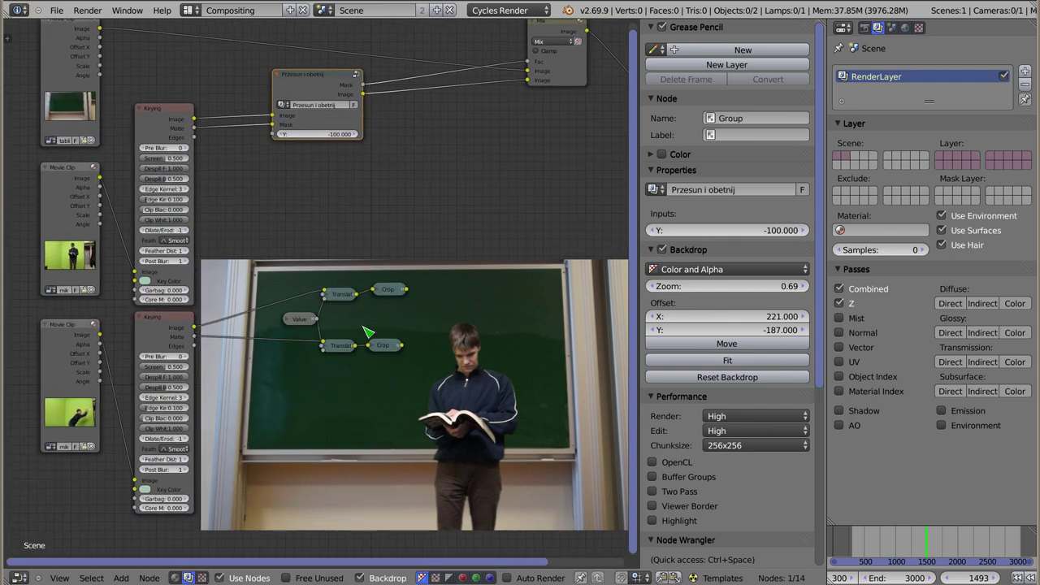
drag(305, 323, 289, 321)
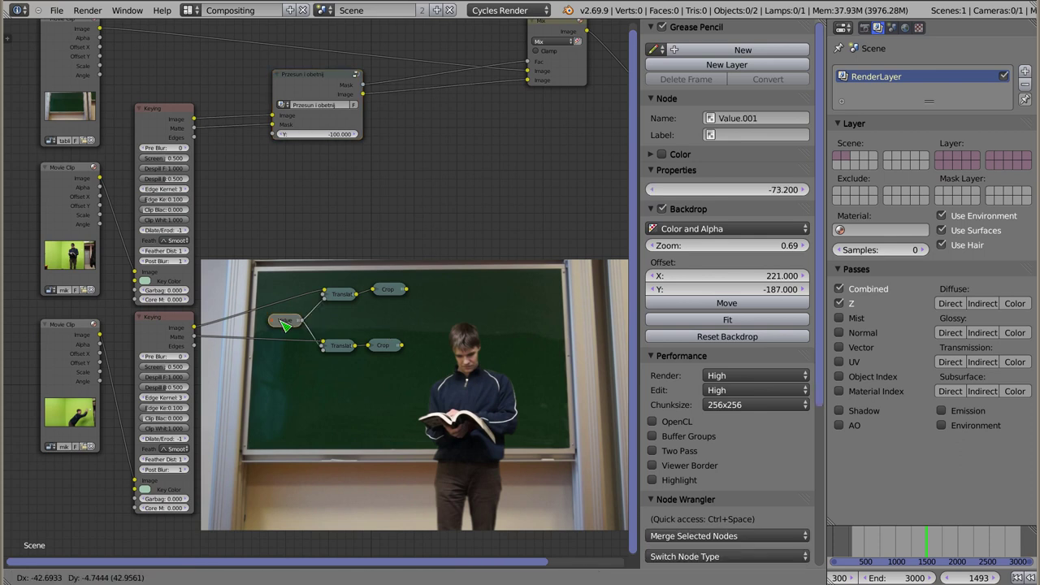
click(396, 289)
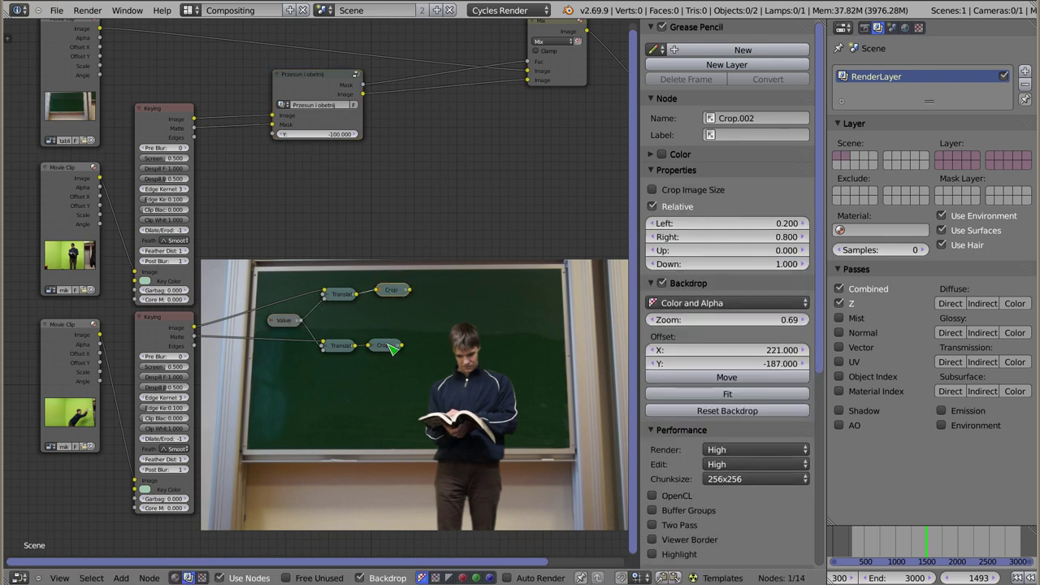
ctrl+shift+click(383, 346)
ctrl+shift+click(394, 290)
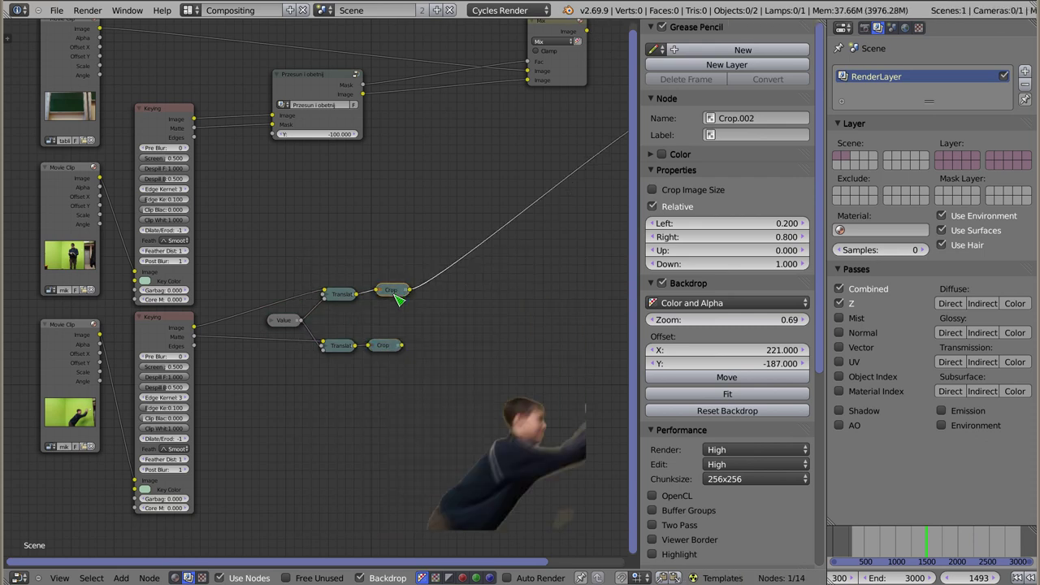
- Move the Mix and group nodes down and left to tidy the layout
mouse_move(564, 35)
mouse_down()
mouse_move(532, 155)
mouse_move(546, 183)
mouse_up()
drag(314, 87, 276, 170)
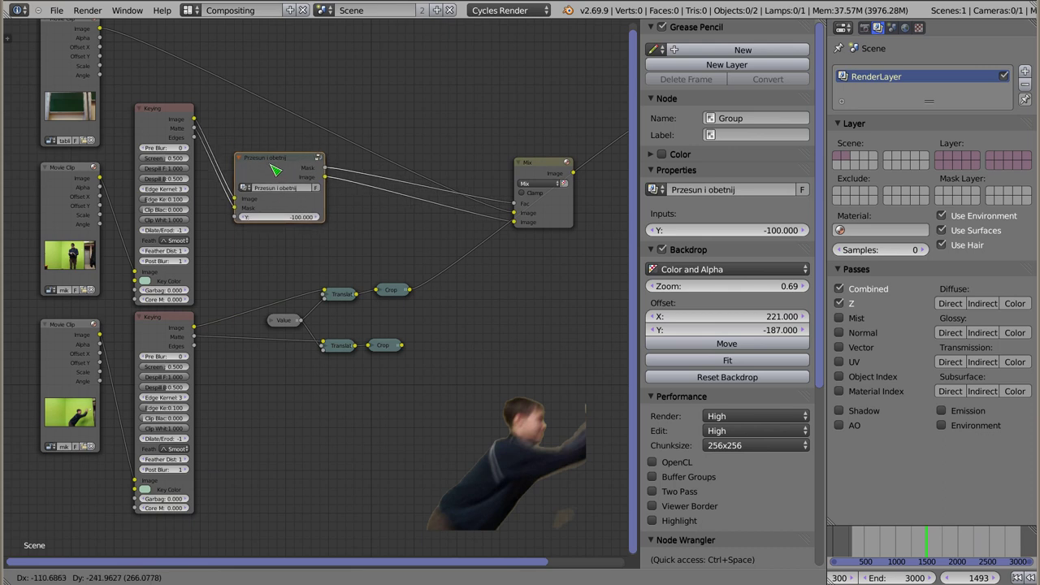
mouse_move(533, 161)
mouse_down()
mouse_move(479, 166)
mouse_move(466, 145)
mouse_up()
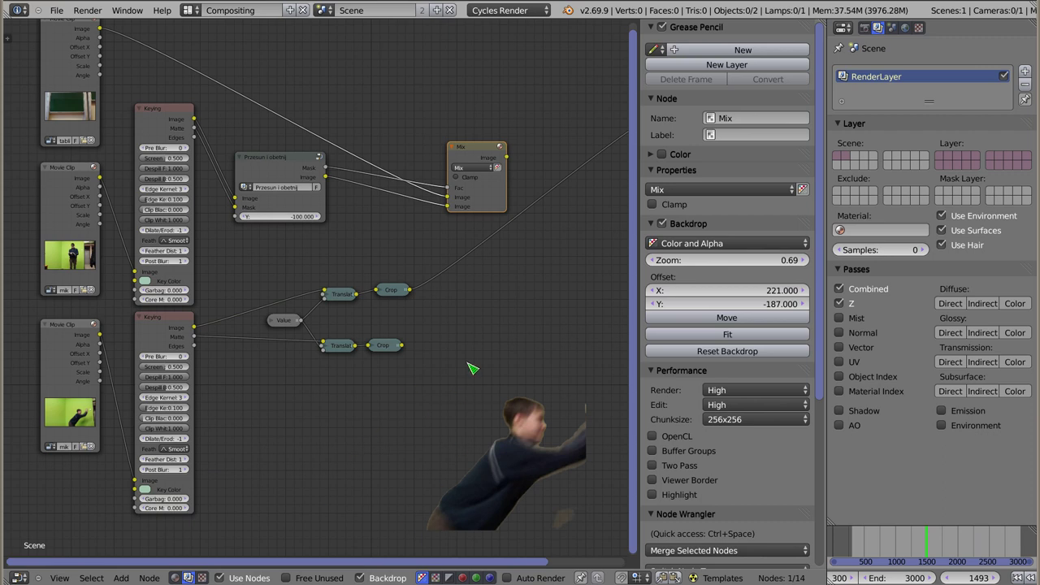
middle_drag(492, 343, 378, 333)
- Duplicate the Mix node, feed it the first Mix result, and set its factor to 0.546
drag(365, 138, 365, 140)
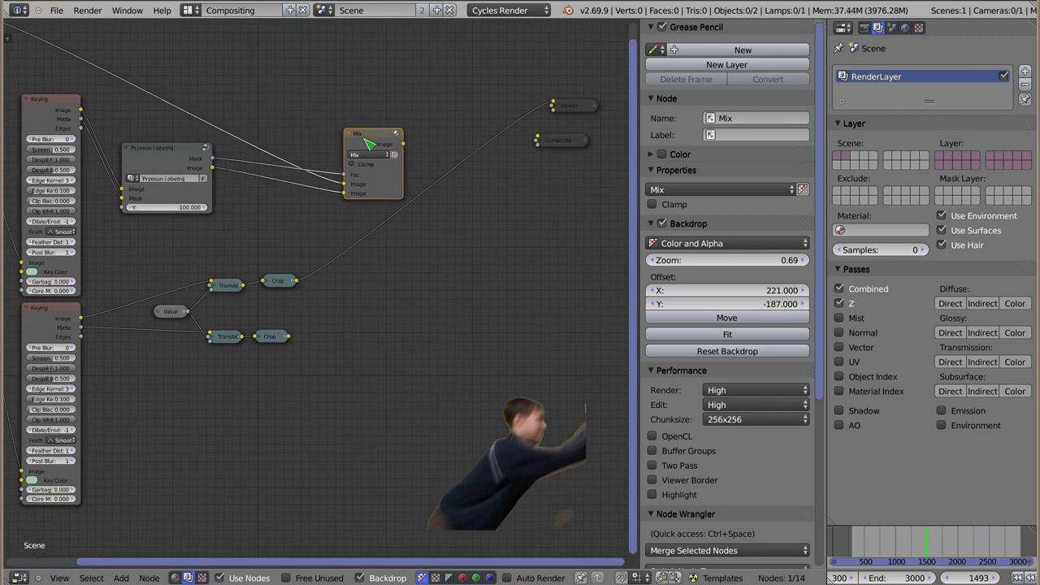
key(shift+d)
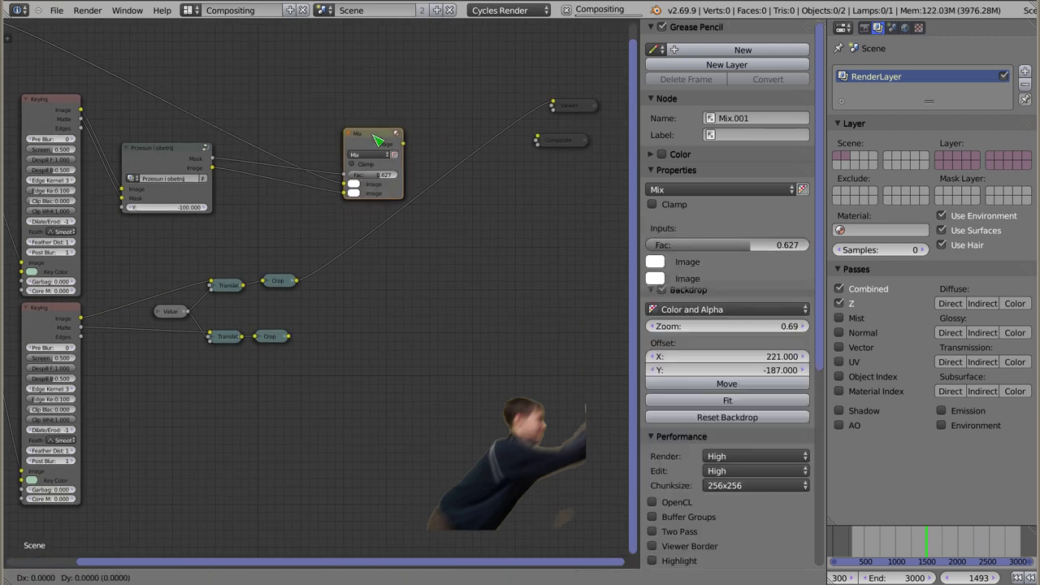
click(532, 266)
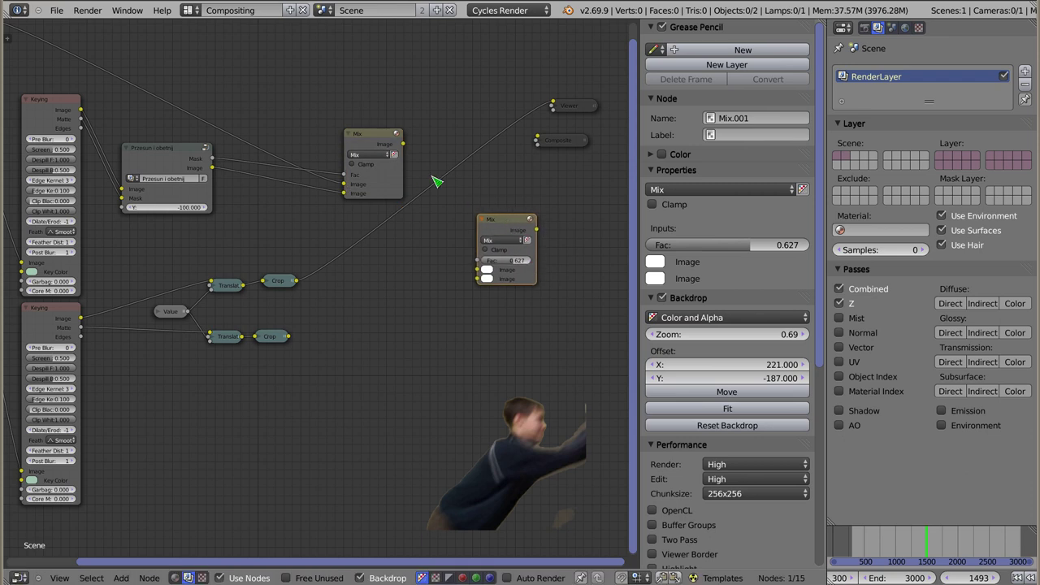
drag(409, 148, 480, 278)
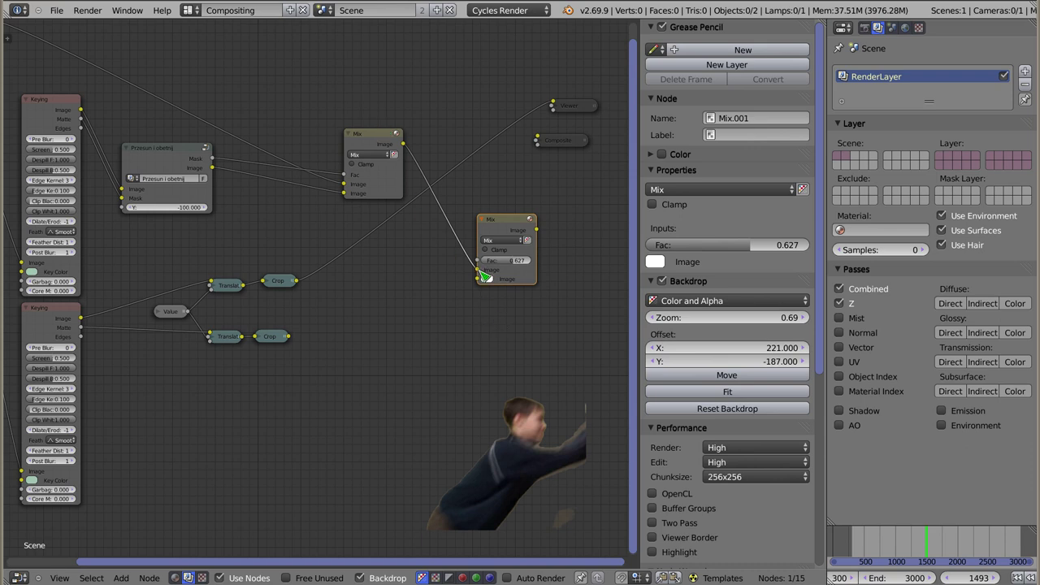
drag(520, 261, 505, 261)
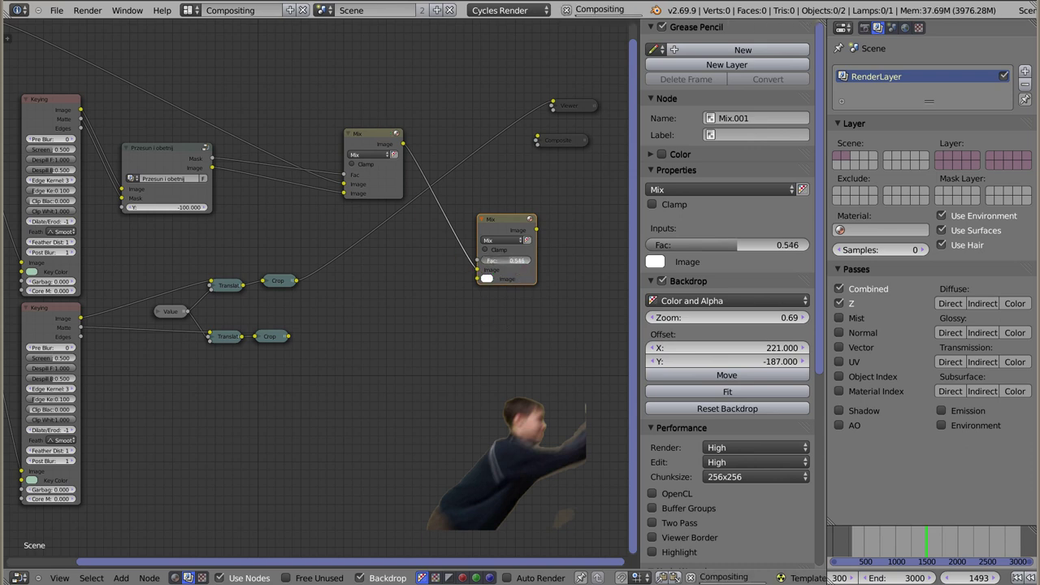
- Connect the upper Crop output and the lower matte as factor into the new Mix, then preview it
click(286, 281)
drag(297, 282, 478, 278)
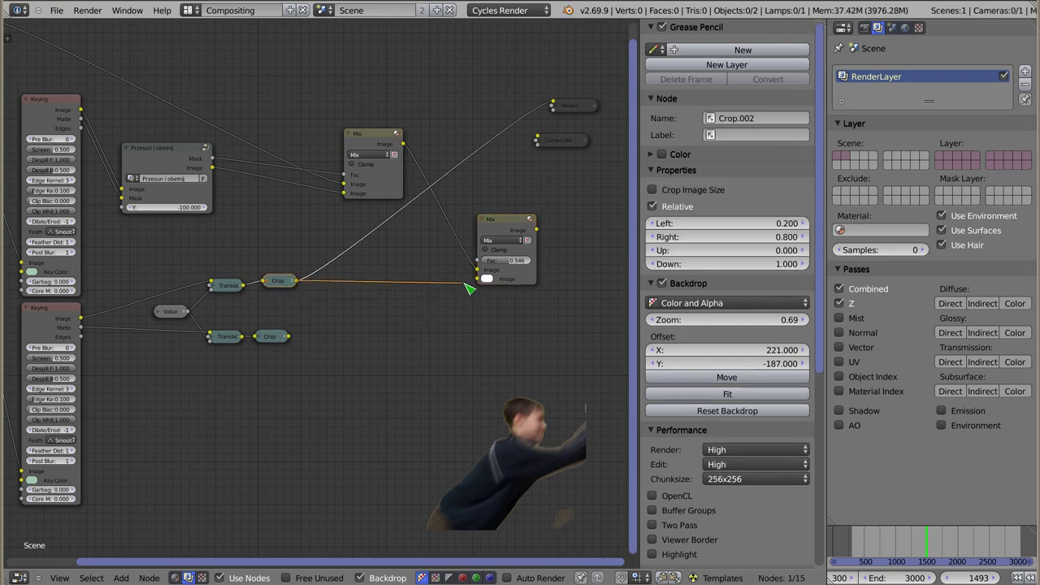
ctrl+shift+click(507, 229)
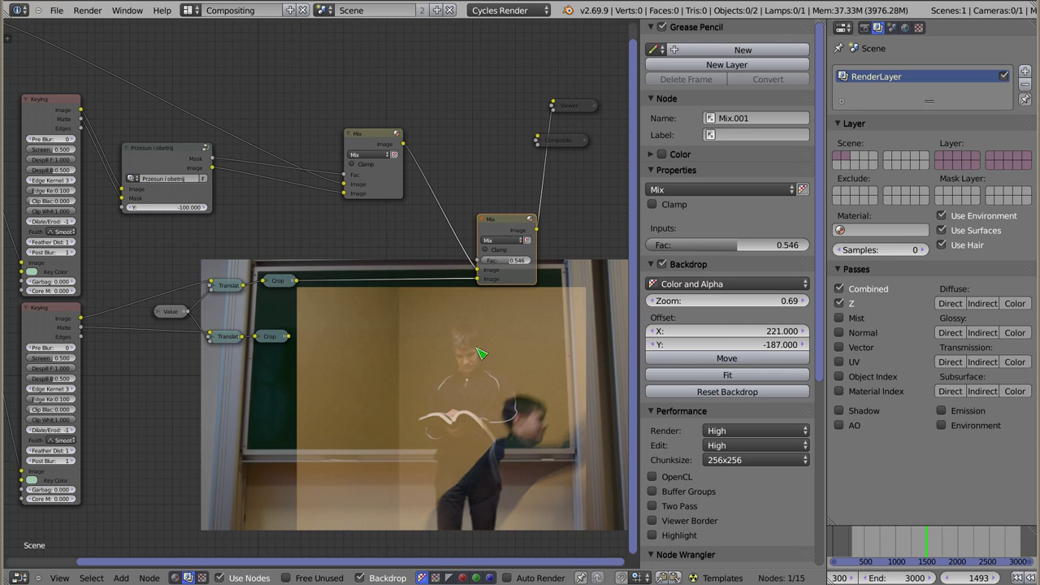
ctrl+shift+click(285, 336)
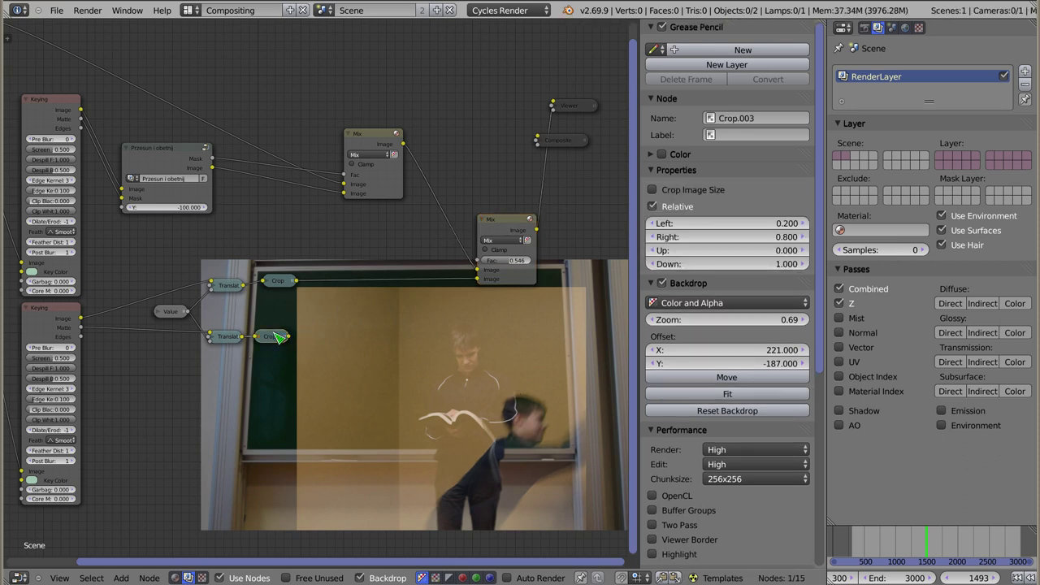
drag(289, 337, 477, 260)
ctrl+shift+click(512, 243)
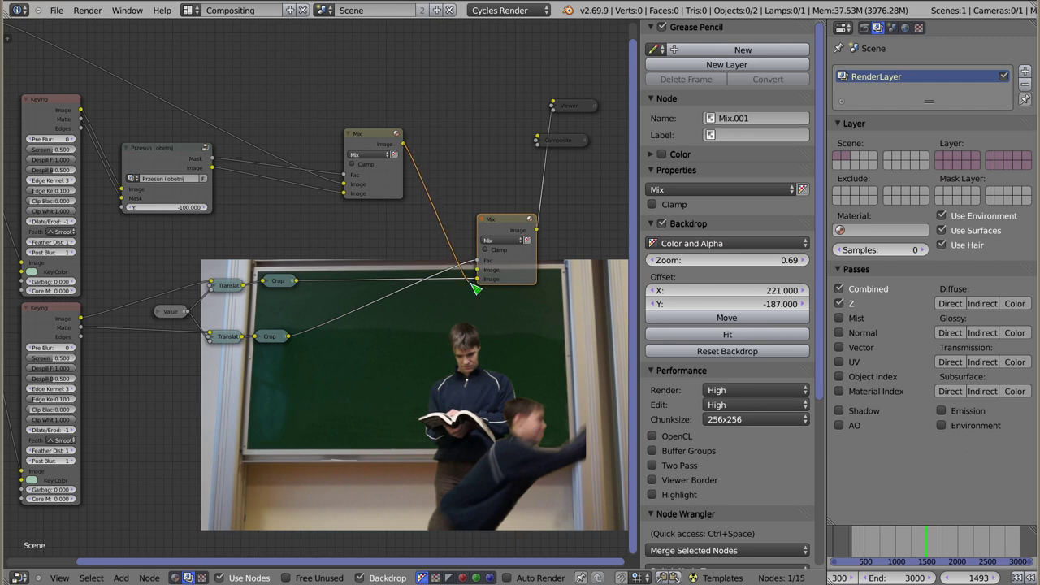
- Replace the upper Crop link into the Mix image input with the lower Crop
drag(479, 273, 463, 318)
click(270, 336)
drag(289, 335, 477, 269)
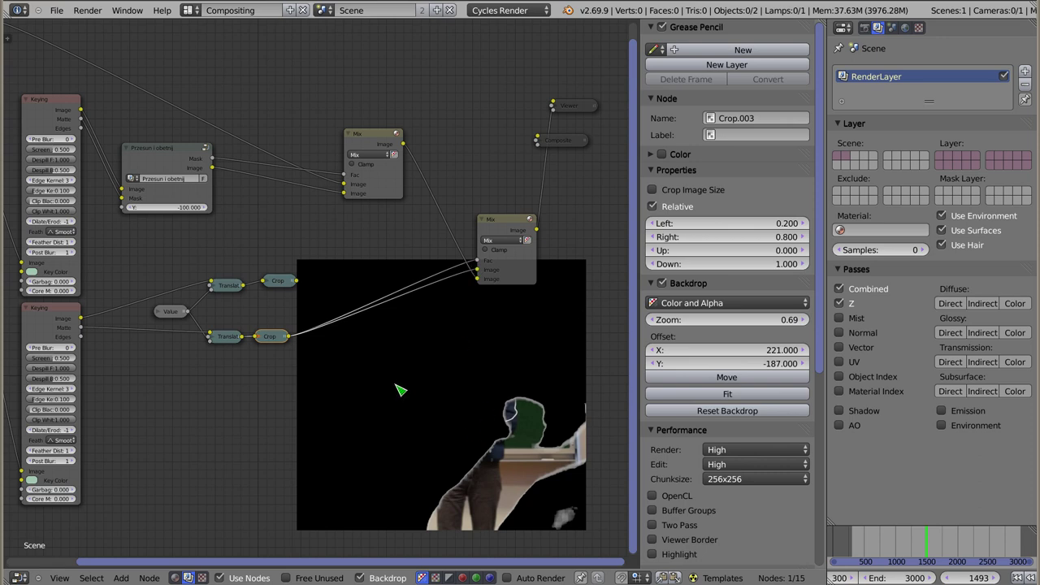
- Preview the upper Crop node's output and the first Mix node's result
drag(229, 290, 226, 290)
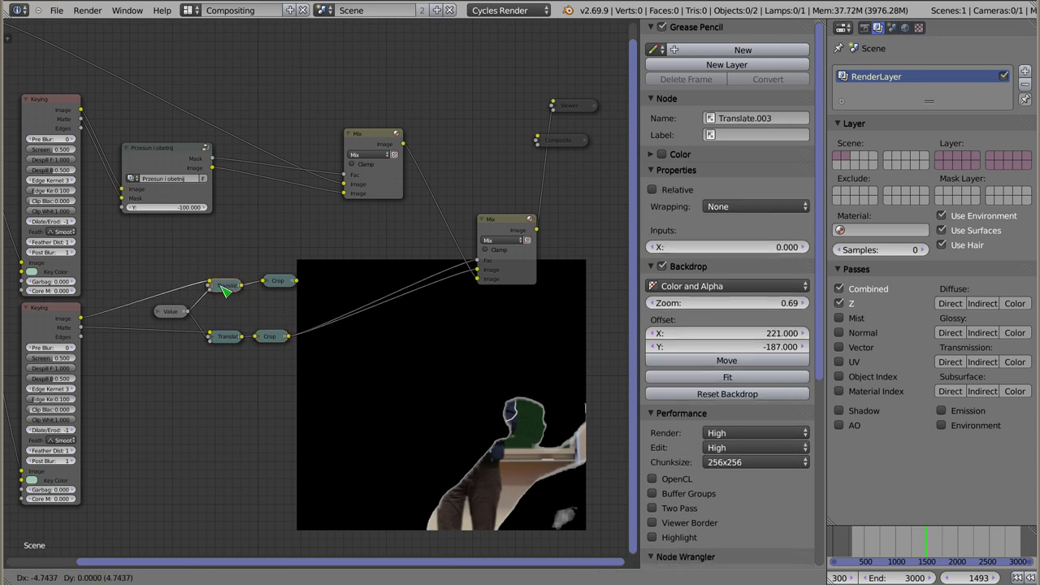
click(278, 281)
ctrl+shift+click(375, 141)
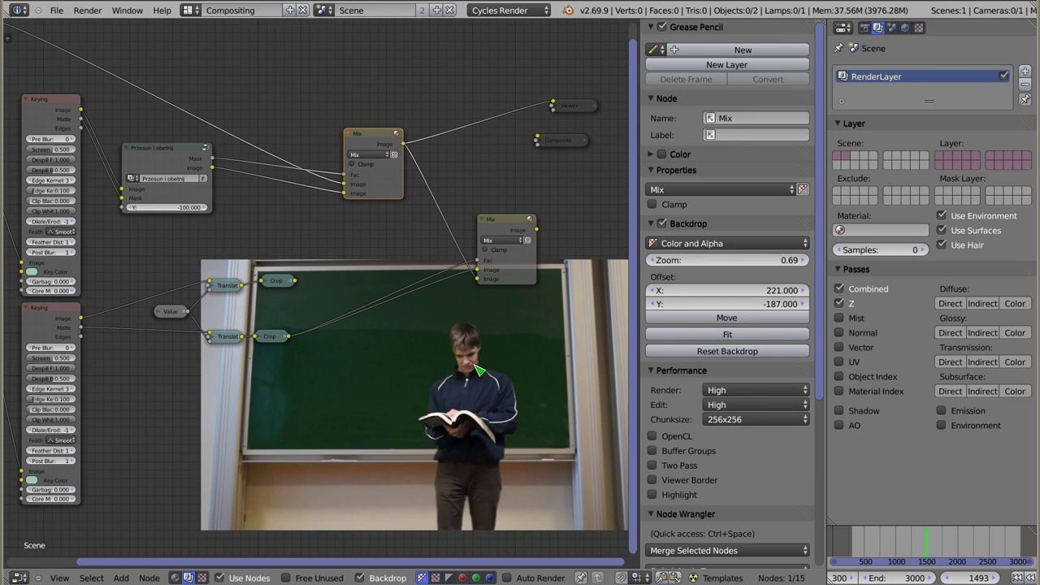
ctrl+shift+click(277, 281)
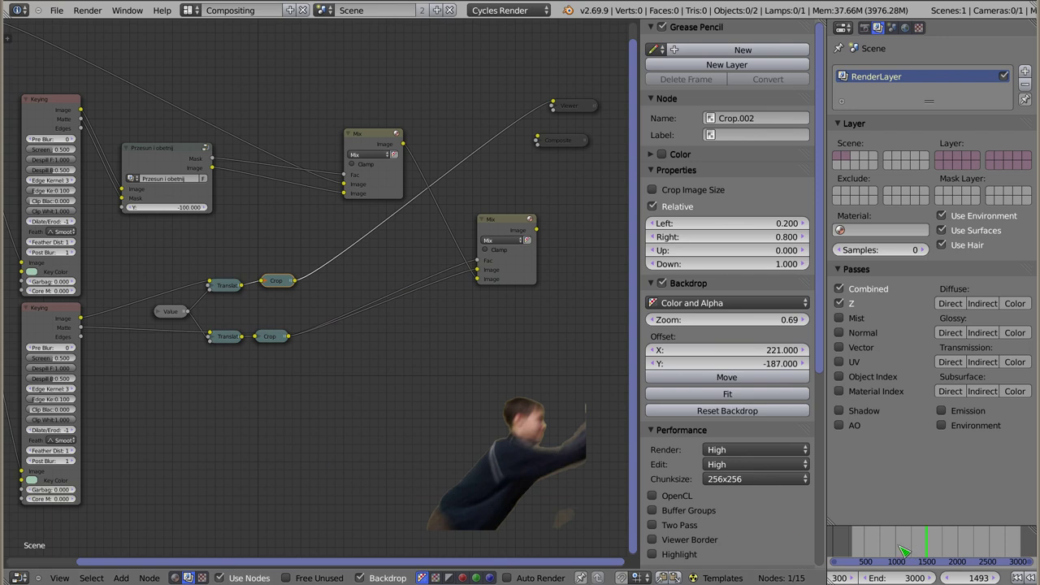
- Scrub through frames 707, 759 and 1002 to frame 1158, then preview the upper Mix composite
drag(901, 544, 878, 545)
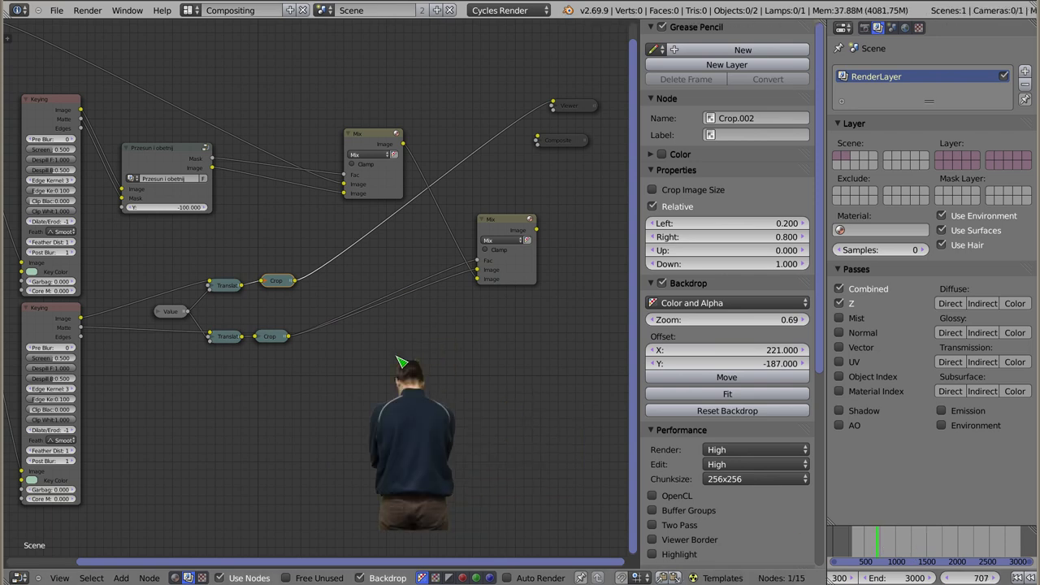
click(883, 544)
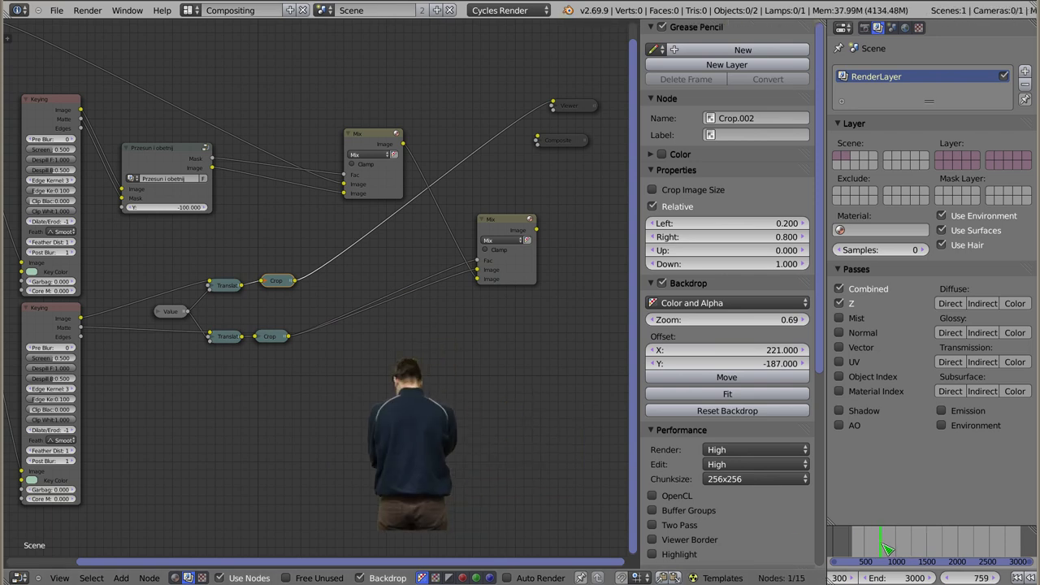
drag(882, 545, 897, 542)
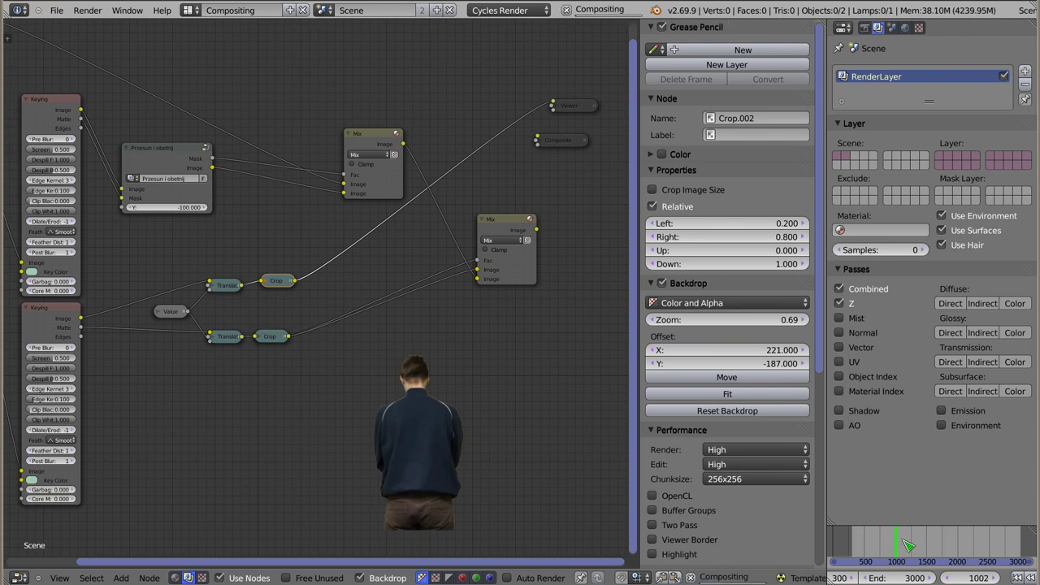
click(907, 544)
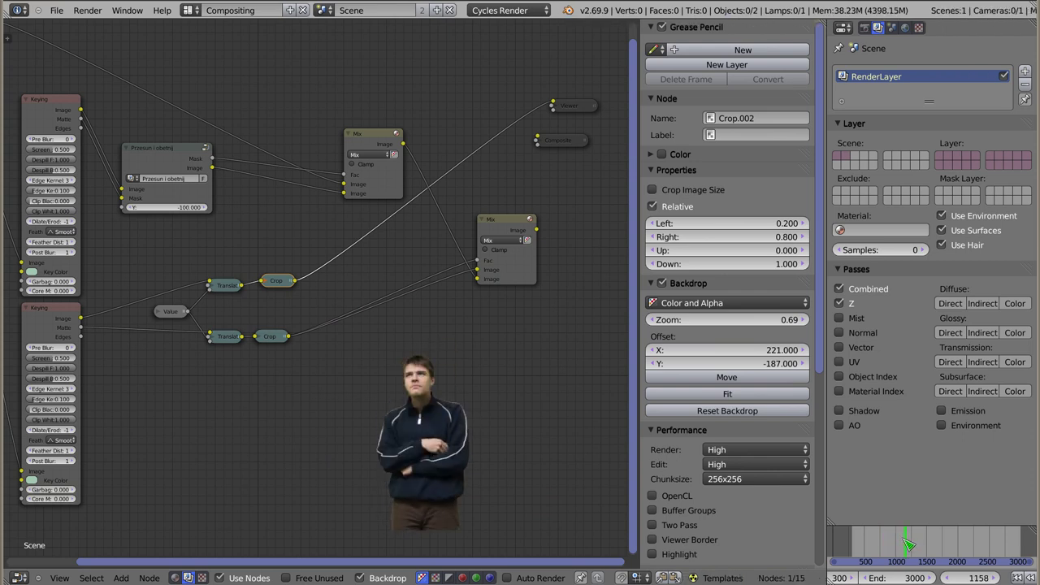
drag(379, 139, 382, 132)
ctrl+shift+click(382, 132)
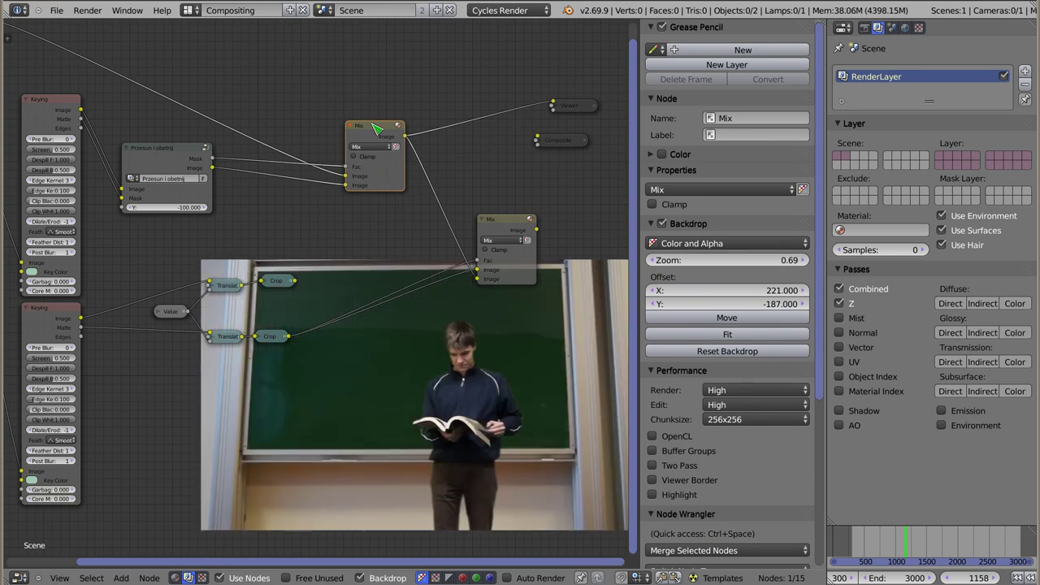
- Spread out the Mix nodes, unlink the upper Mix from the lower Mix, and preview the lower Mix
drag(375, 129, 392, 128)
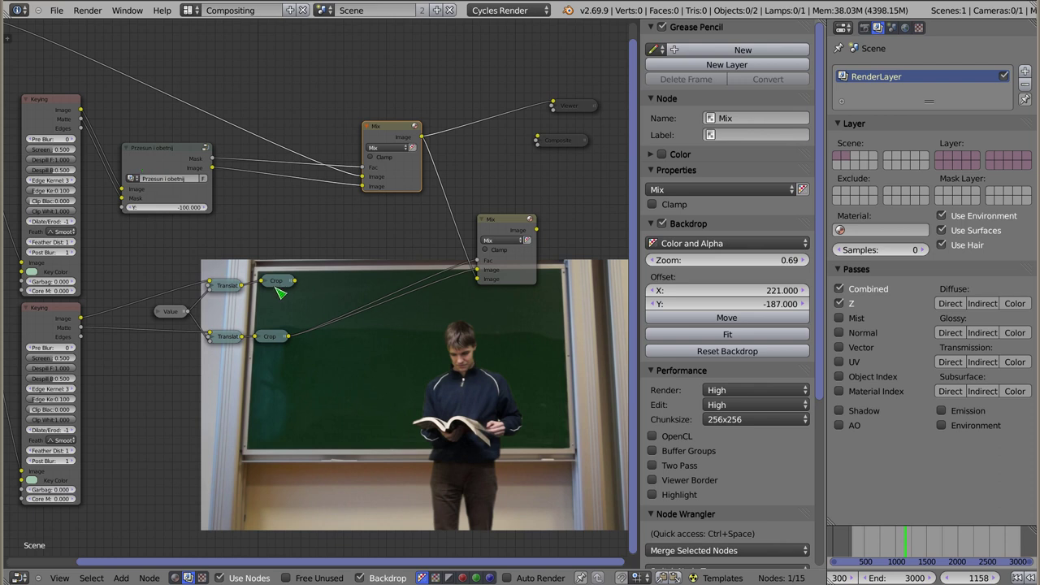
drag(394, 128, 411, 128)
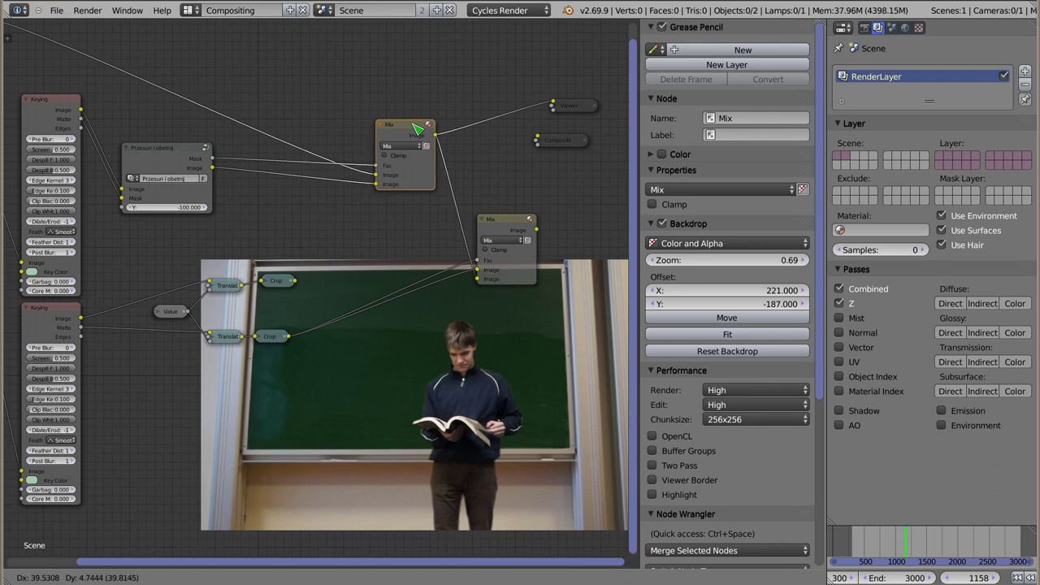
ctrl+shift+click(277, 283)
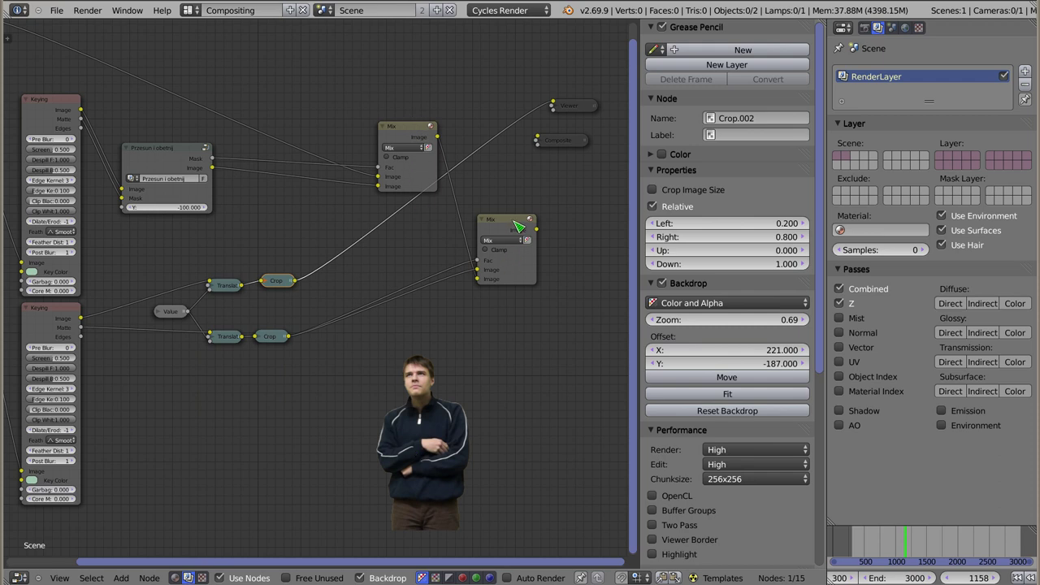
drag(517, 226, 567, 232)
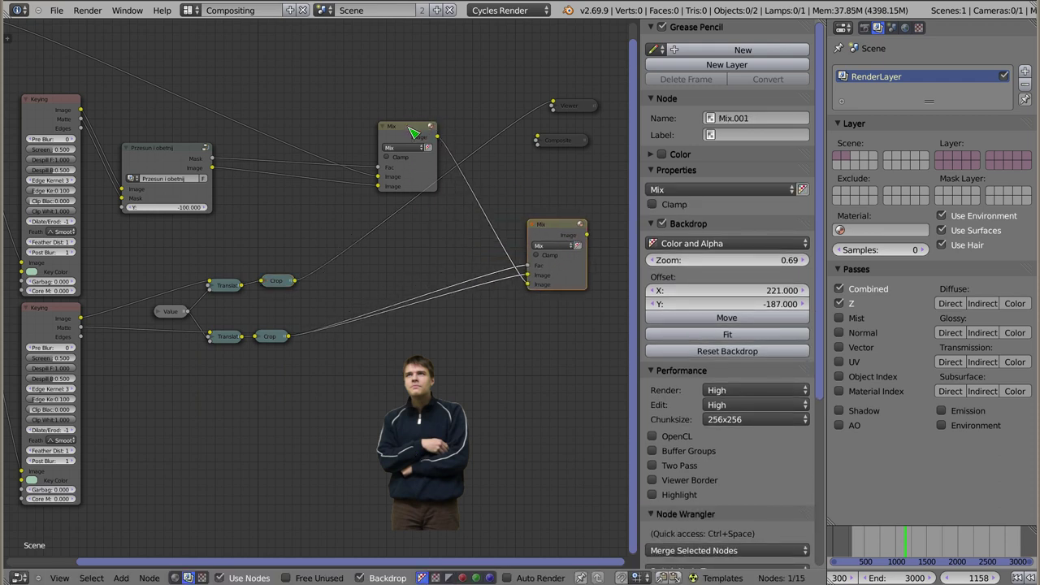
drag(412, 132, 401, 126)
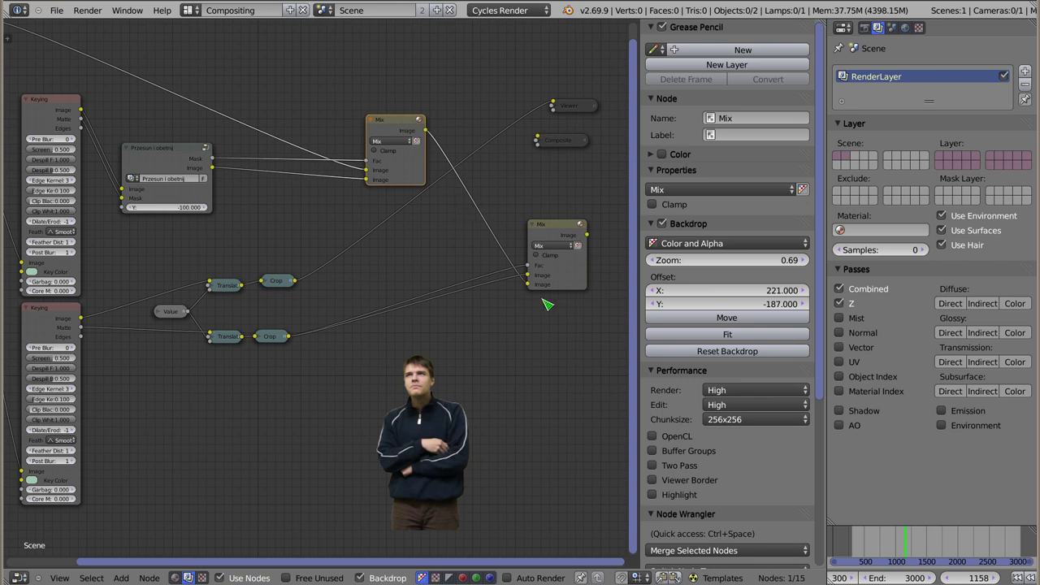
mouse_move(529, 284)
mouse_down()
mouse_move(474, 270)
mouse_move(528, 265)
mouse_up()
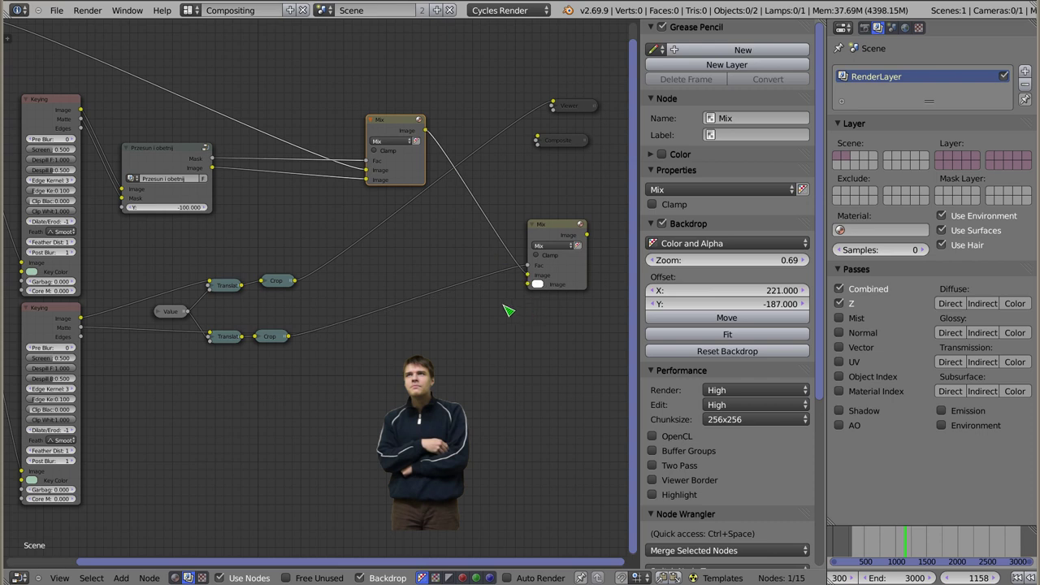
click(546, 231)
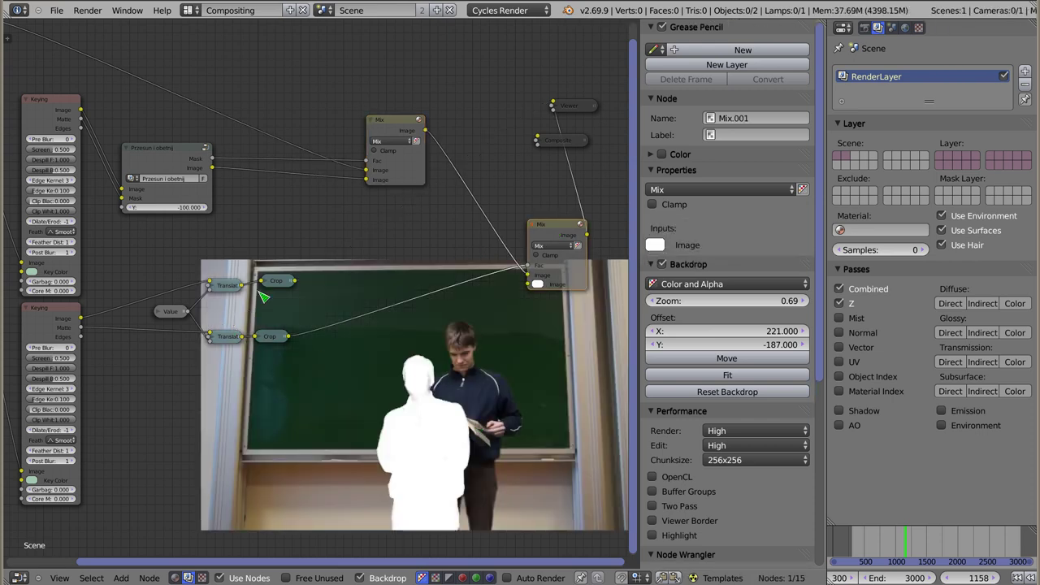
- Inspect the Value, lower Mix and lower Crop previews, ending on the Przesun i obetnij mask
click(174, 311)
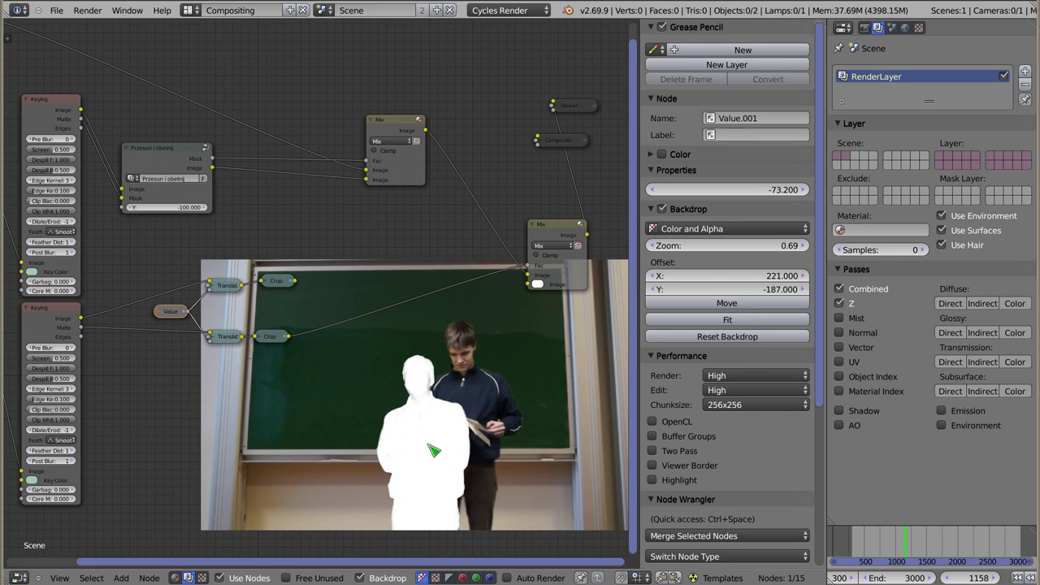
ctrl+shift+click(175, 152)
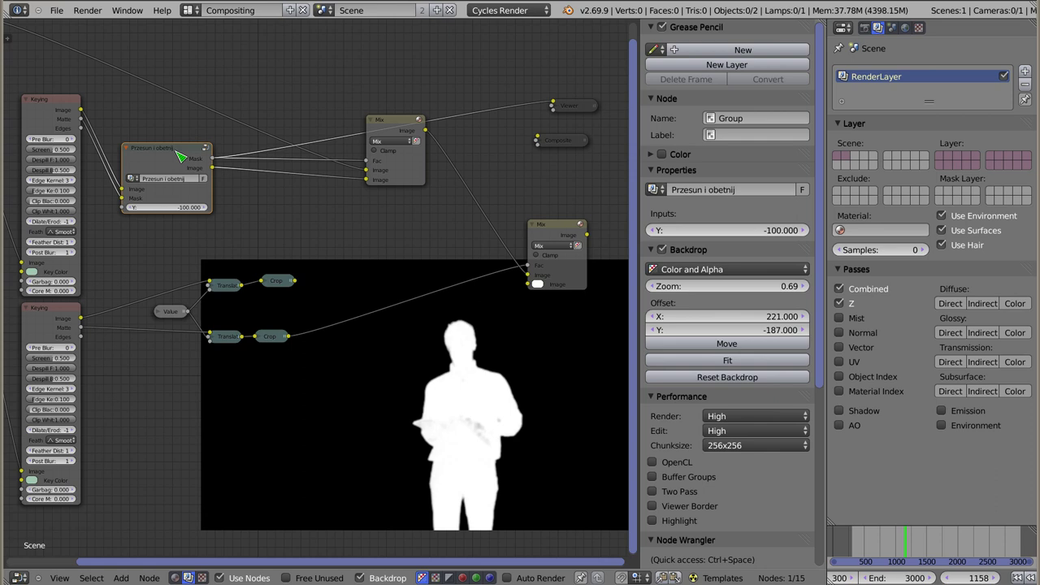
ctrl+shift+click(553, 226)
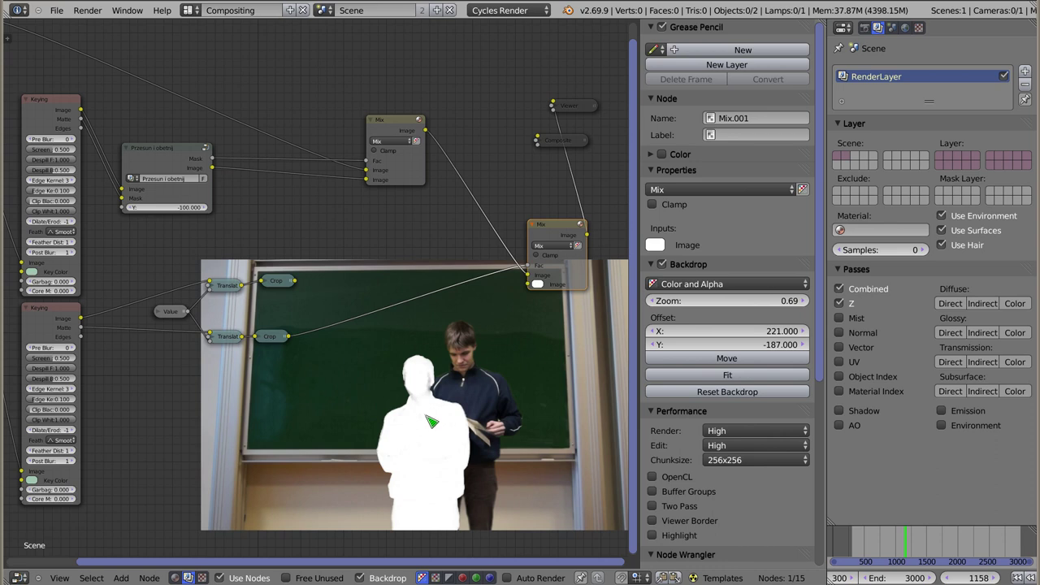
ctrl+shift+click(274, 337)
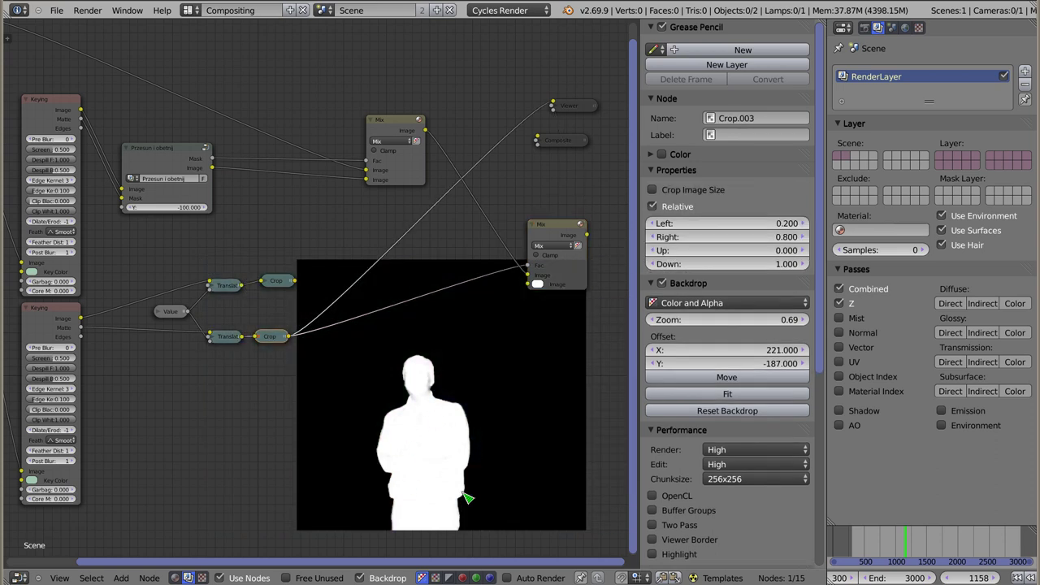
ctrl+shift+click(185, 159)
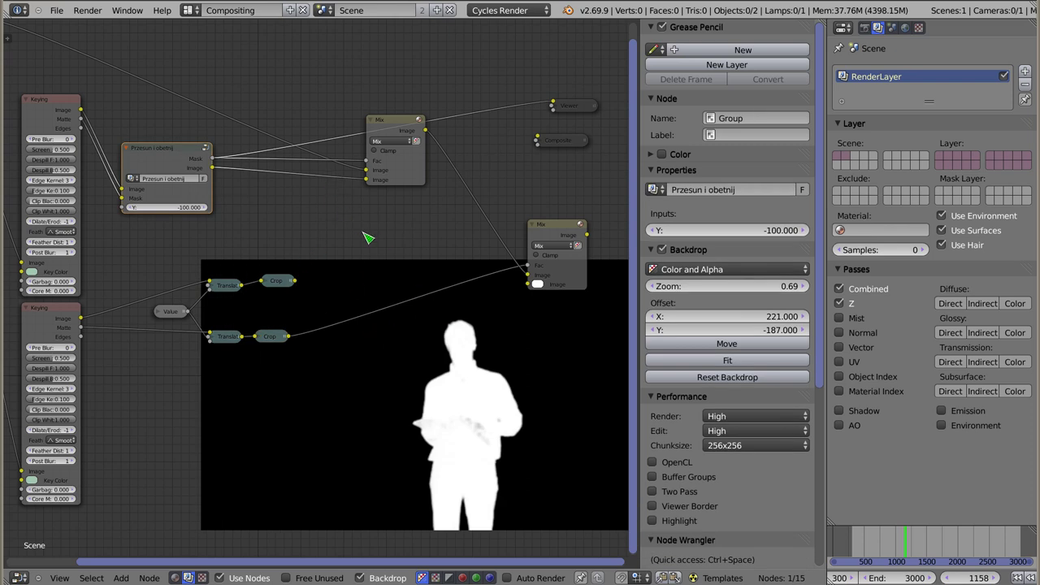
- Add a new Mix node with its blend mode set to Subtract
key(shift+a)
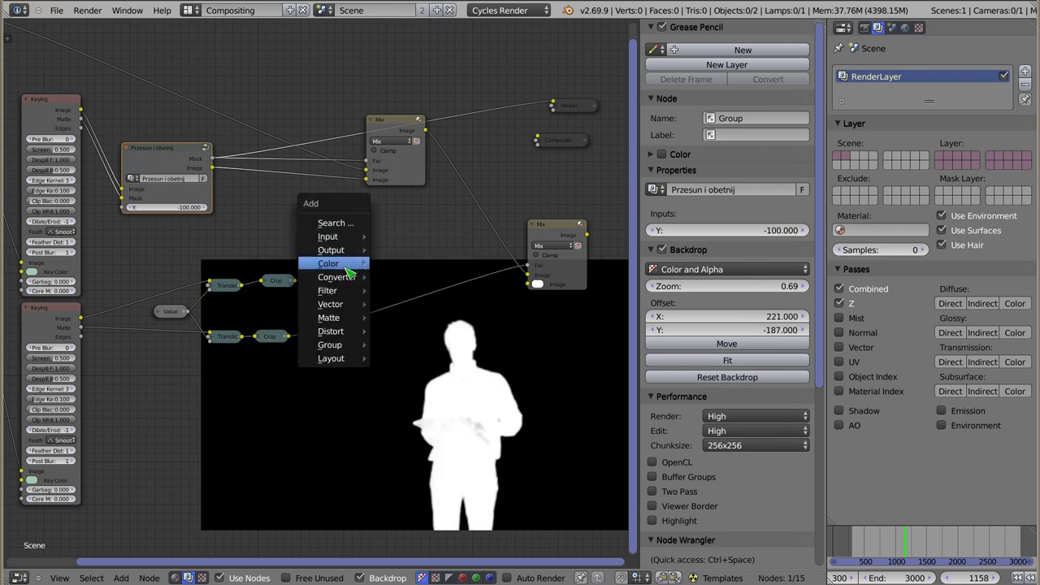
click(398, 262)
click(359, 213)
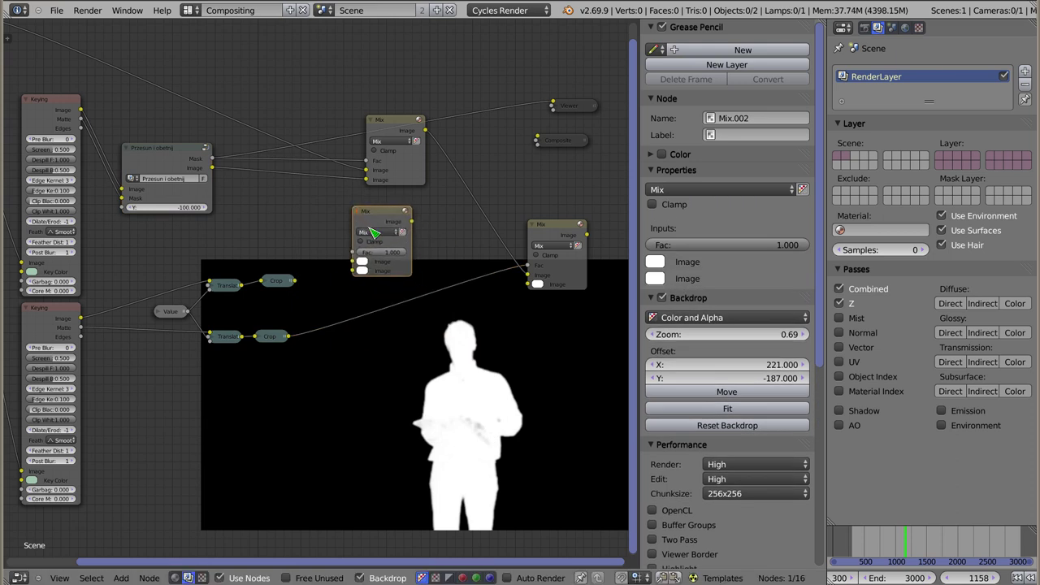
click(381, 232)
click(385, 195)
drag(385, 213, 402, 207)
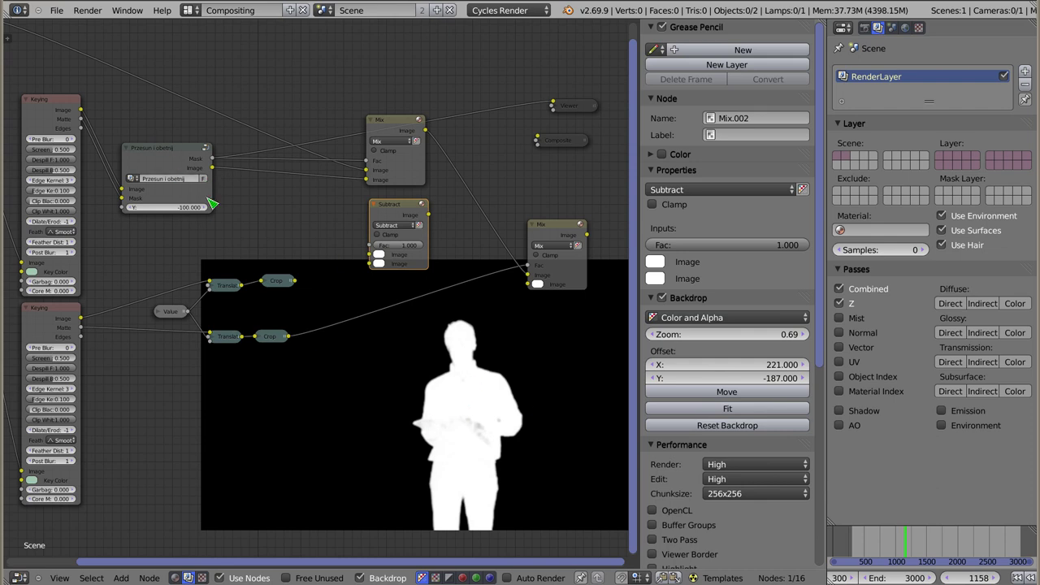
- Feed the group's Image output and the lower Crop output into the Subtract node
drag(212, 167, 374, 260)
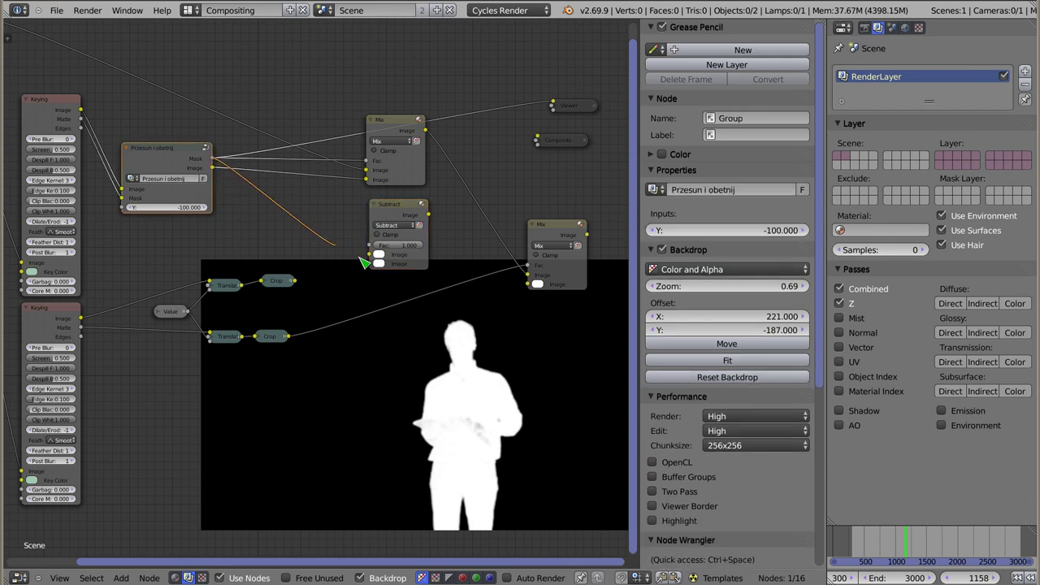
drag(290, 336, 370, 265)
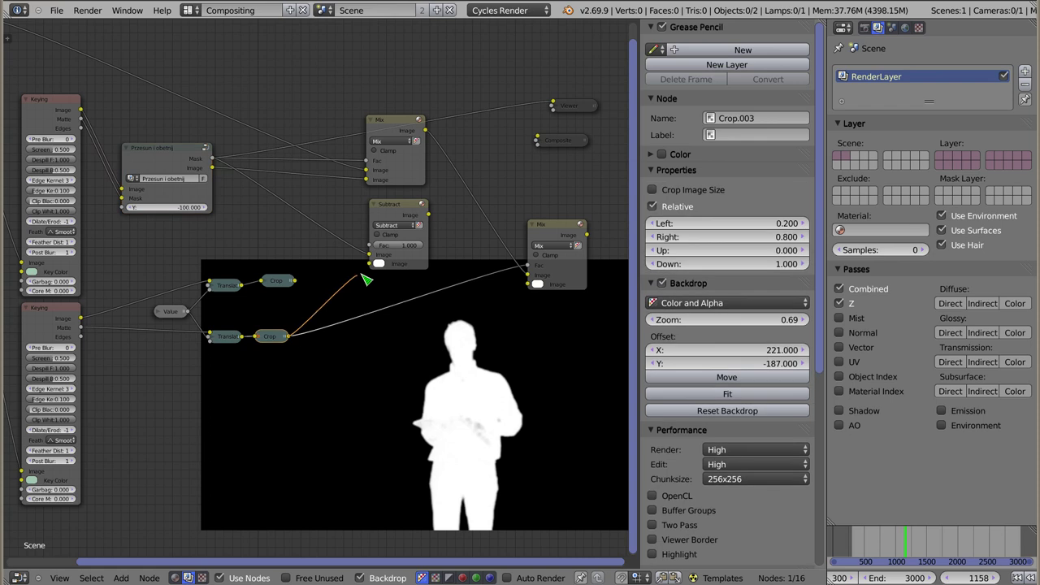
click(409, 209)
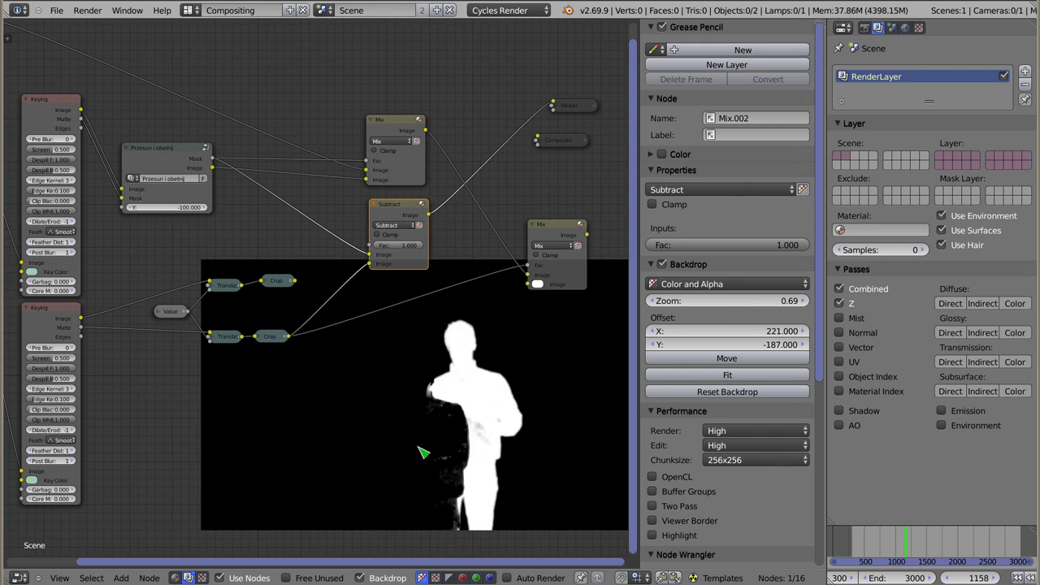
drag(408, 210, 405, 209)
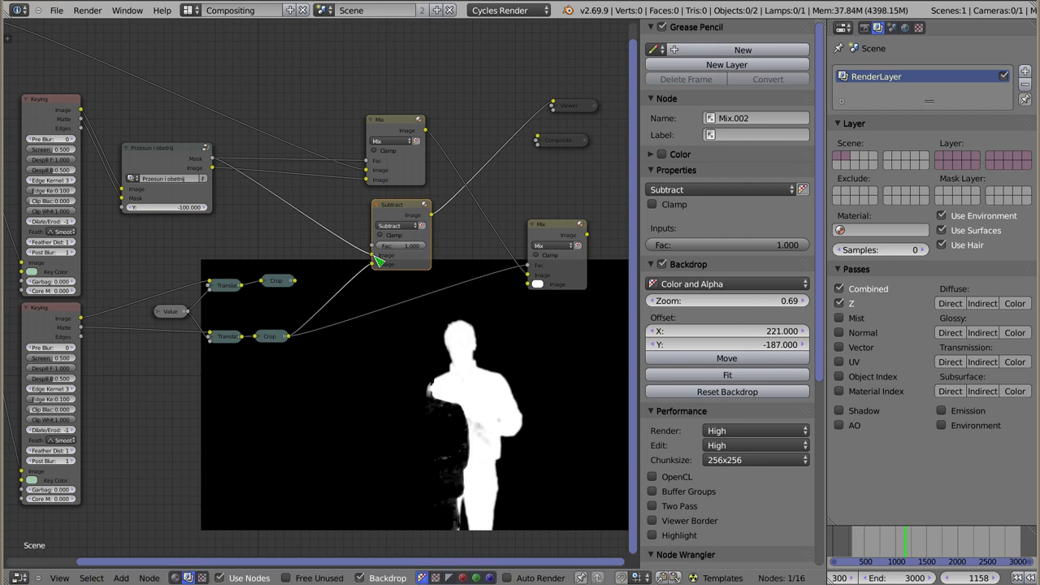
mouse_move(378, 259)
mouse_down()
mouse_move(329, 299)
mouse_move(372, 255)
mouse_up()
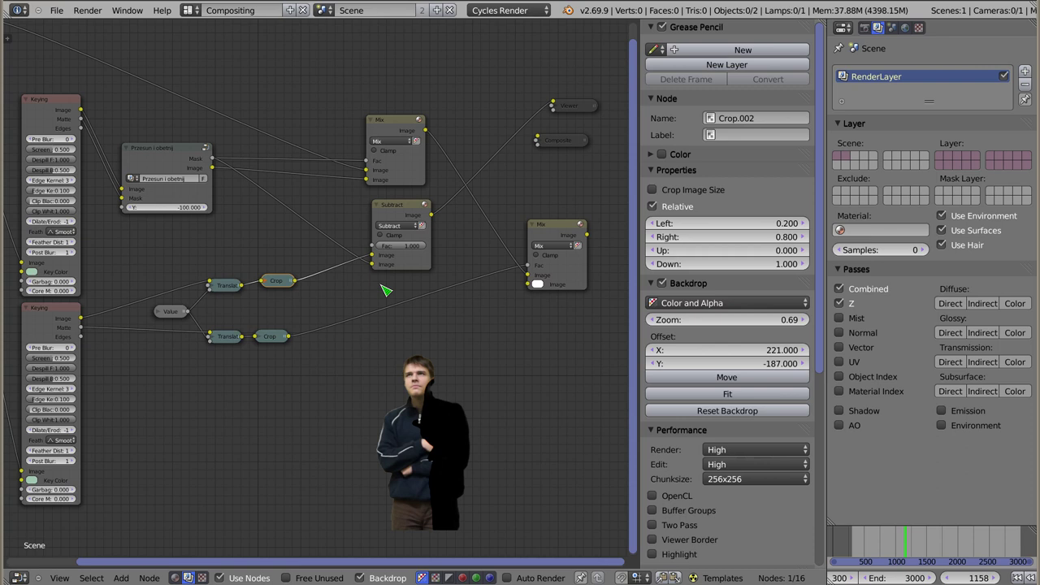
click(398, 211)
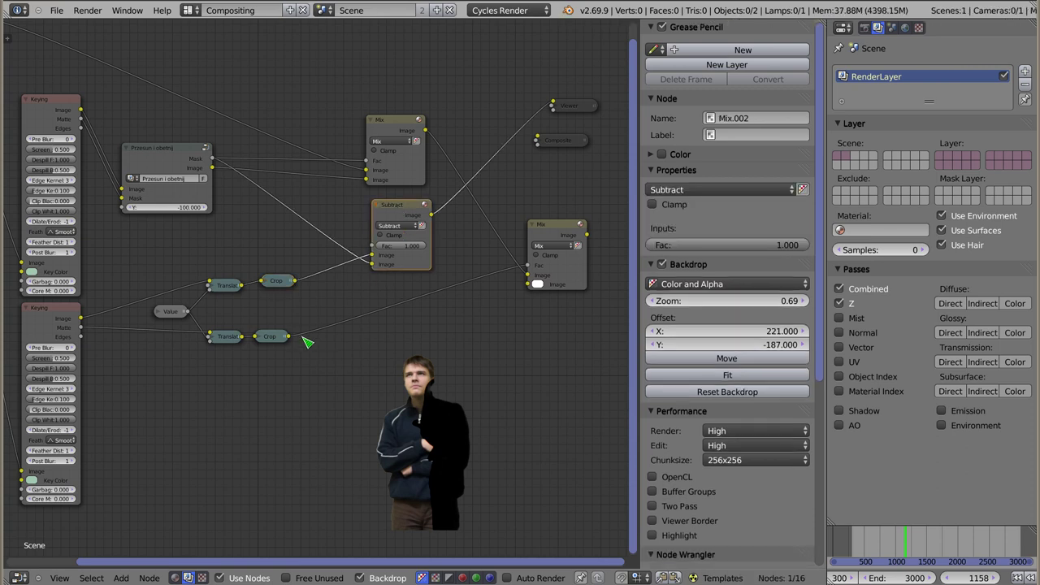
drag(288, 335, 372, 264)
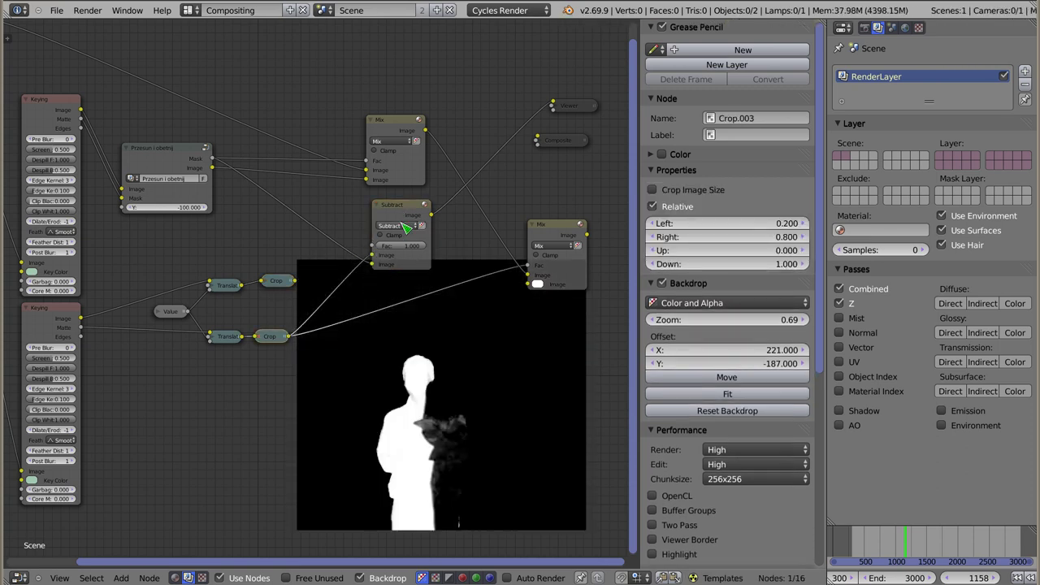
click(406, 210)
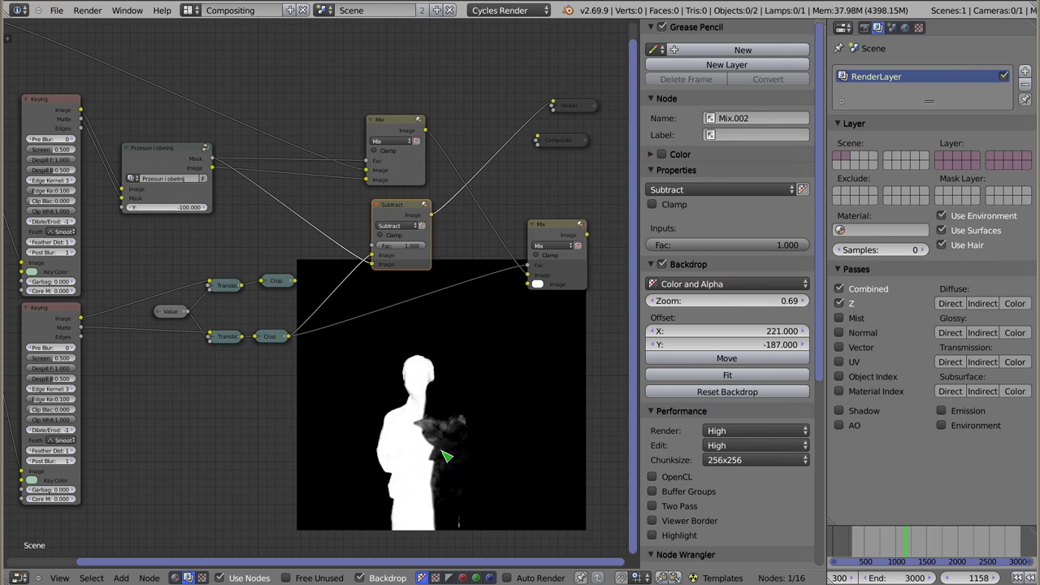
- Set the Subtract Fac to 2 with Clamp enabled, then preview the final Mix
click(411, 247)
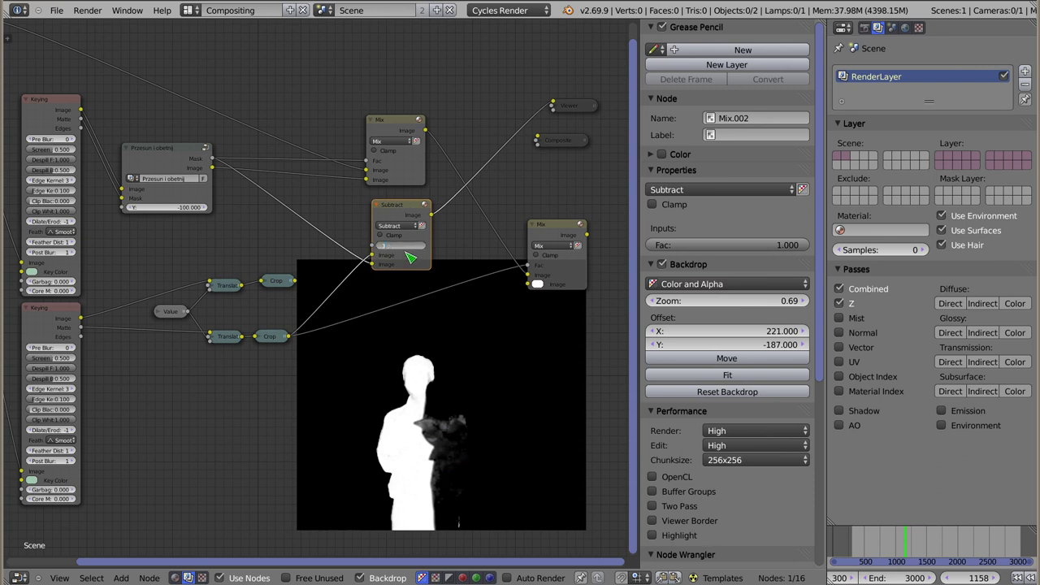
text(2)
key(Return)
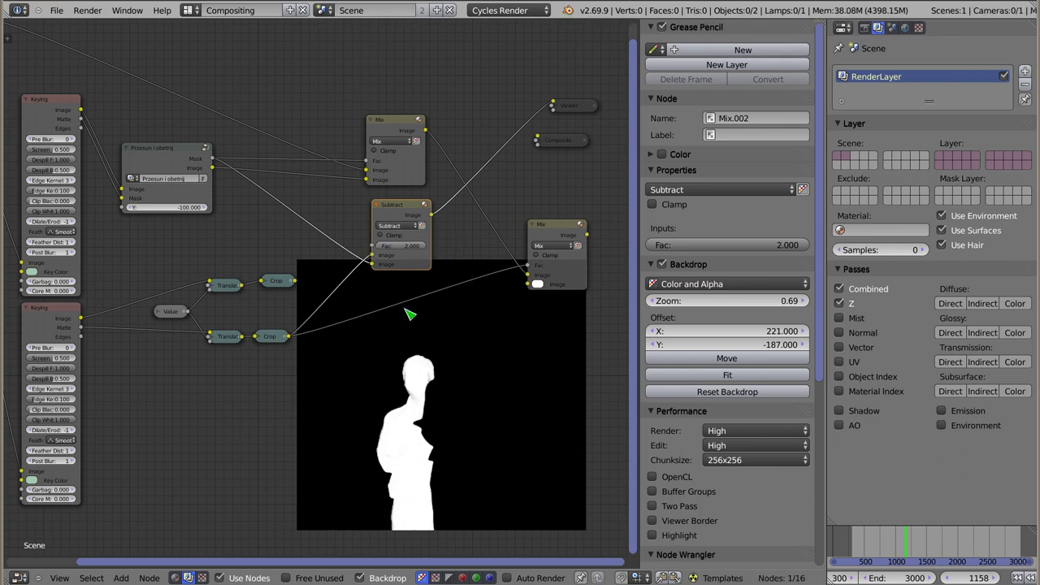
click(381, 235)
drag(403, 205, 395, 217)
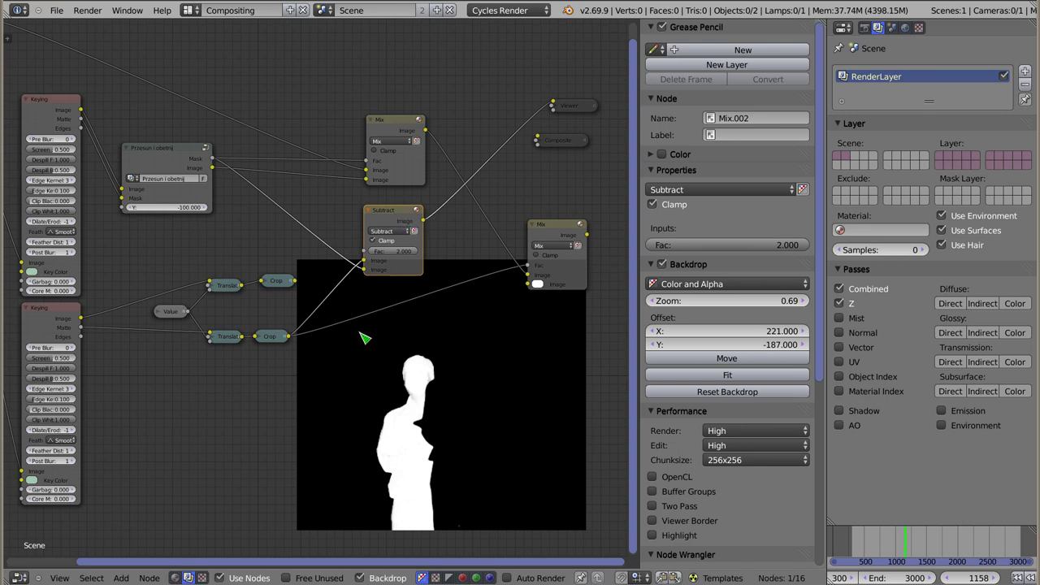
ctrl+shift+click(543, 261)
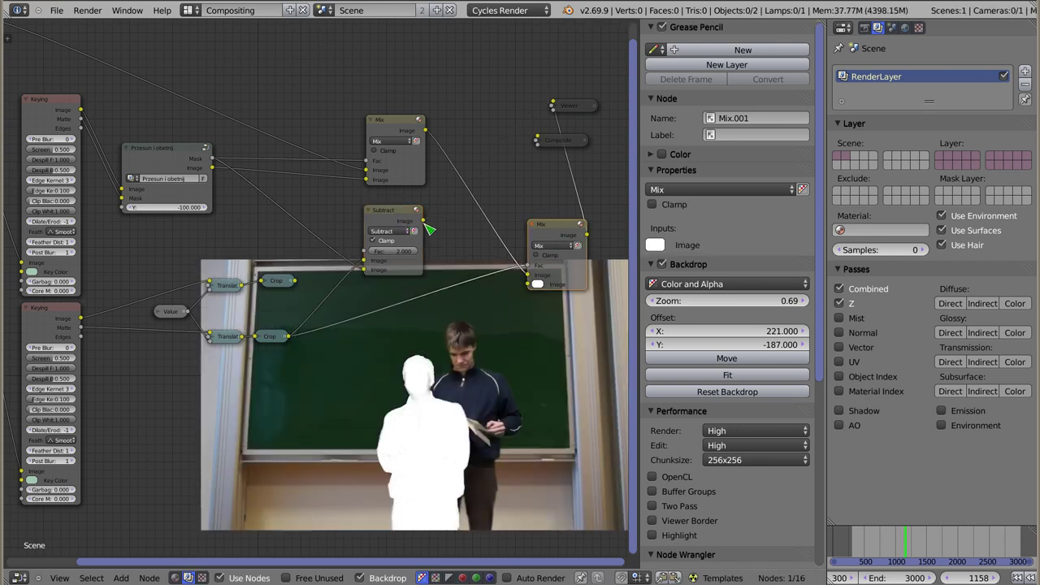
- Plug the Subtract result and top Crop output into the final Mix, then tidy the layout
drag(424, 222, 529, 268)
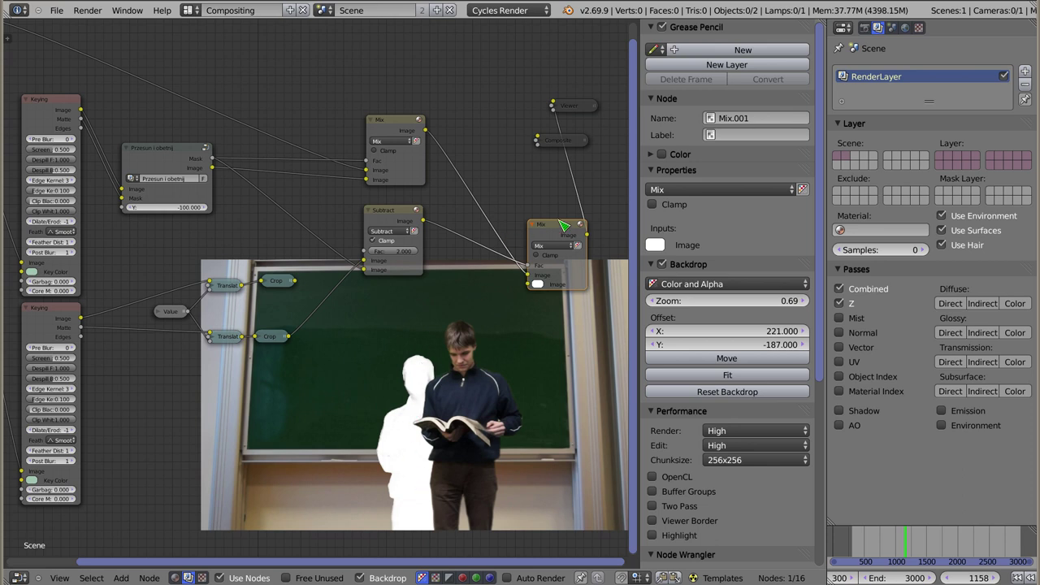
drag(561, 224, 531, 208)
drag(296, 282, 497, 268)
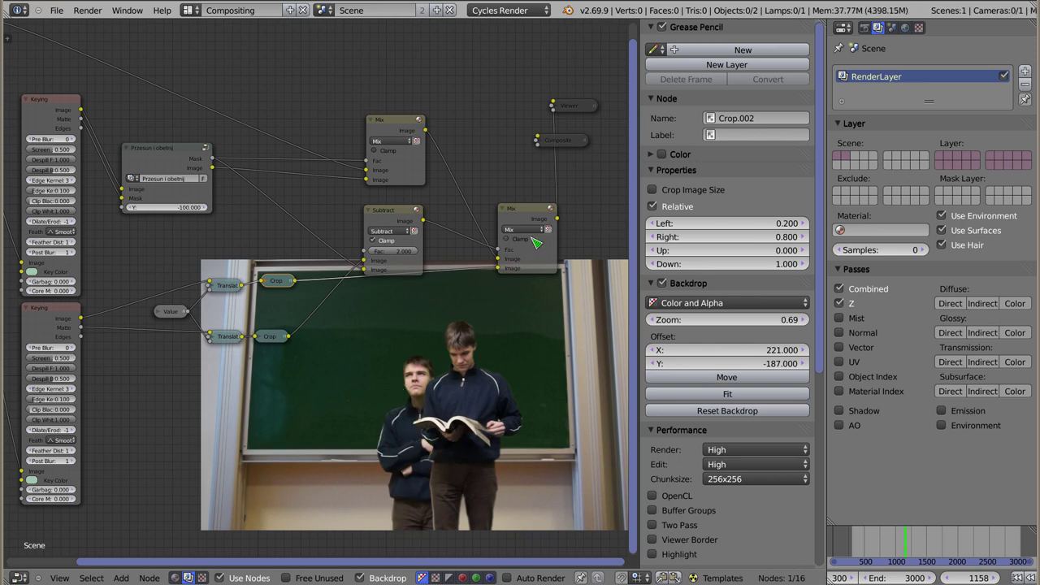
drag(536, 215, 508, 207)
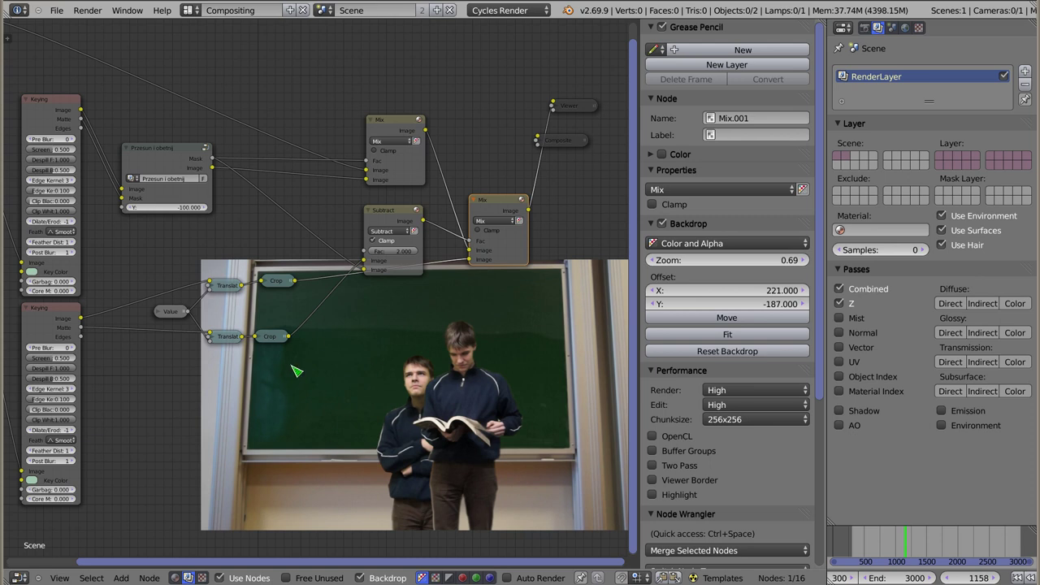
drag(172, 323, 132, 327)
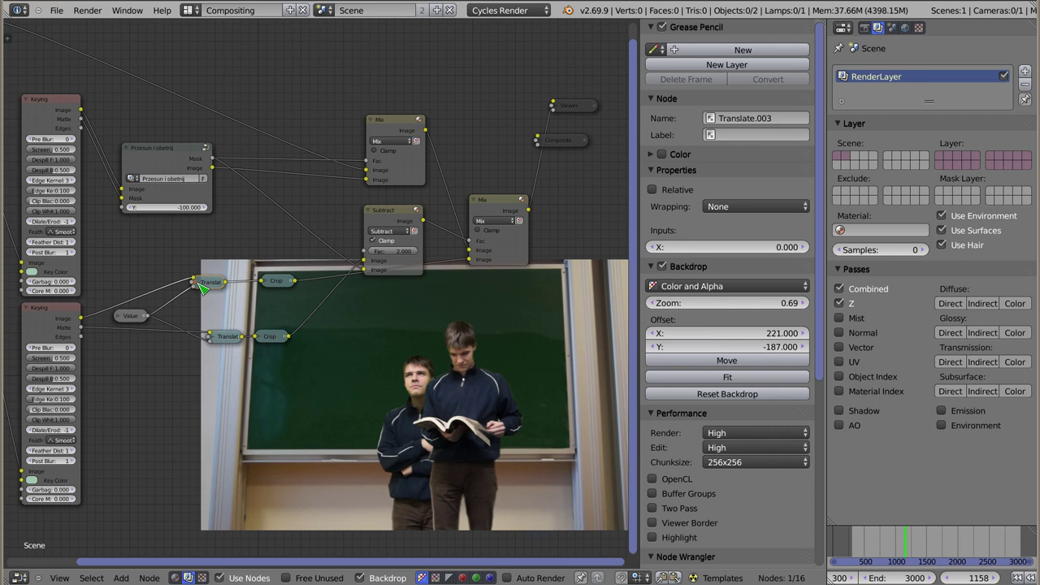
- Expand both Translate nodes and wire a duplicated Value node into a Translate X input
key(h)
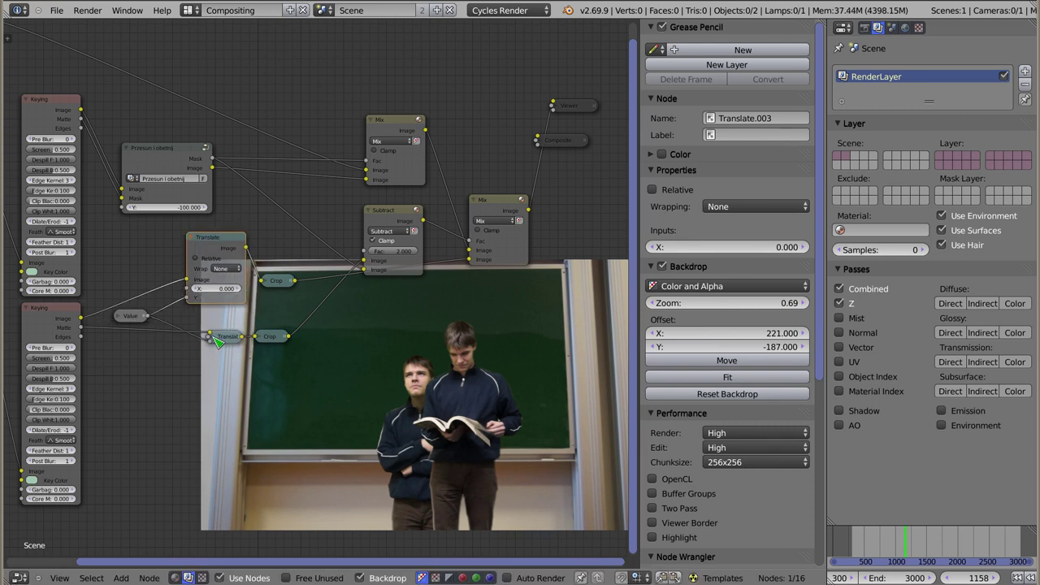
key(h)
drag(217, 341, 197, 353)
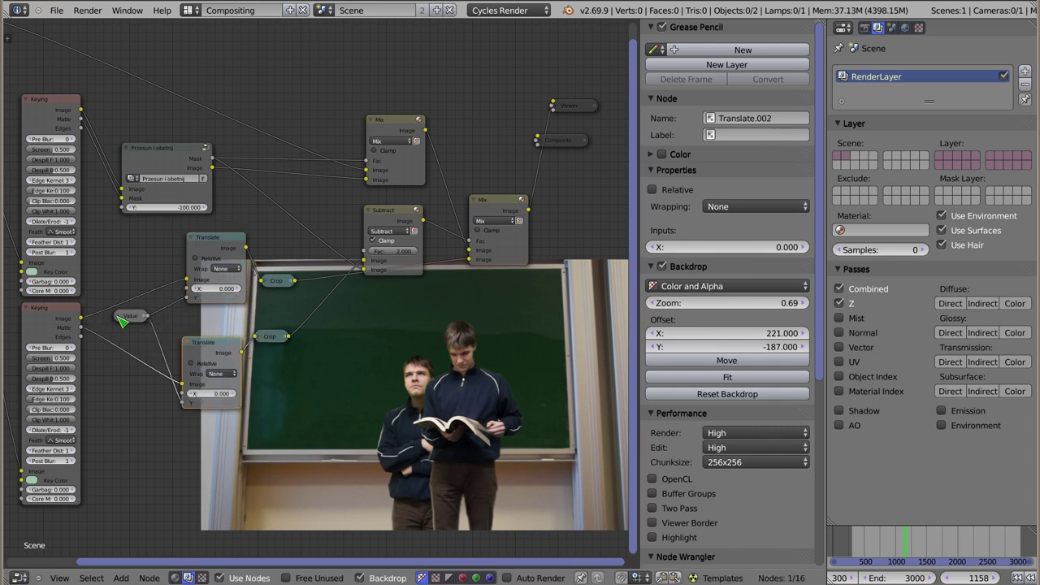
drag(122, 322, 148, 329)
key(shift+d)
click(132, 403)
drag(136, 403, 186, 288)
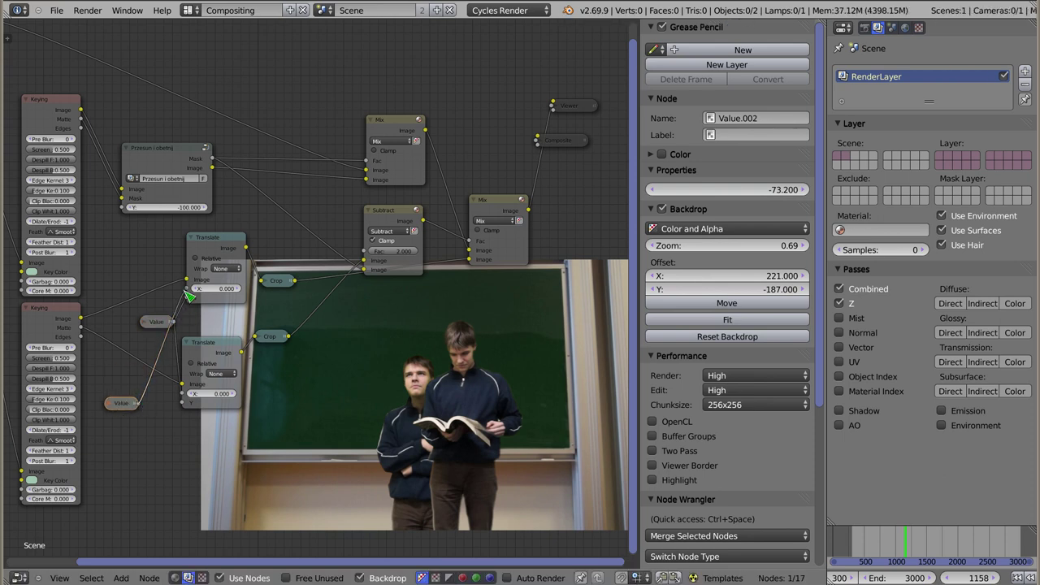
drag(139, 404, 184, 394)
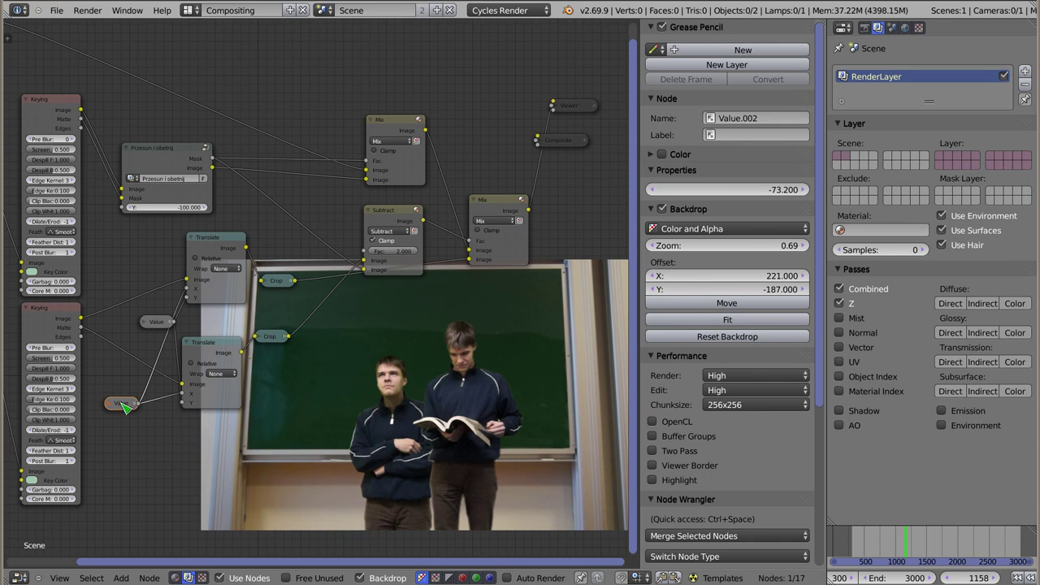
- Drag the two Value offsets to -14.300 and -235.800
key(h)
scroll(127, 406, up, 3)
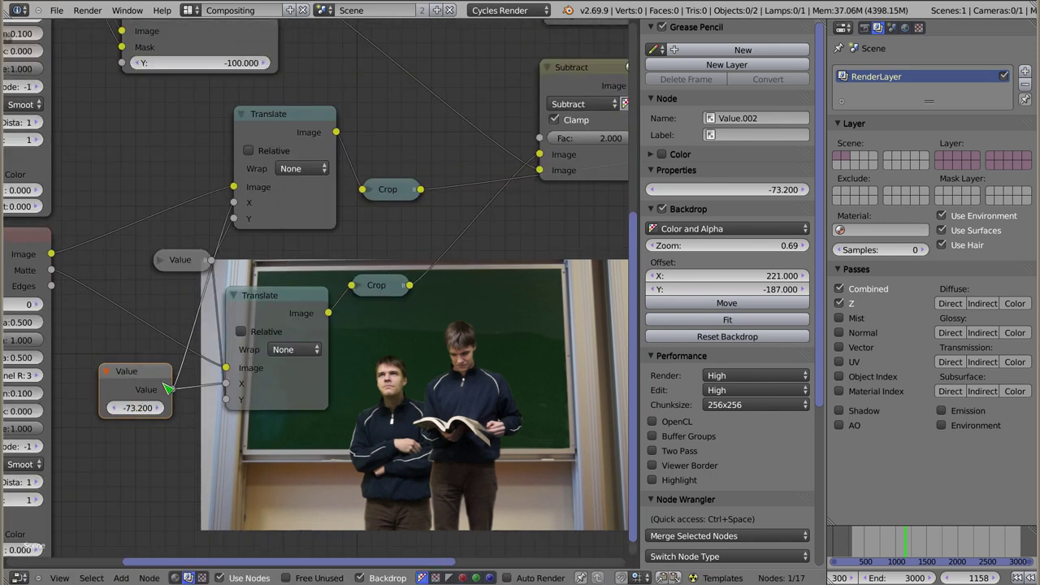
middle_drag(166, 388, 169, 304)
drag(138, 324, 122, 324)
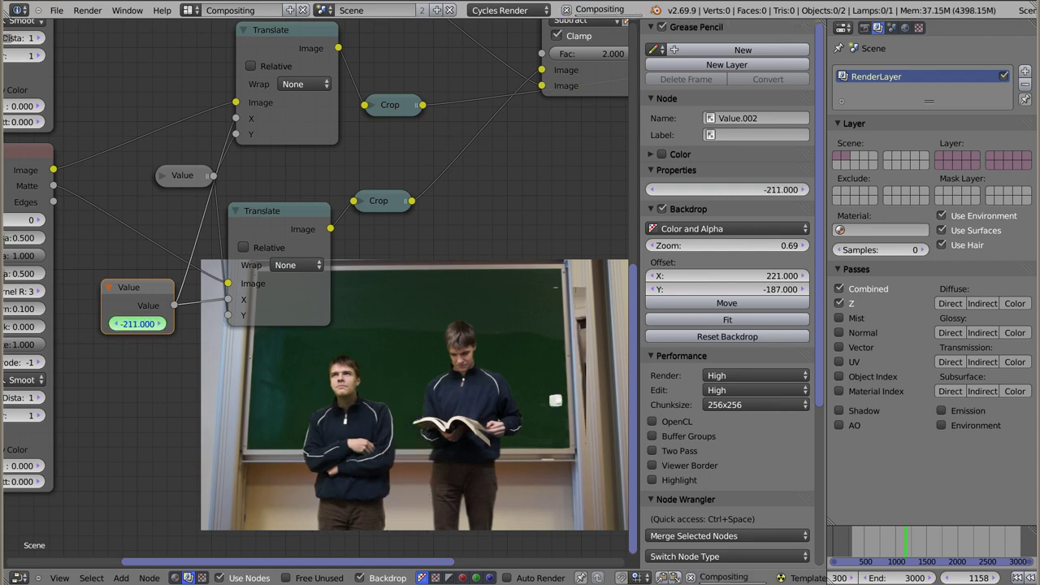
click(165, 179)
drag(186, 195, 129, 188)
drag(138, 223, 155, 224)
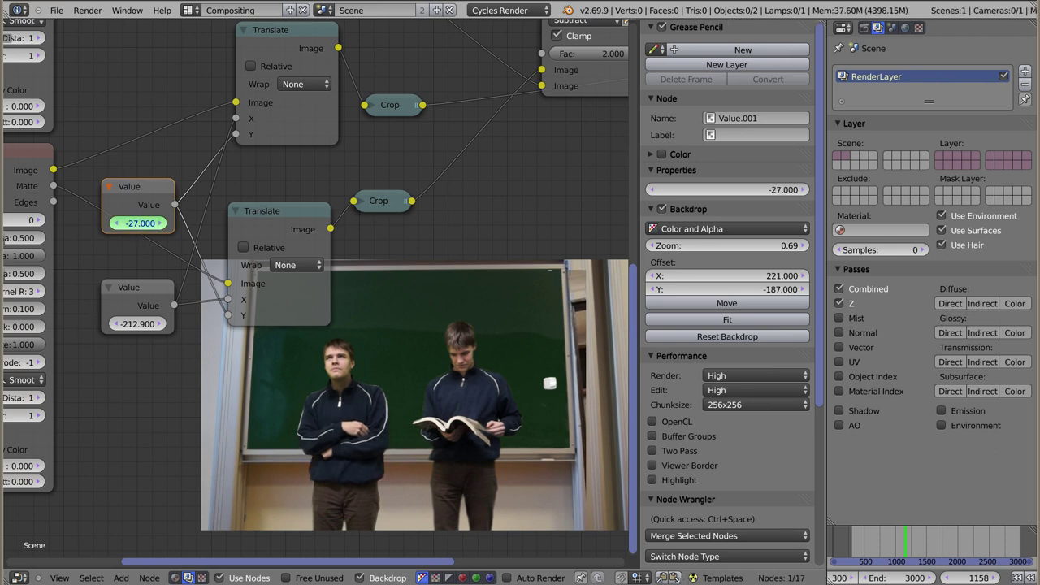
drag(154, 224, 162, 223)
drag(140, 186, 137, 183)
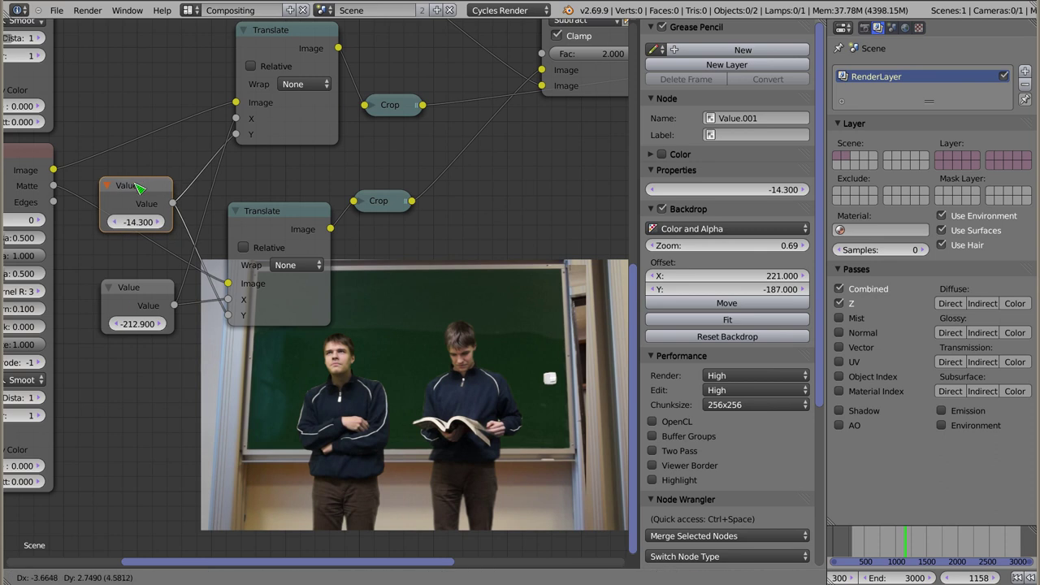
mouse_move(144, 295)
mouse_down()
mouse_move(144, 284)
mouse_move(145, 320)
mouse_move(156, 317)
mouse_up()
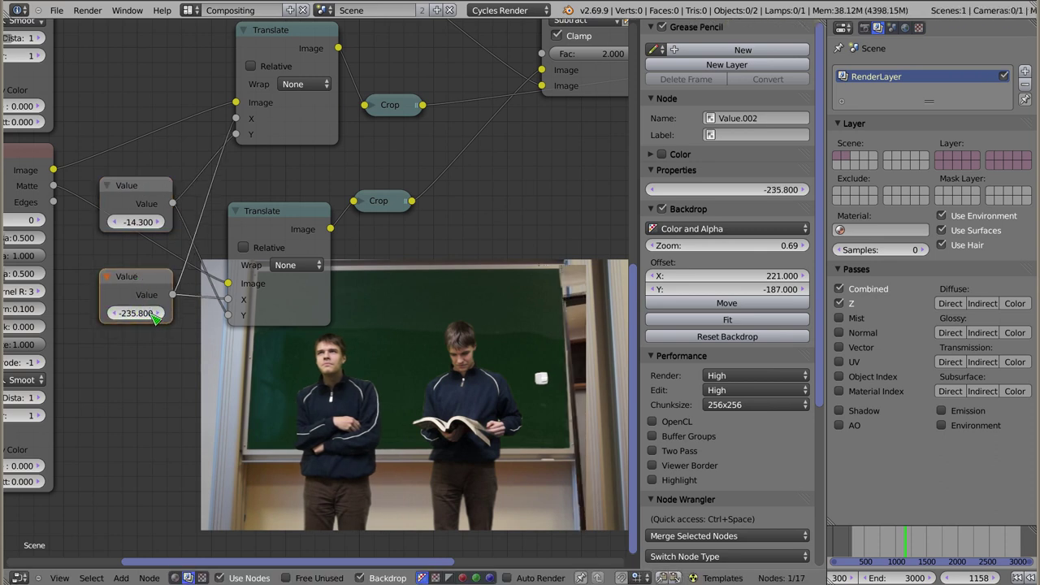
- Collapse both Translate nodes and move them lower in the tree
drag(285, 36, 286, 79)
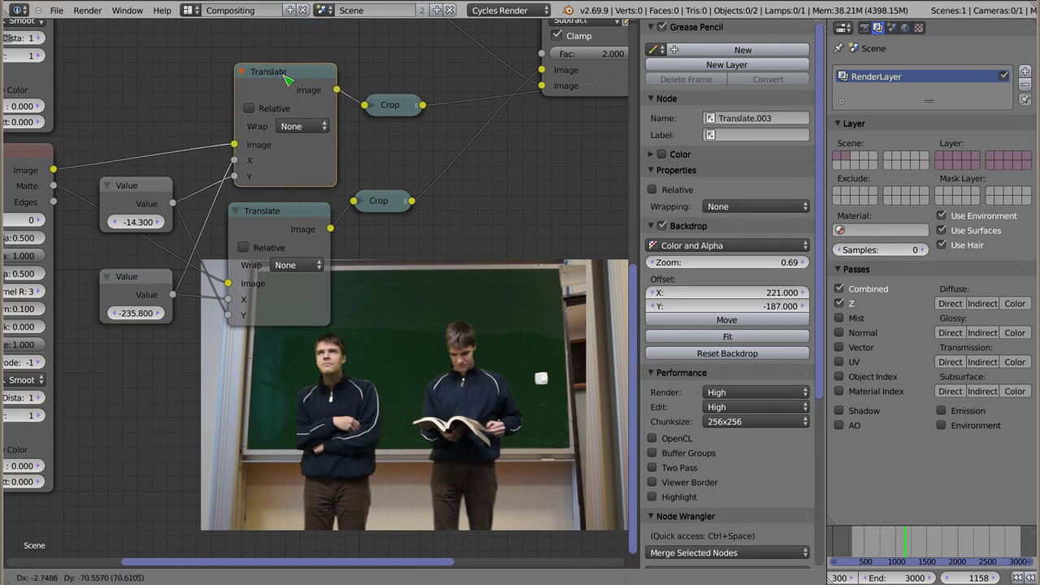
click(242, 73)
click(240, 213)
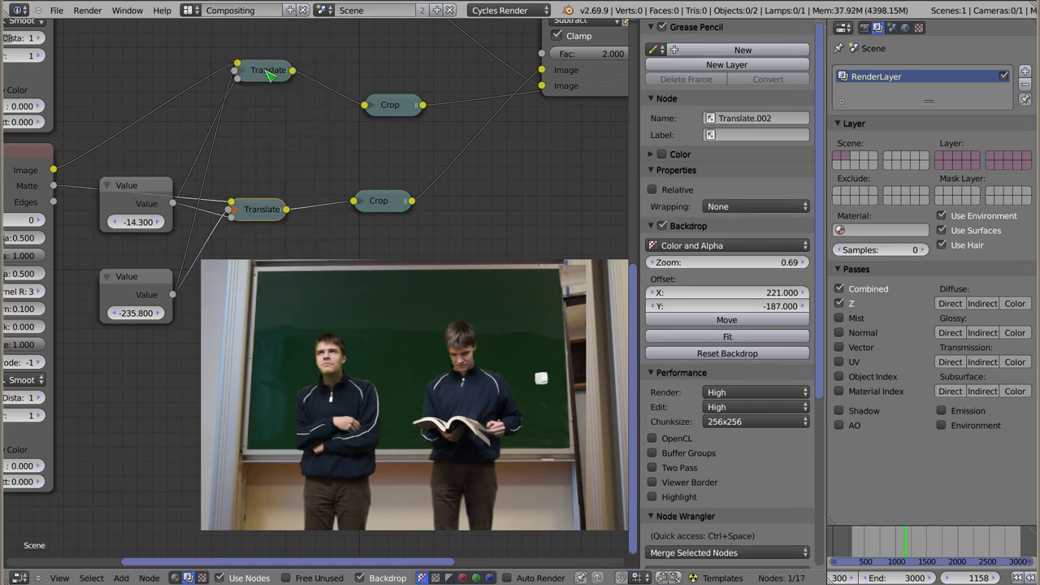
drag(248, 205, 264, 254)
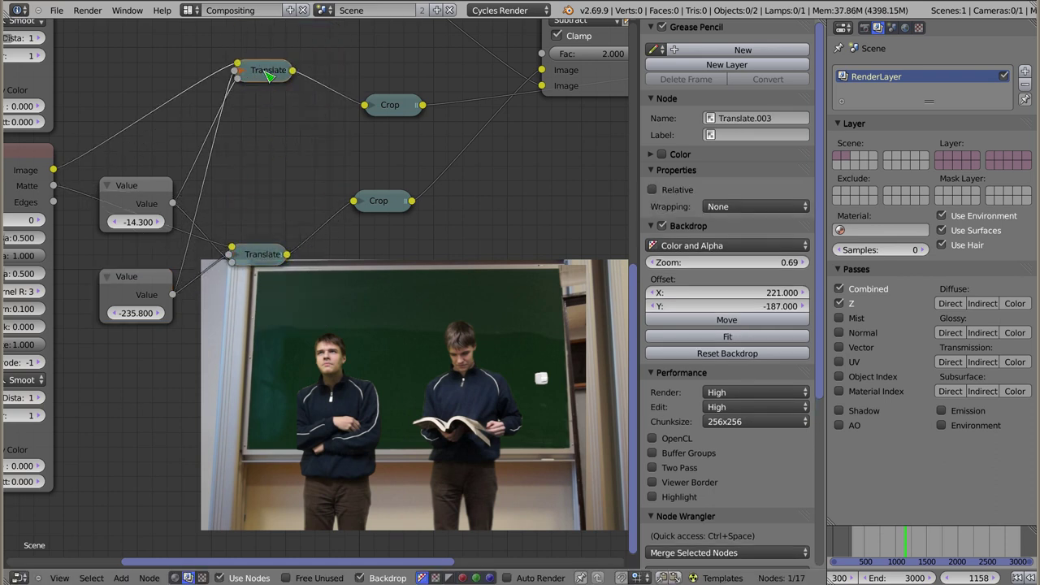
drag(260, 64, 271, 198)
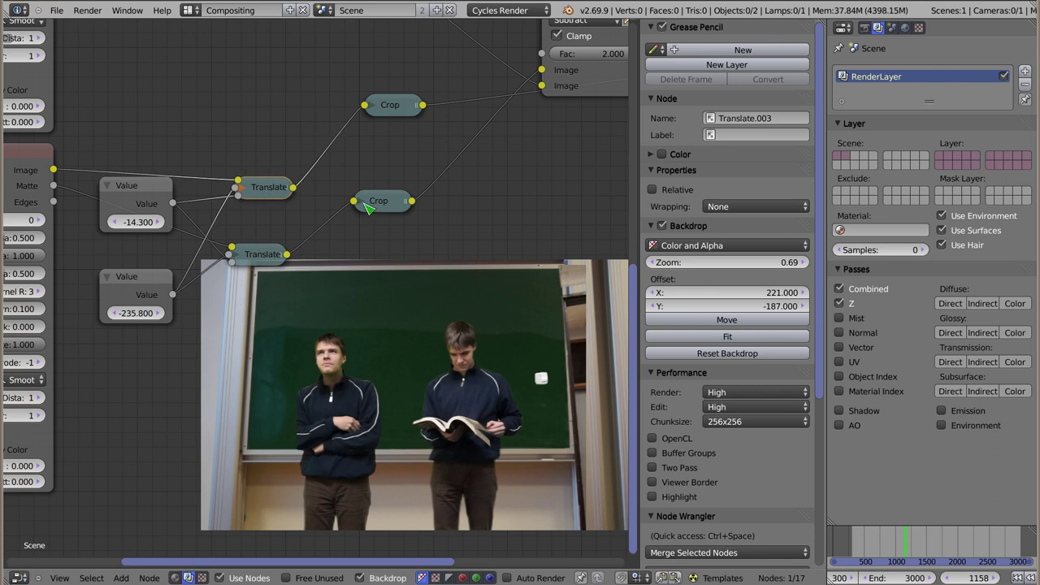
- Expand both Crop nodes to reveal their settings and reposition them
click(368, 208)
key(h)
drag(369, 209, 369, 169)
click(378, 117)
key(h)
key(g)
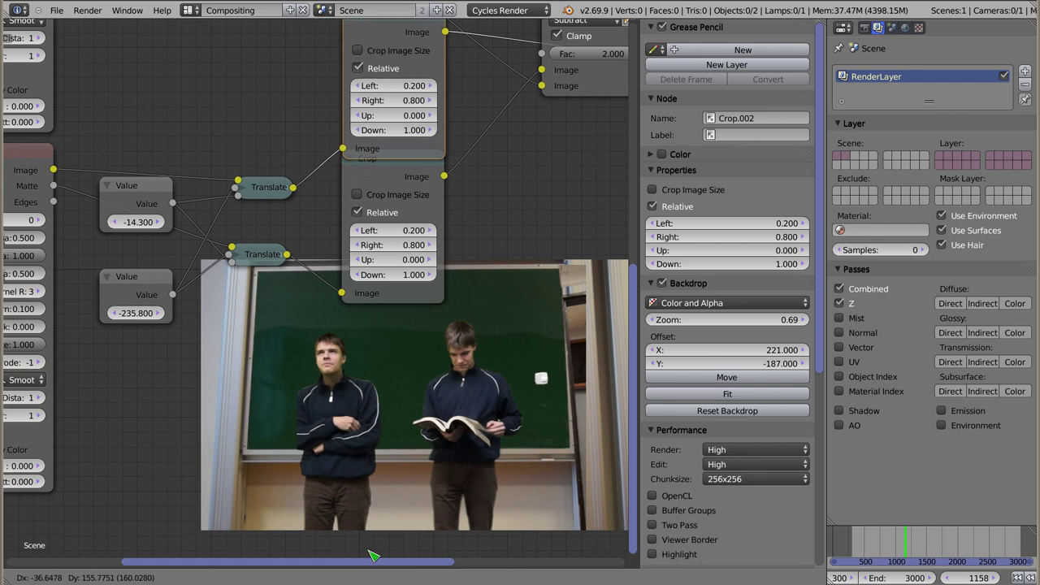
click(373, 556)
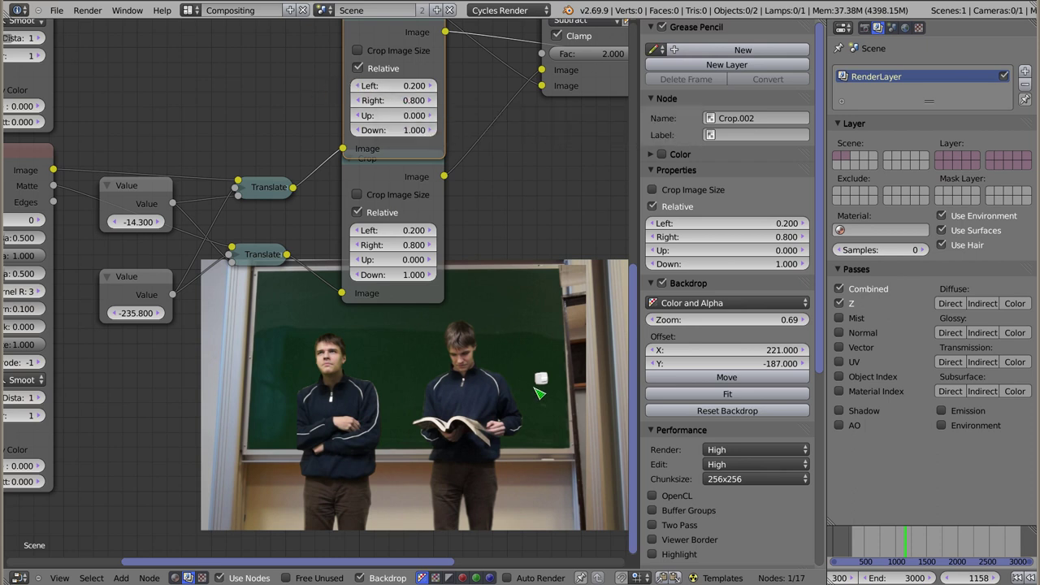
- Lower both Crop Right values to 0.600 and check the result at frame 1366
click(359, 101)
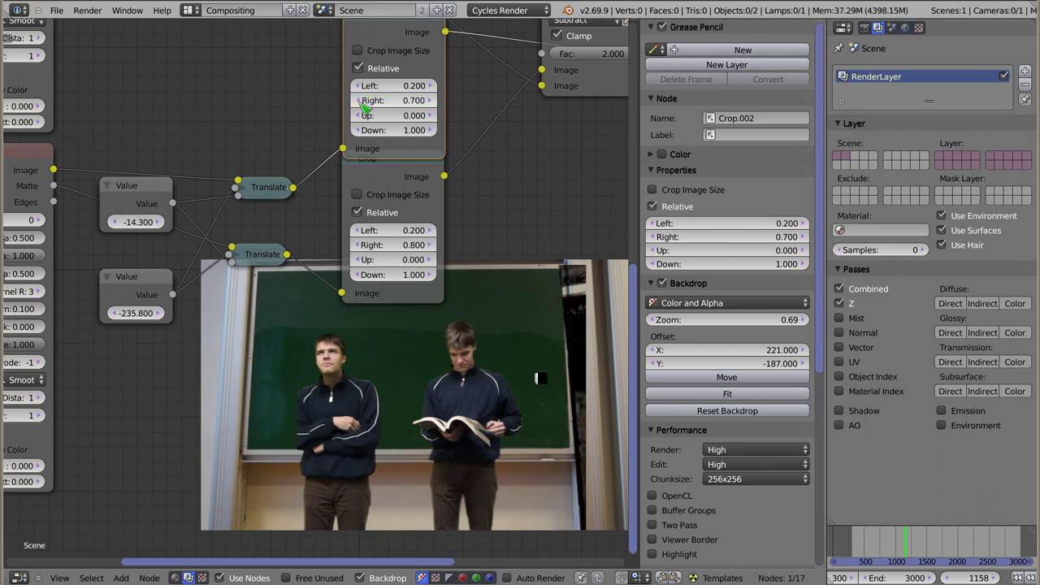
click(357, 244)
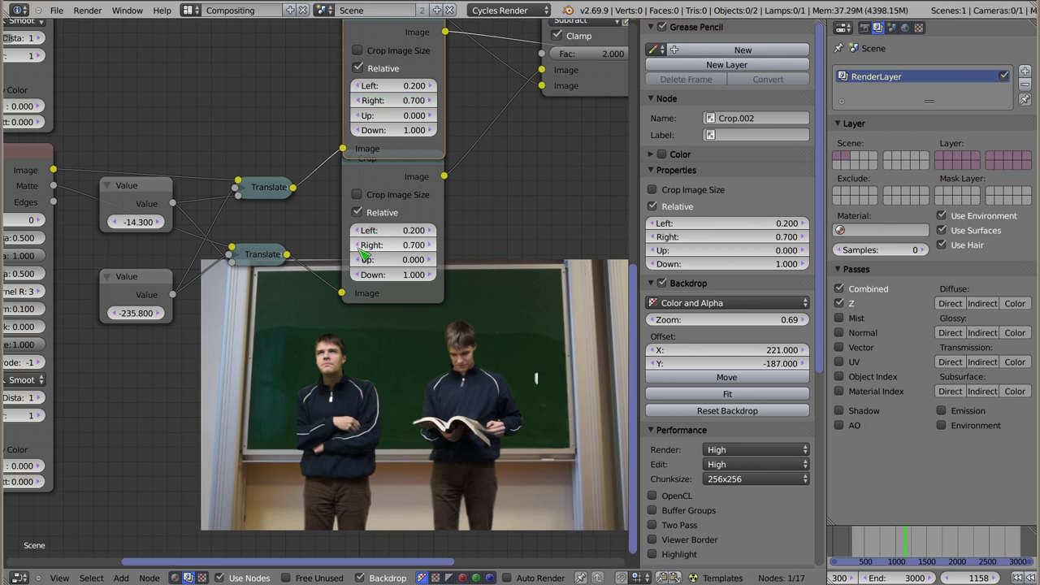
click(357, 100)
click(391, 103)
key(Return)
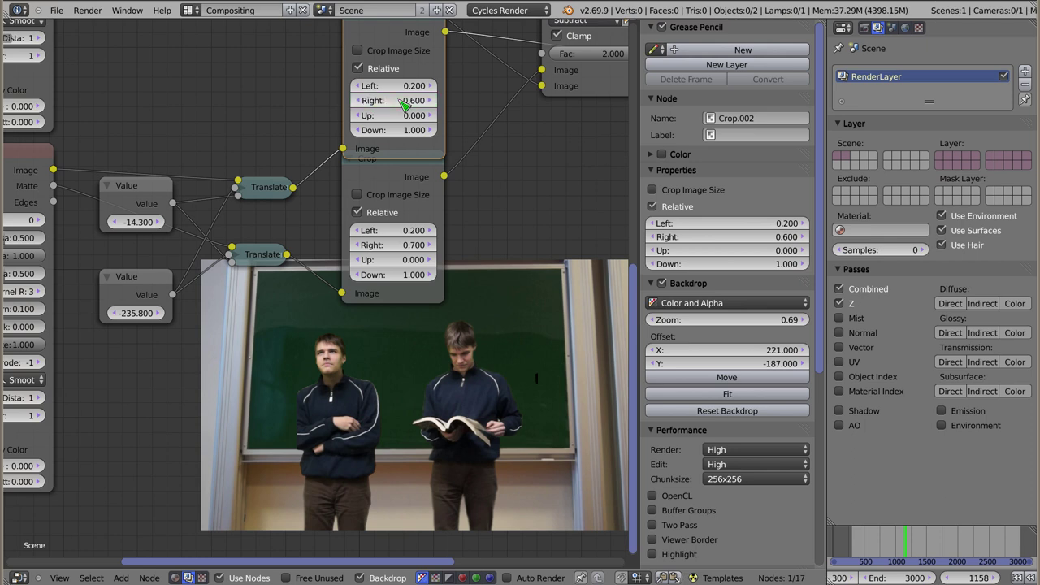
click(357, 246)
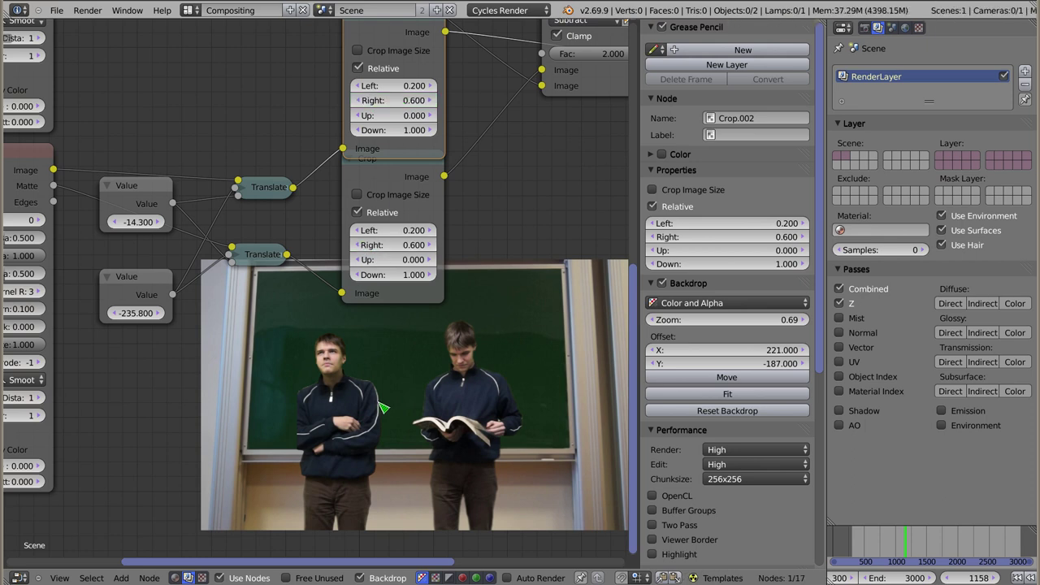
drag(922, 551, 944, 544)
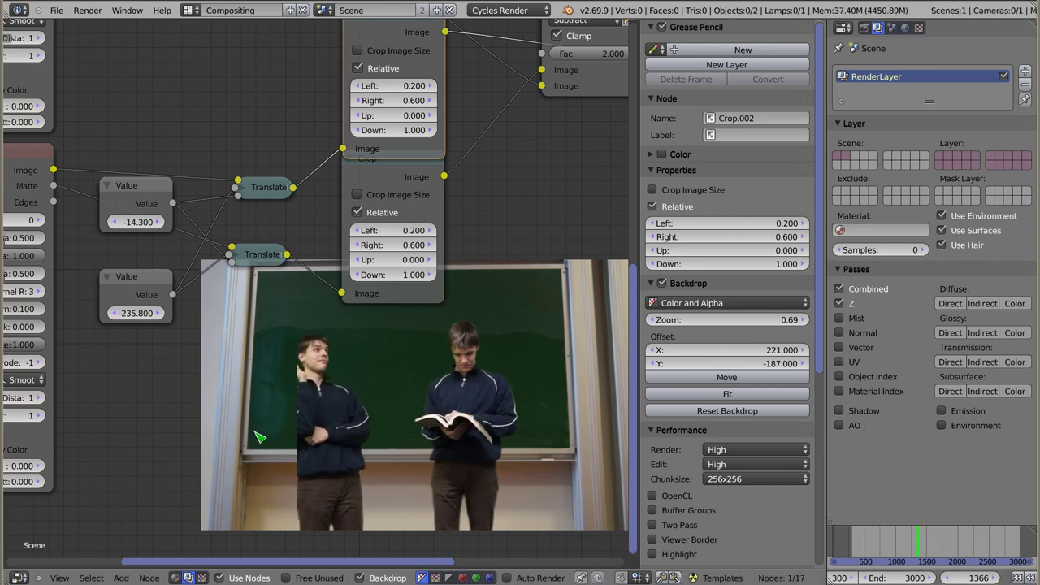
- Reduce both Crop Left values to 0.100 and step through frames to check the crop
click(355, 230)
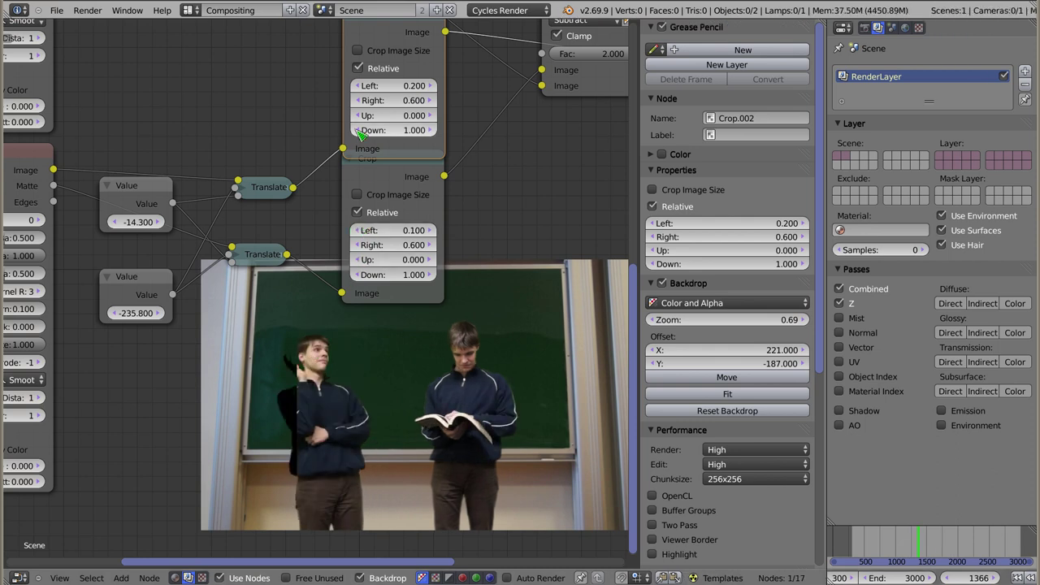
click(355, 85)
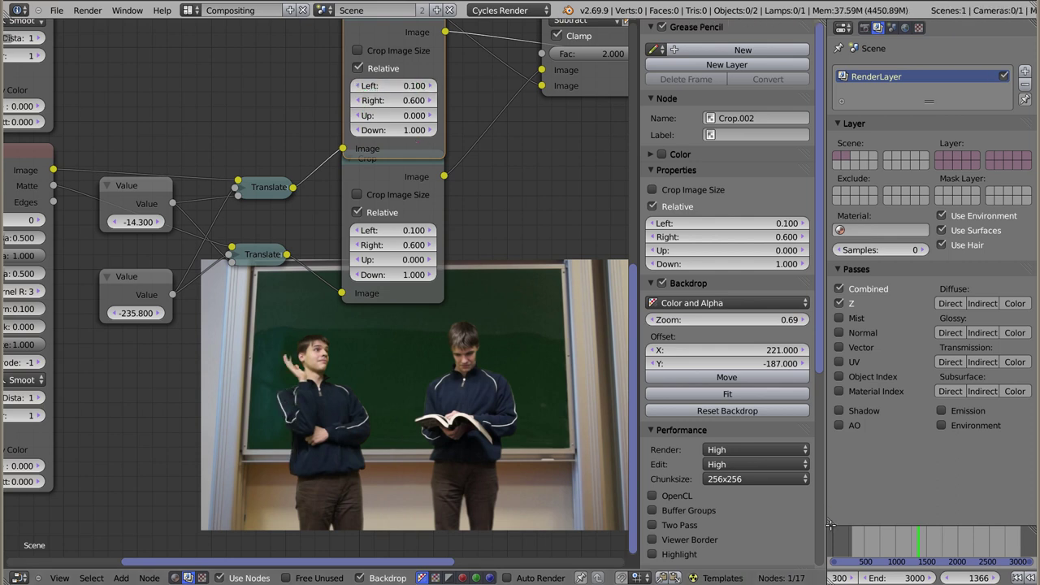
drag(918, 551, 944, 545)
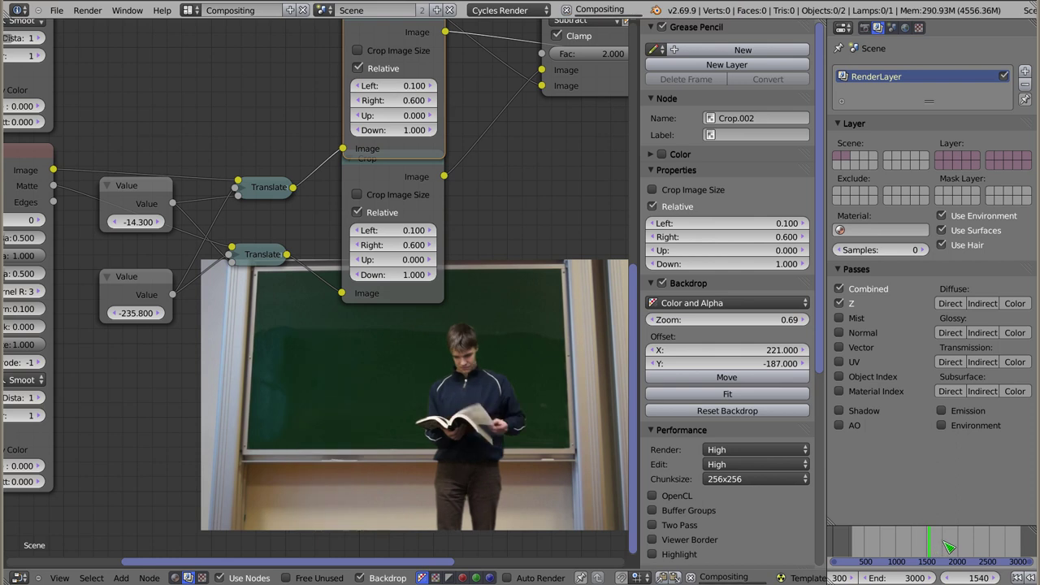
drag(942, 542, 928, 550)
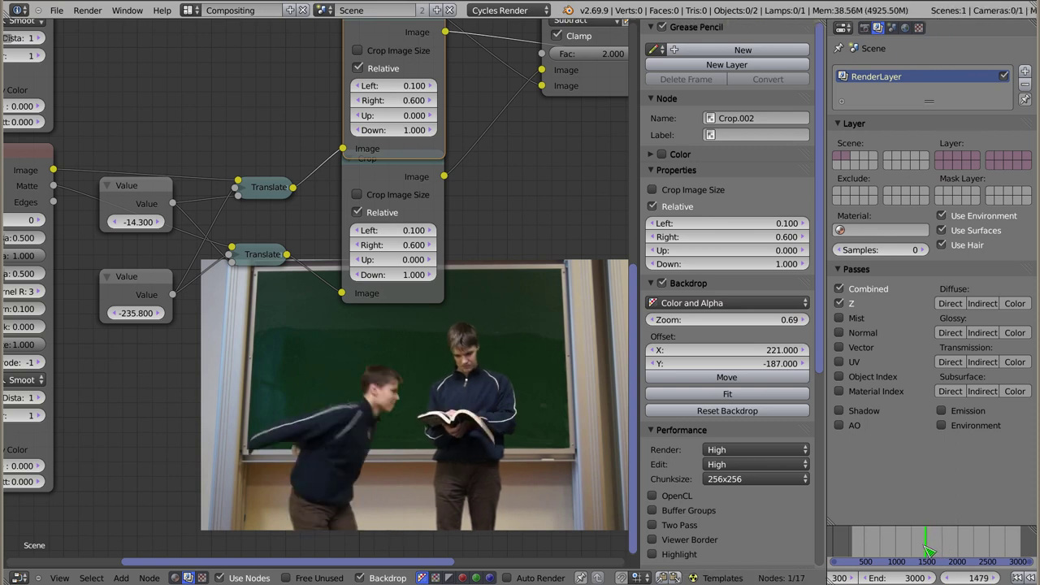
key(Left)
key(Left)
key(Left)
key(Left)
key(Left)
key(Left)
key(Left)
key(Right)
key(Right)
key(Right)
key(Right)
key(Right)
key(Right)
key(Right)
key(Right)
key(Right)
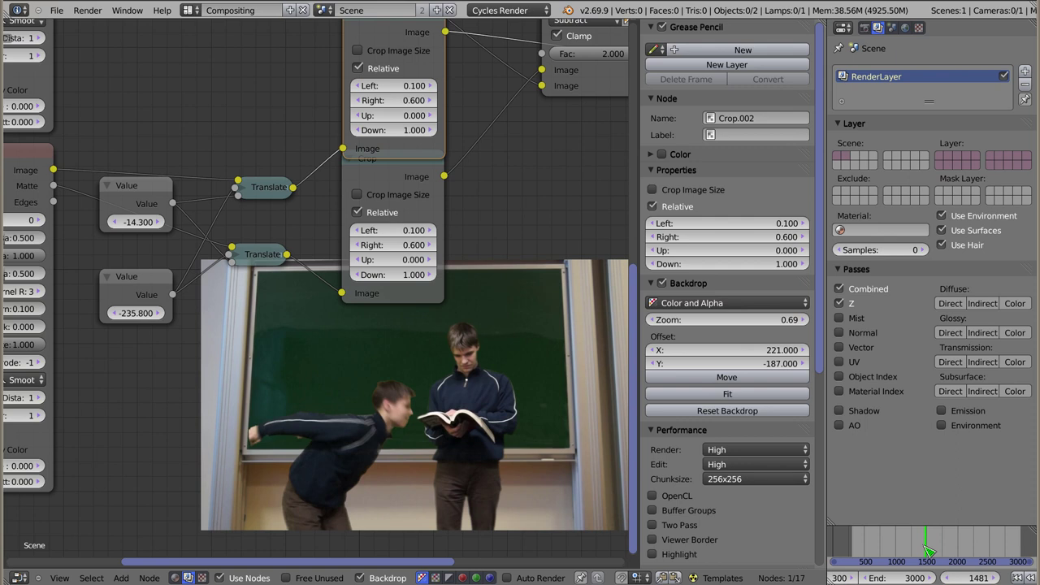
key(Right)
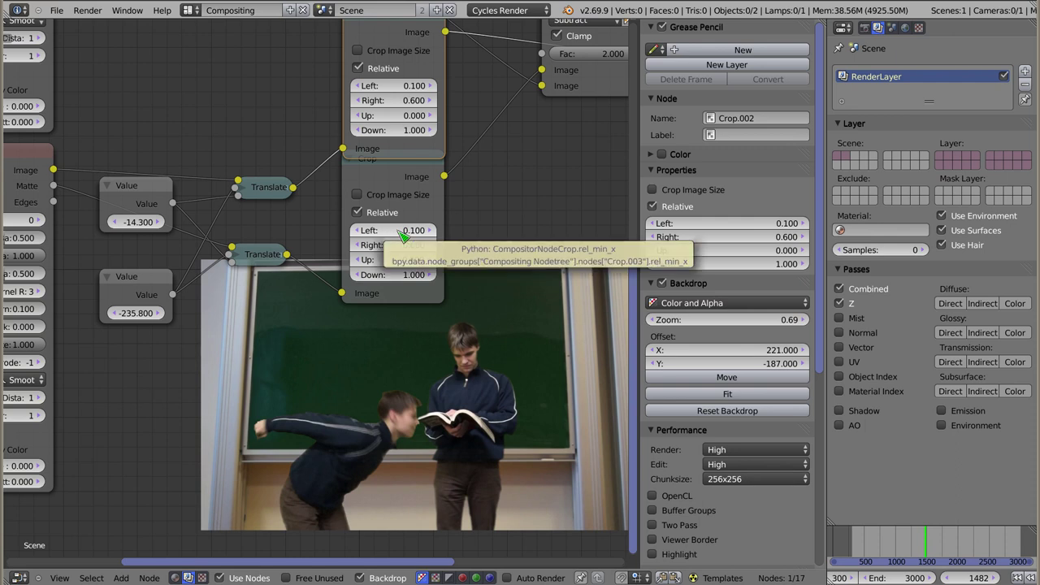
key(Left)
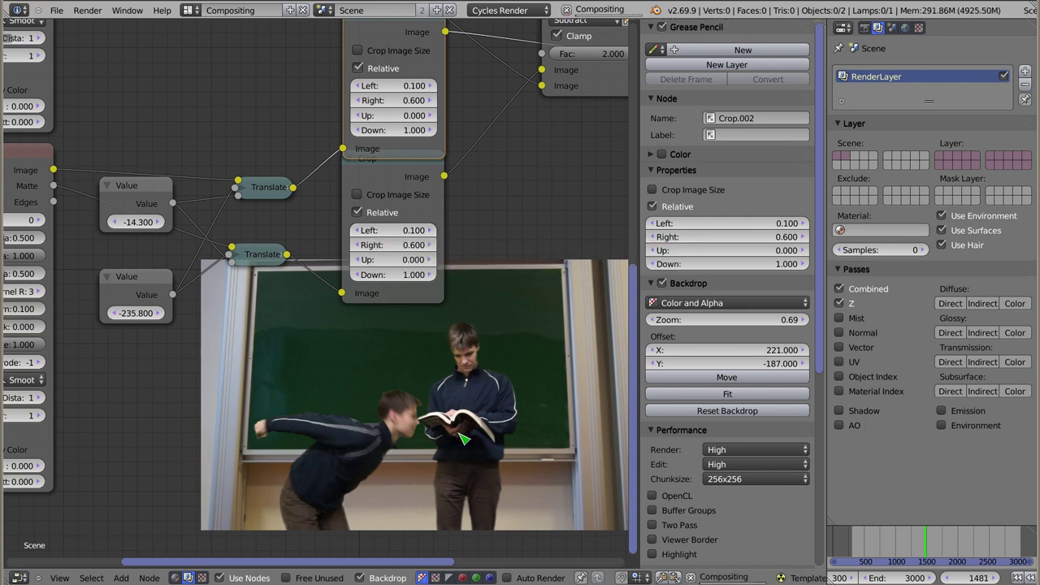
key(Left)
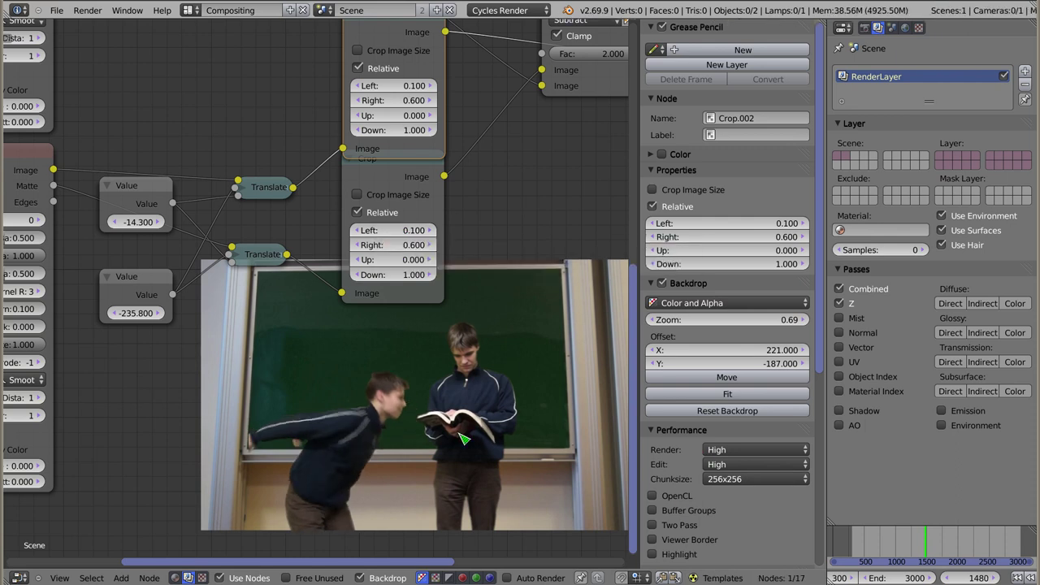
- Set both Crop Left edges to 0.099
click(400, 232)
text(.099)
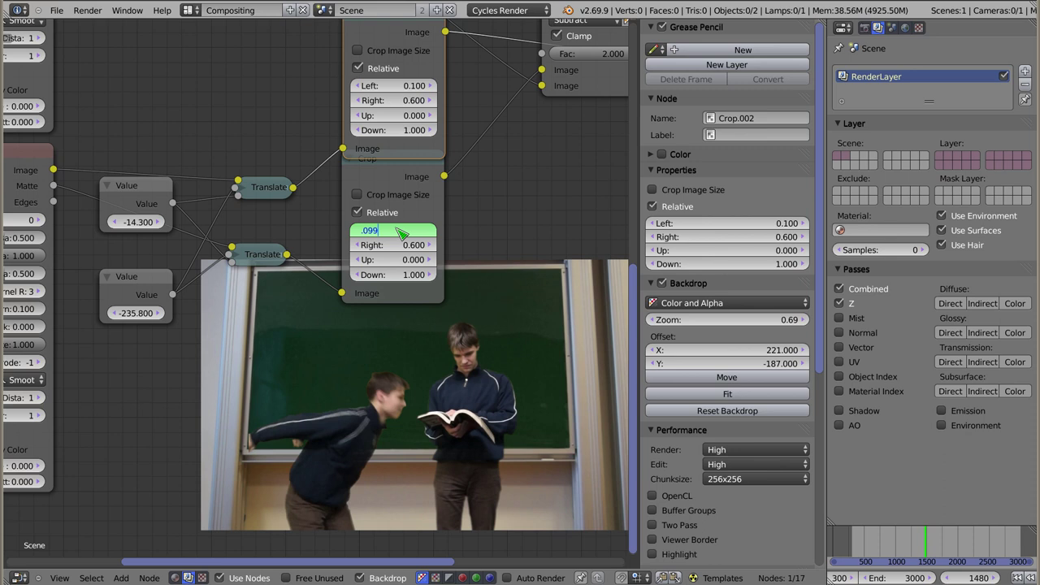
key(Return)
click(398, 91)
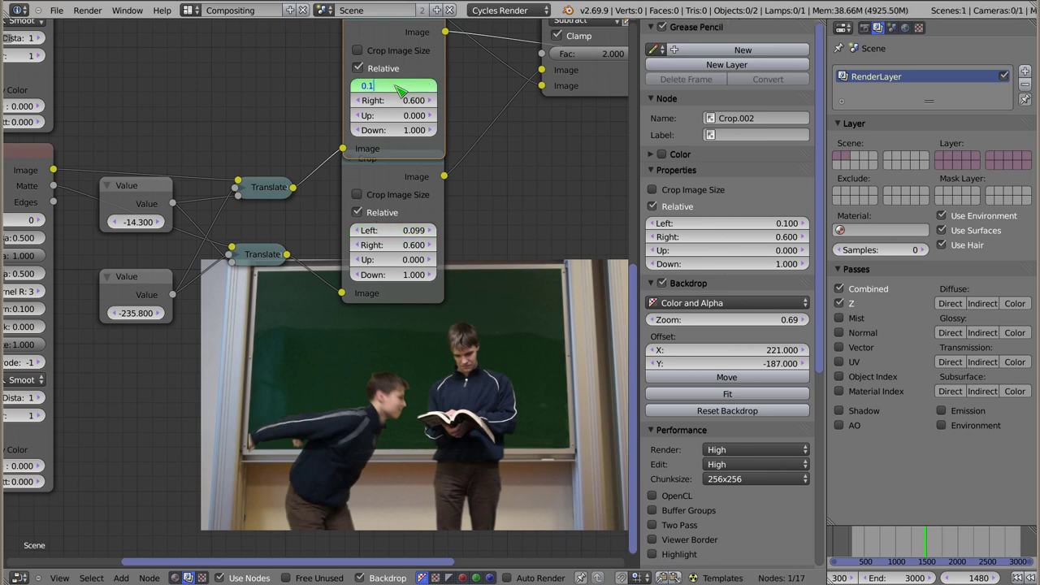
text(0.099)
key(Return)
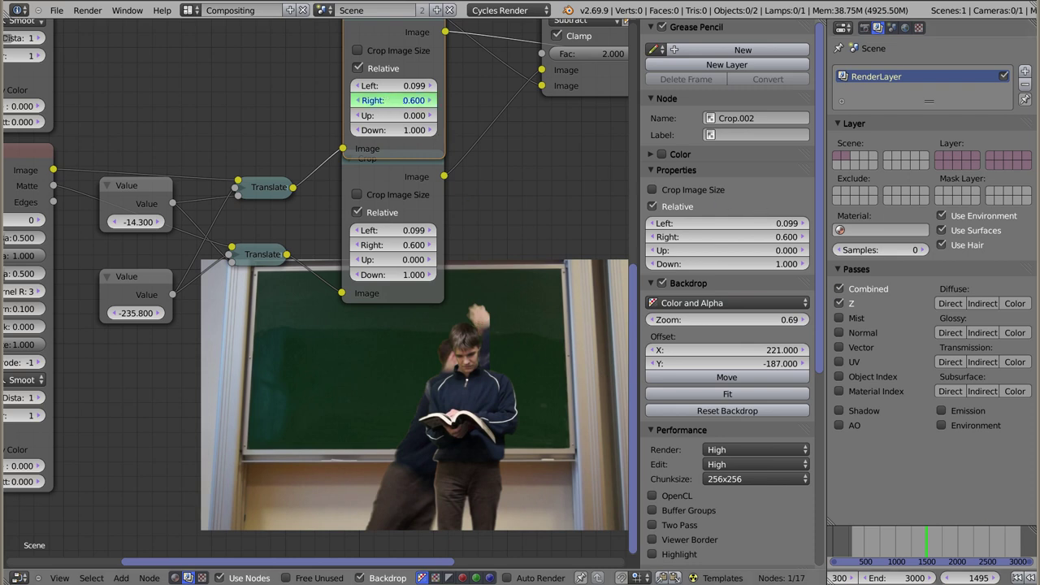
- Try Crop Right values of 0.610, then 0.570 on the lower Crop
text(1)
key(Return)
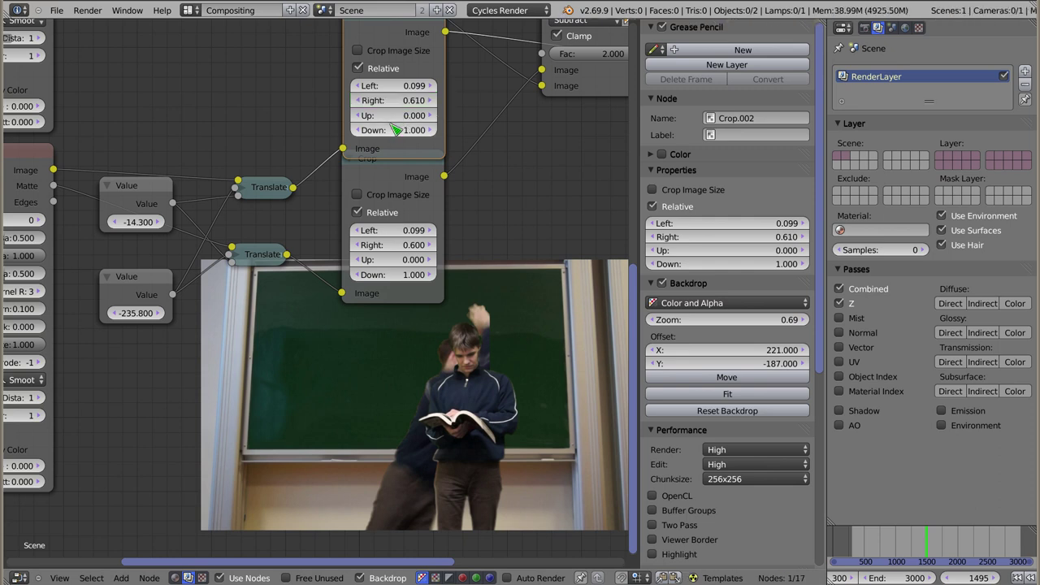
click(400, 245)
text(0.61)
key(Return)
click(398, 245)
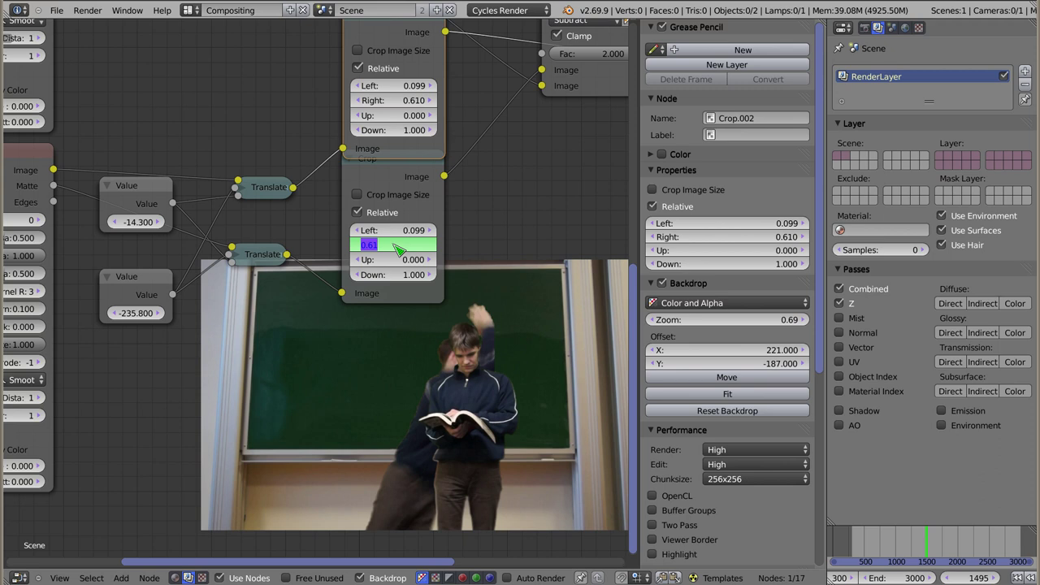
key(BackSpace)
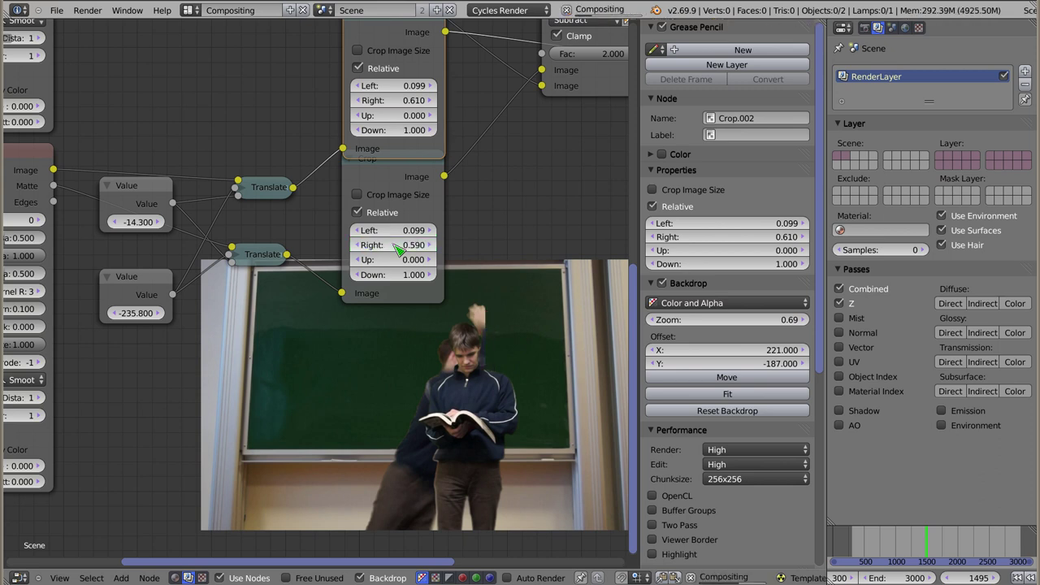
key(BackSpace)
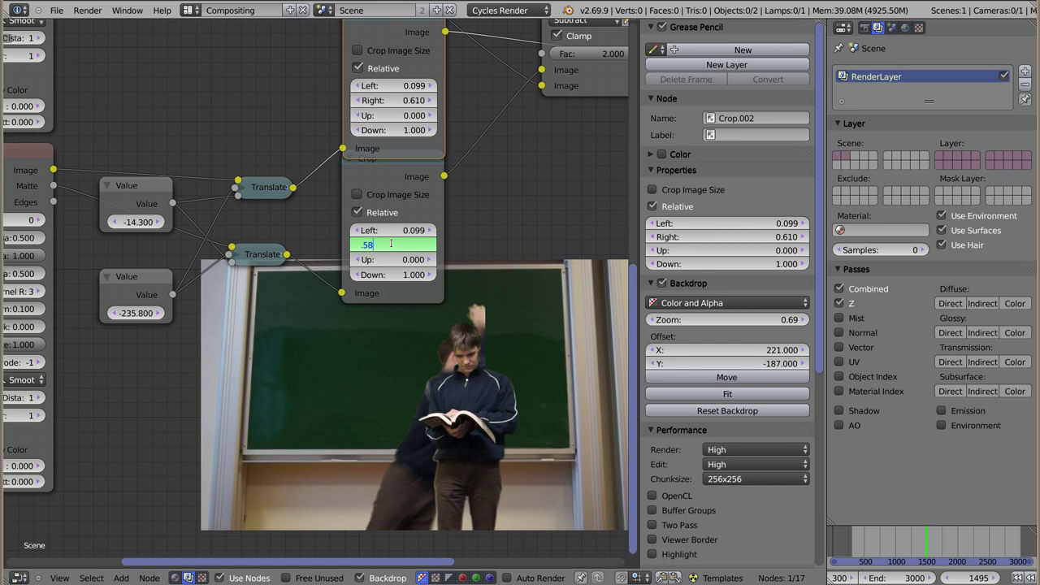
key(Home)
key(Delete)
key(Return)
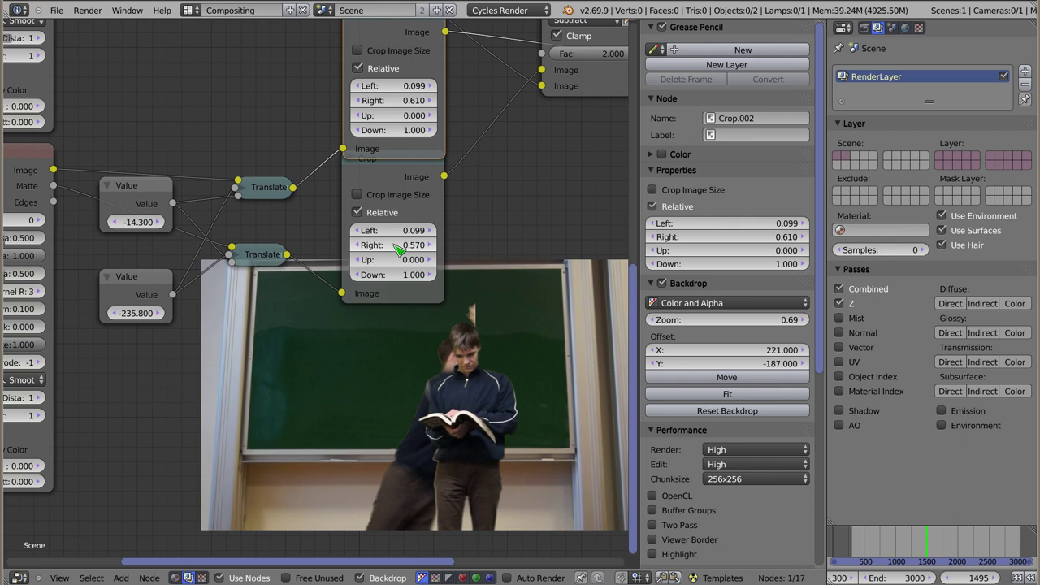
- Set both Crop Right edges to 0.55
click(392, 245)
text(0.55)
key(Return)
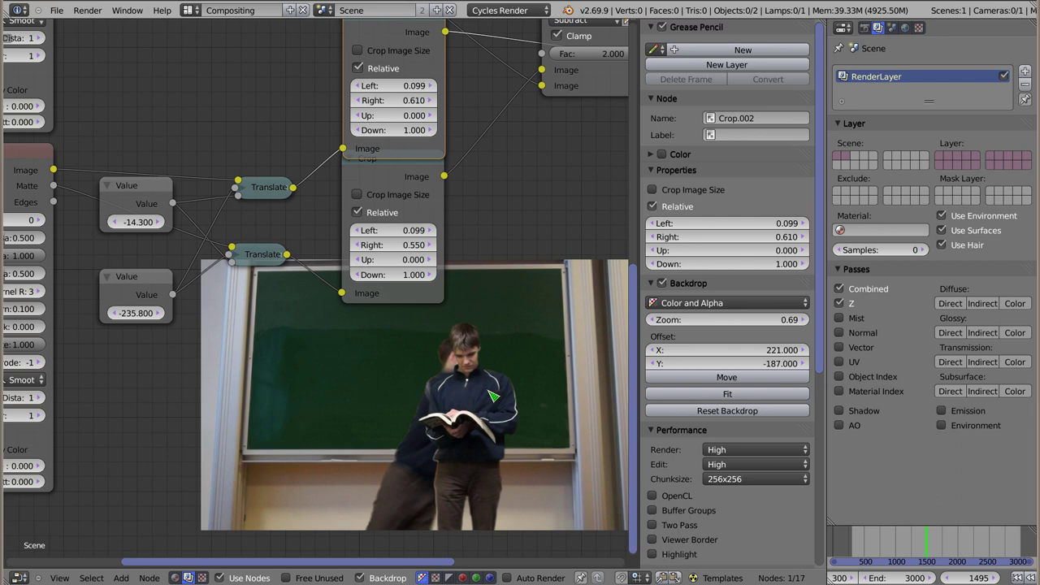
click(401, 99)
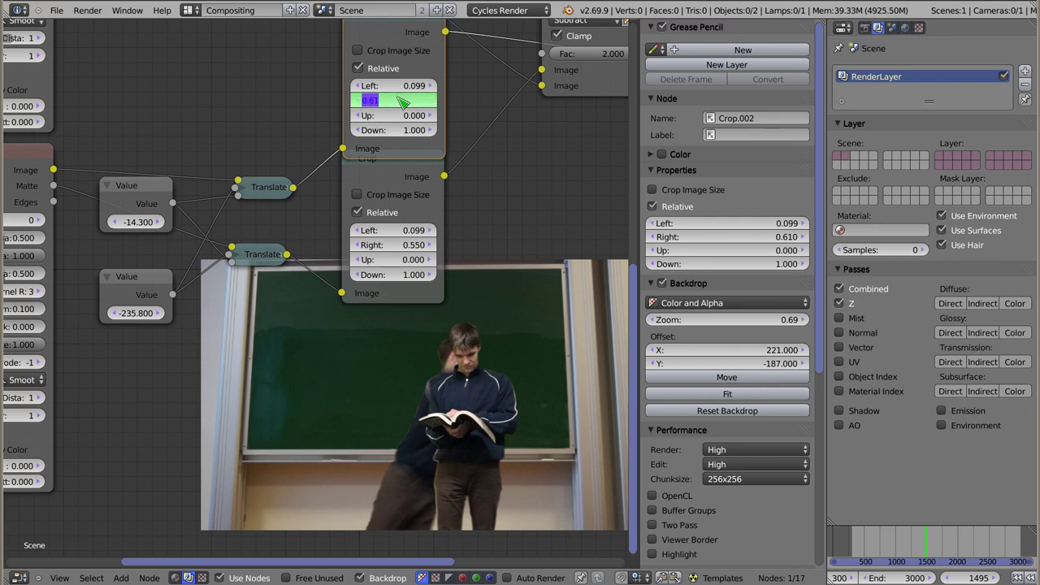
text(0.55)
key(Return)
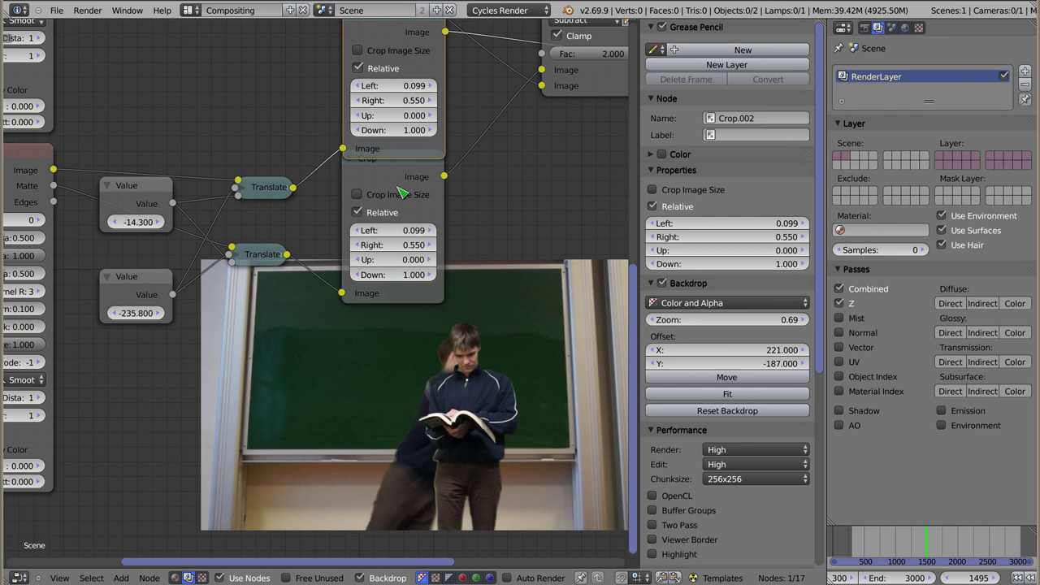
scroll(398, 191, down, 1)
- Move the collapsed upper and lower Crop nodes beside their Translate nodes
scroll(361, 174, down, 1)
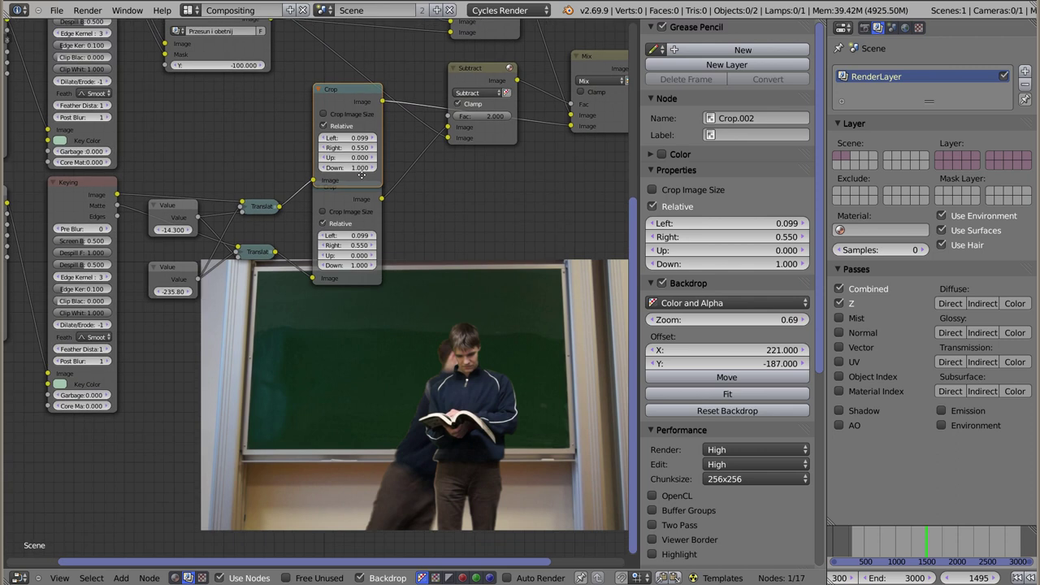
click(319, 89)
drag(326, 89, 314, 148)
click(322, 189)
drag(333, 187, 305, 251)
drag(315, 157, 309, 213)
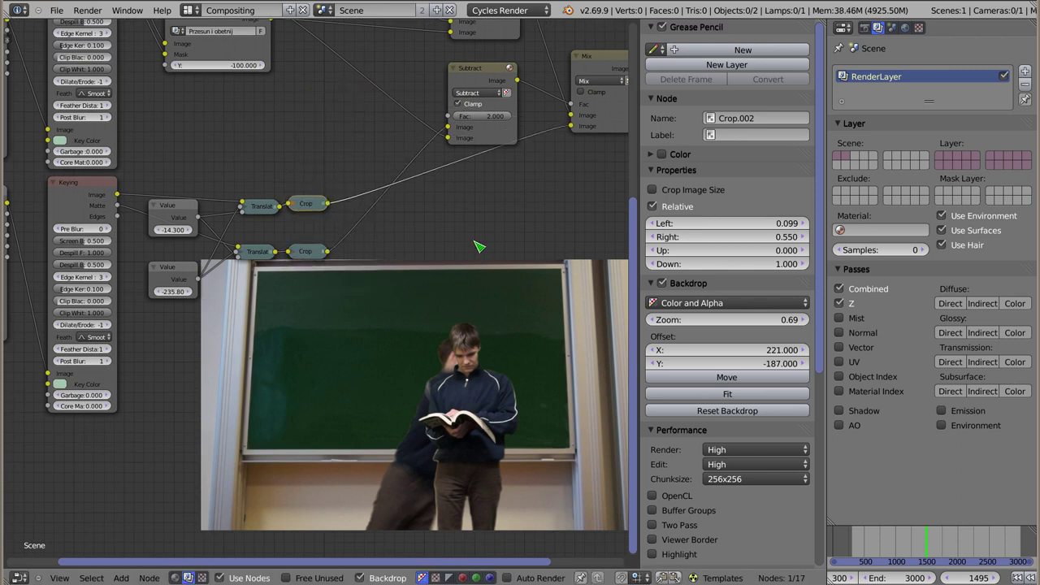
- Add a Scale node to the tree and display the 1920×1080 render resolution settings
key(shift+a)
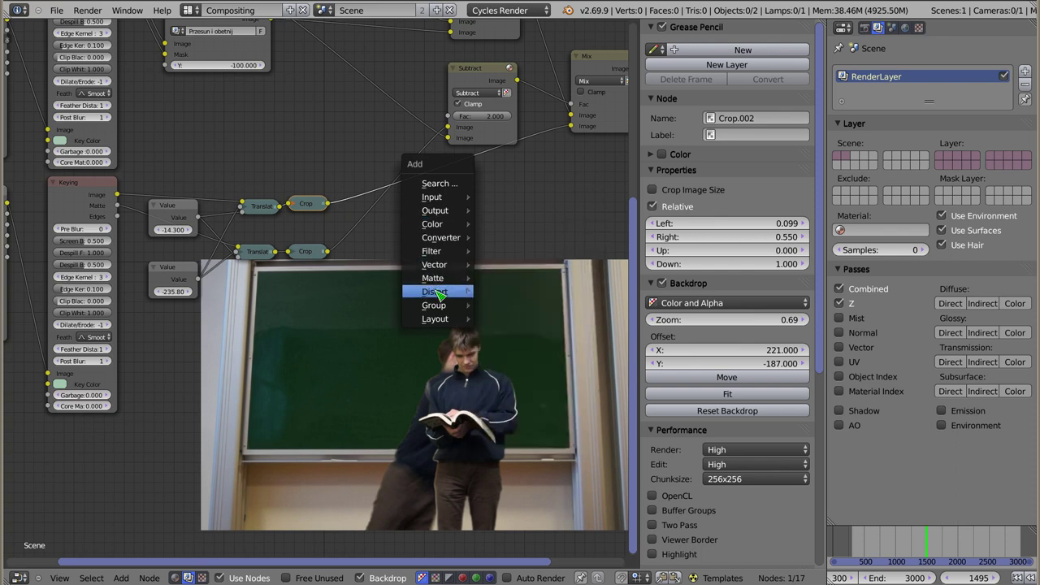
mouse_move(435, 292)
click(535, 294)
click(436, 197)
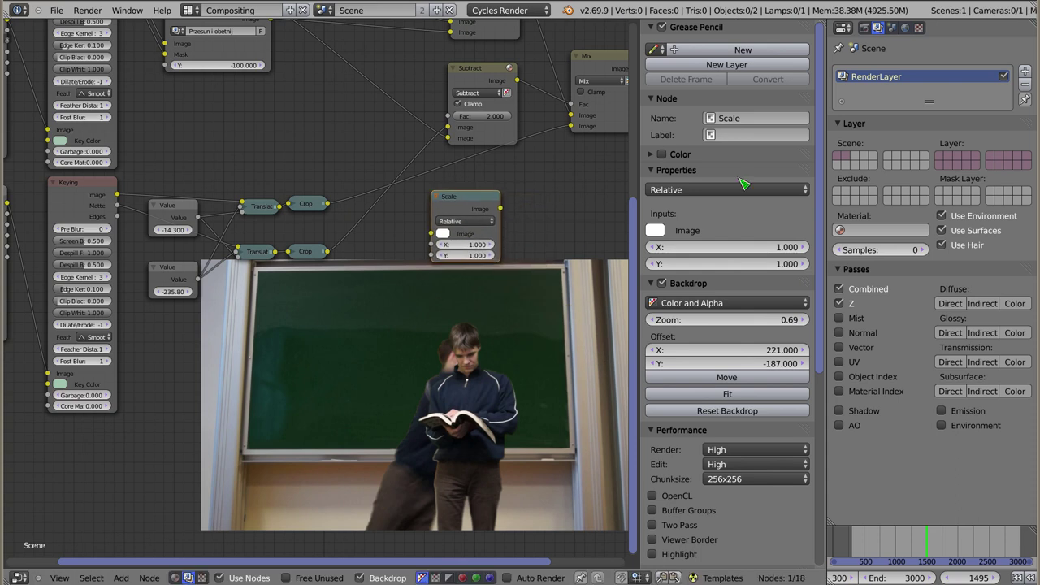
click(865, 27)
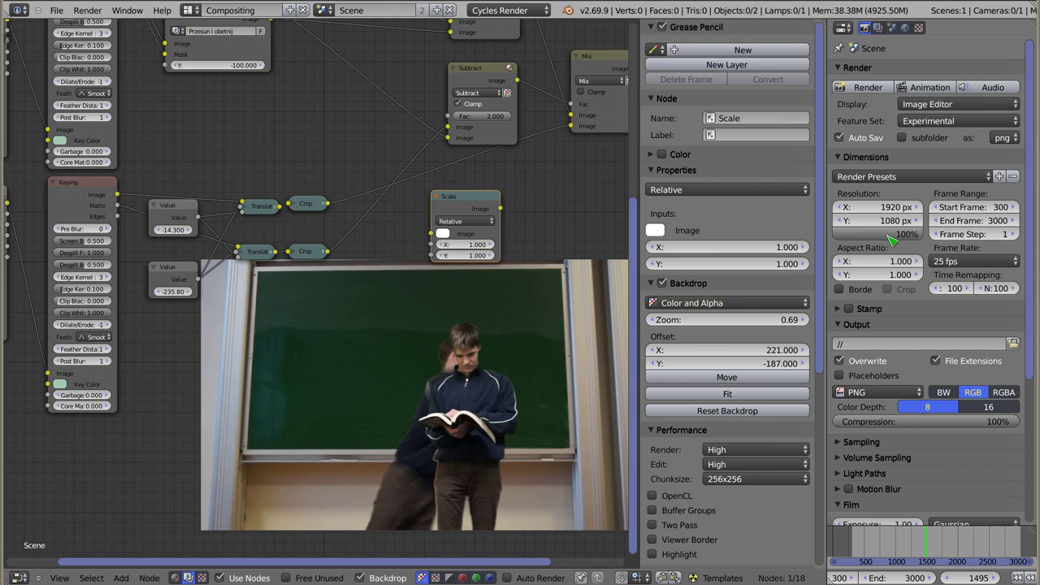
- Route the lower Crop output through the Scale node into the Mix
click(465, 221)
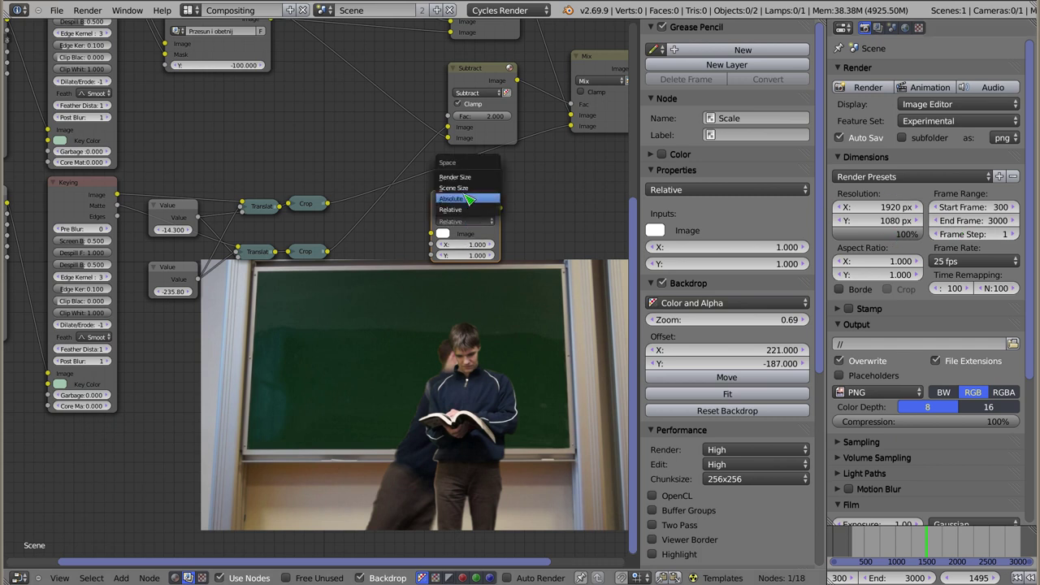
click(468, 178)
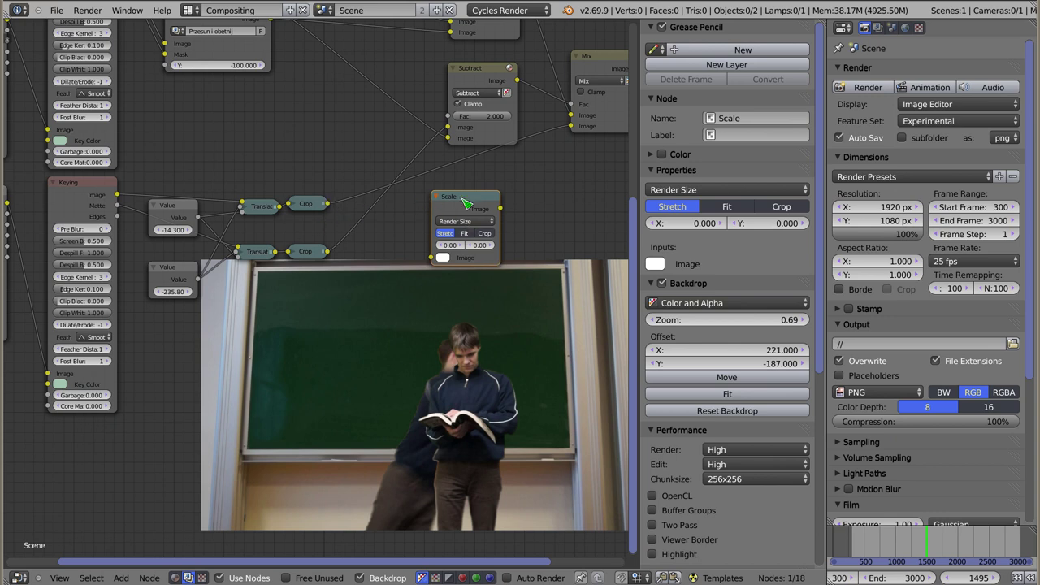
ctrl+shift+click(314, 255)
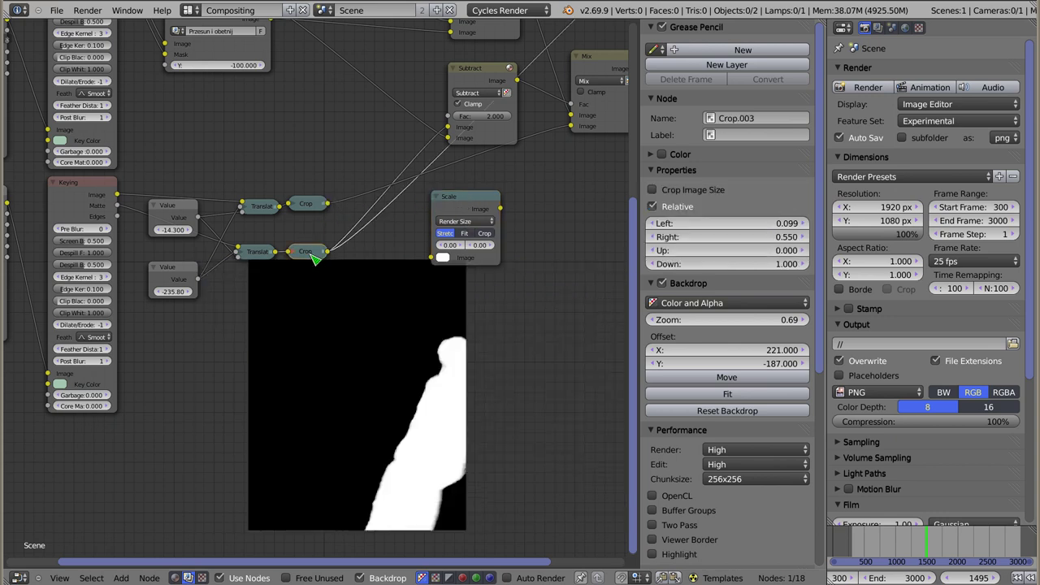
drag(330, 254, 432, 258)
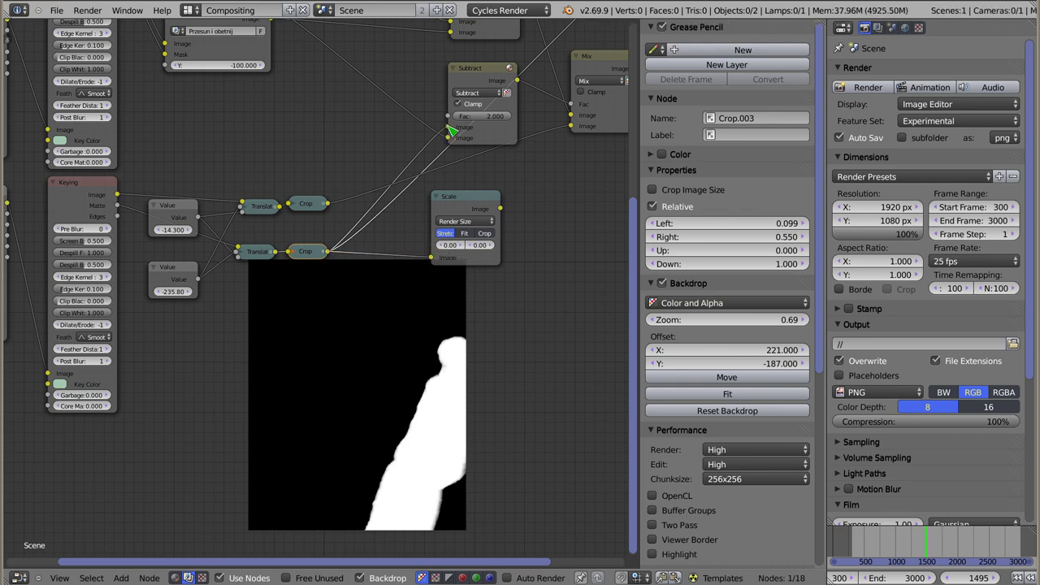
mouse_move(500, 209)
mouse_down()
mouse_move(460, 193)
mouse_move(392, 211)
mouse_up()
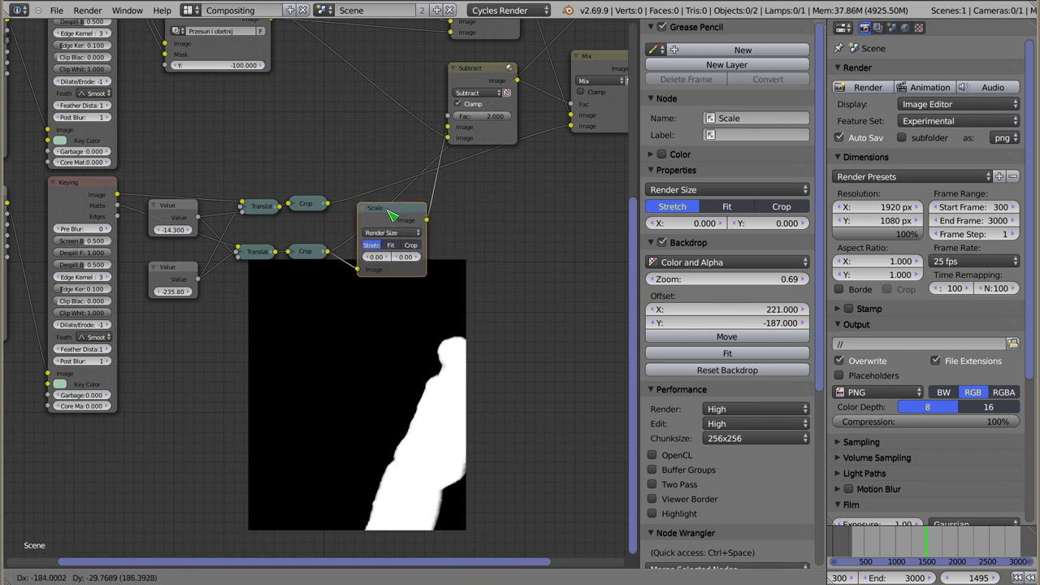
- Switch the Scale node to Relative space with X and Y factors of 0.9
click(390, 233)
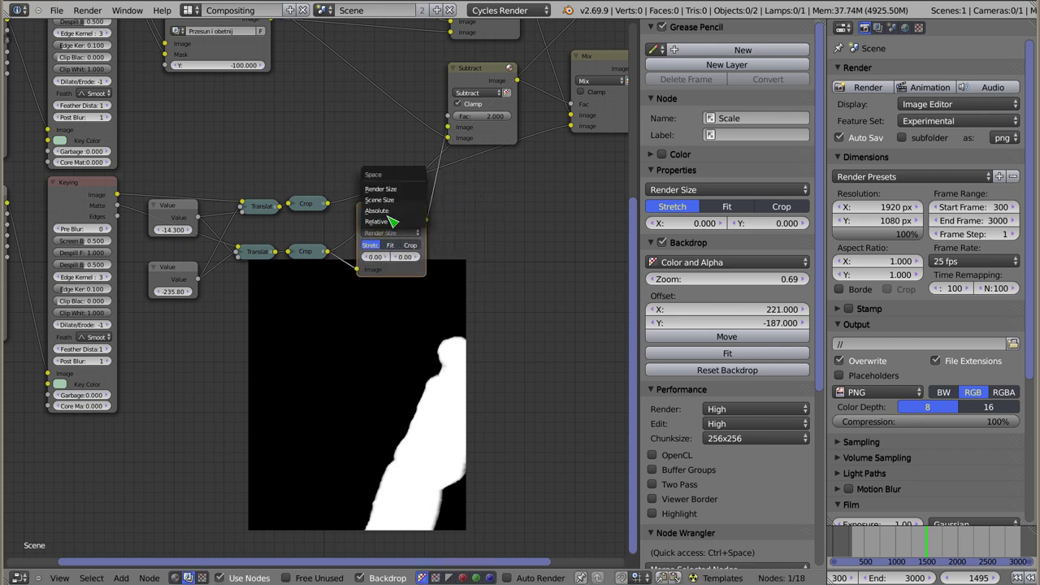
click(397, 222)
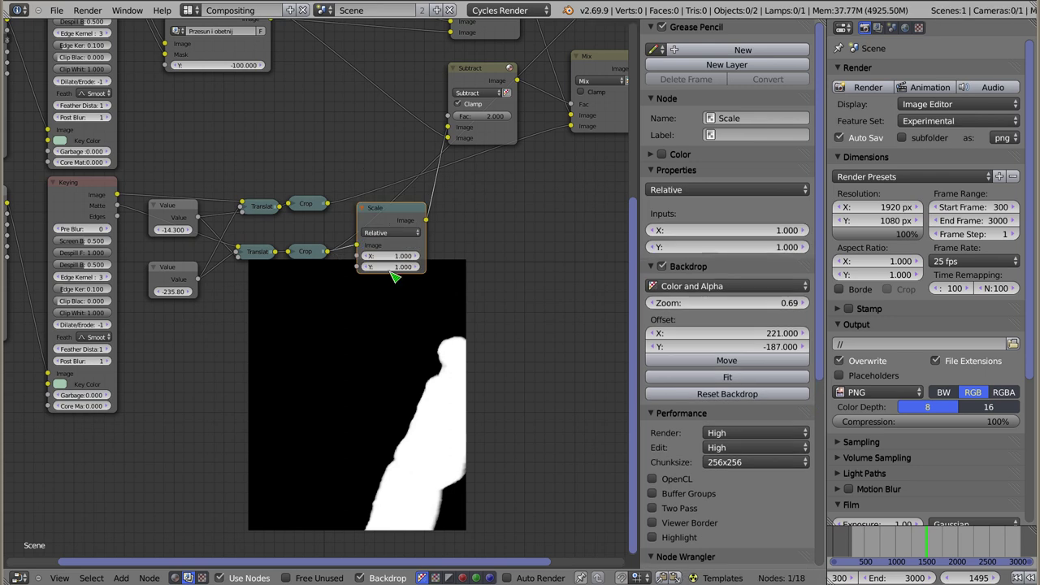
double_click(370, 259)
text(0.6)
key(Return)
double_click(370, 268)
text(0.7)
key(Return)
click(367, 266)
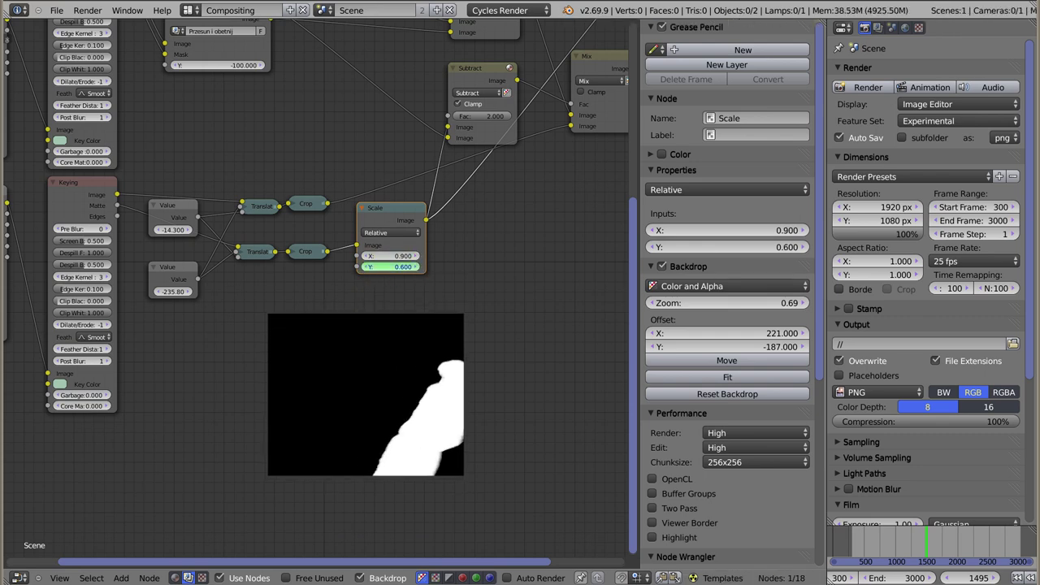
click(417, 267)
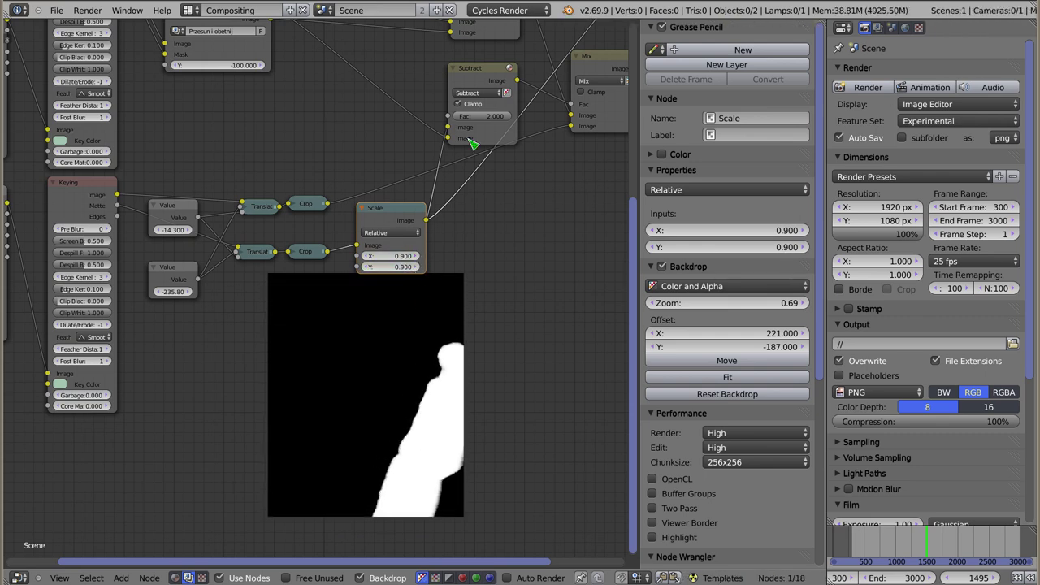
click(490, 75)
click(615, 64)
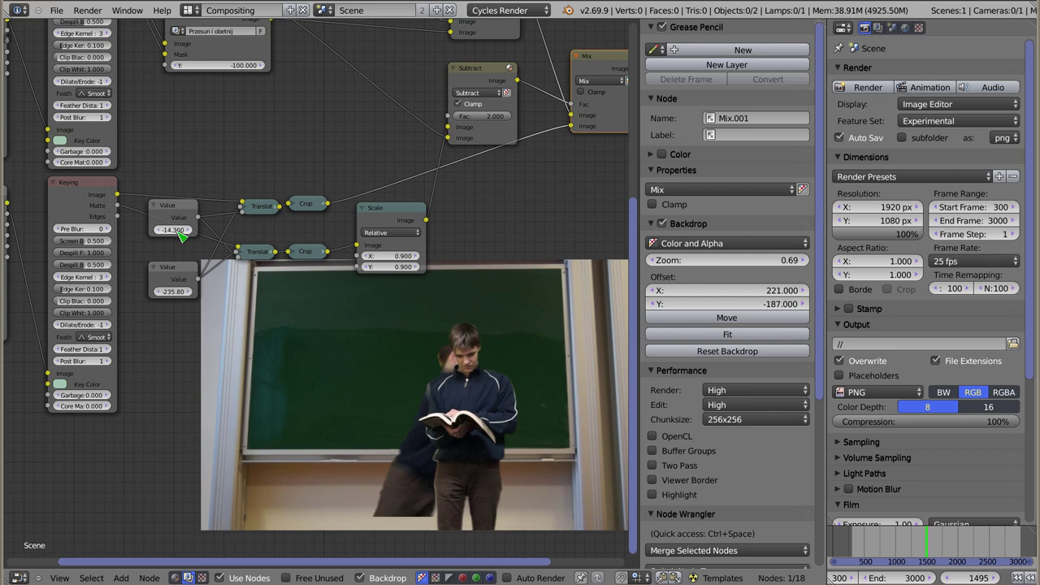
- Set the two Value offsets to -5.9 and -284.3 and go back to frame 1054
mouse_move(182, 234)
mouse_down()
mouse_move(163, 234)
mouse_move(192, 230)
mouse_up()
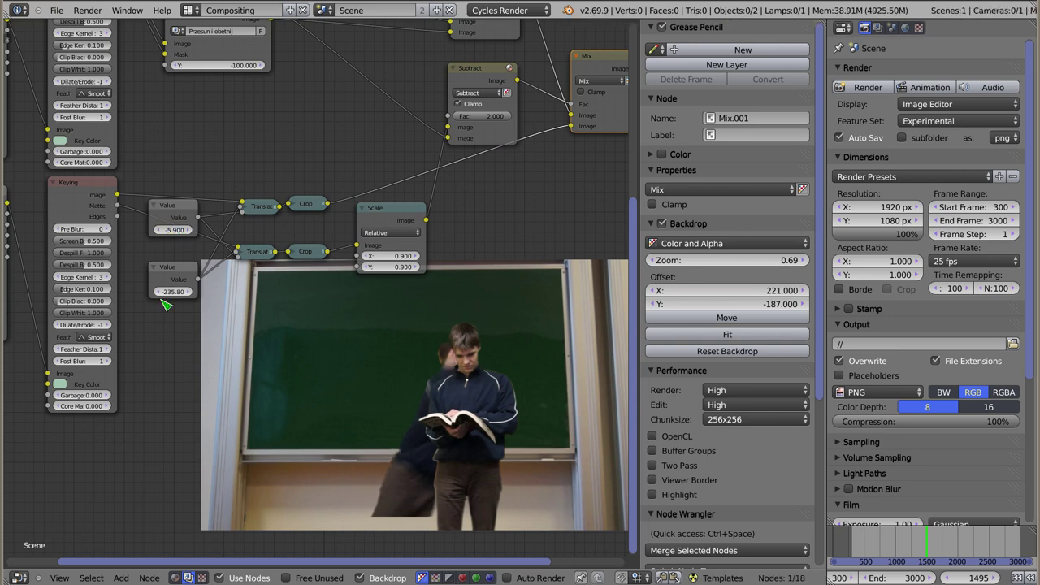
mouse_move(184, 297)
mouse_down()
mouse_move(163, 297)
mouse_move(180, 290)
mouse_up()
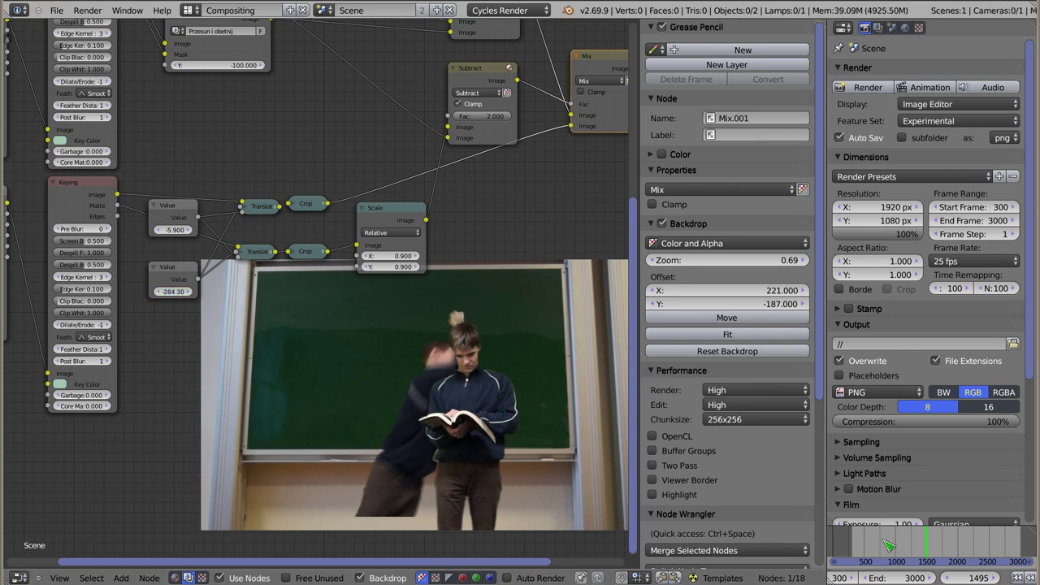
drag(922, 550, 899, 553)
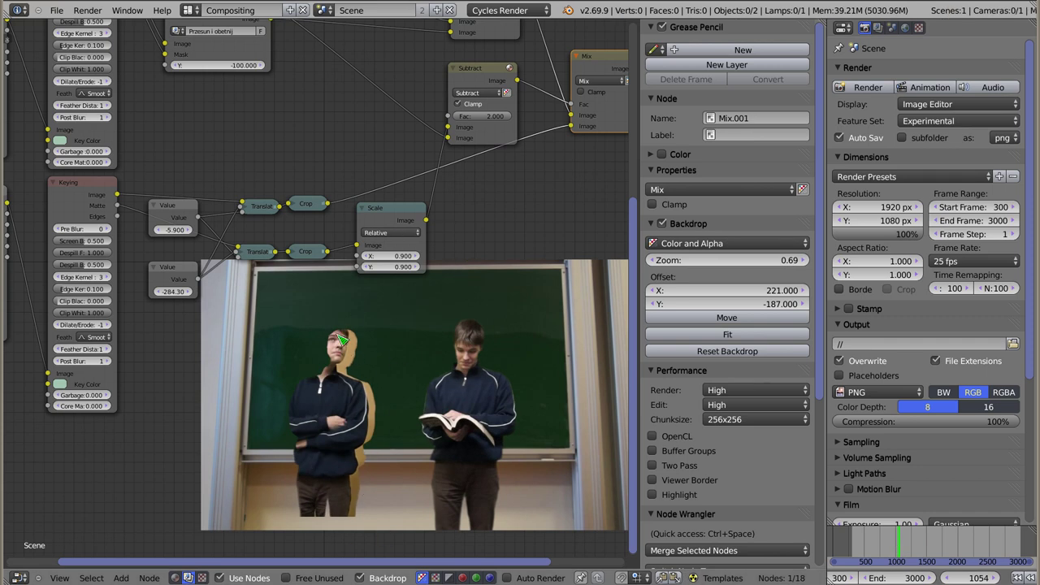
- Set the Scale factors to 0.8 and duplicate the Scale node above the original
click(368, 256)
click(367, 267)
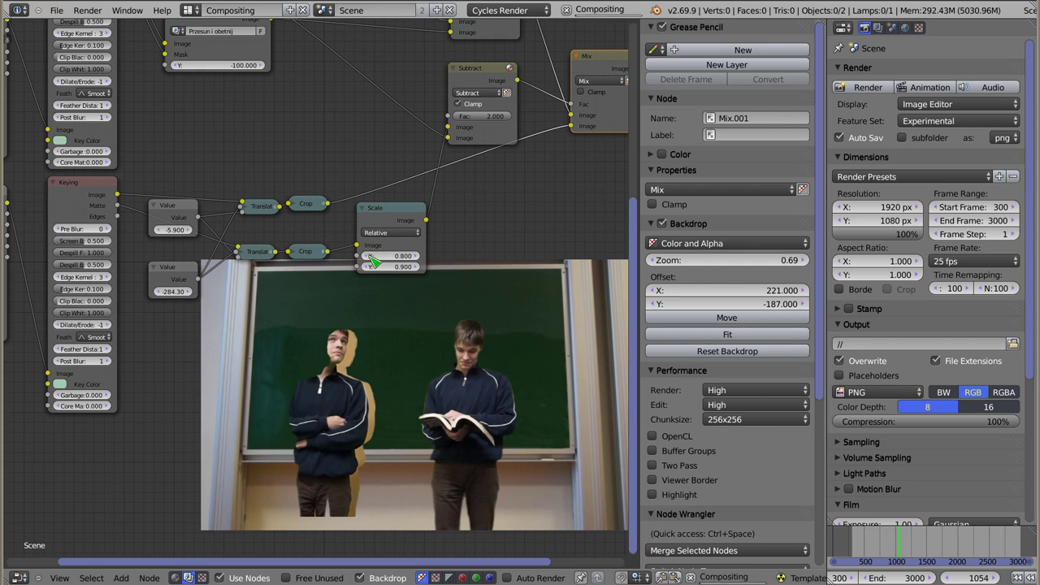
click(396, 226)
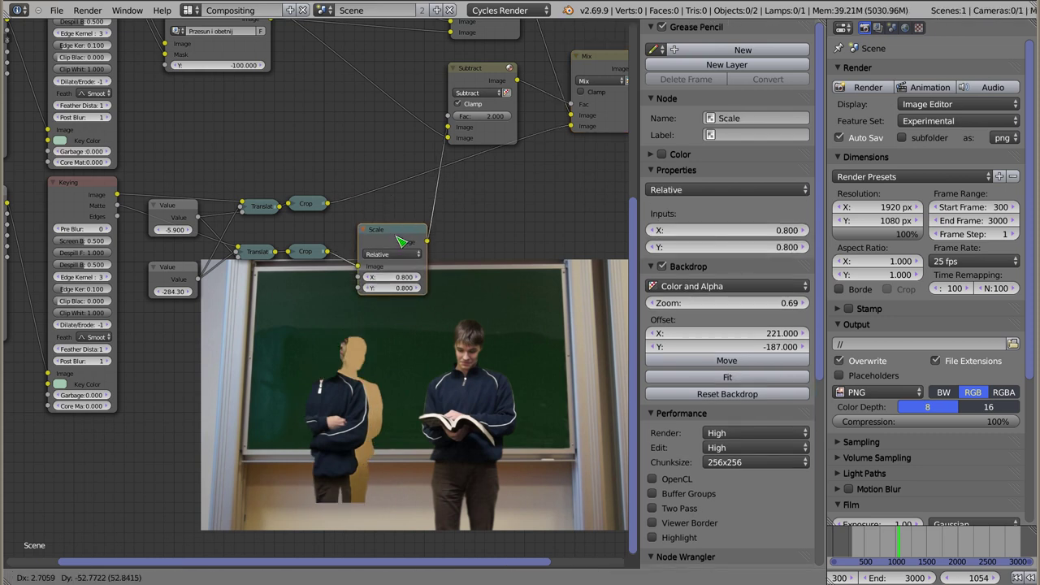
key(shift+d)
click(398, 173)
drag(397, 170, 396, 151)
- Position the lower Scale node and shift the Value offsets to 9.6 and -282.9
drag(397, 237, 394, 234)
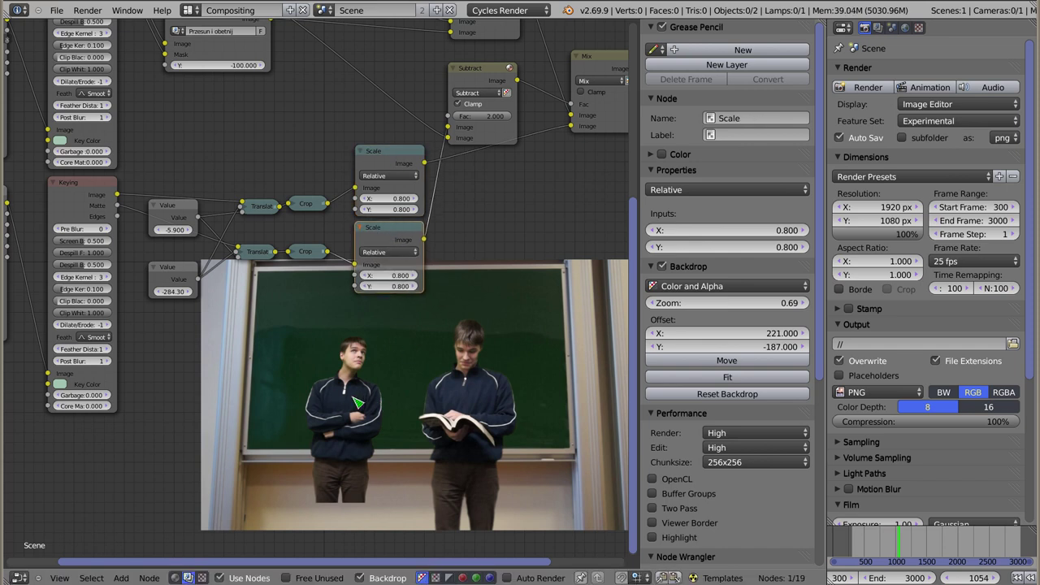
mouse_move(171, 290)
mouse_down()
mouse_move(191, 290)
mouse_move(166, 290)
mouse_up()
mouse_move(171, 229)
mouse_down()
mouse_move(209, 229)
mouse_move(167, 229)
mouse_up()
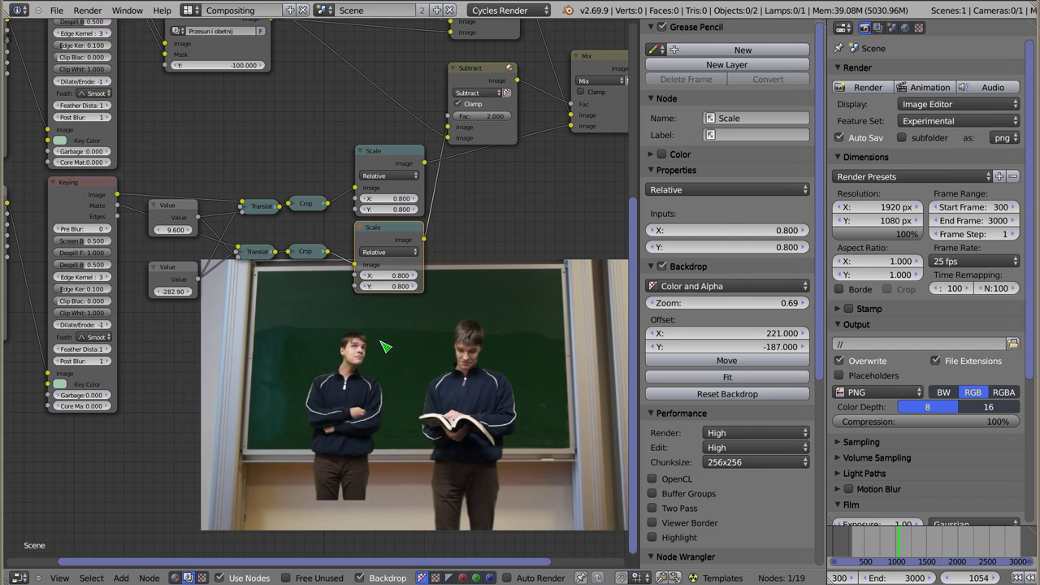
- Expand the lower Crop node and set its Up value to 0.250, keeping Down at 1.000
click(300, 257)
key(h)
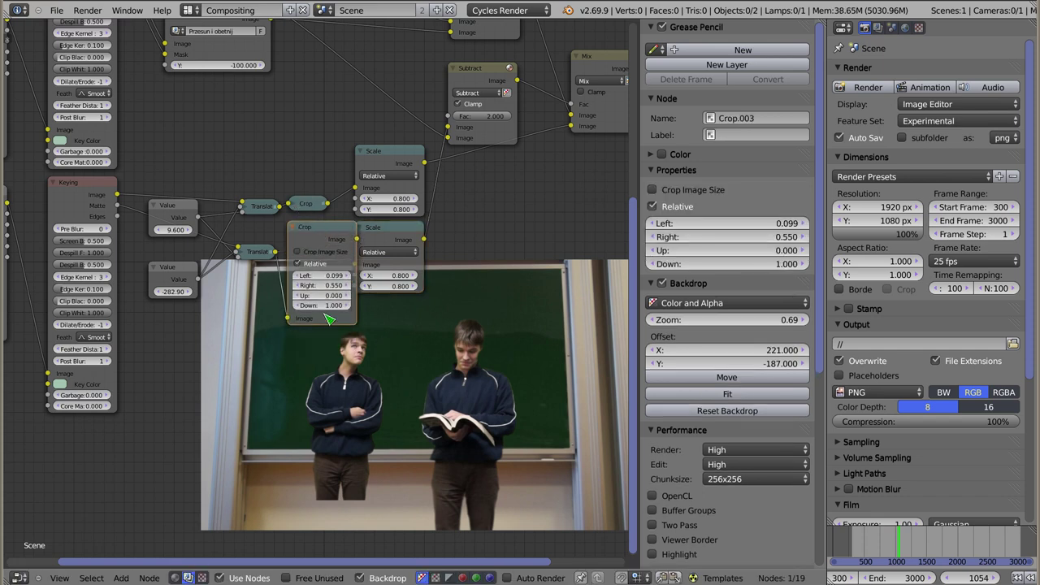
click(299, 305)
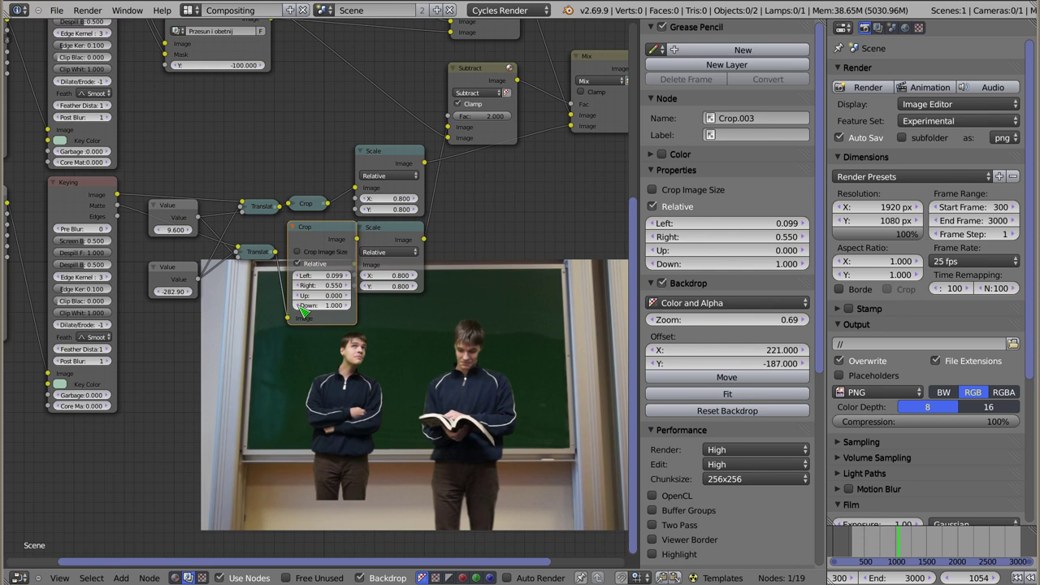
click(299, 306)
key(BackSpace)
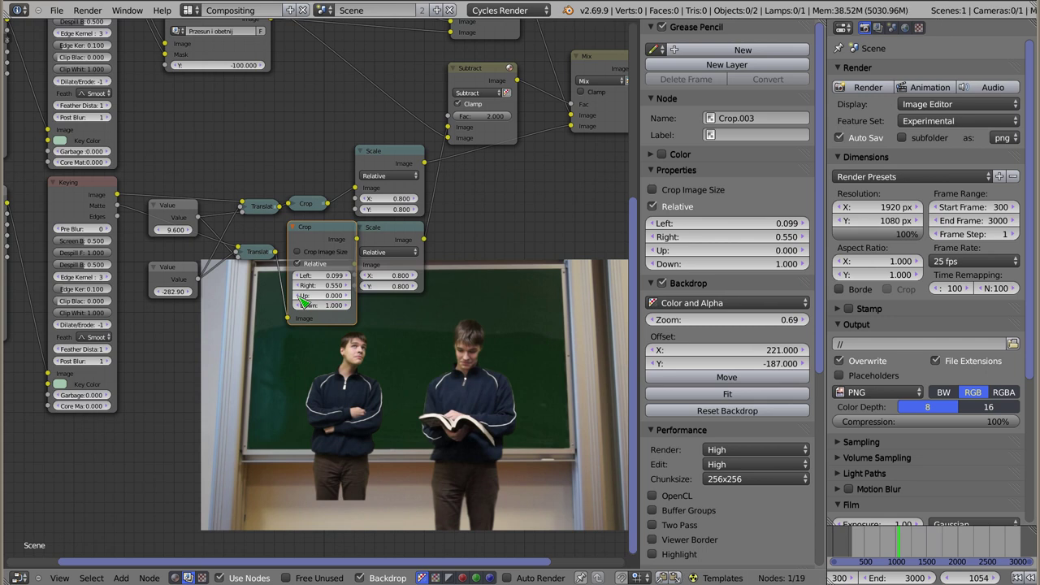
click(351, 297)
click(351, 296)
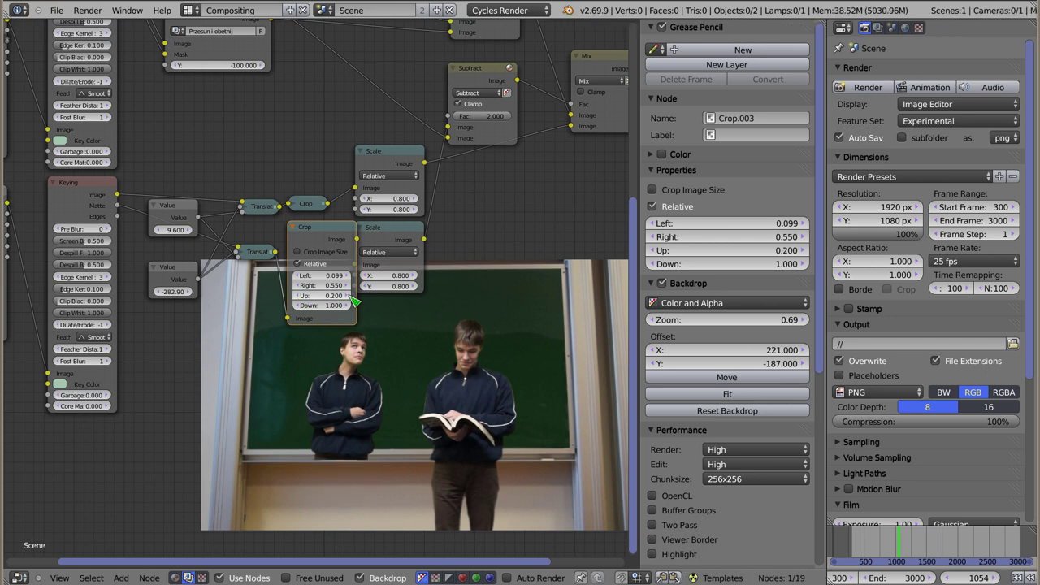
click(351, 297)
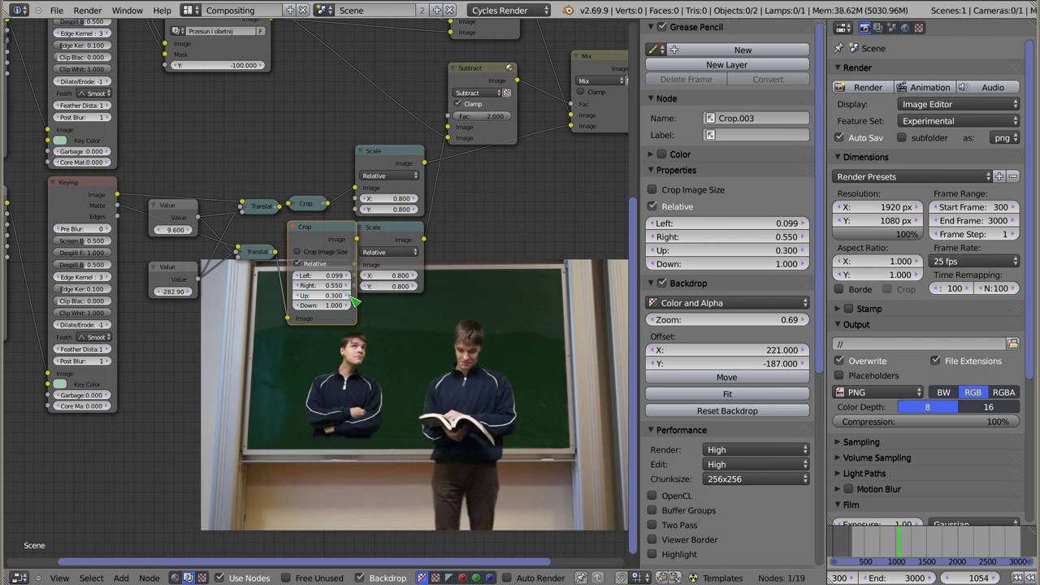
drag(333, 295, 322, 295)
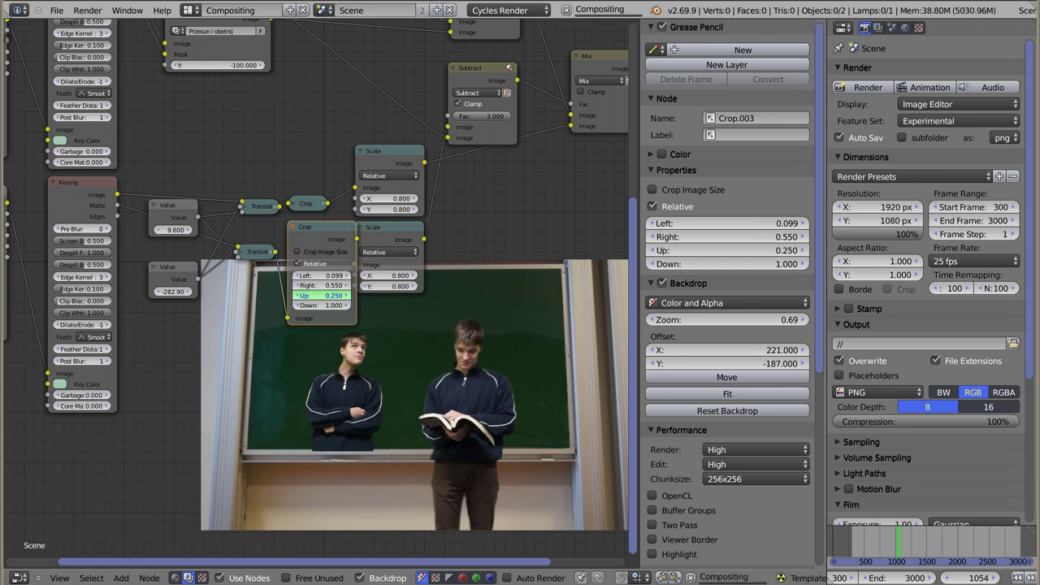
drag(322, 295, 329, 296)
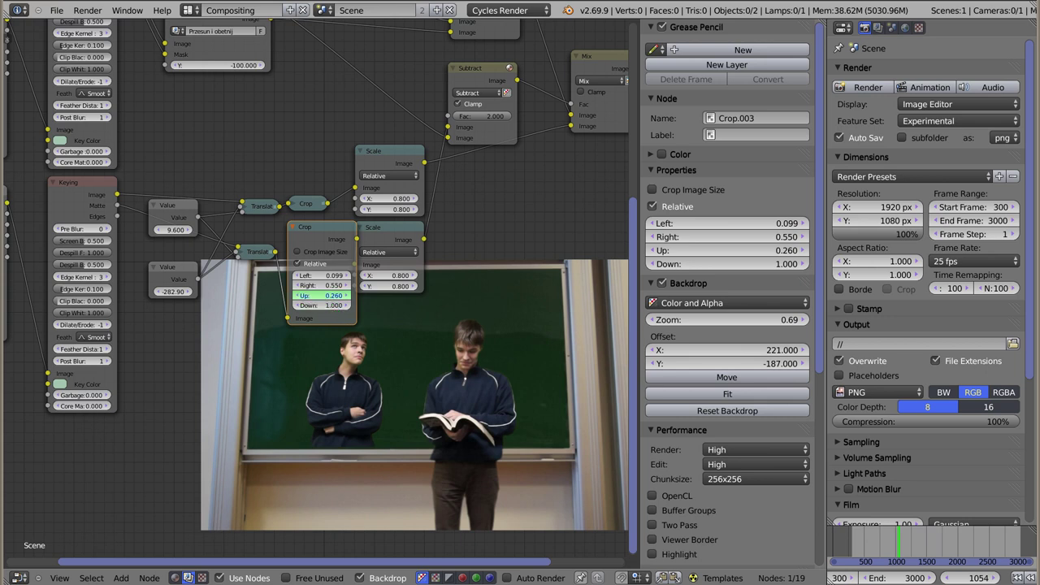
drag(329, 296, 323, 296)
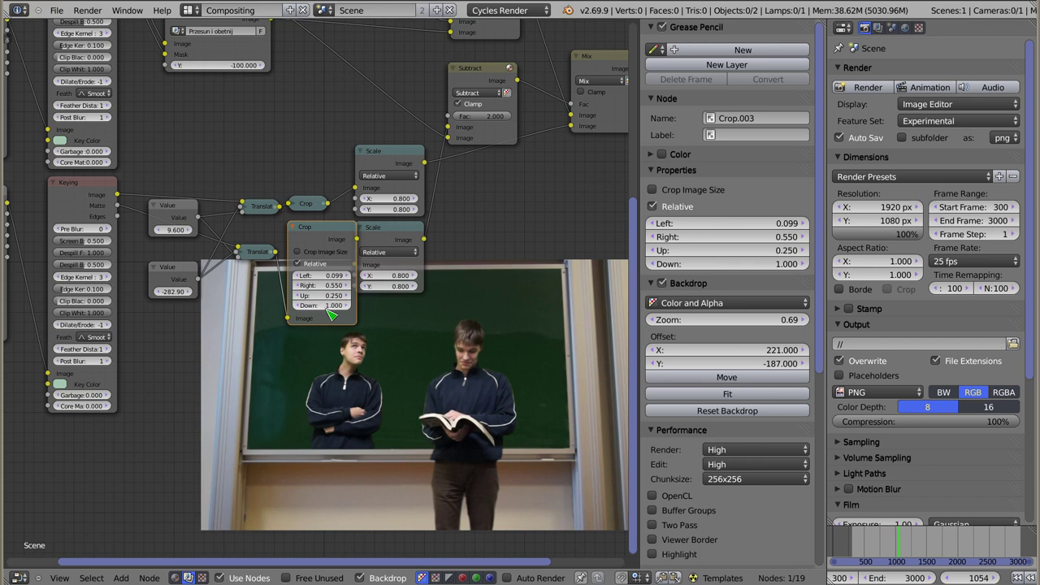
- Set Crop.002's Up to 0.250 too, then collapse both Crop nodes back into their chains
drag(298, 226, 319, 106)
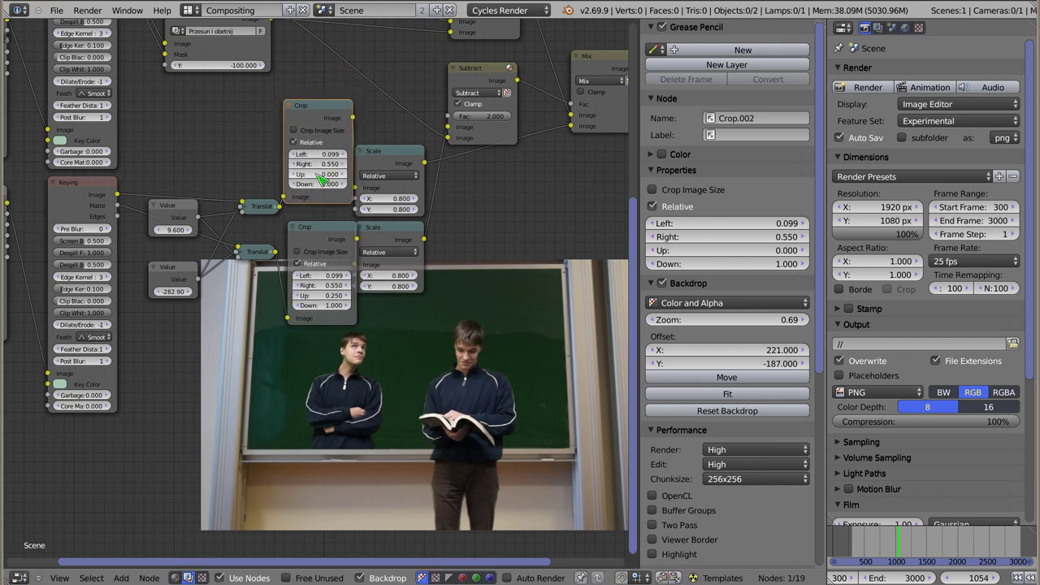
drag(320, 174, 342, 174)
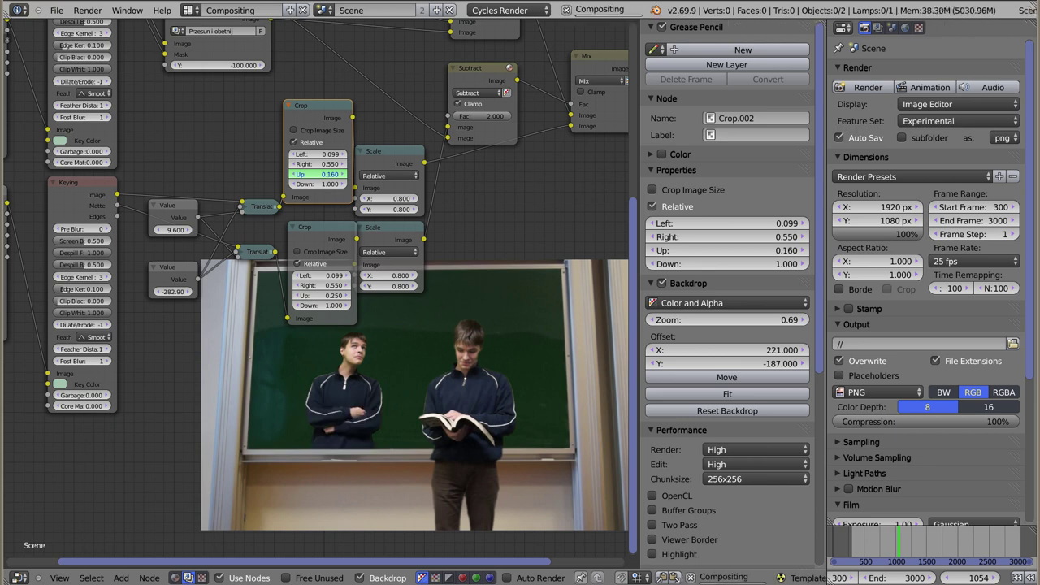
drag(342, 174, 317, 175)
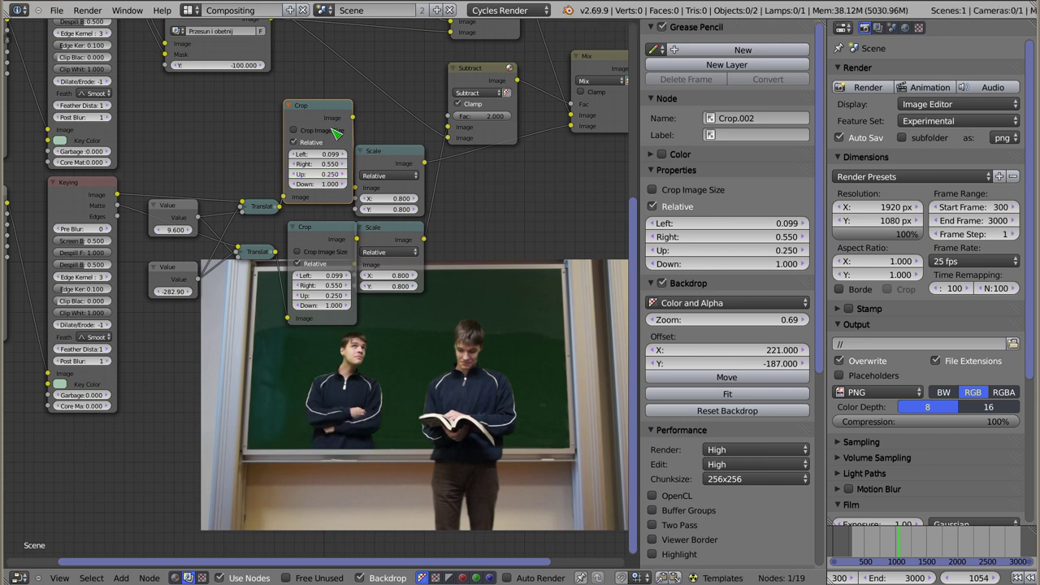
click(286, 104)
mouse_move(307, 106)
mouse_down()
mouse_move(316, 201)
mouse_move(309, 253)
mouse_up()
click(291, 227)
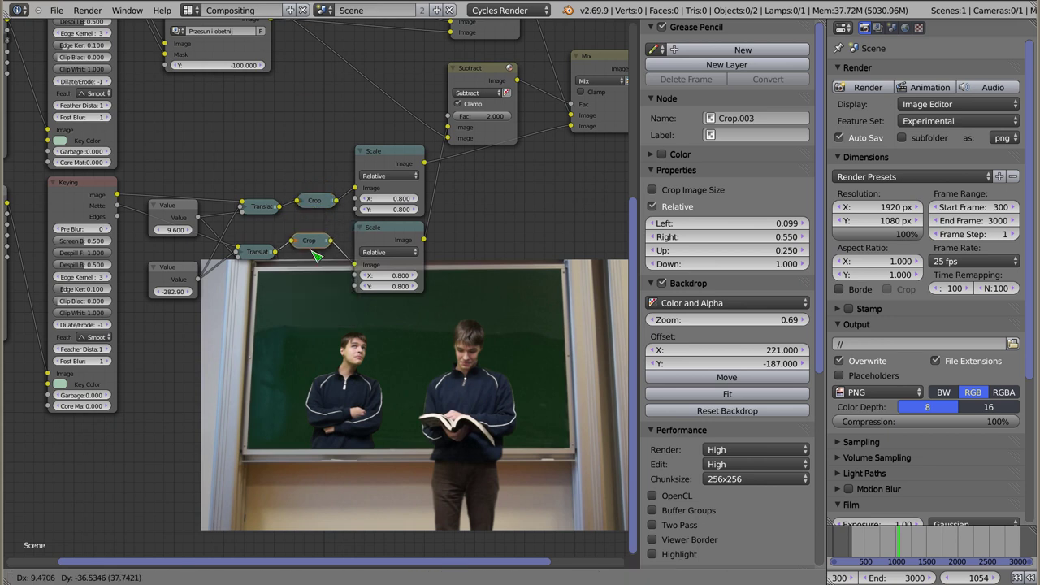
drag(315, 203, 305, 221)
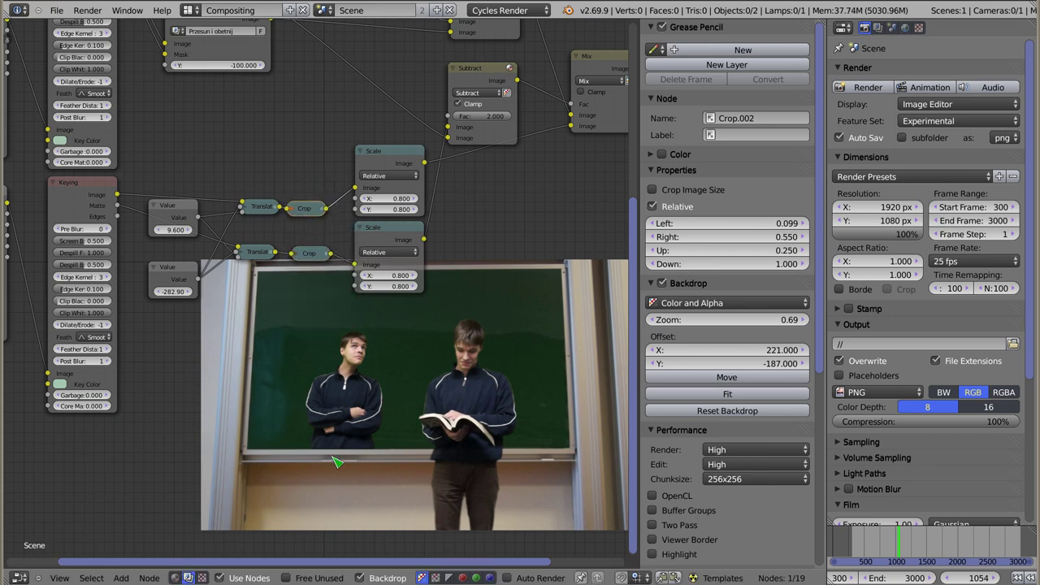
- Set the upper Value offset to 25.6 while zoomed in on the left student's edges
key(alt+v)
key(alt+v)
key(alt+v)
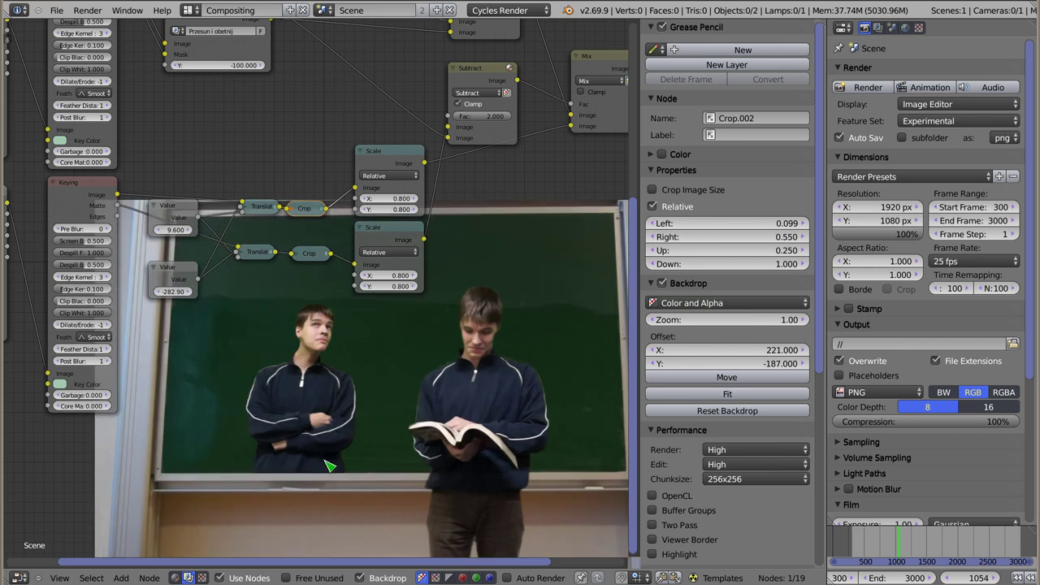
key(alt+v)
key(alt+v)
key(alt+v)
key(alt+v)
mouse_move(215, 512)
alt+middle_down()
mouse_move(422, 406)
mouse_move(528, 371)
mouse_move(484, 470)
alt+middle_up()
key(alt+v)
key(alt+v)
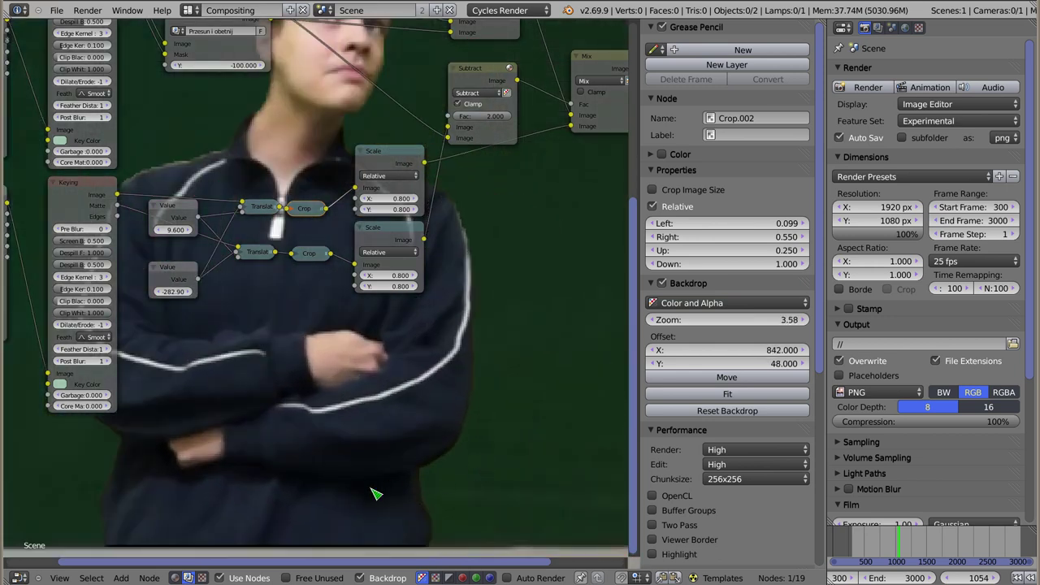
alt+middle_drag(424, 427, 426, 471)
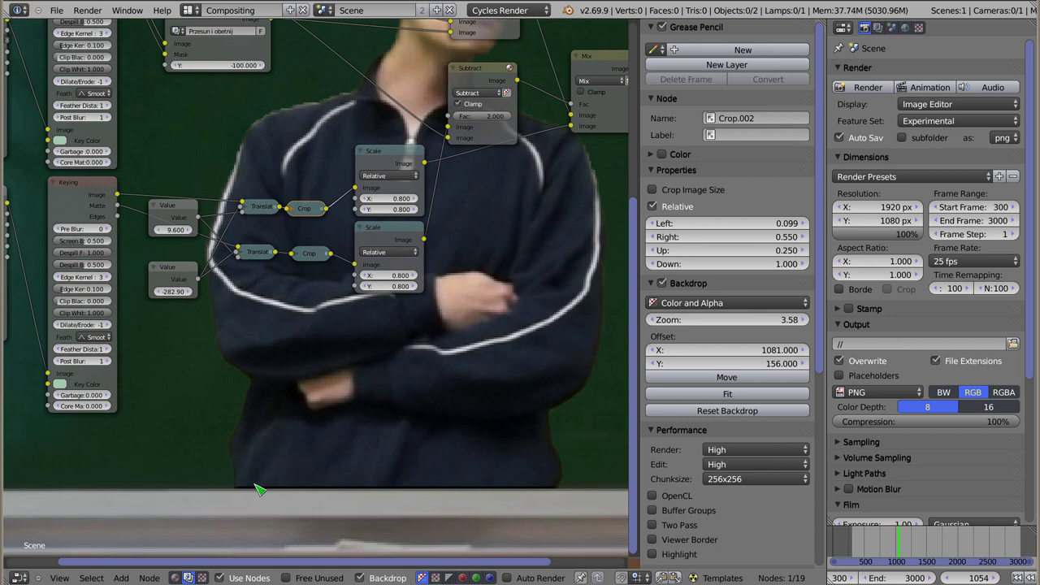
mouse_move(171, 229)
mouse_down()
mouse_move(195, 229)
mouse_move(147, 234)
mouse_move(211, 229)
mouse_move(154, 229)
mouse_up()
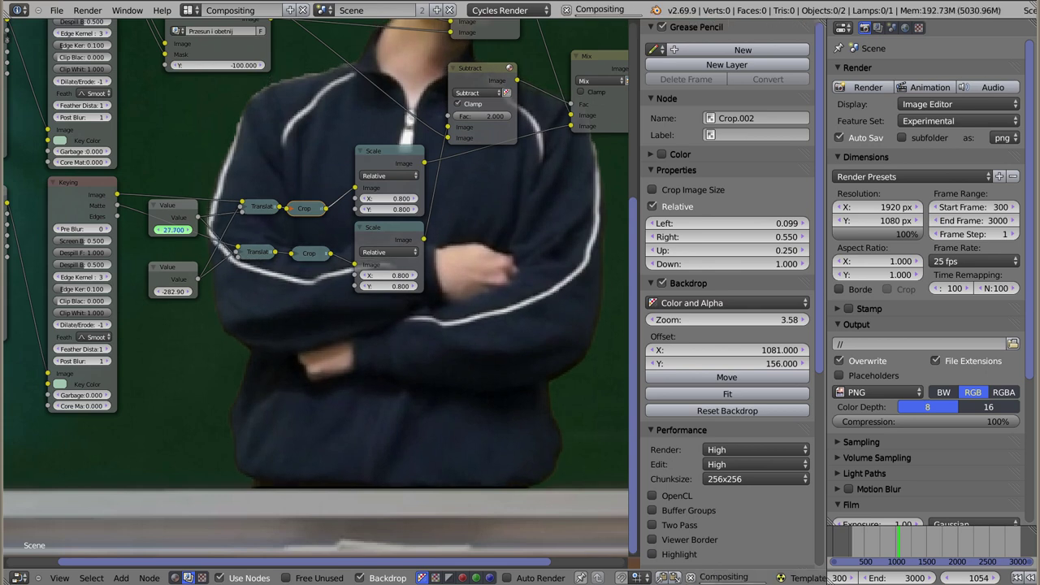
key(alt+v)
key(alt+v)
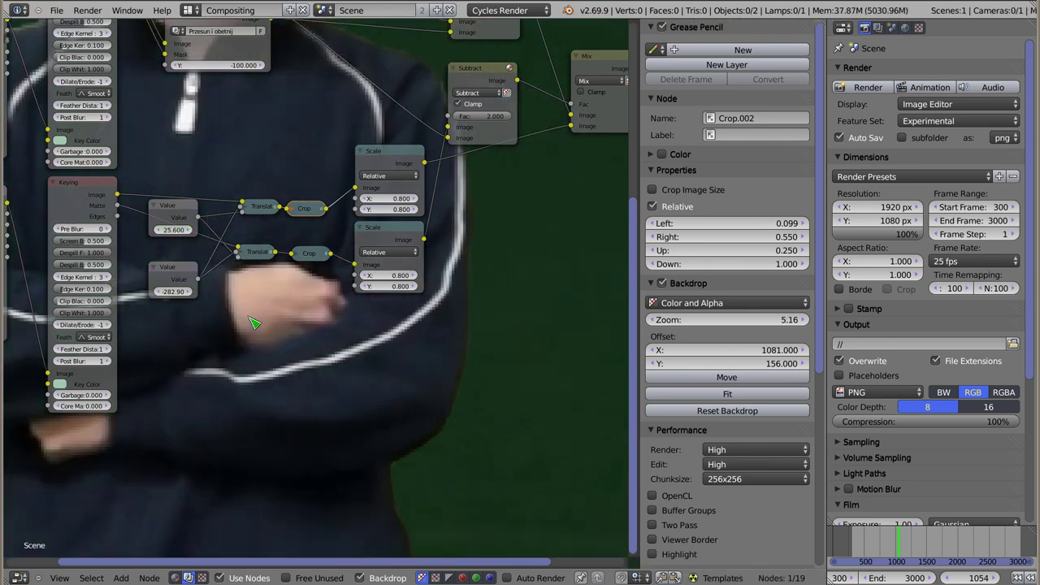
key(alt+v)
key(alt+v)
mouse_move(301, 353)
alt+middle_down()
mouse_move(476, 287)
mouse_move(151, 346)
mouse_move(158, 385)
alt+middle_up()
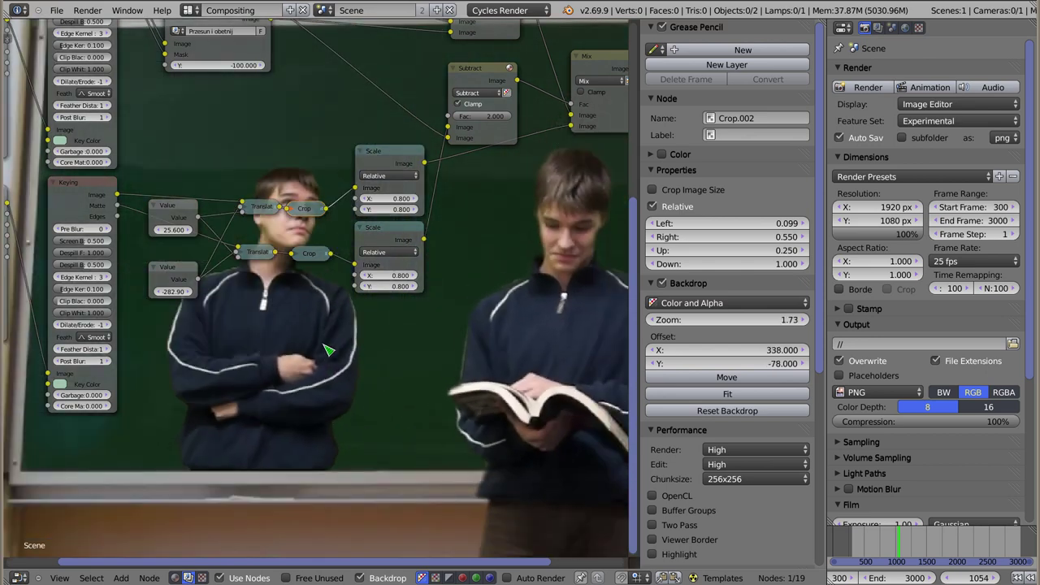
key(v)
key(v)
key(v)
alt+middle_drag(422, 354, 325, 433)
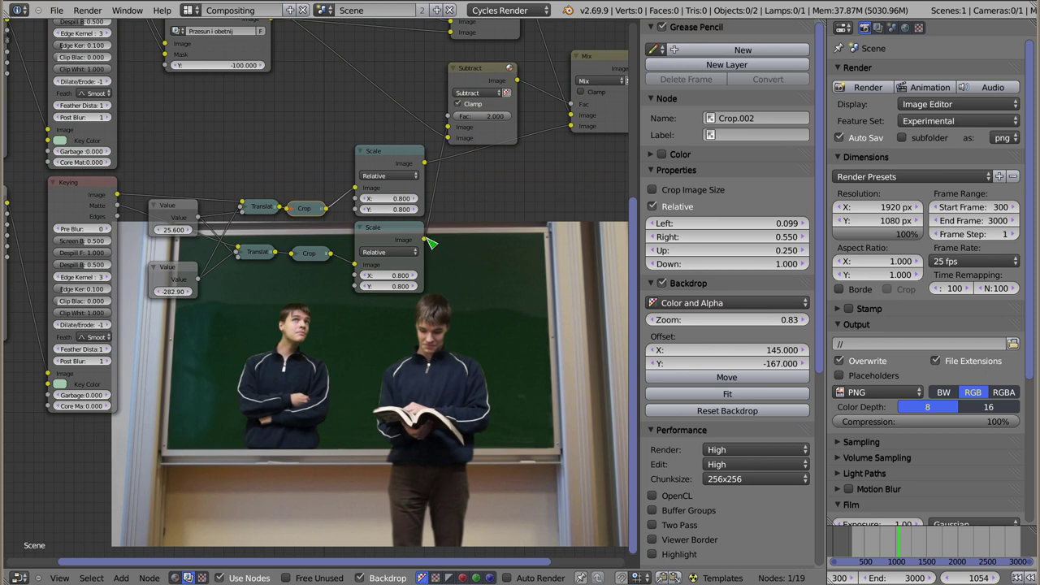
- Rearrange the Mix and Subtract nodes so the graph is tidy
middle_drag(513, 134, 388, 98)
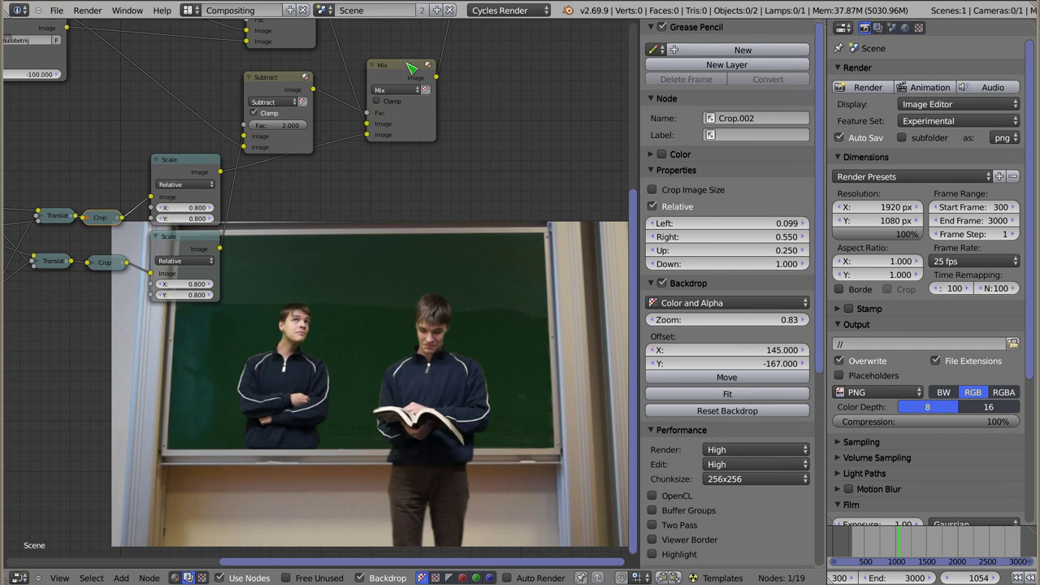
drag(412, 67, 475, 77)
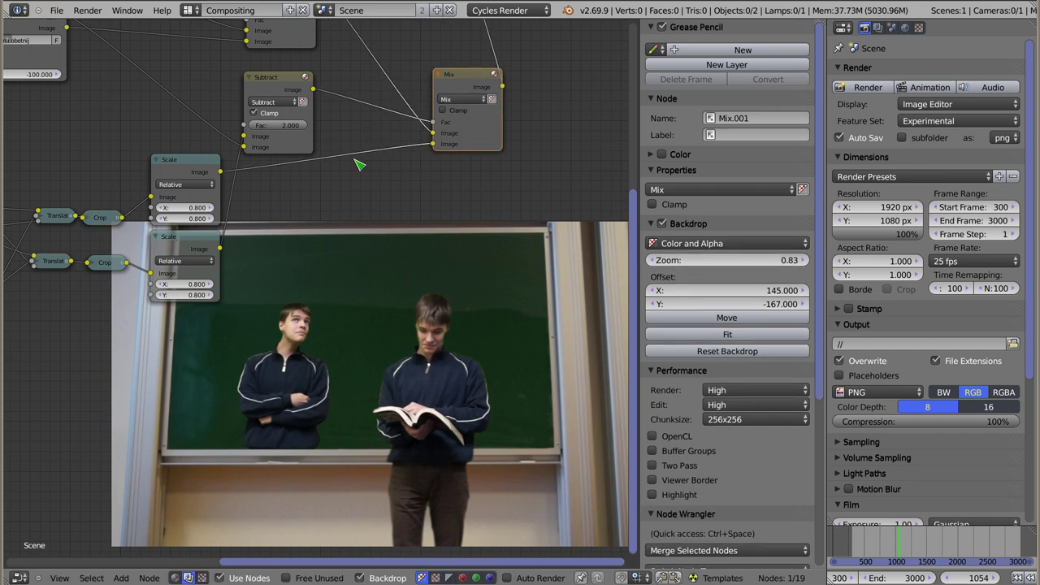
ctrl+shift+click(208, 173)
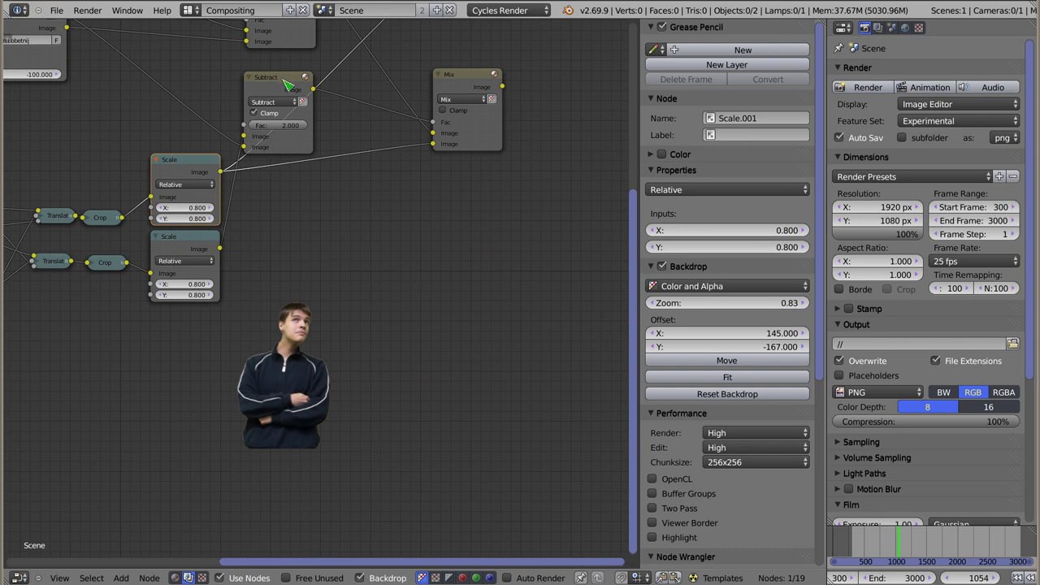
drag(286, 83, 289, 67)
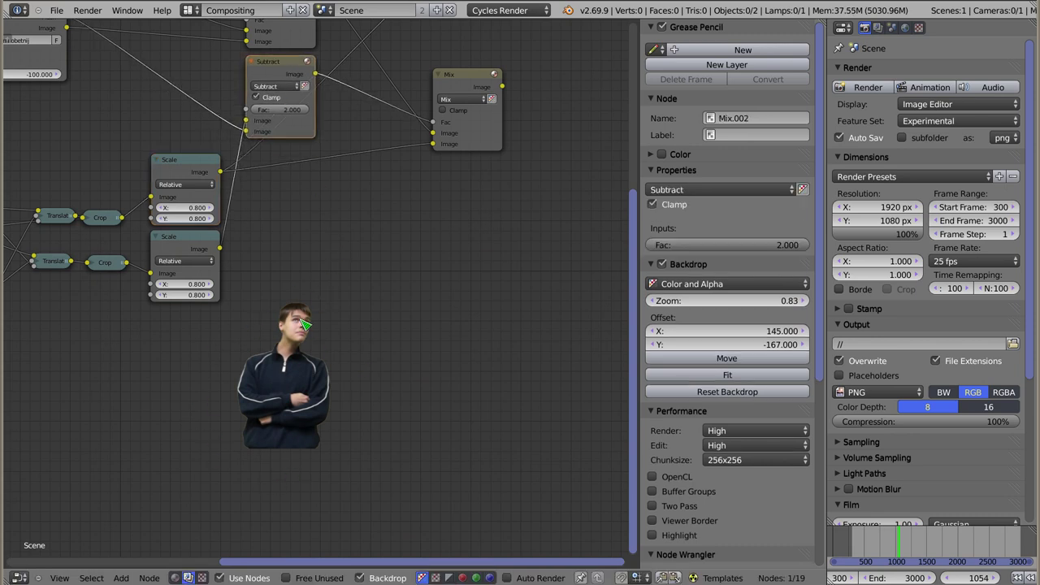
drag(469, 80, 550, 85)
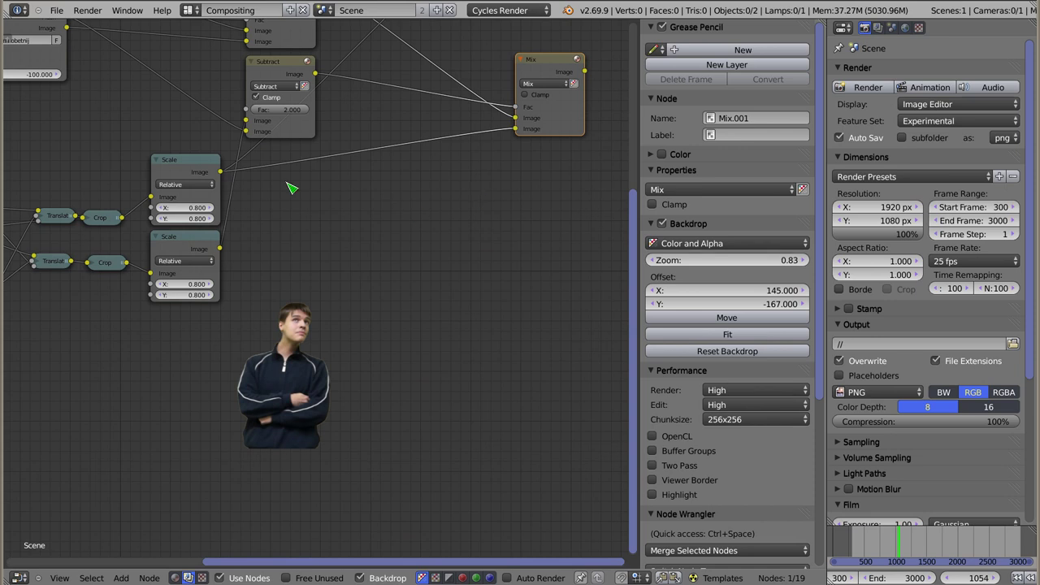
- Preview the Subtract node's white silhouette matte in the backdrop
ctrl+shift+click(286, 69)
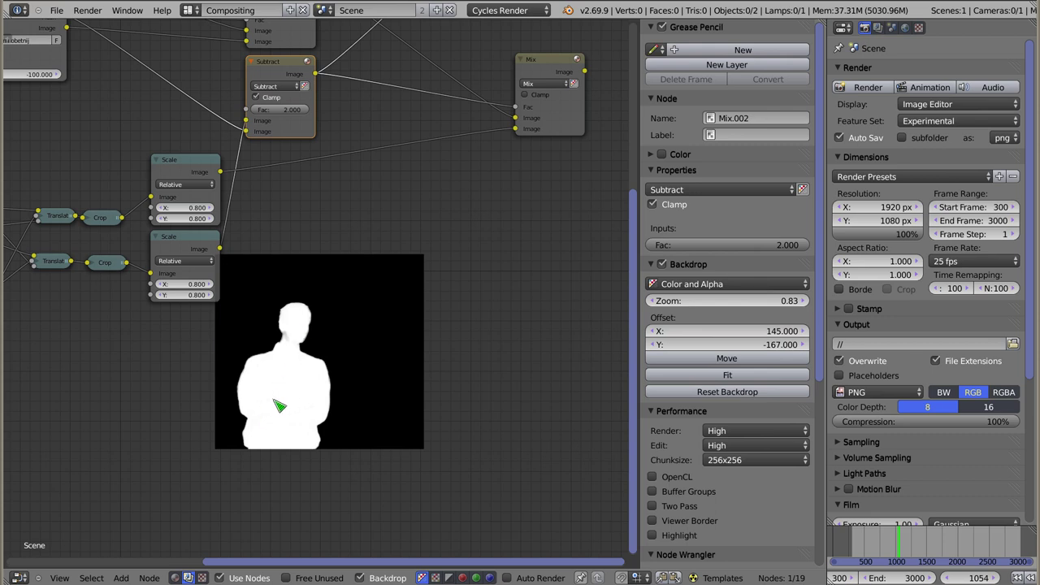
ctrl+shift+click(191, 168)
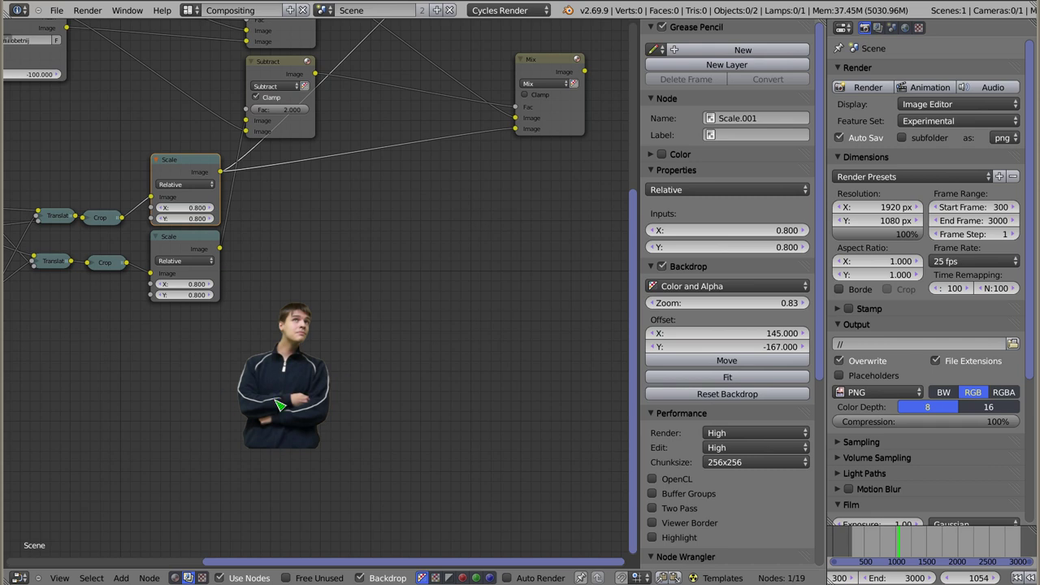
ctrl+shift+click(279, 67)
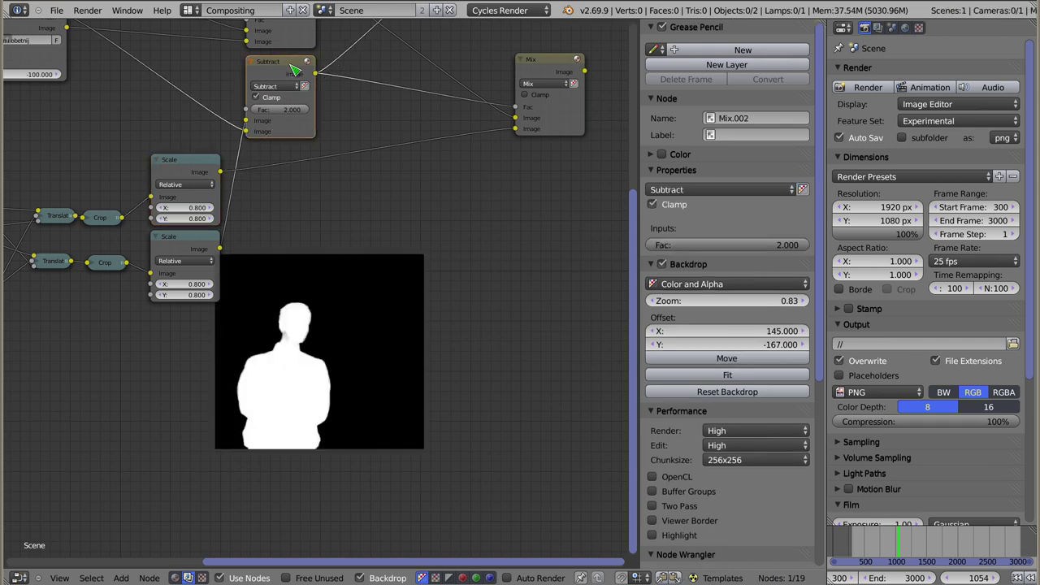
key(shift+a)
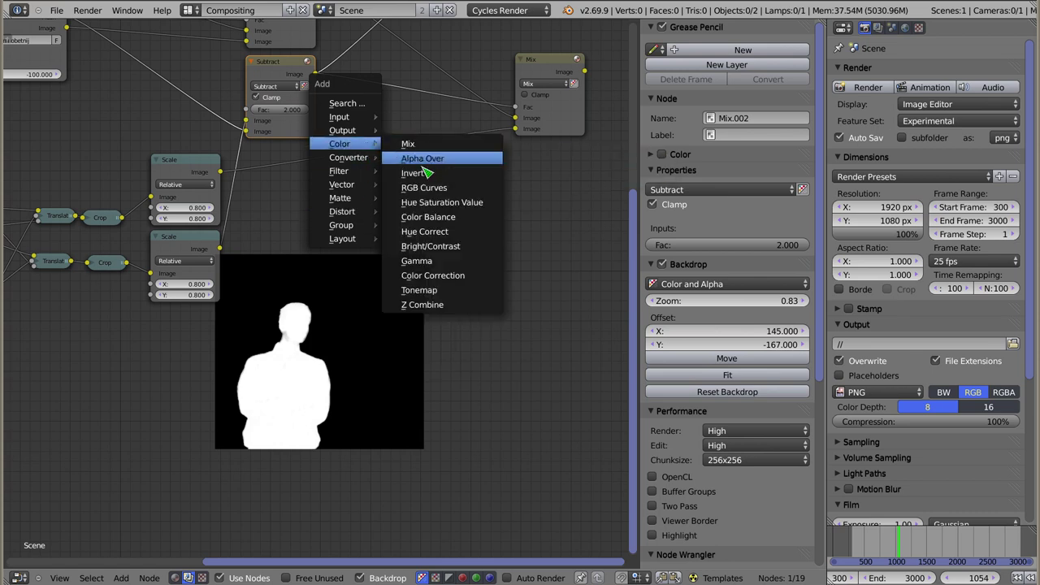
- Insert an RGB Curves node between the Subtract and Mix nodes
click(461, 192)
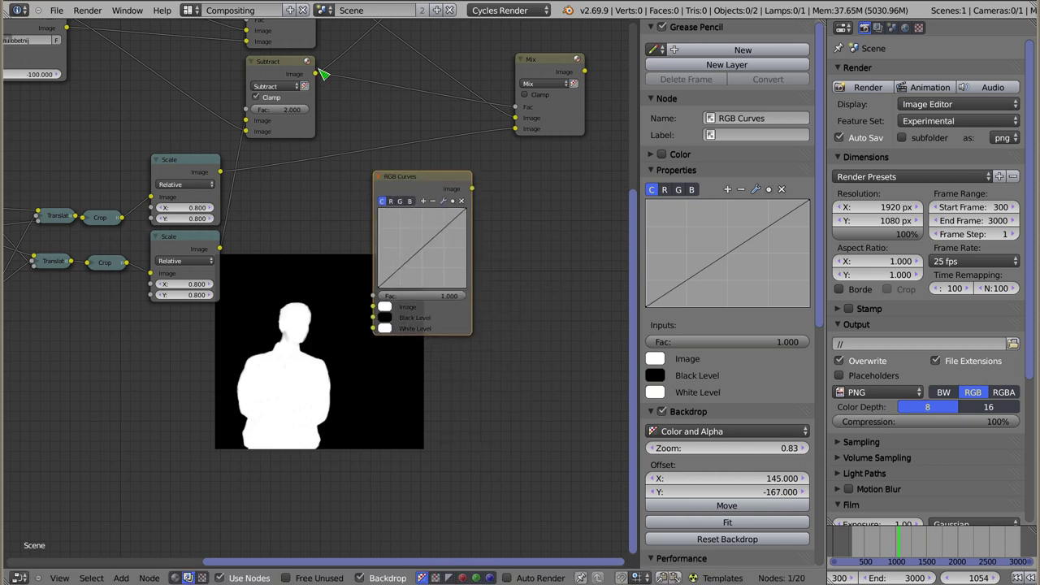
drag(317, 73, 373, 306)
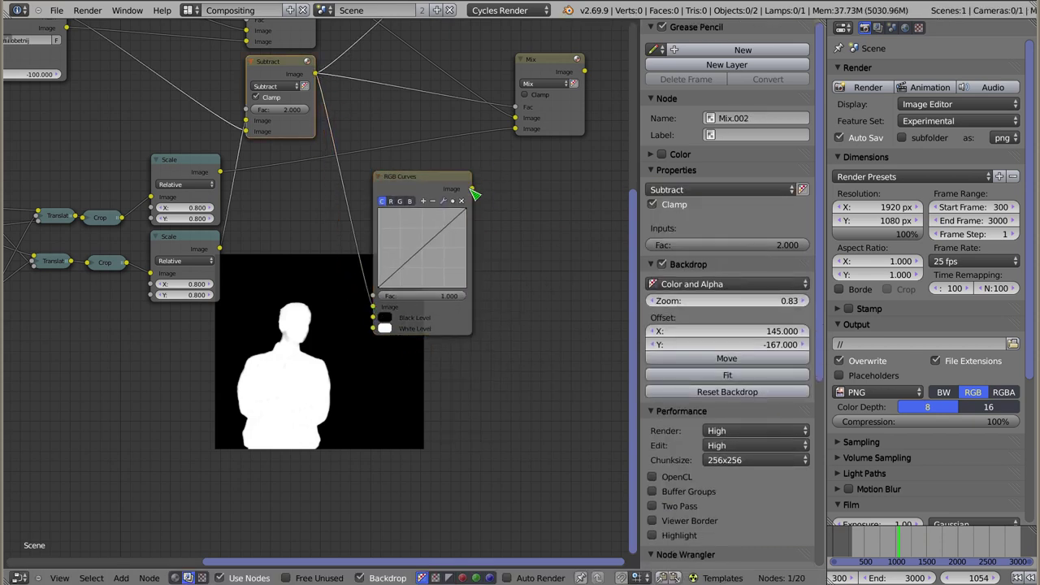
drag(471, 188, 515, 128)
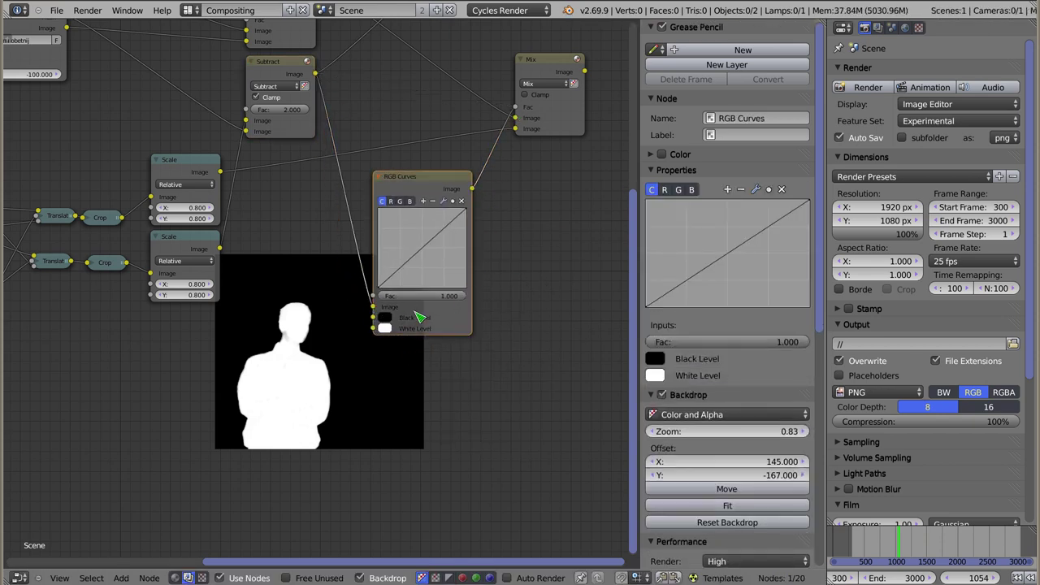
- Try darkening the RGB curve, then restore it to a straight line
drag(428, 245, 436, 270)
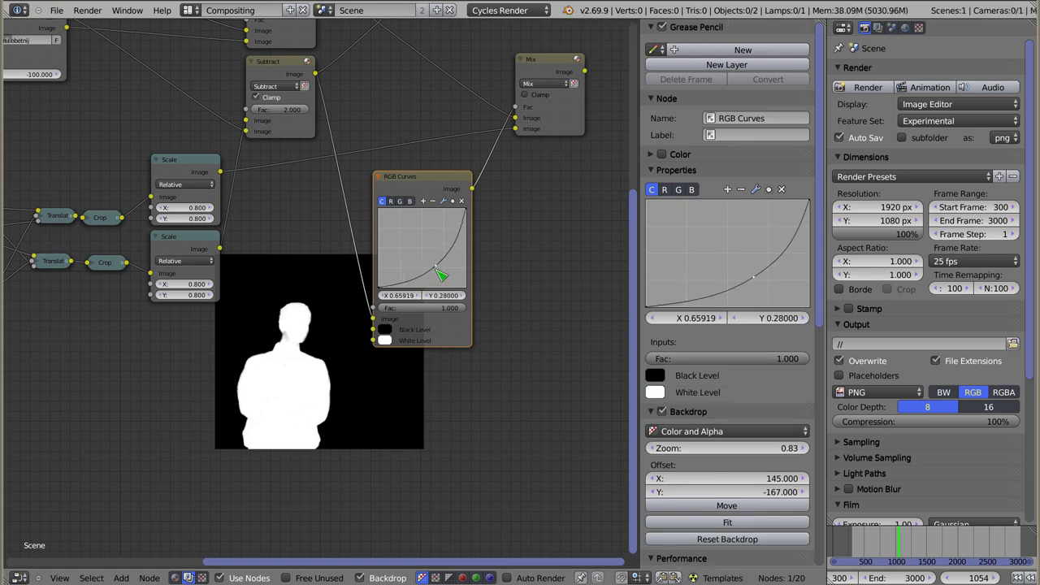
click(461, 201)
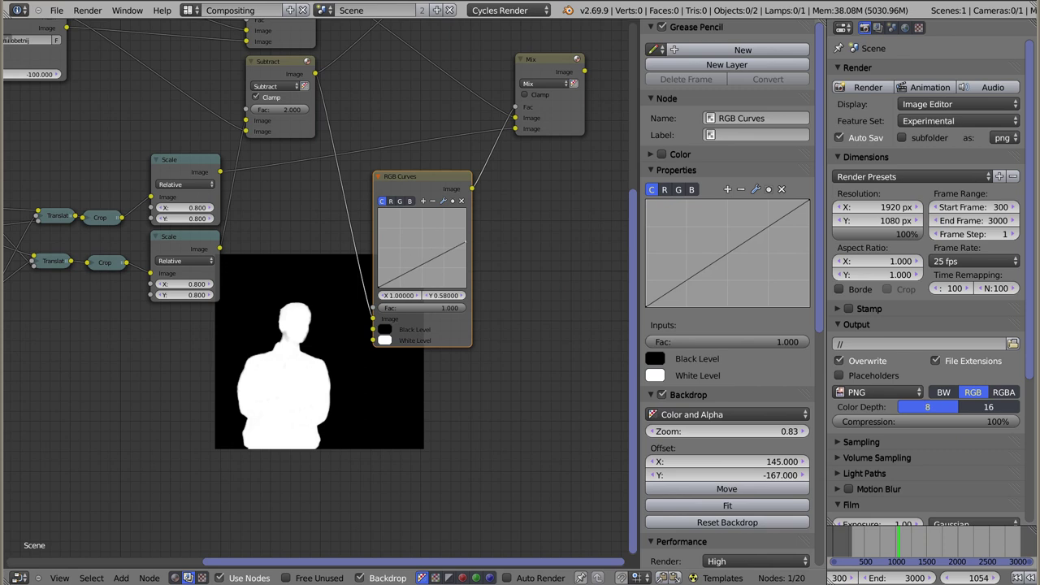
drag(463, 218, 473, 288)
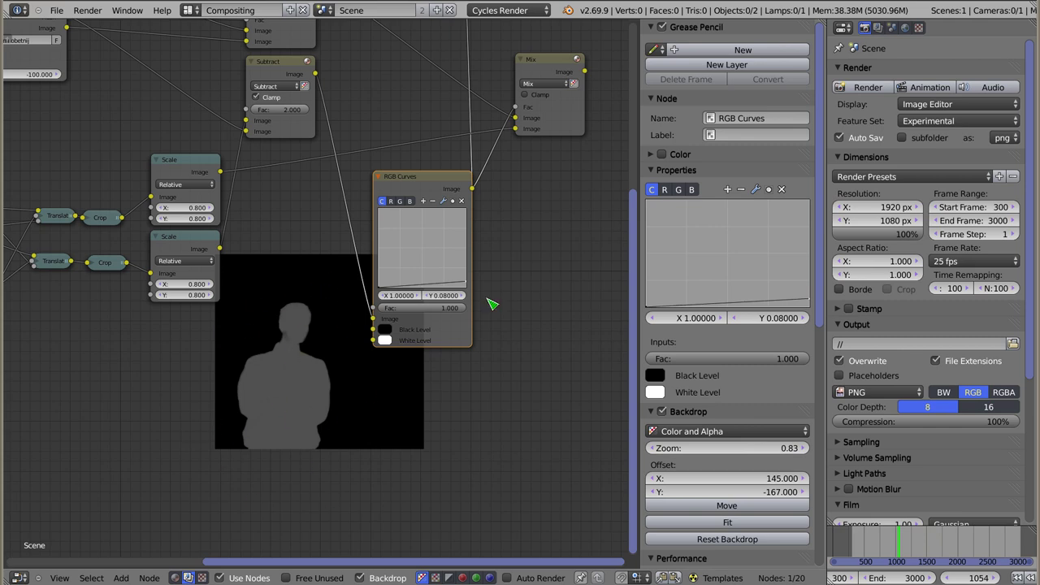
ctrl+shift+click(563, 64)
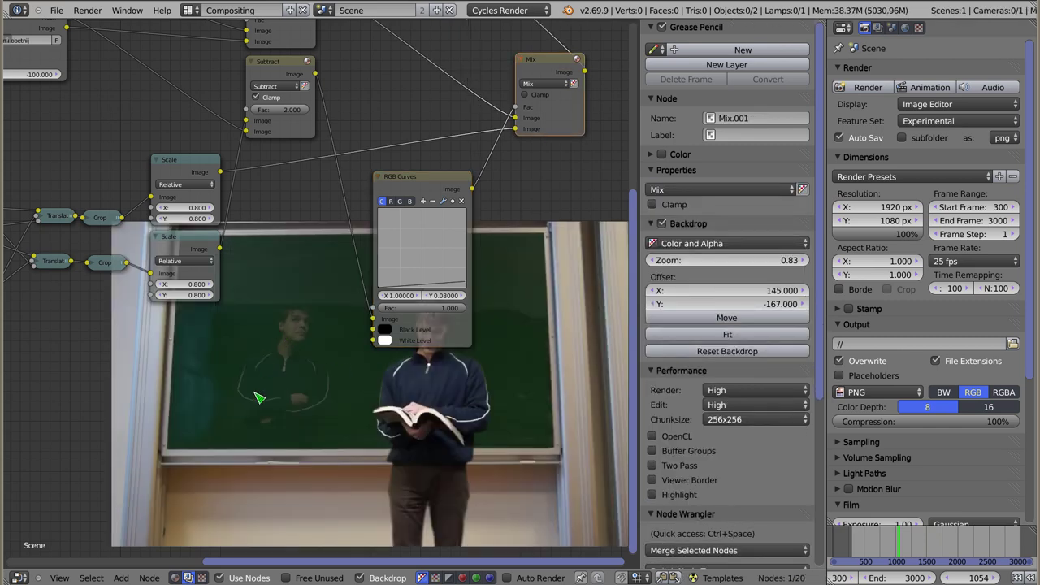
drag(472, 288, 467, 210)
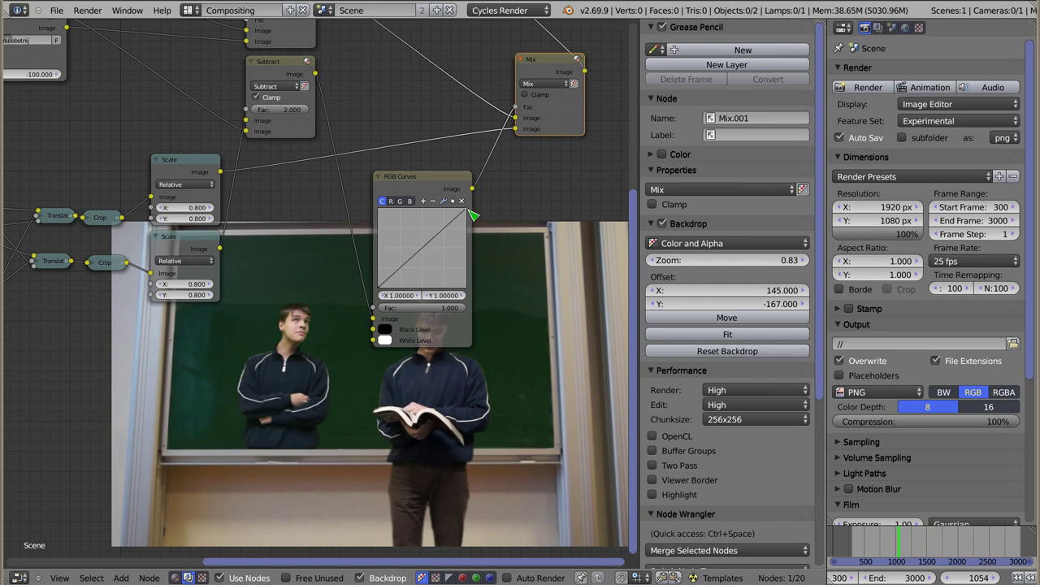
- Move the RGB Curves node up and preview the scaled left person alone
drag(416, 186, 410, 48)
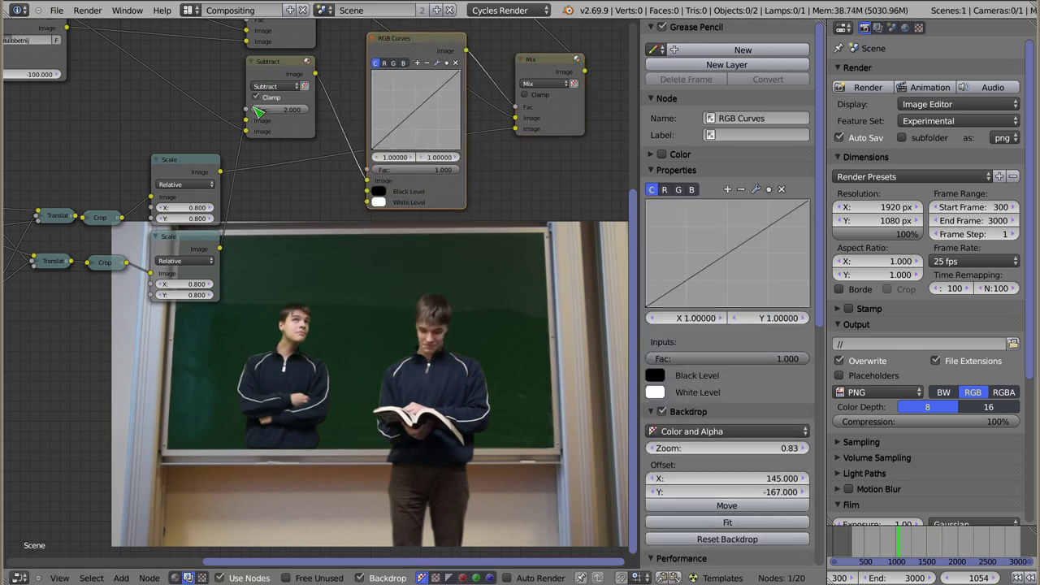
drag(419, 46, 412, 45)
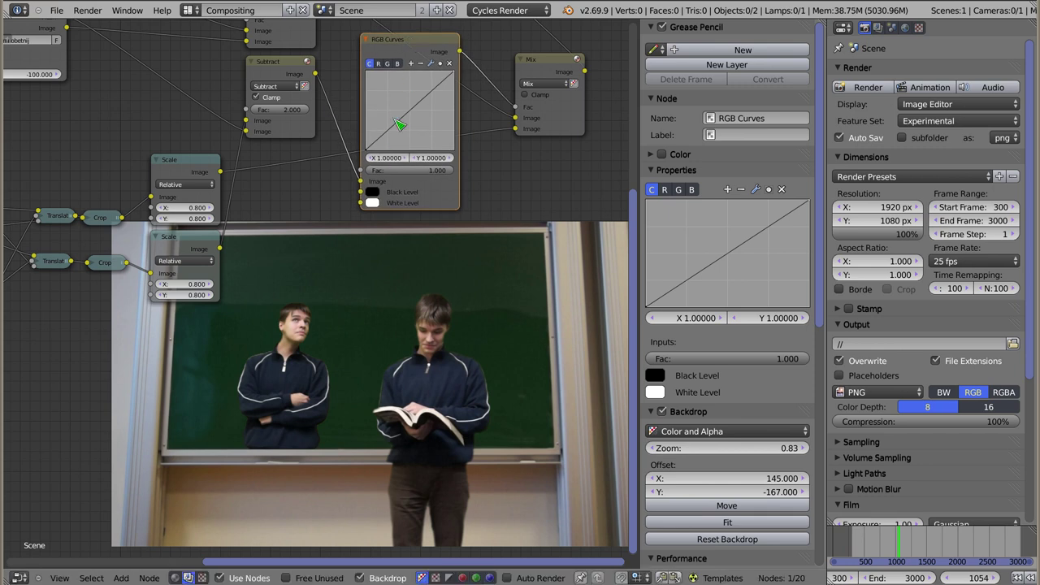
ctrl+shift+click(189, 165)
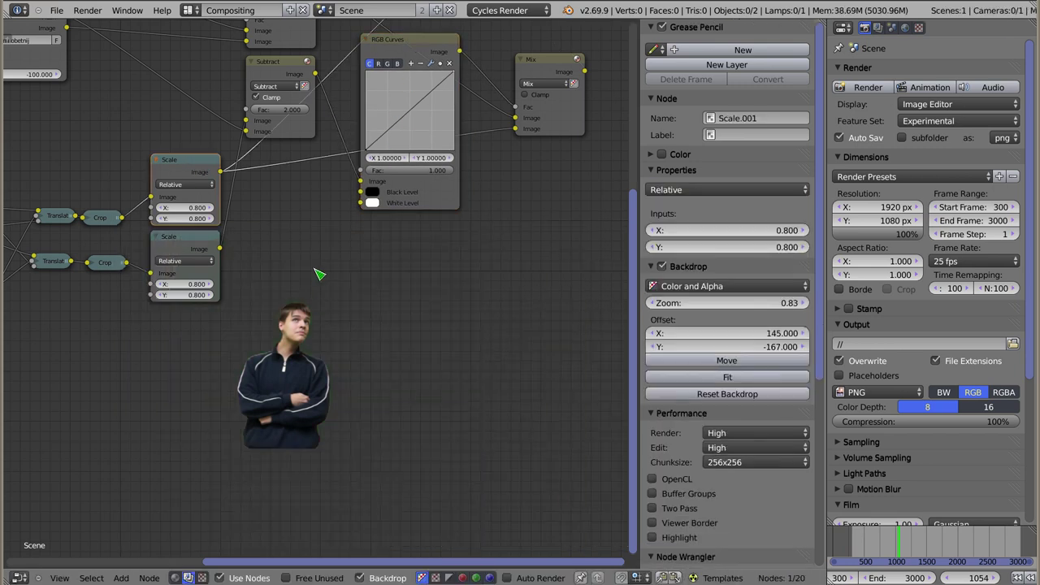
- Insert a Hue Saturation Value node between the upper Scale and the Mix, lowering saturation to 0.341
key(shift+a)
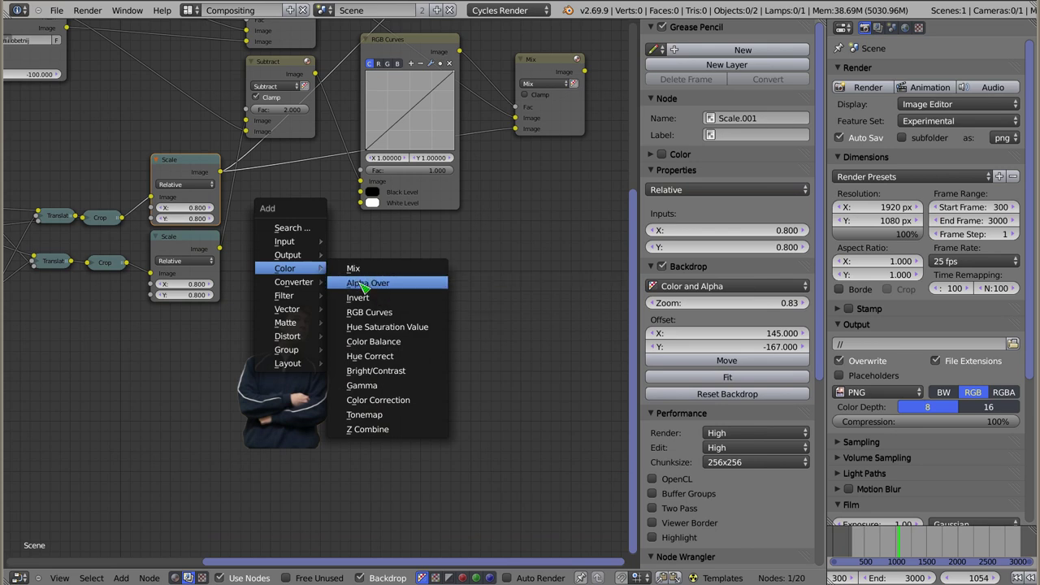
click(398, 334)
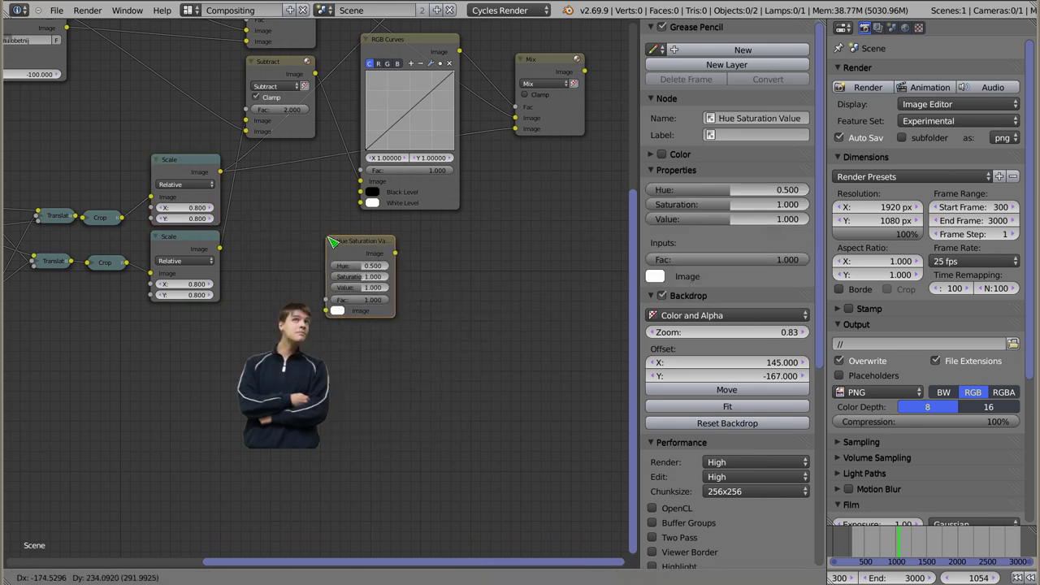
click(349, 240)
click(213, 177)
drag(219, 171, 347, 308)
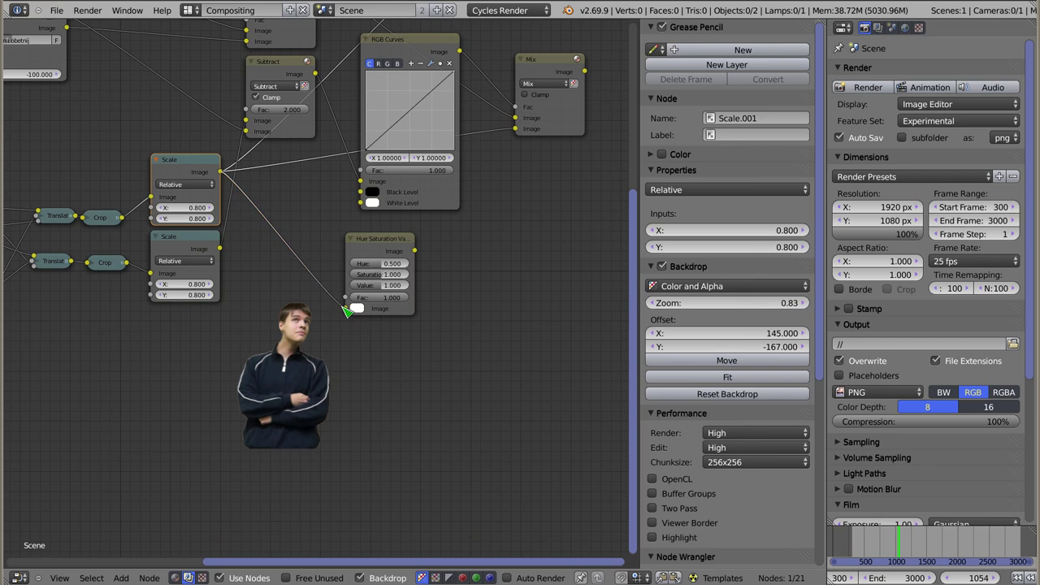
drag(415, 251, 517, 132)
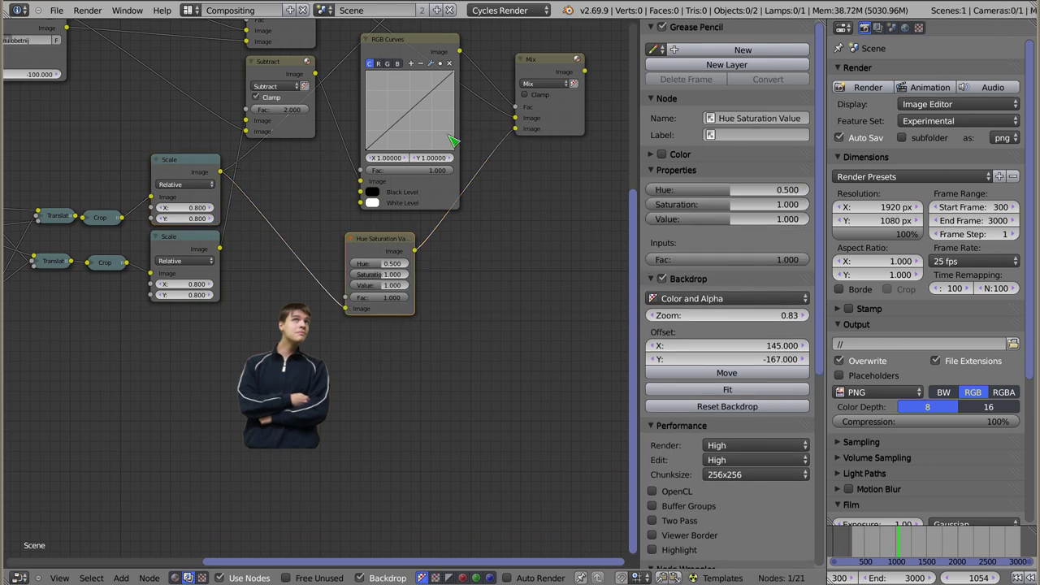
click(558, 74)
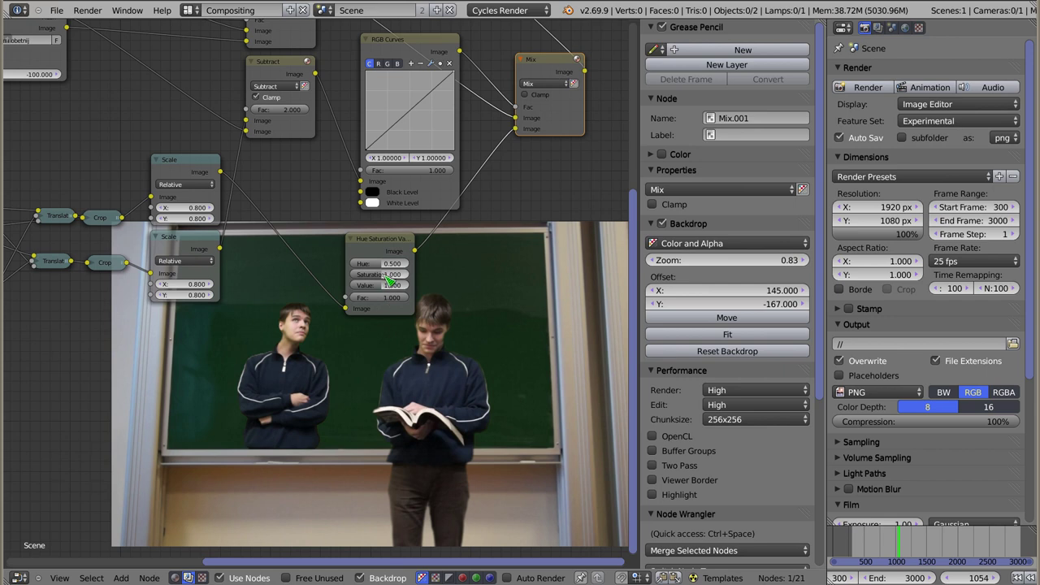
drag(386, 276, 369, 281)
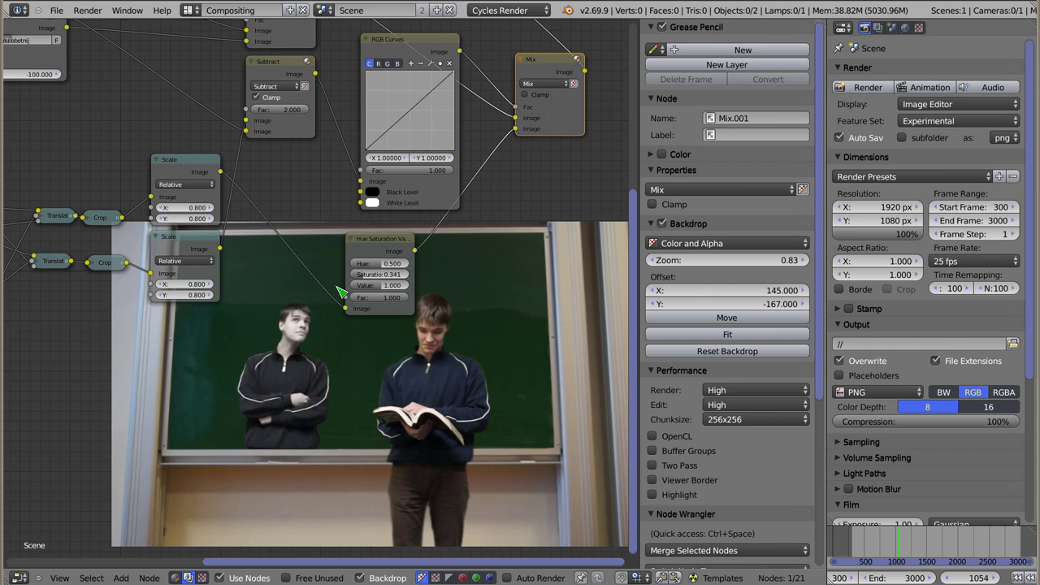
- Set the Hue Saturation node to hue 0.784, saturation 0.535 and value 1.747
mouse_move(375, 281)
mouse_down()
mouse_move(423, 281)
mouse_move(388, 370)
mouse_up()
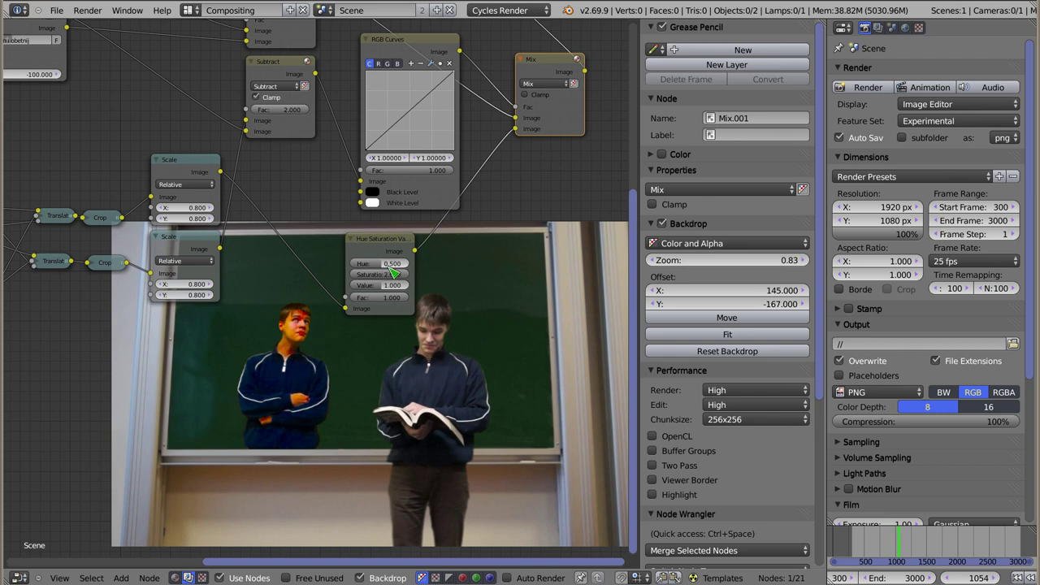
mouse_move(379, 265)
mouse_down()
mouse_move(361, 269)
mouse_move(402, 266)
mouse_move(375, 280)
mouse_up()
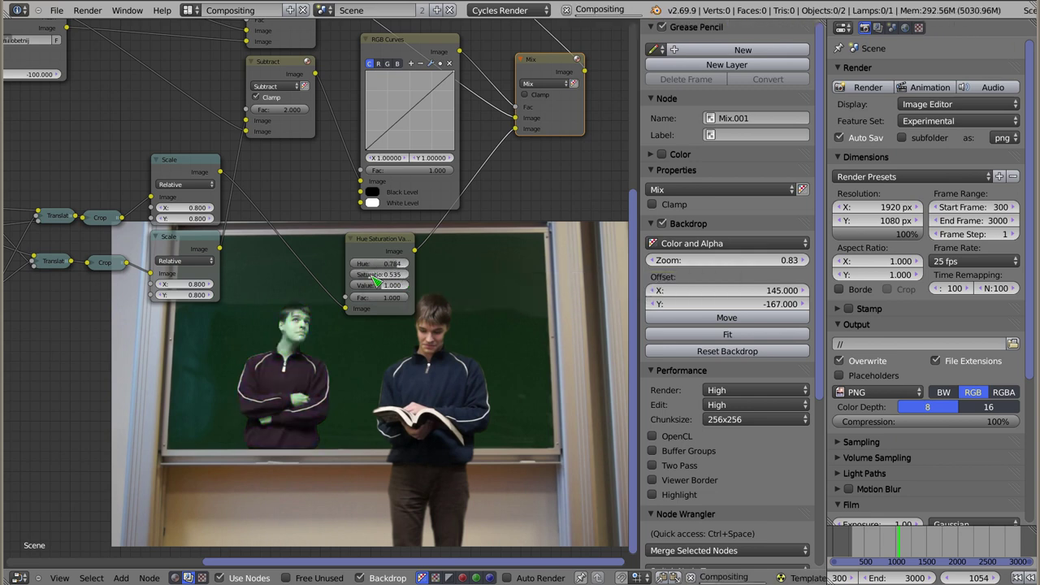
mouse_move(376, 284)
mouse_down()
mouse_move(351, 285)
mouse_move(487, 287)
mouse_up()
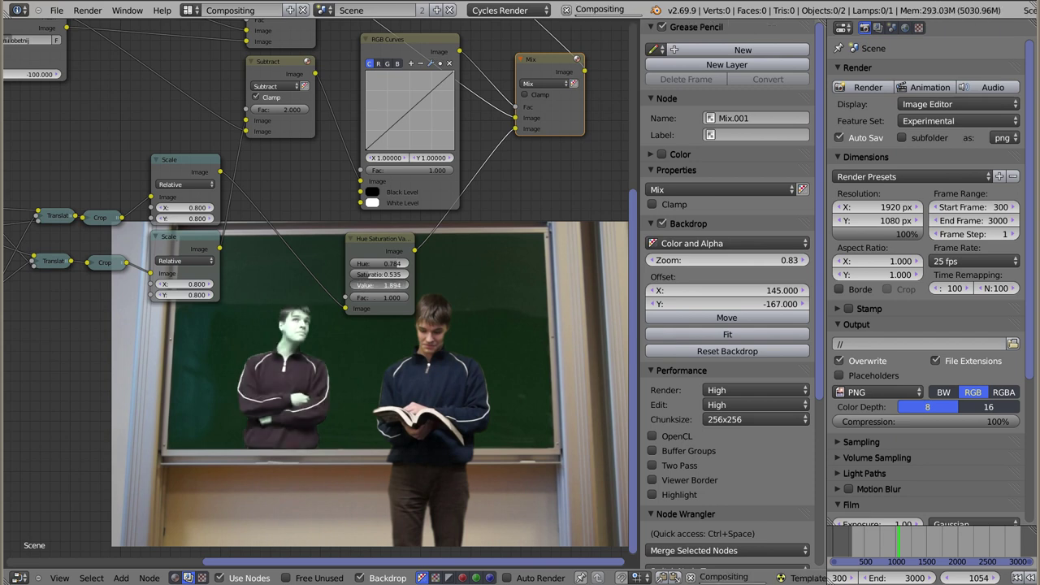
drag(381, 285, 400, 301)
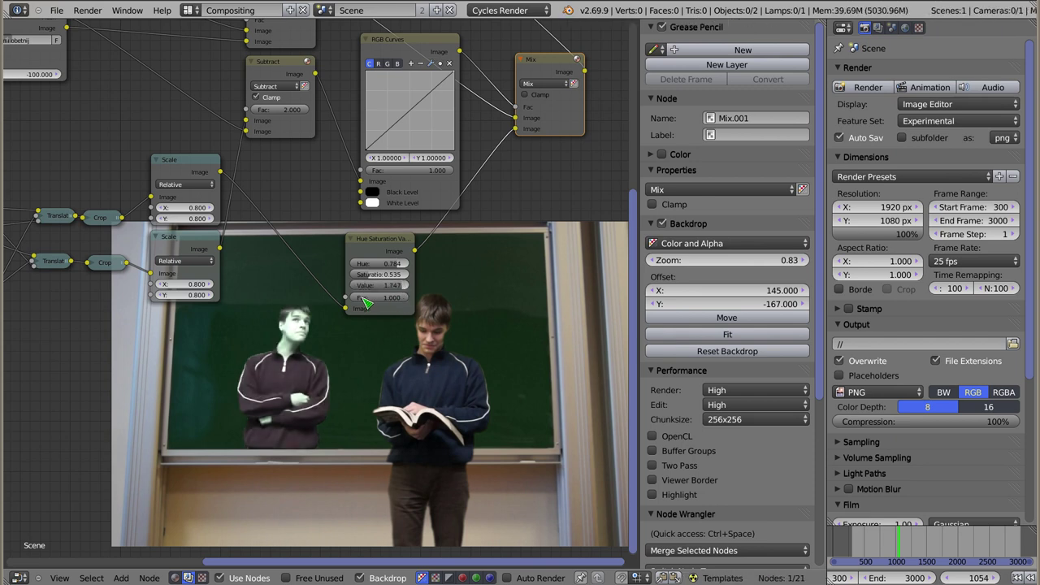
- Set the tint factor to 0.712 and lower the RGB Curves top point to 0.235
scroll(366, 301, up, 1)
scroll(394, 285, up, 1)
mouse_move(417, 265)
mouse_down()
mouse_move(336, 256)
mouse_move(398, 257)
mouse_up()
mouse_move(498, 216)
middle_down()
mouse_move(461, 205)
mouse_move(283, 293)
middle_up()
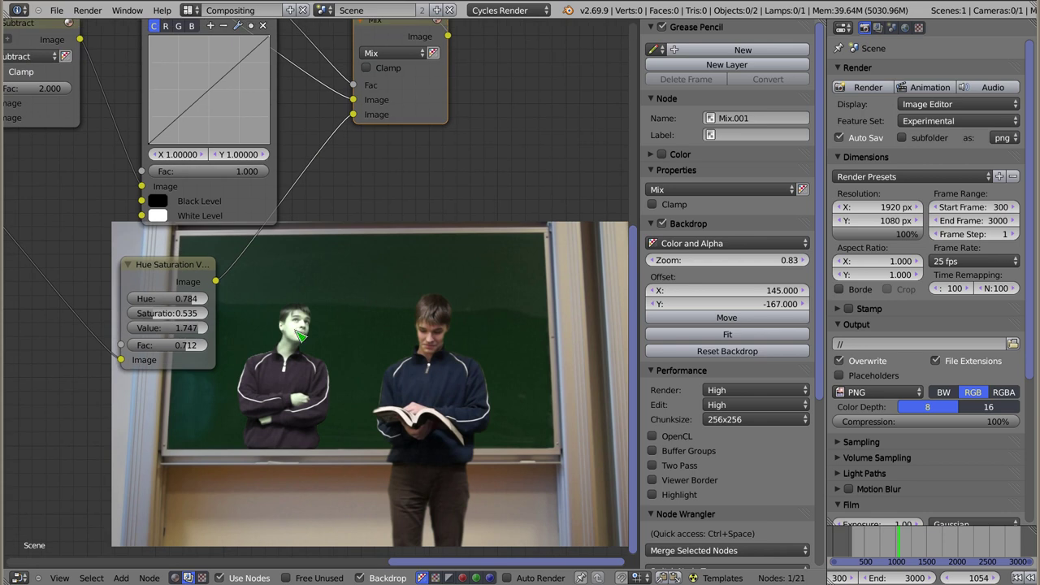
drag(269, 38, 276, 124)
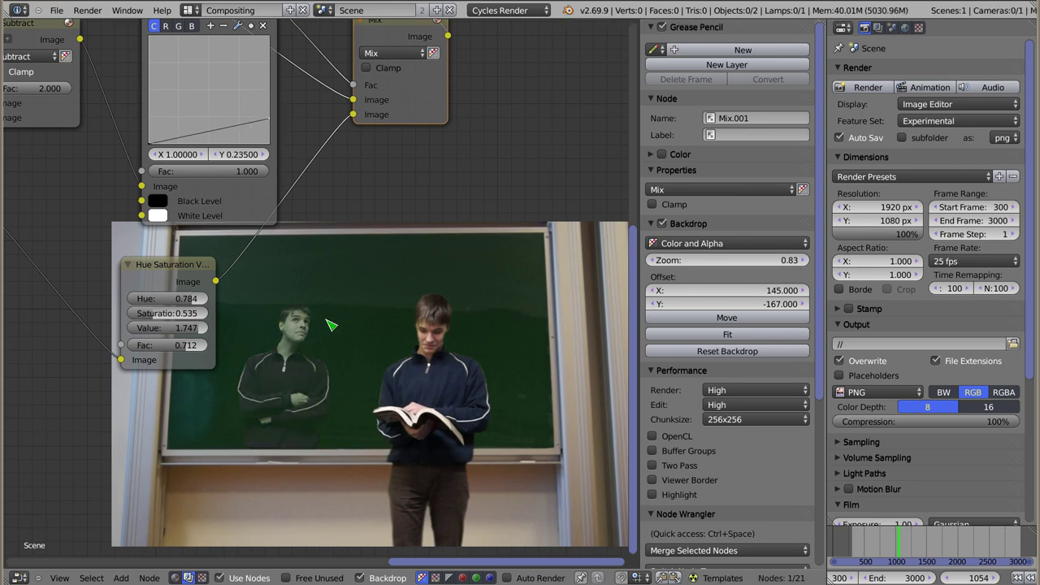
scroll(447, 189, down, 1)
- Move the Mix node right and collapse the RGB Curves and Hue Saturation Value nodes
scroll(423, 138, down, 1)
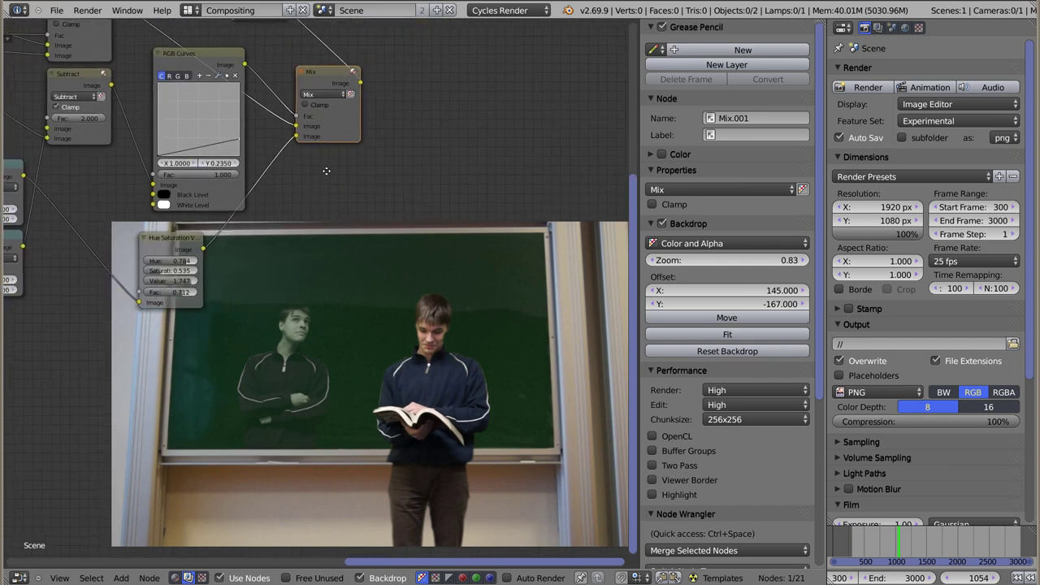
drag(339, 83, 567, 63)
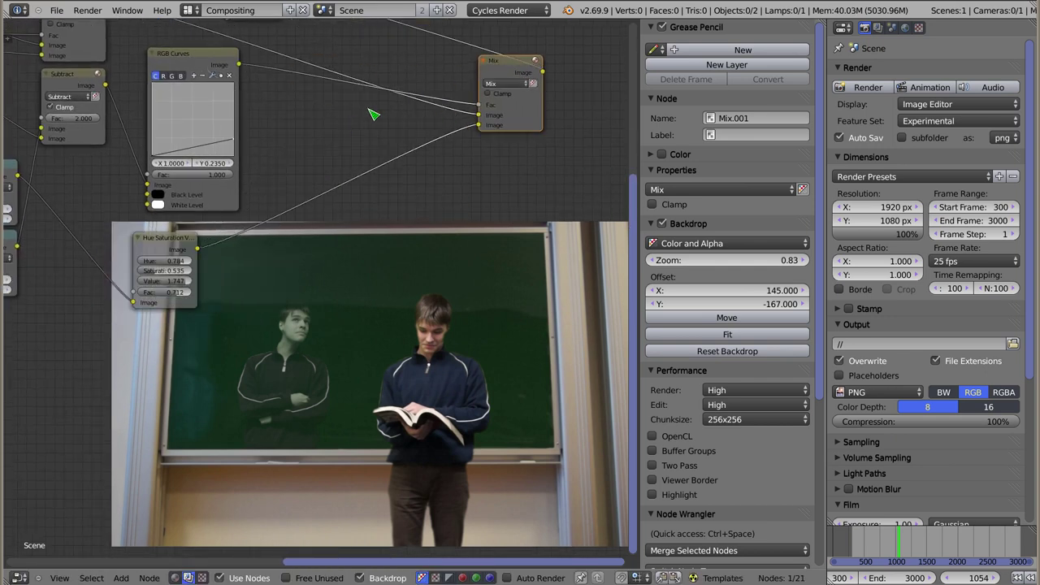
mouse_move(151, 60)
mouse_down()
mouse_move(128, 65)
mouse_move(150, 78)
mouse_up()
click(131, 57)
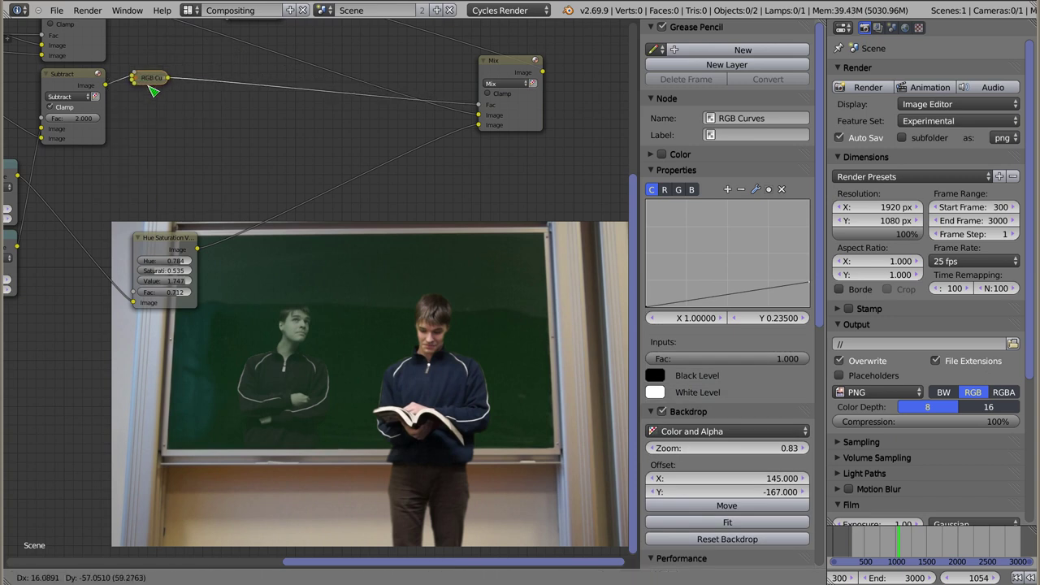
click(140, 238)
drag(144, 240, 65, 199)
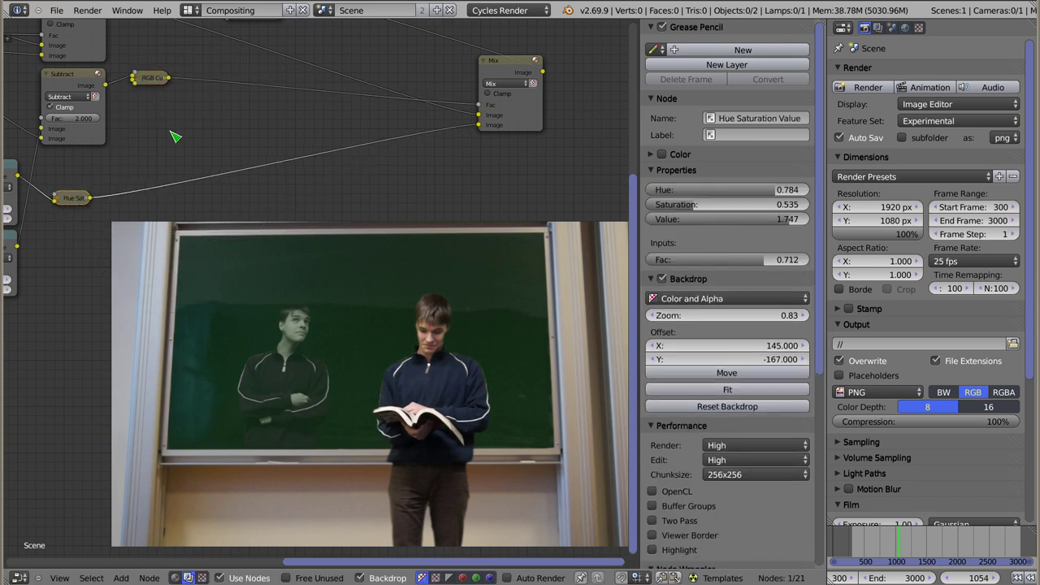
middle_drag(174, 133, 237, 196)
- Check the Viewer and Composite output node settings
click(334, 43)
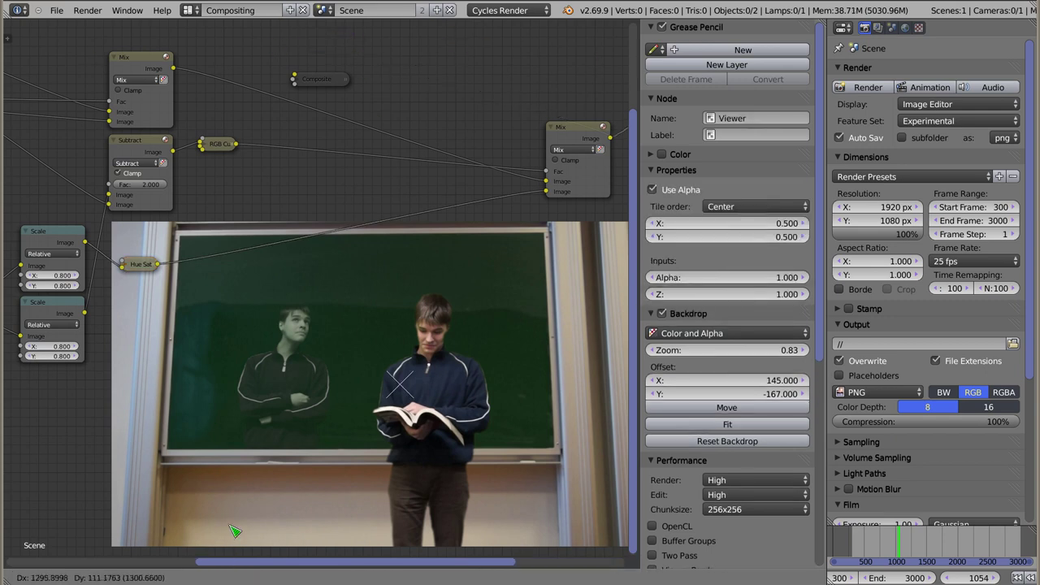
click(323, 76)
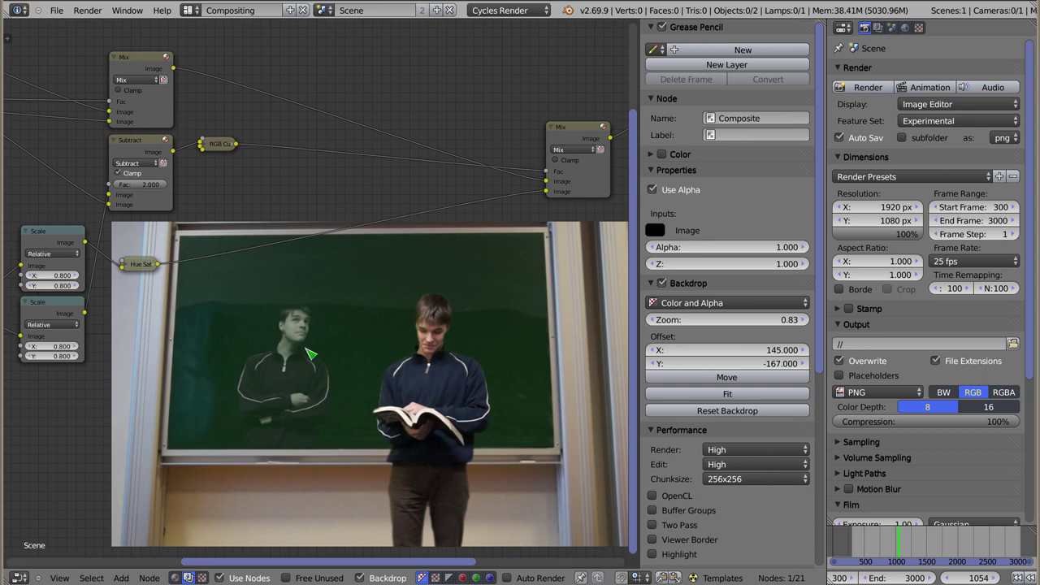
middle_drag(317, 378, 307, 362)
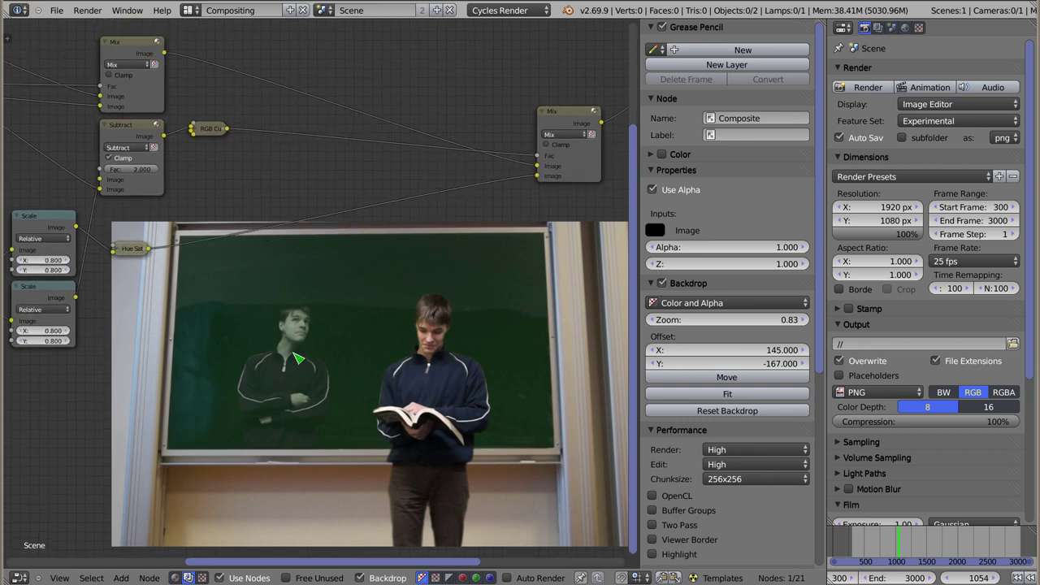
key(shift+a)
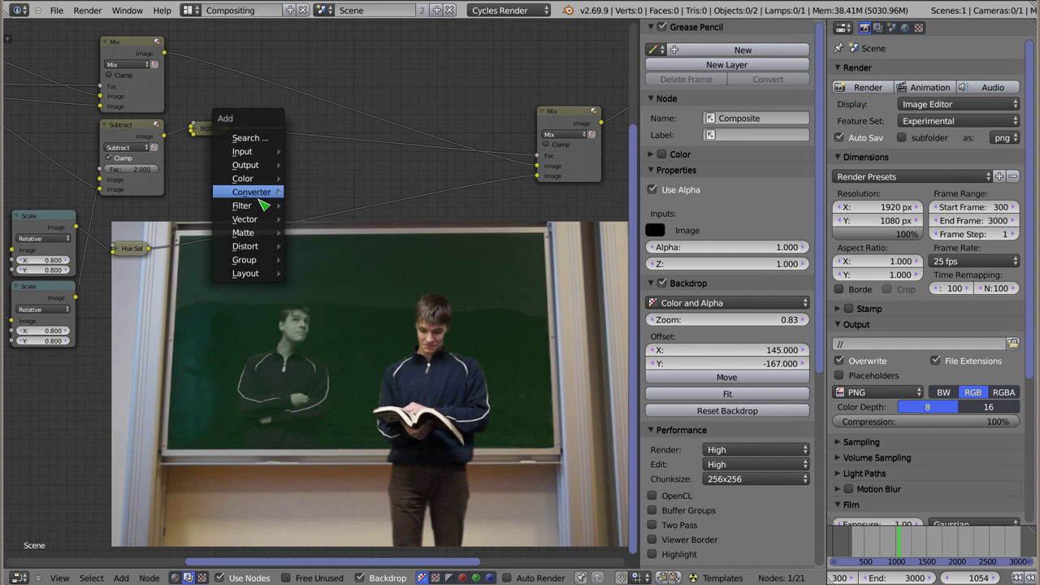
- Add a Blur node and insert it between the Hue Saturation and Mix nodes
mouse_move(242, 206)
click(324, 208)
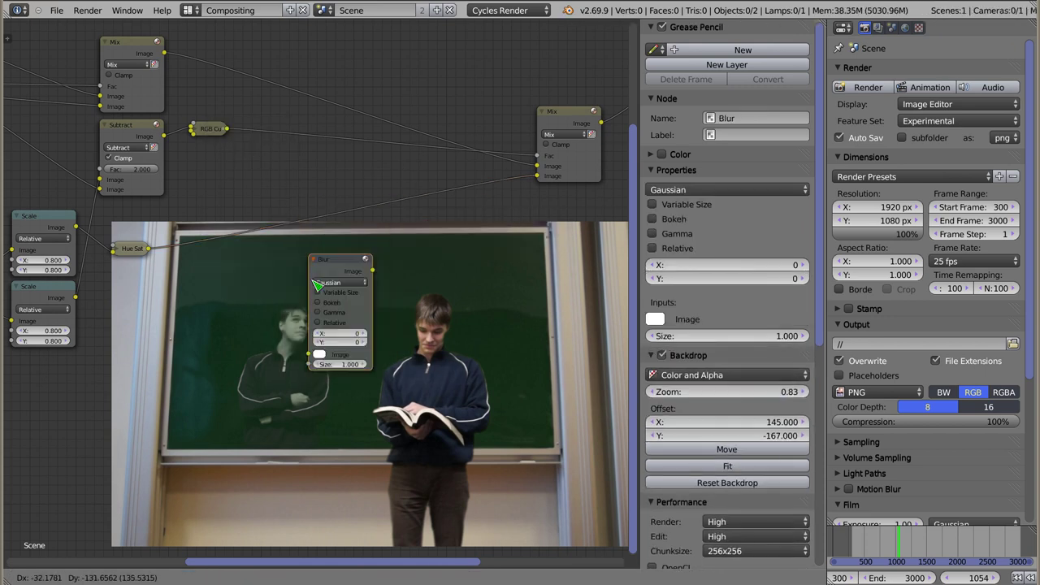
click(355, 242)
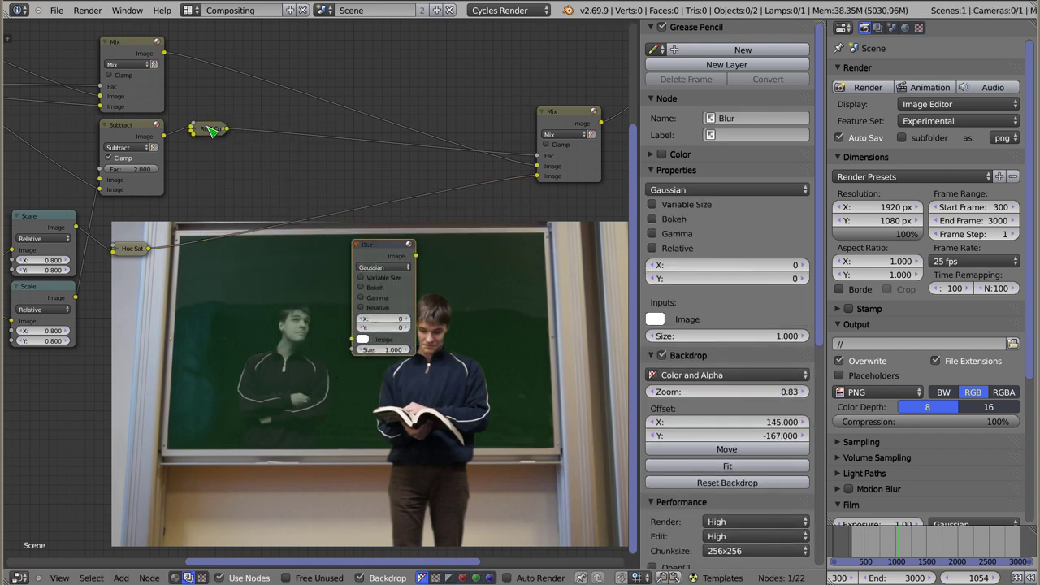
ctrl+shift+click(210, 130)
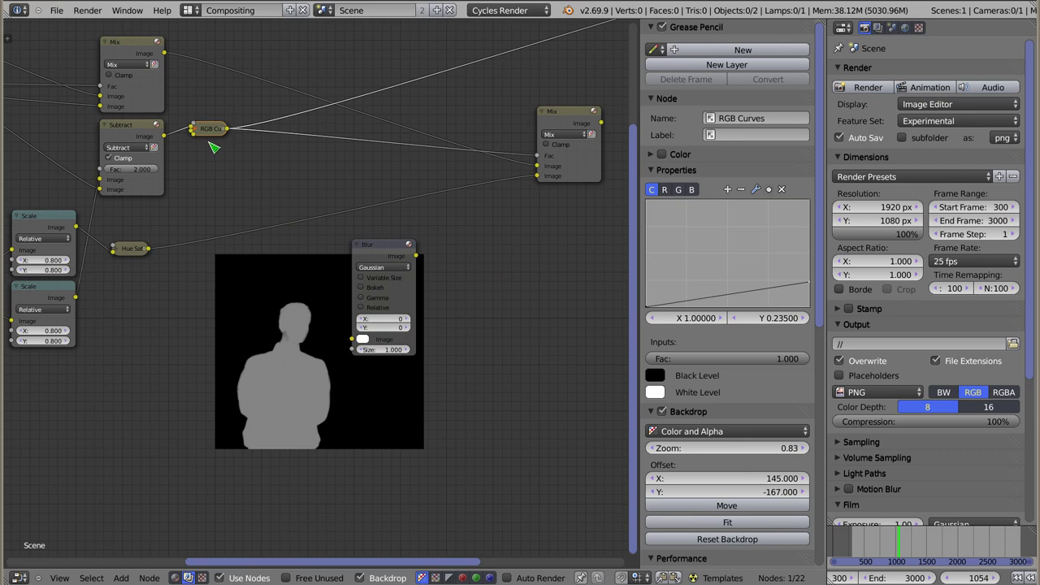
ctrl+shift+click(137, 249)
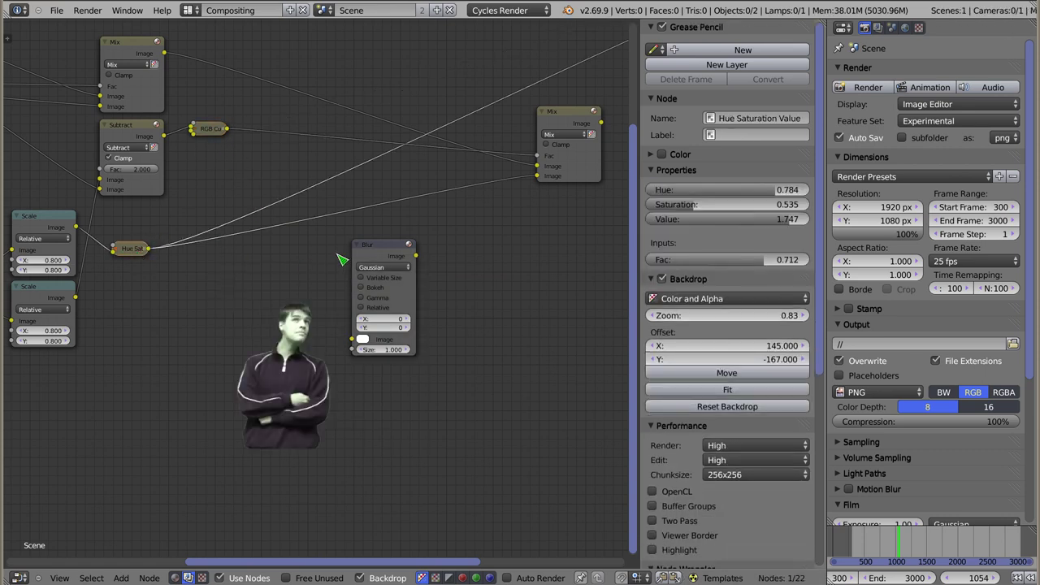
drag(385, 248, 263, 162)
ctrl+shift+click(588, 116)
- Try blur sizes of 33 horizontally, undone, and 183 vertically
click(257, 235)
text(33)
key(Return)
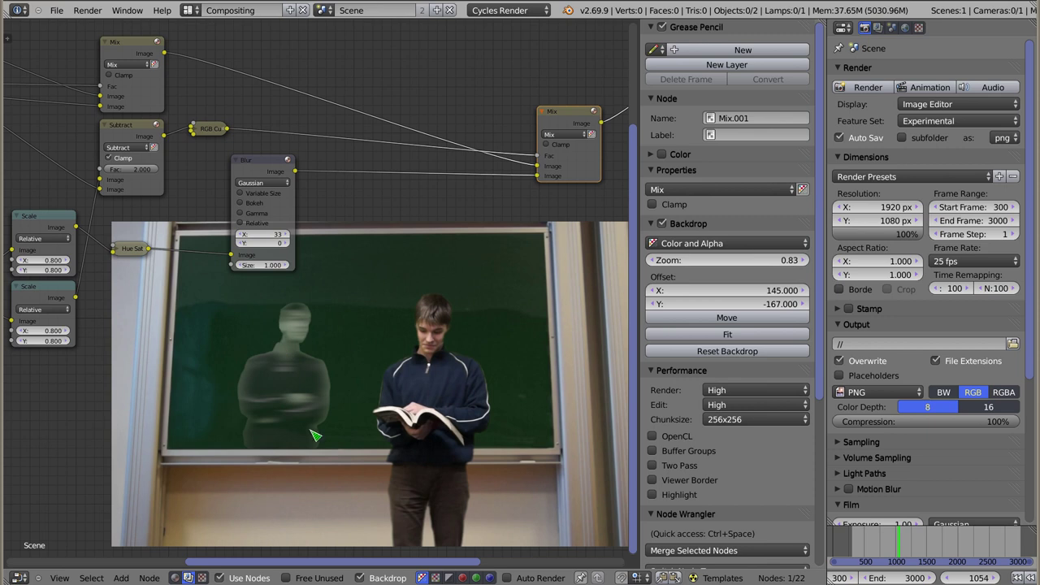
key(ctrl+z)
click(264, 243)
text(183)
key(Return)
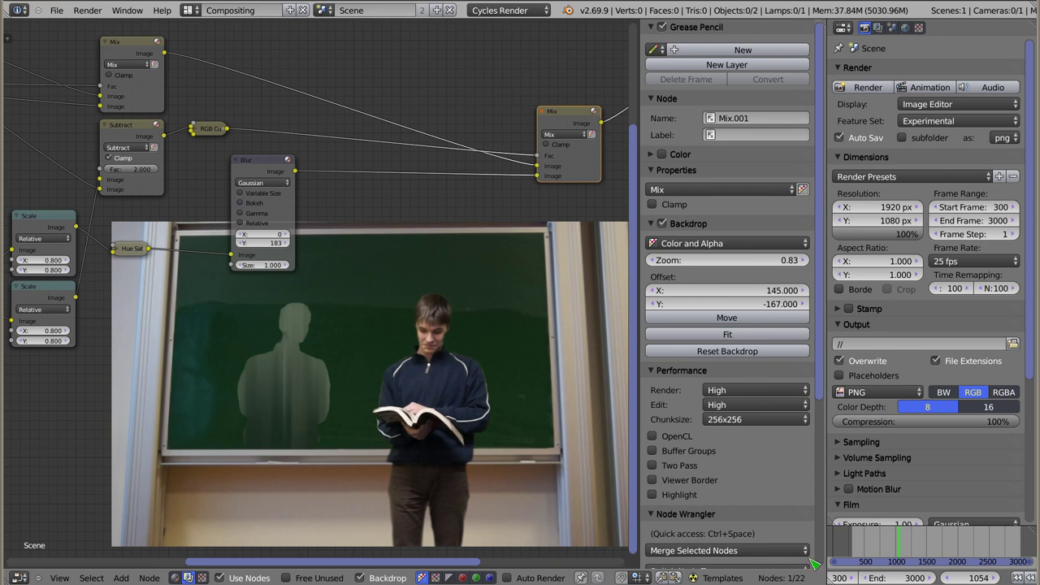
- Check frames 646, 1331 and 1106, settle the blur at 5 by 5, and nudge the node left
click(875, 549)
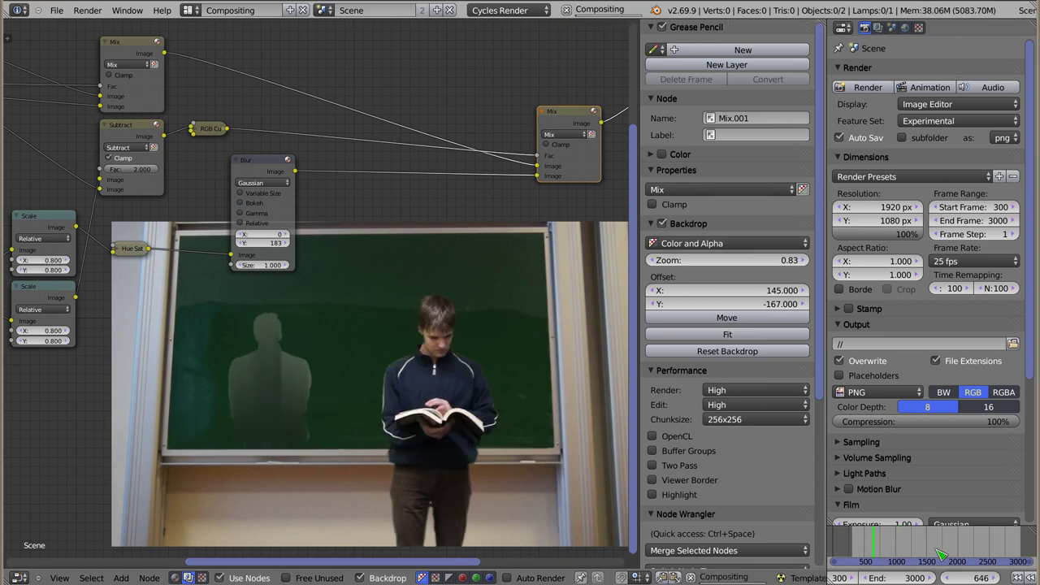
click(916, 552)
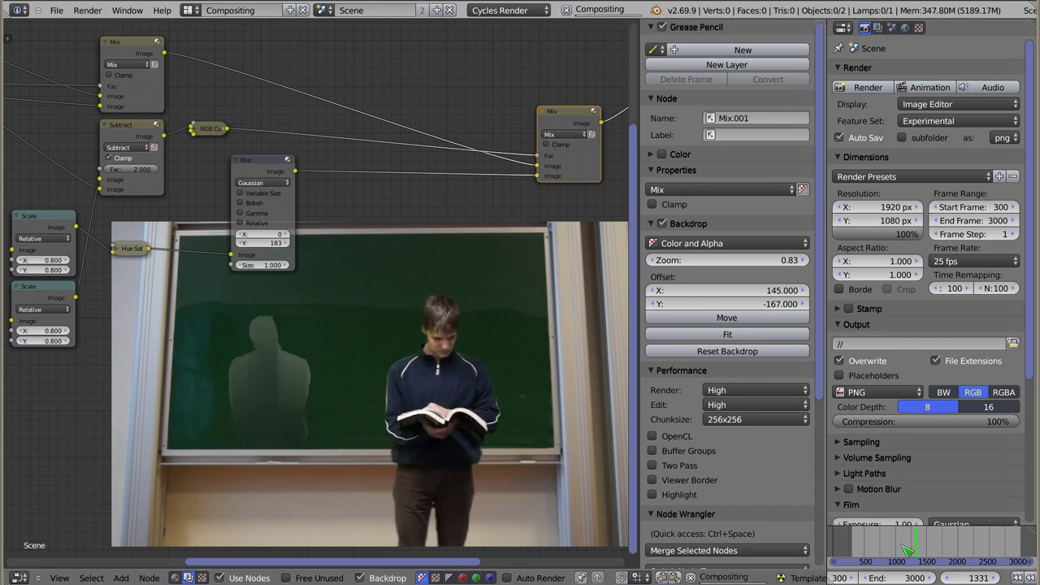
click(902, 551)
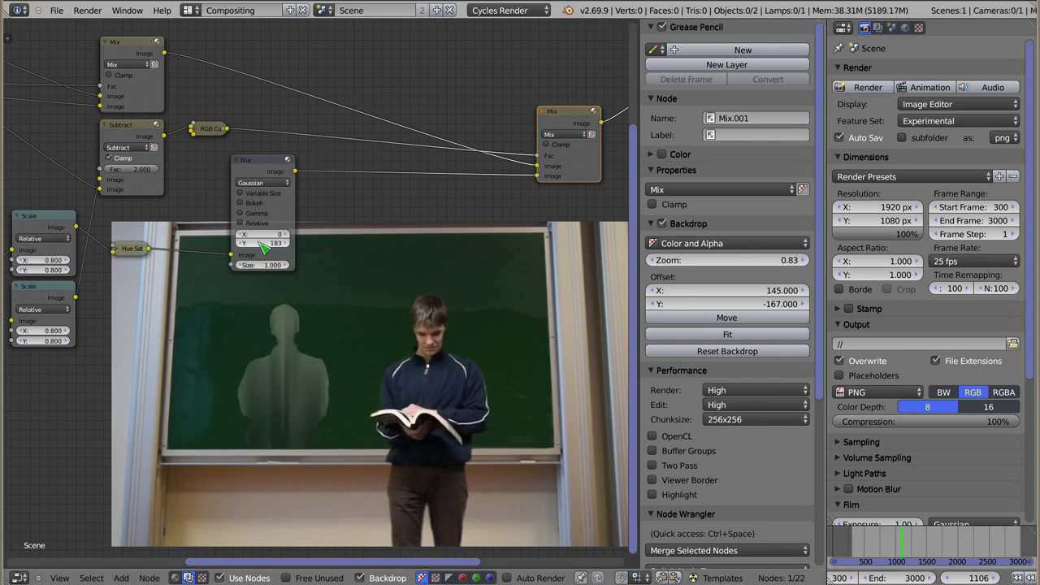
click(262, 243)
text(5)
key(ctrl+z)
key(ctrl+z)
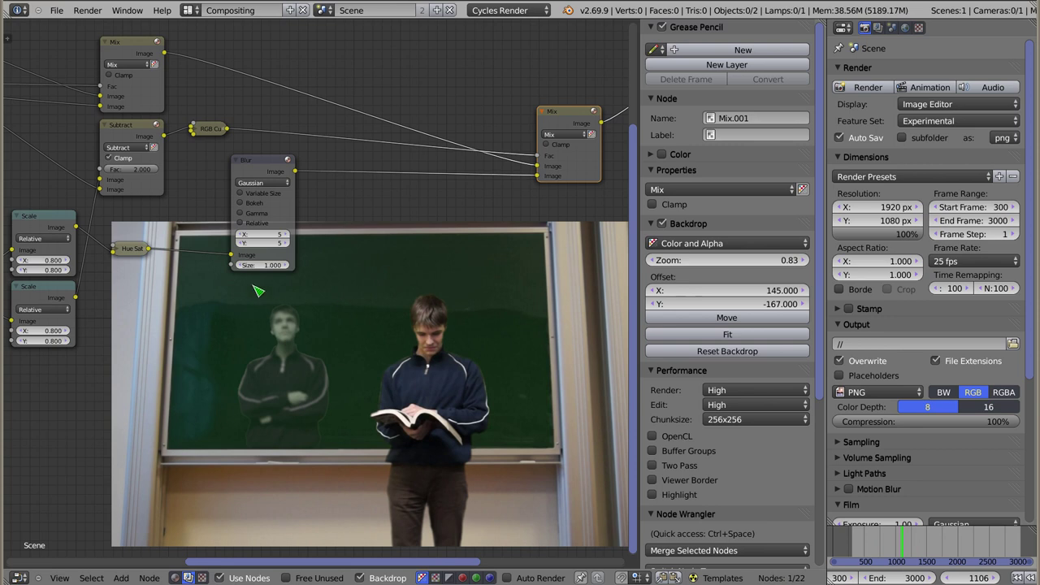
drag(276, 173, 242, 175)
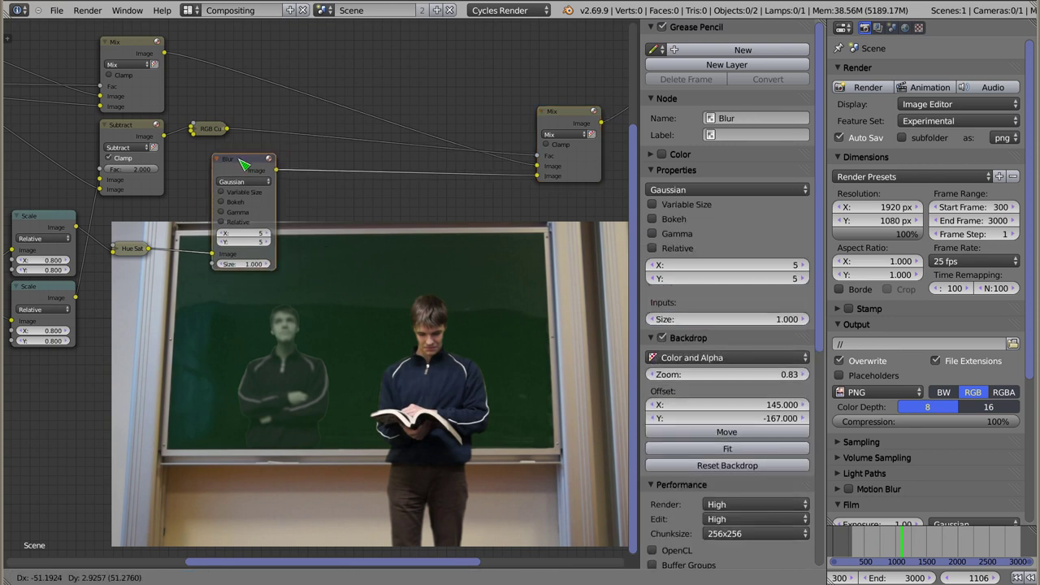
- Add a Sobel Filter node after the Blur node and lower its factor to about half
key(shift+a)
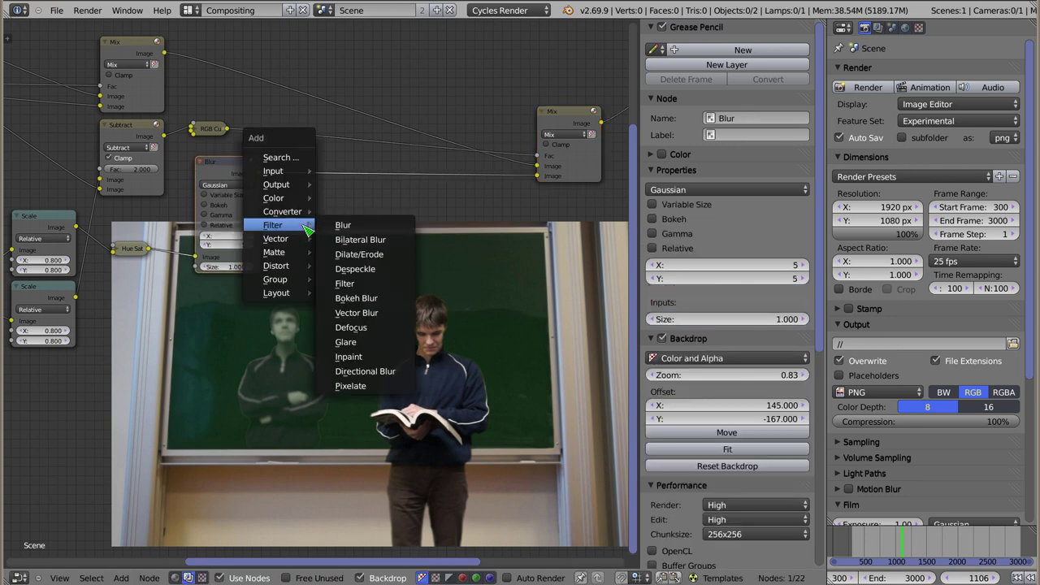
click(366, 284)
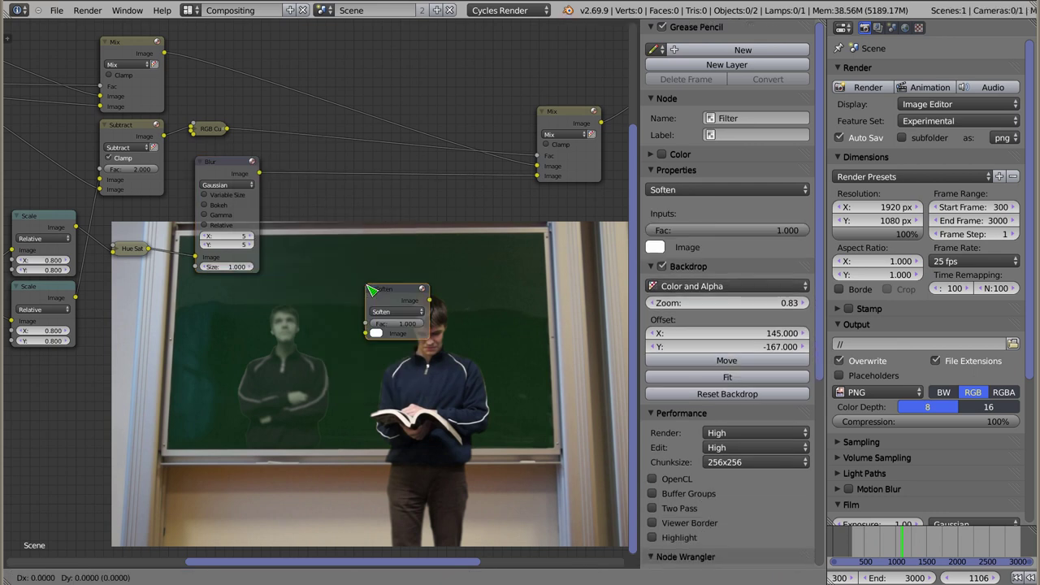
click(292, 190)
scroll(337, 234, up, 1)
scroll(329, 219, up, 1)
click(328, 209)
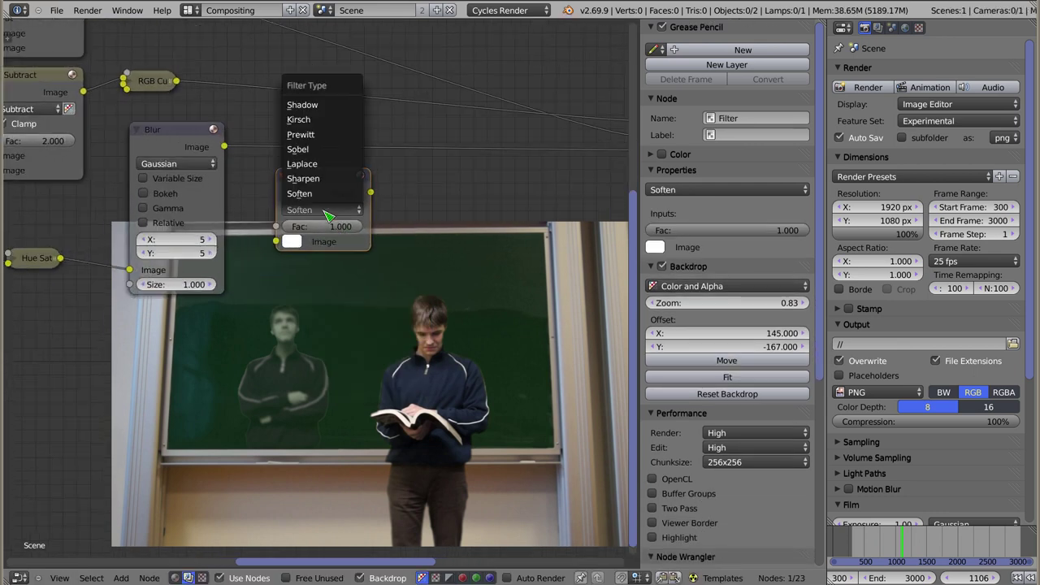
click(328, 149)
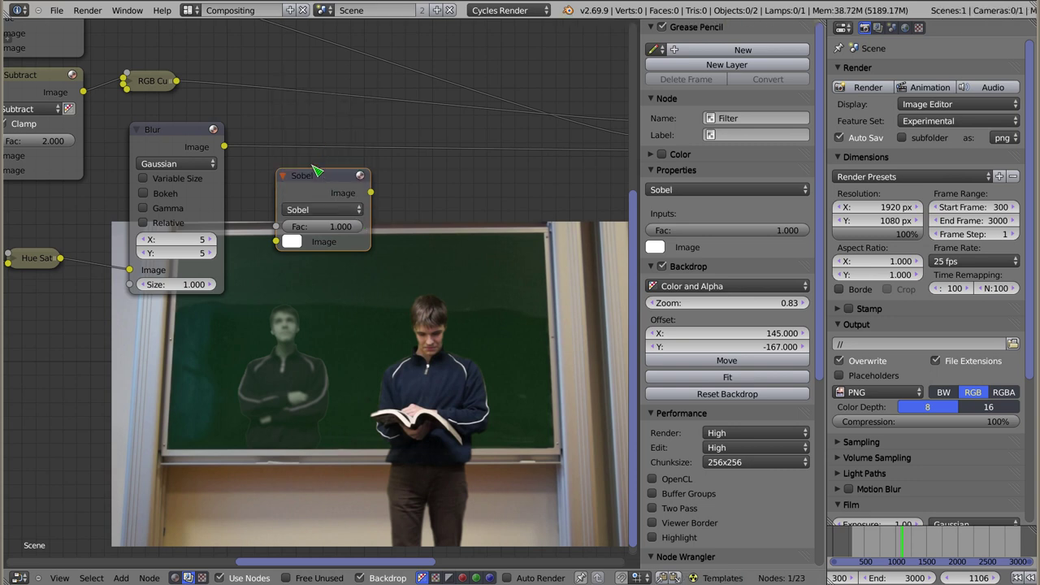
drag(313, 166, 303, 132)
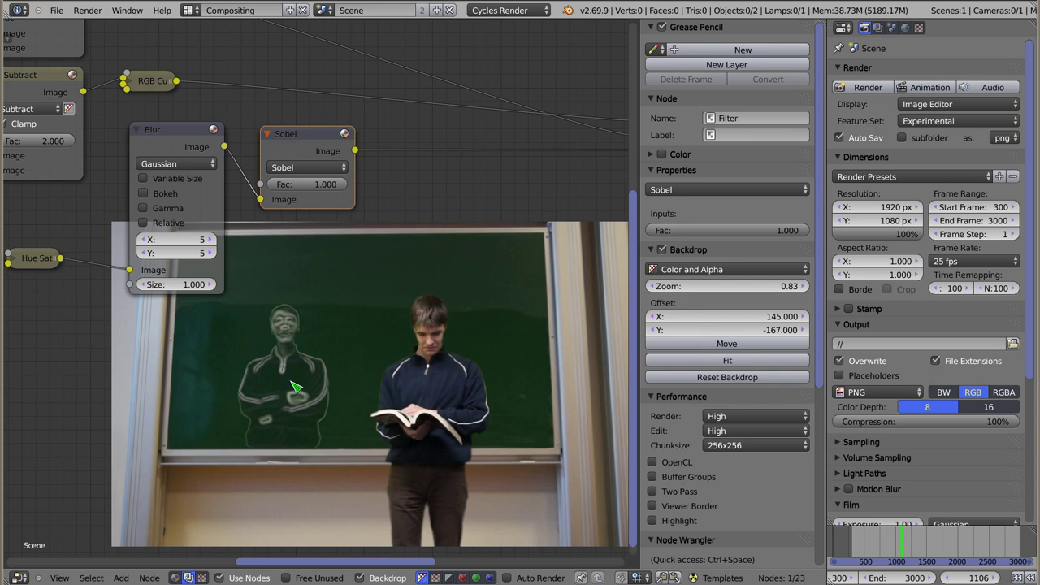
mouse_move(329, 184)
mouse_down()
mouse_move(272, 184)
mouse_move(315, 227)
mouse_up()
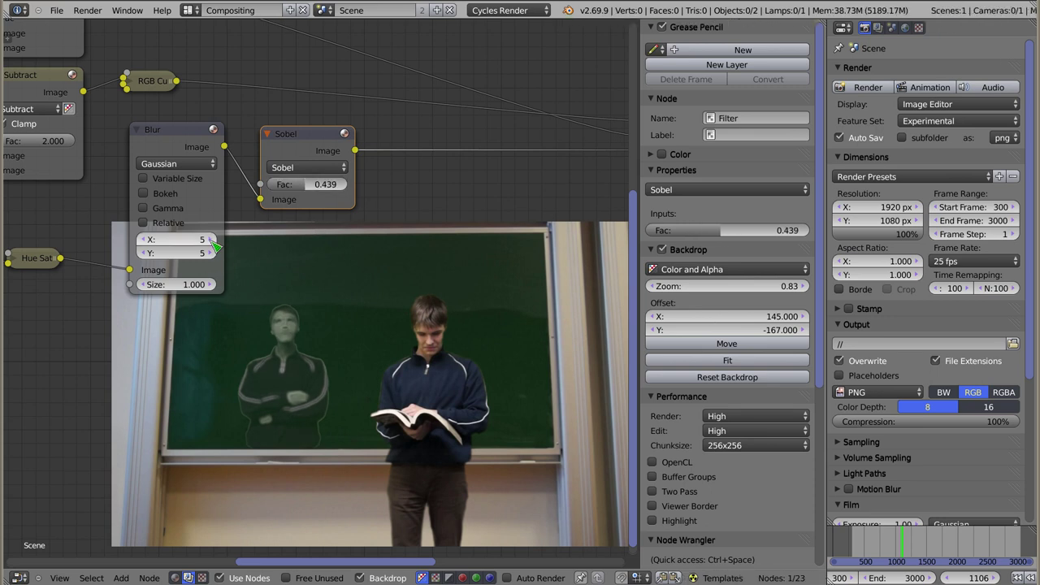
- Reduce the blur to 3 by 3, try Prewitt, then switch the filter to Kirsch at factor 1
drag(151, 239, 143, 253)
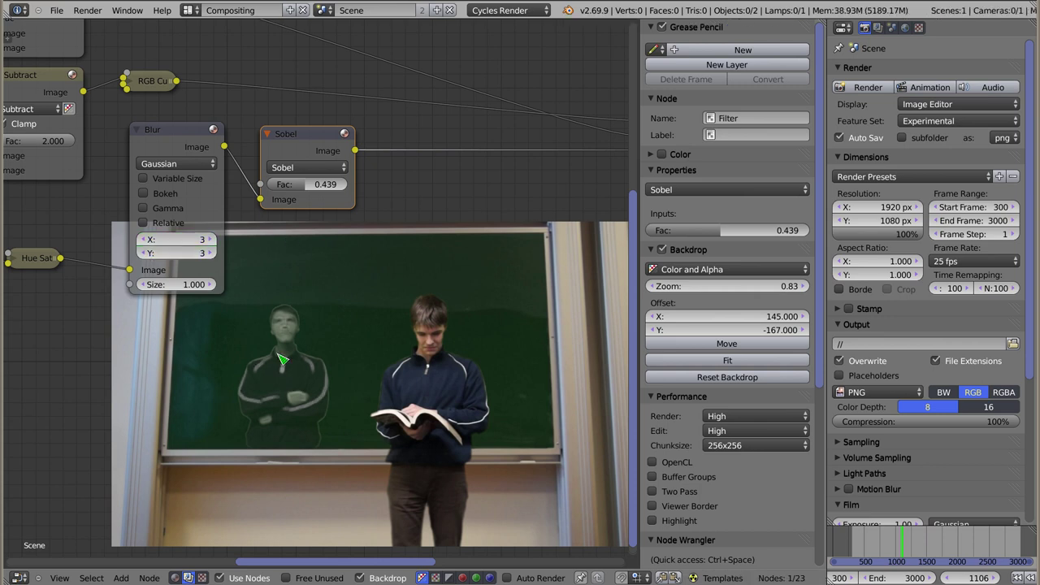
drag(313, 185, 319, 175)
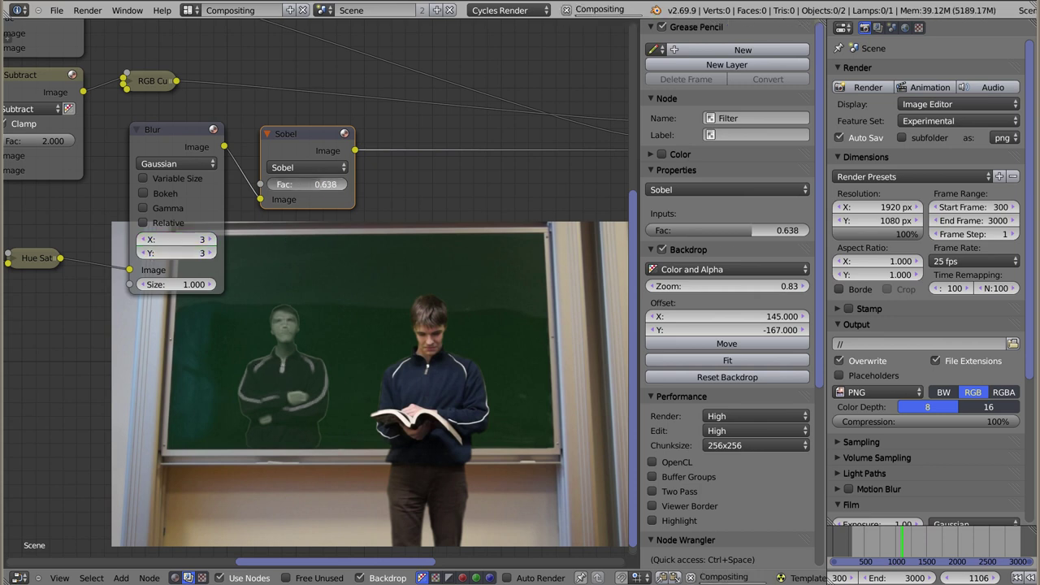
click(318, 168)
click(318, 93)
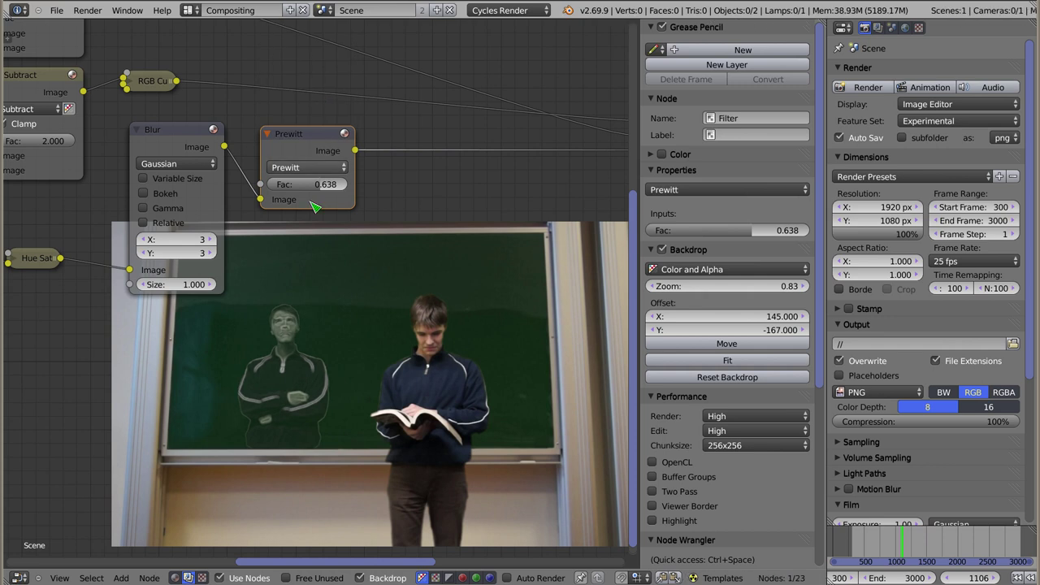
click(317, 168)
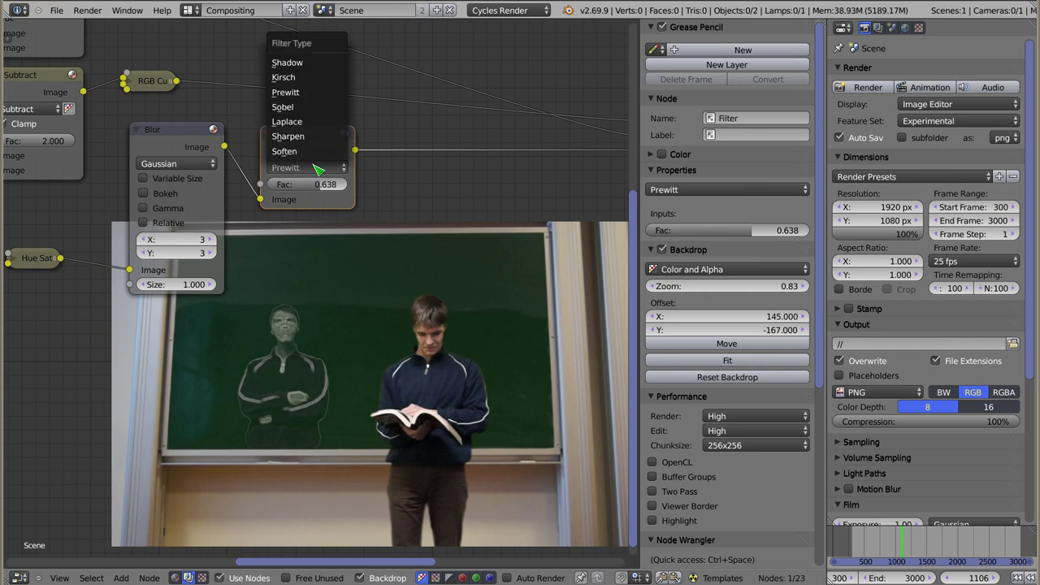
click(313, 79)
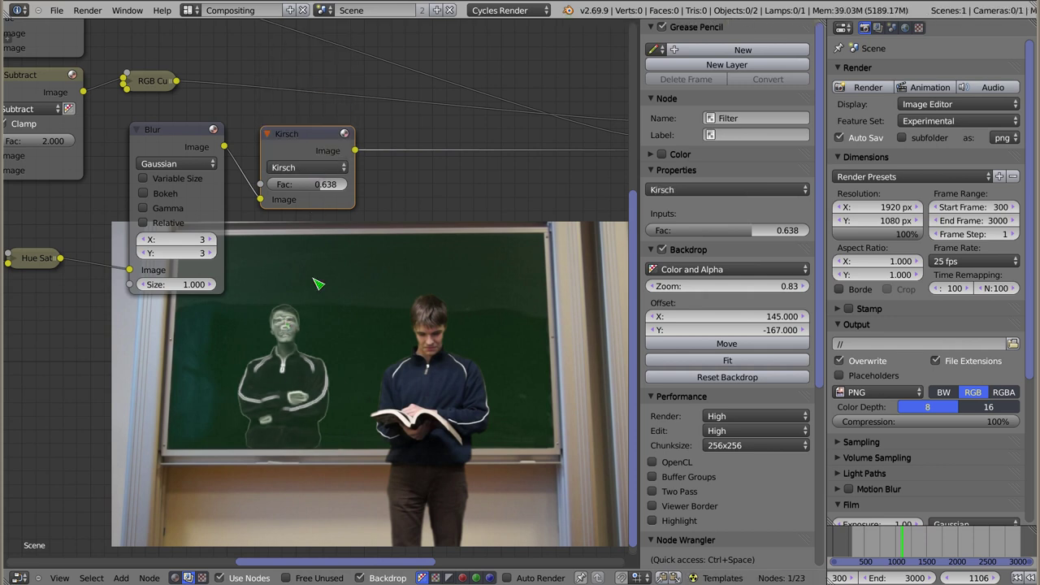
text(1)
key(Return)
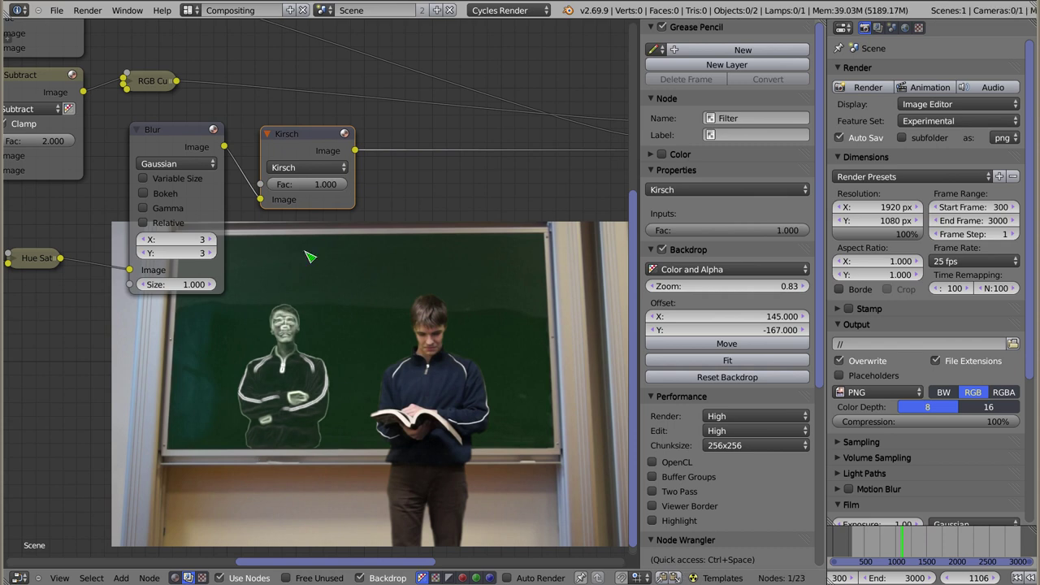
scroll(318, 235, down, 1)
scroll(341, 229, down, 1)
scroll(359, 221, down, 1)
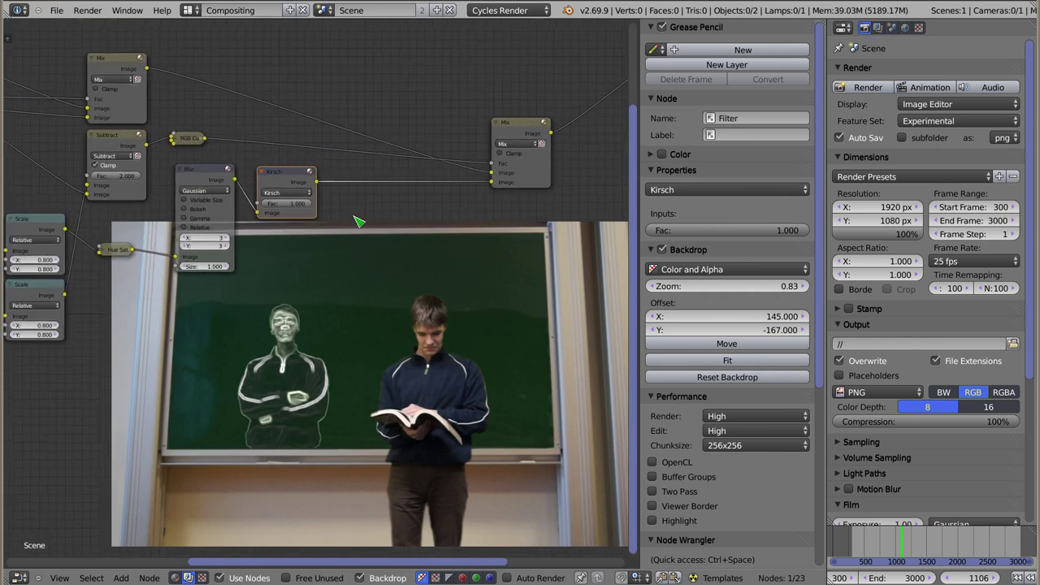
- Lower the RGB Curves end point to 0.045, then collapse the Curves and Kirsch nodes
click(183, 141)
key(h)
drag(250, 208, 250, 231)
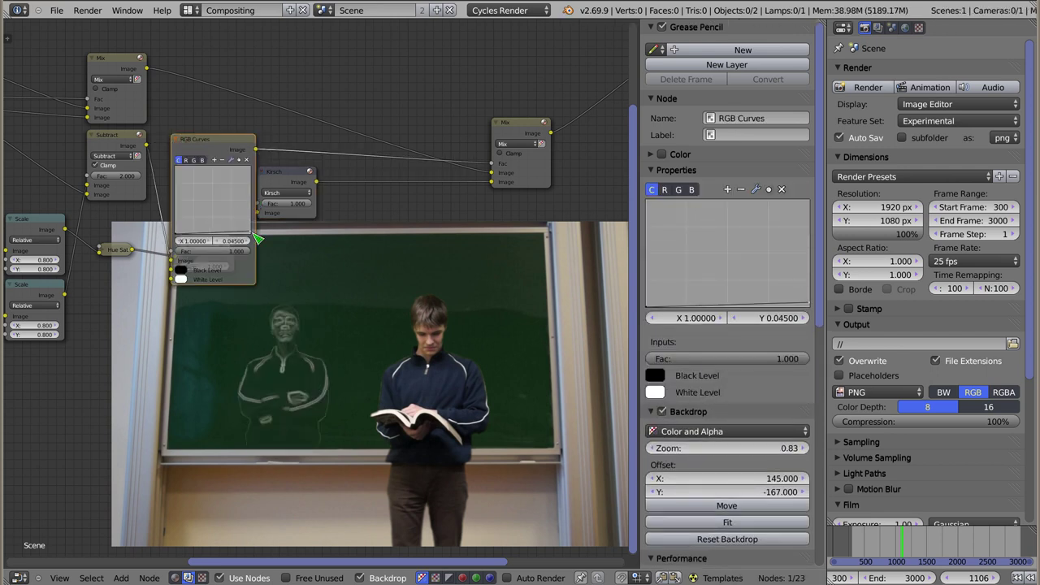
click(177, 139)
drag(188, 142, 203, 164)
click(286, 176)
click(261, 172)
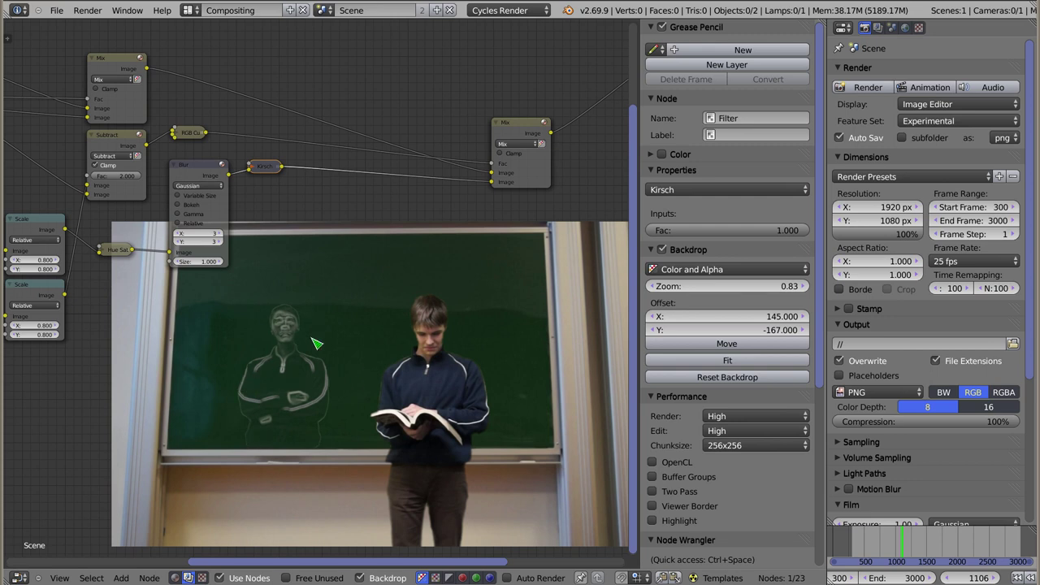
- Preview Keying.001's image, matte, and finally its Edges output in the backdrop
middle_drag(318, 372, 402, 371)
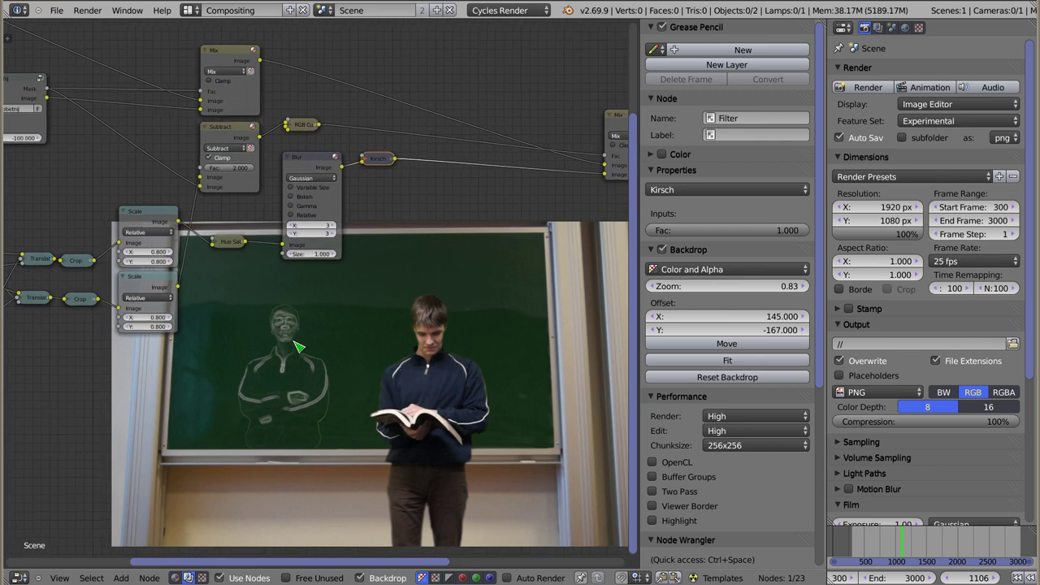
middle_drag(217, 282, 485, 152)
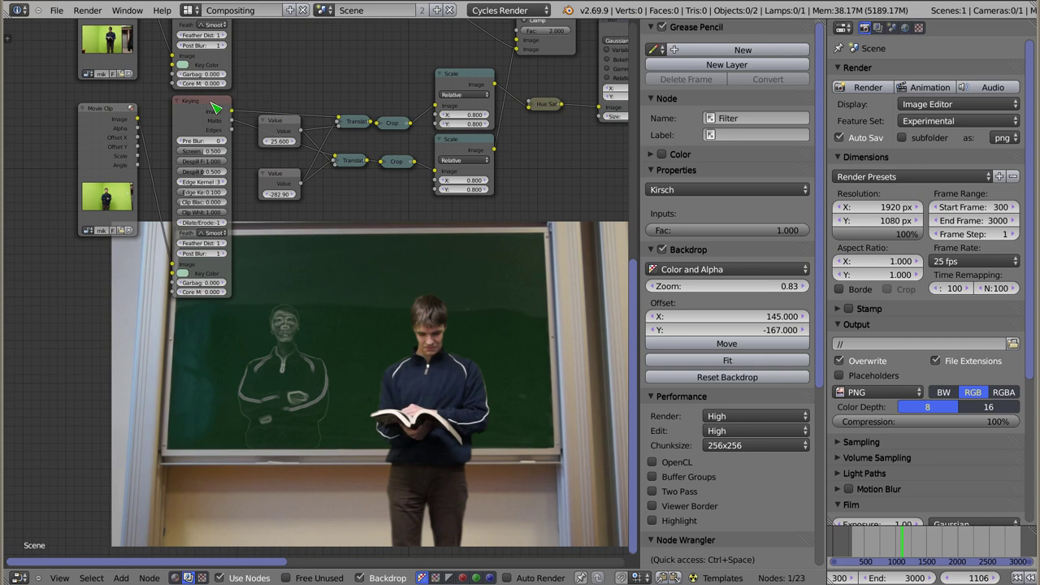
click(210, 104)
ctrl+shift+click(207, 109)
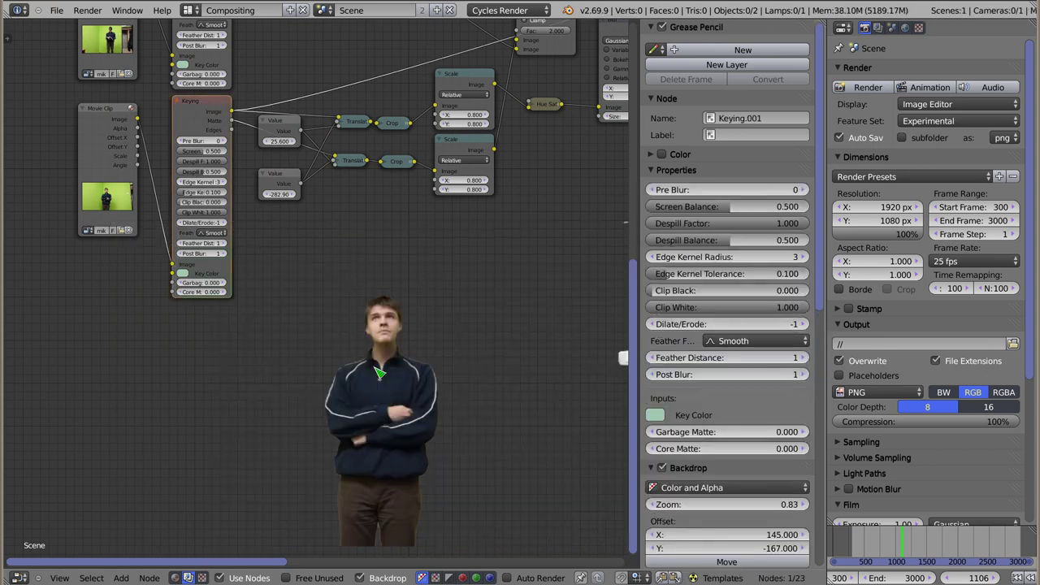
ctrl+shift+click(223, 125)
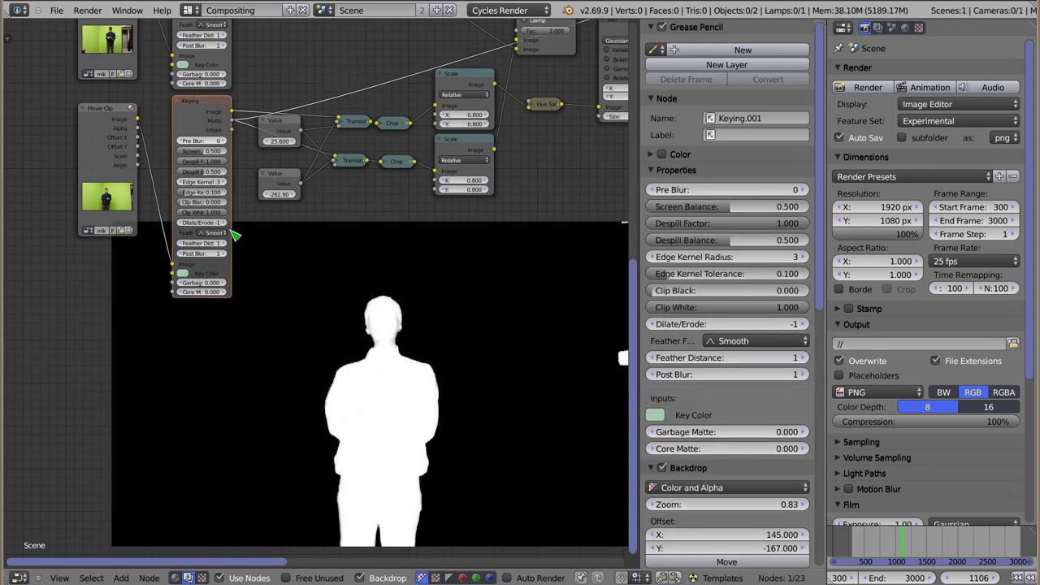
ctrl+shift+click(209, 118)
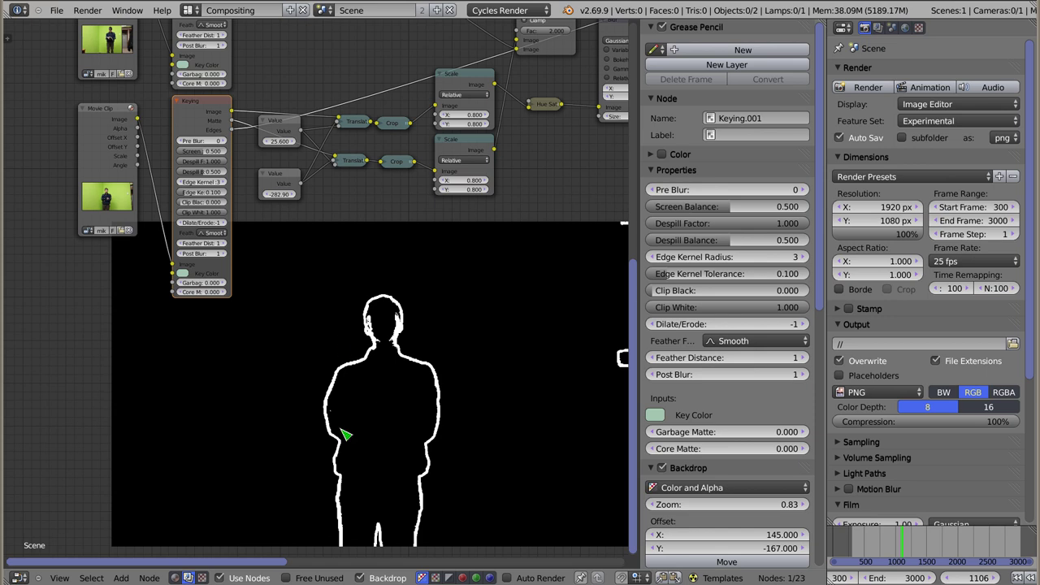
- Add a Blur filter node fed by the Keying node's Edges output and preview it
key(shift+a)
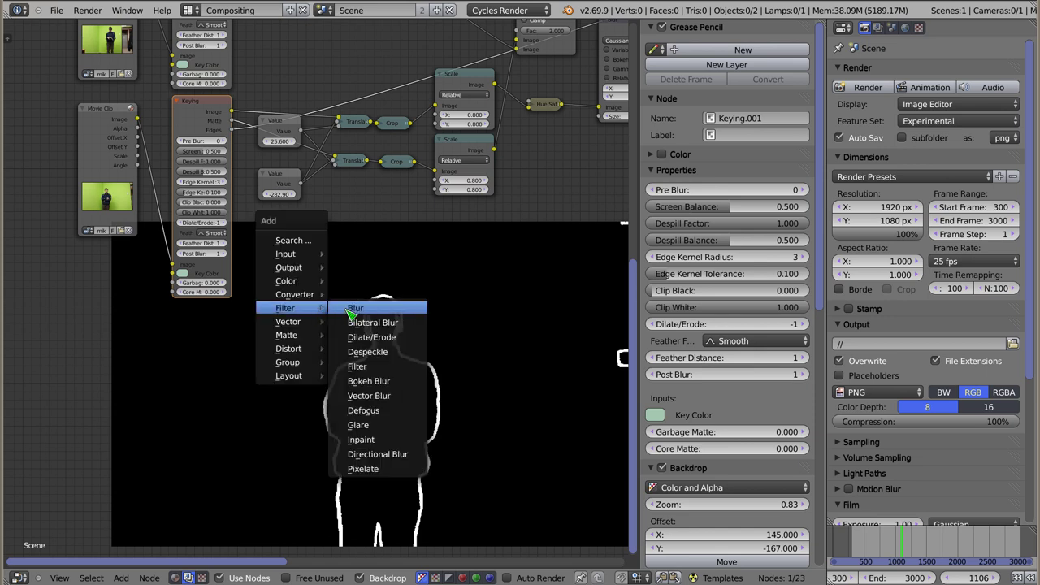
click(347, 309)
click(346, 239)
drag(233, 130, 326, 336)
ctrl+shift+click(362, 256)
drag(357, 256, 354, 202)
- Set the Blur node's X and Y size to 4, reposition it, and start adding a Dilate/Erode node
click(369, 263)
click(370, 263)
click(371, 271)
click(372, 271)
click(372, 270)
click(370, 263)
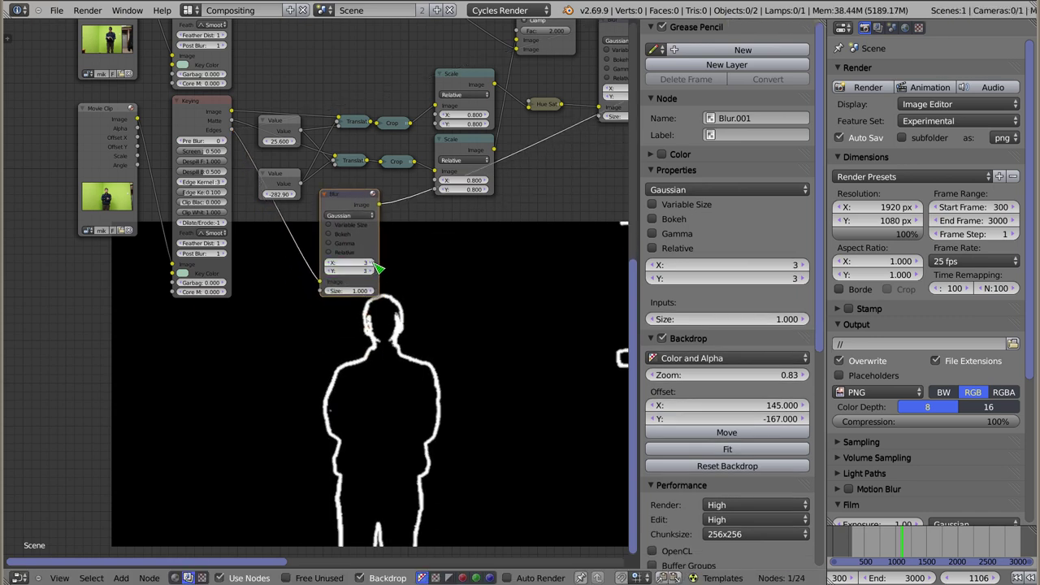
click(371, 270)
click(370, 263)
drag(338, 202, 325, 250)
key(shift+a)
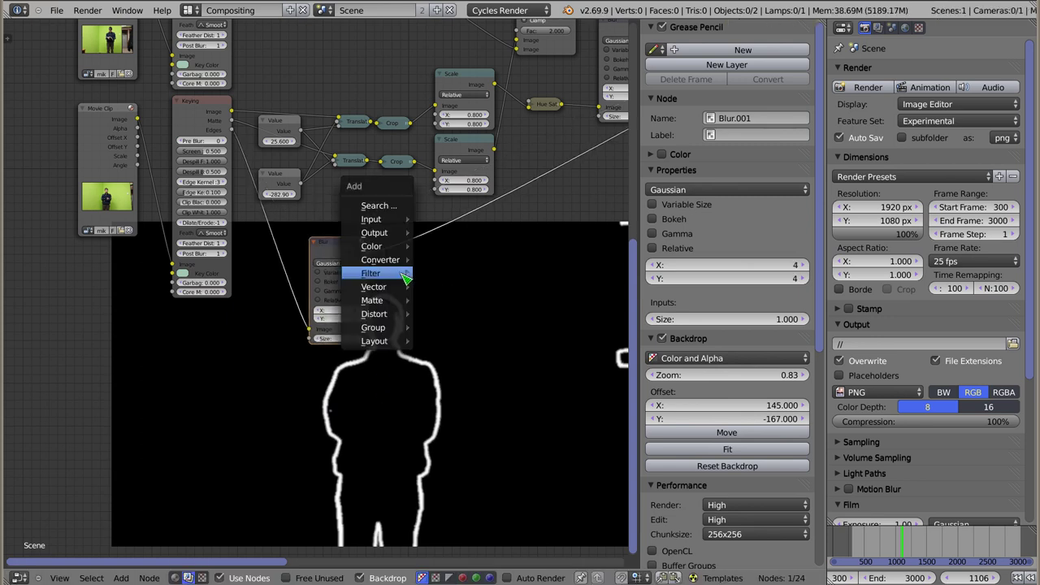
- Place a Dilate/Erode node after the Blur and set its distance to -3
click(444, 311)
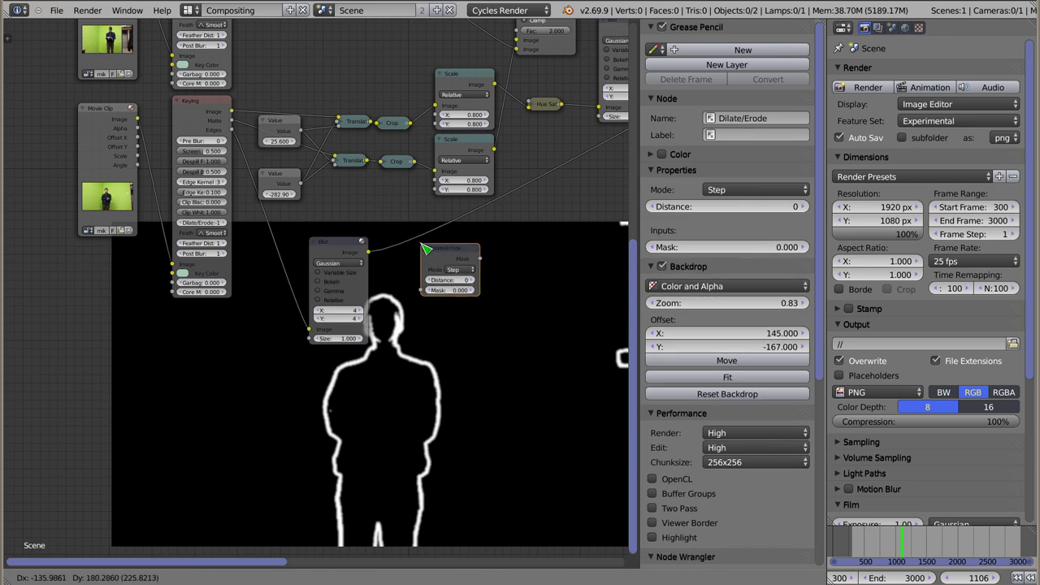
click(415, 274)
click(409, 269)
click(408, 269)
click(409, 269)
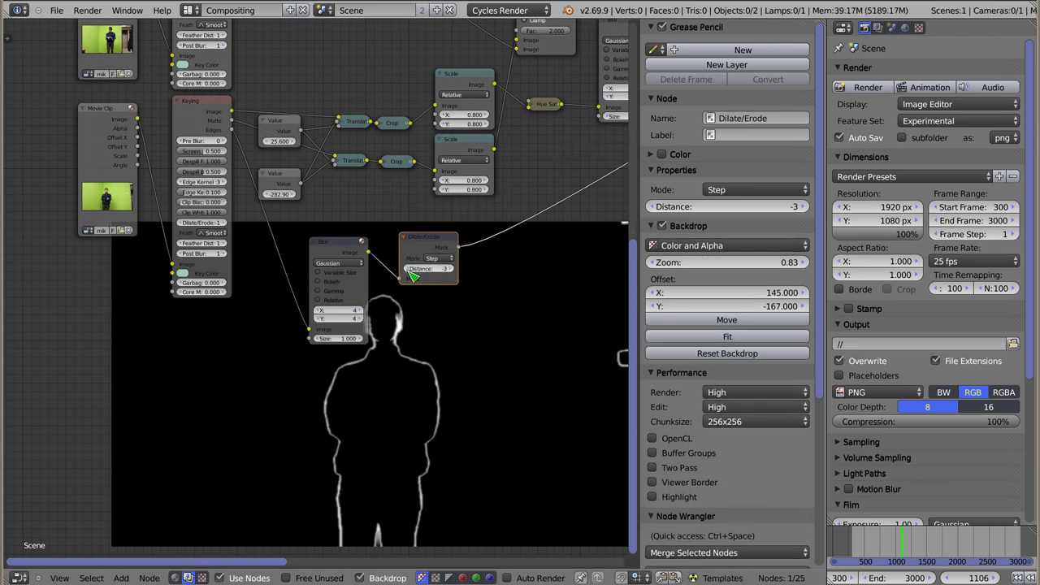
click(409, 269)
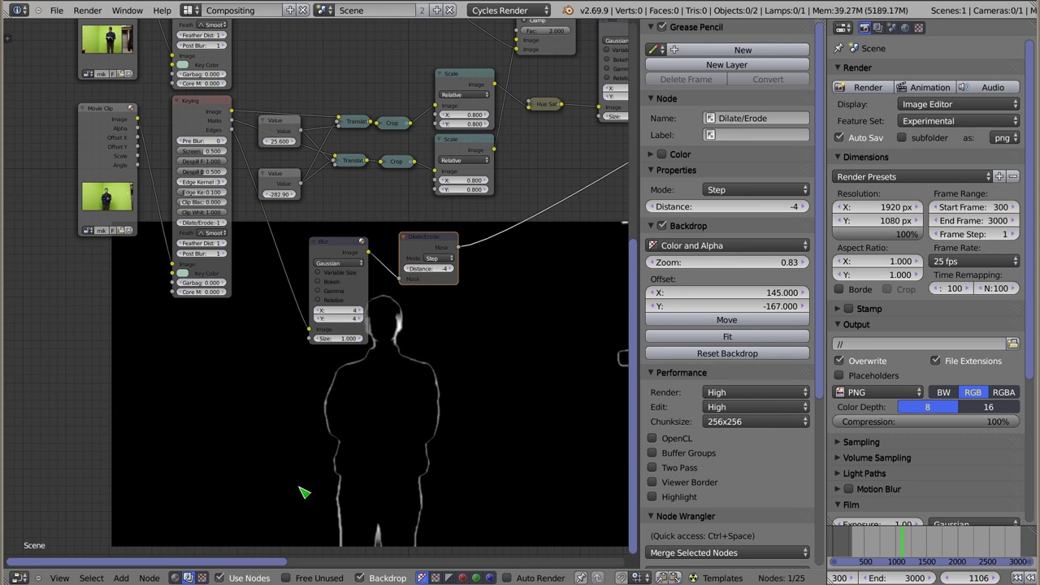
click(452, 271)
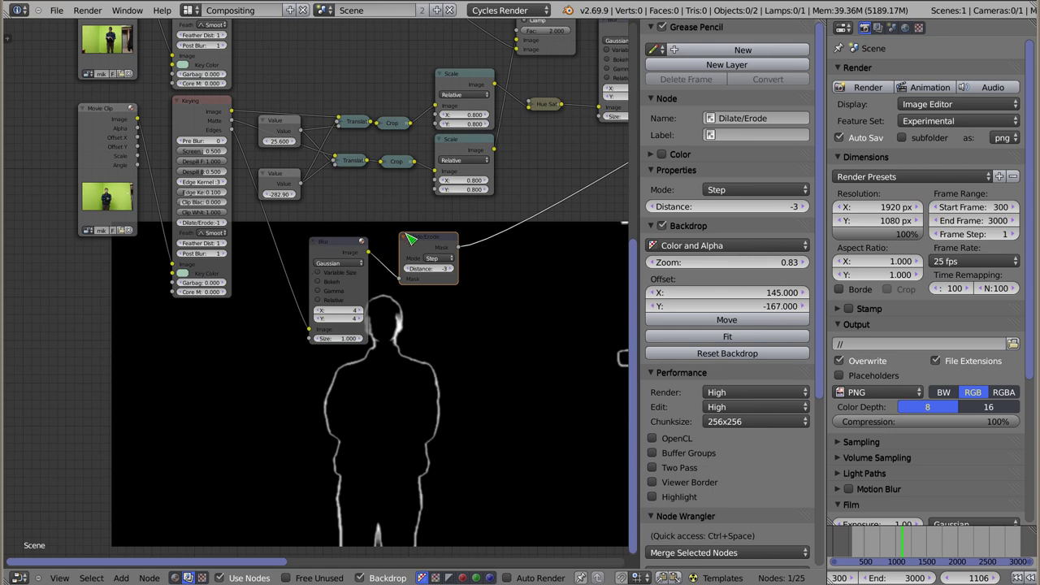
- Collapse the Blur and Dilate/Erode nodes and arrange them side by side
ctrl+shift+click(404, 169)
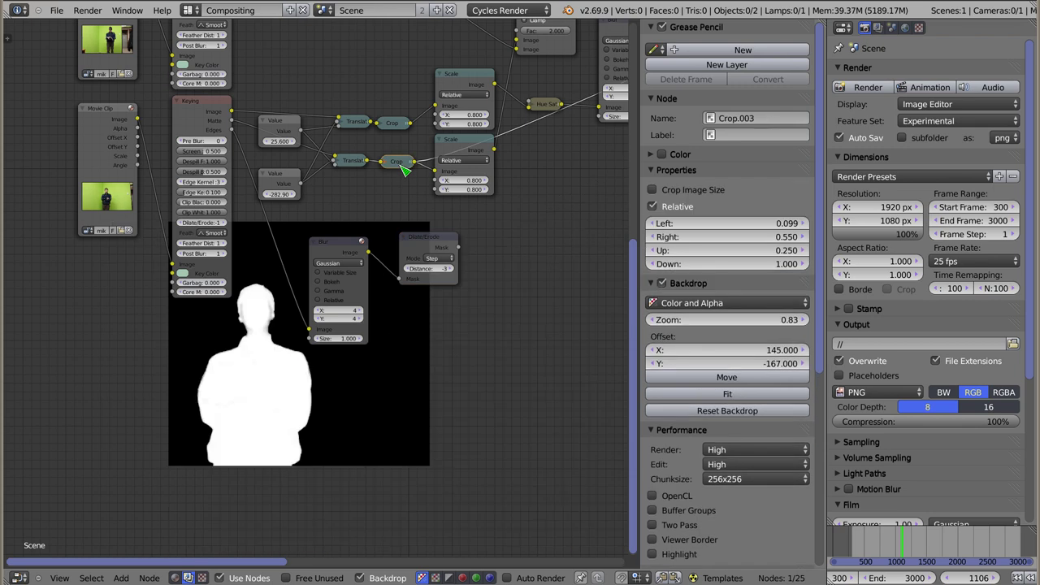
click(321, 250)
key(h)
drag(325, 240, 264, 247)
click(410, 242)
key(h)
drag(410, 243, 272, 270)
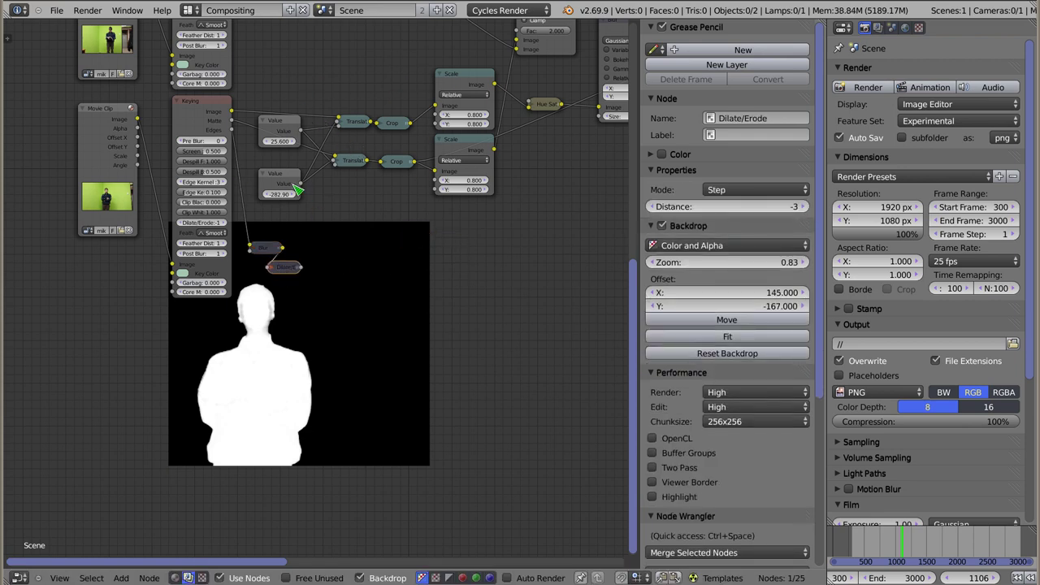
- Duplicate the lower Translate, Crop and Scale chain and place the copy below
click(351, 162)
click(398, 166)
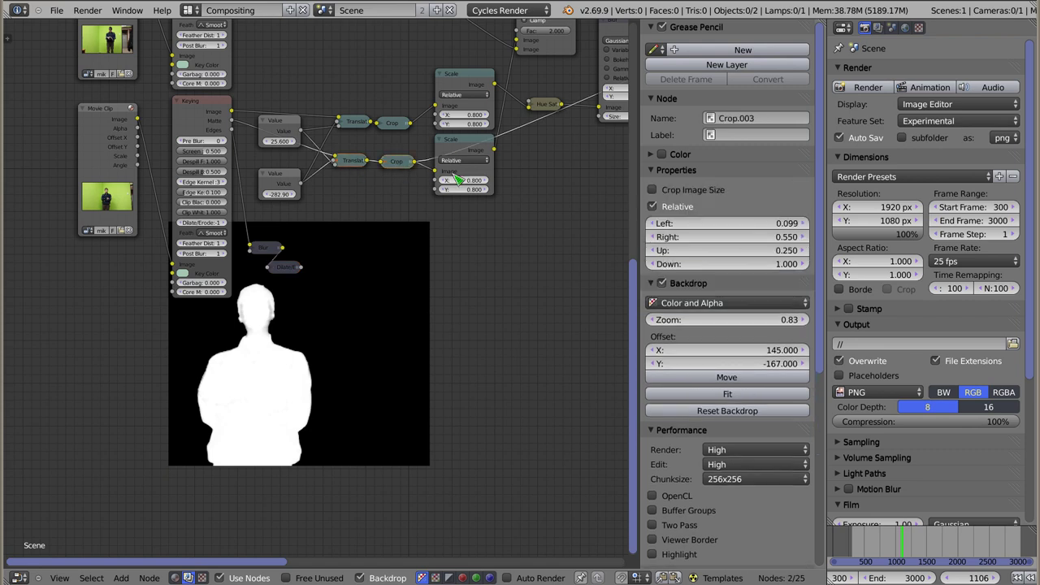
shift+click(458, 180)
key(shift+d)
click(449, 298)
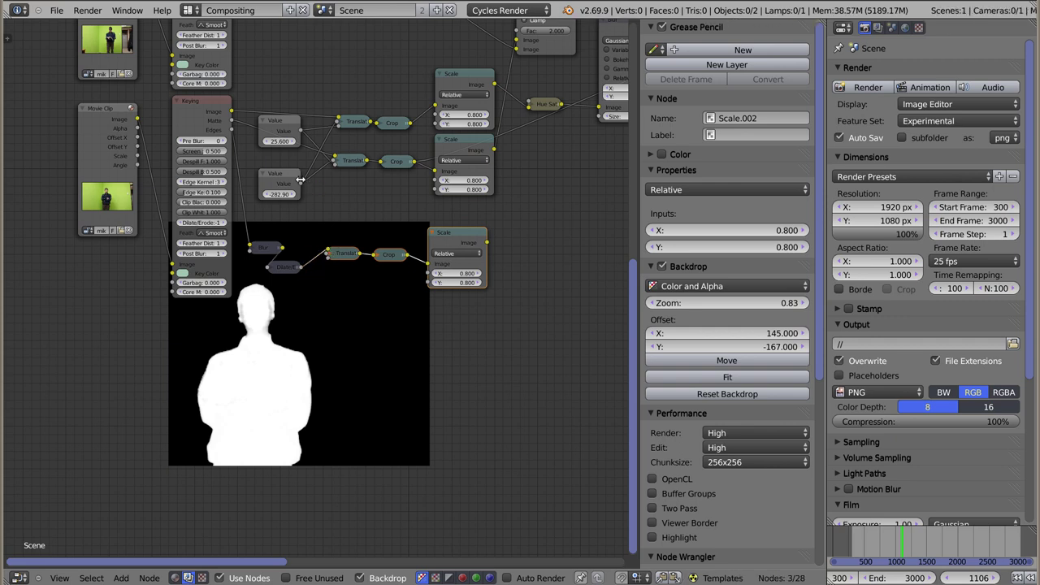
- Link the -282.90 and 25.600 Value nodes into the new Translate and preview the new Scale output
drag(302, 185, 331, 257)
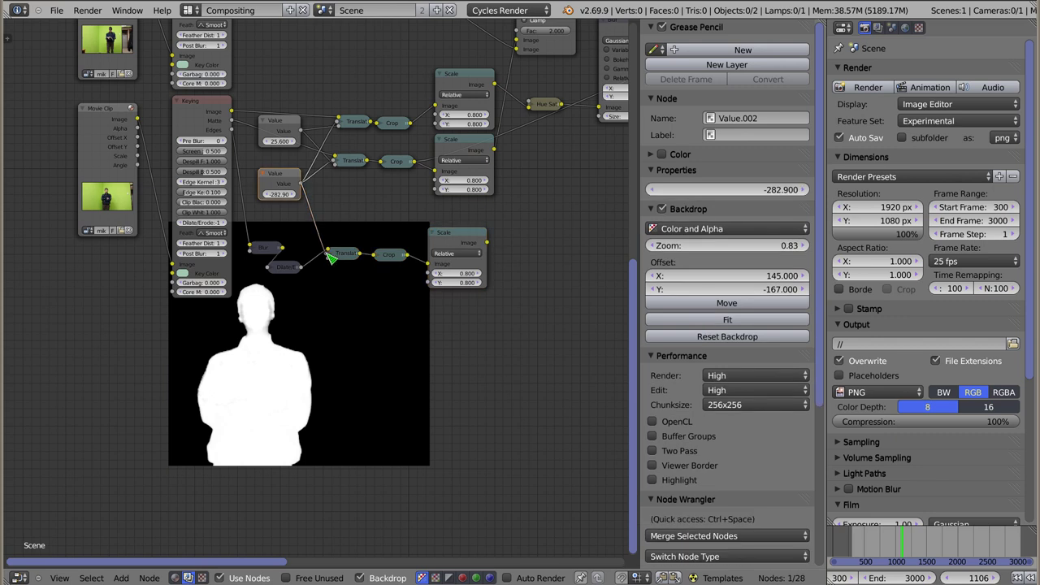
drag(306, 131, 328, 259)
ctrl+shift+click(455, 237)
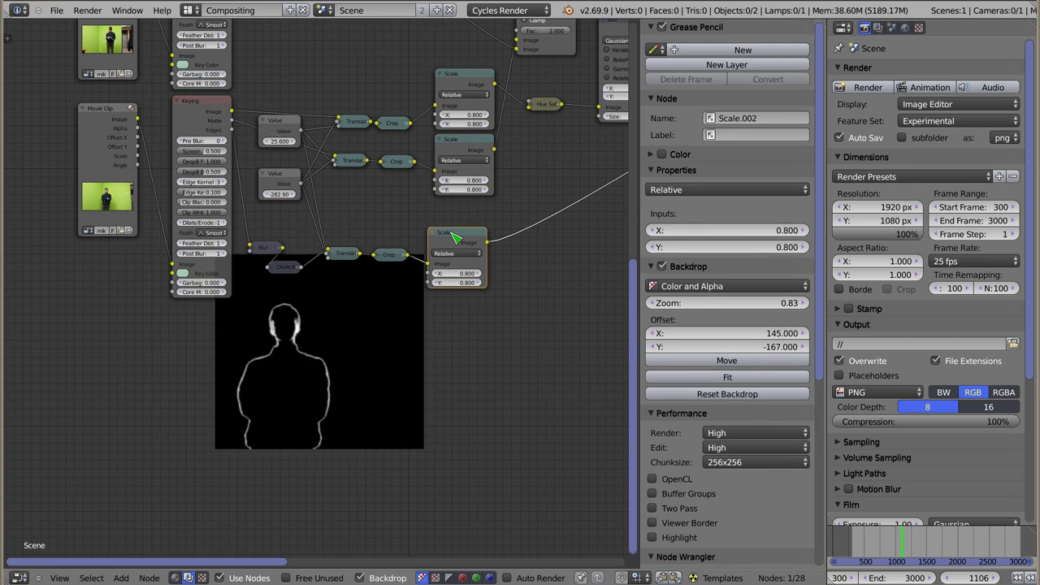
drag(270, 247, 264, 227)
drag(284, 267, 276, 252)
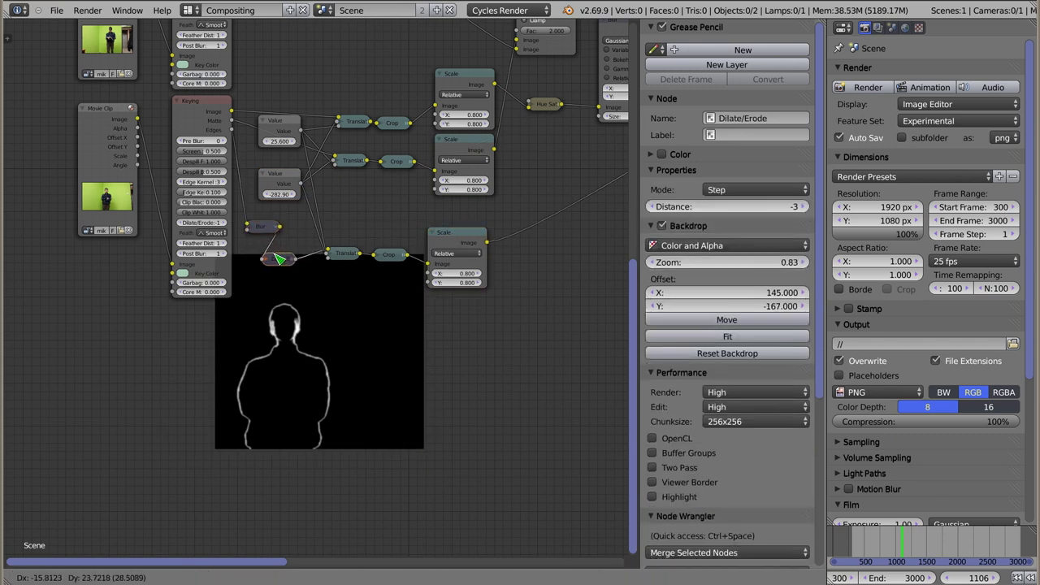
- Compare the Kirsch filter output with the new Scale node's thin outline in the backdrop
click(398, 258)
middle_drag(469, 205, 249, 282)
click(474, 102)
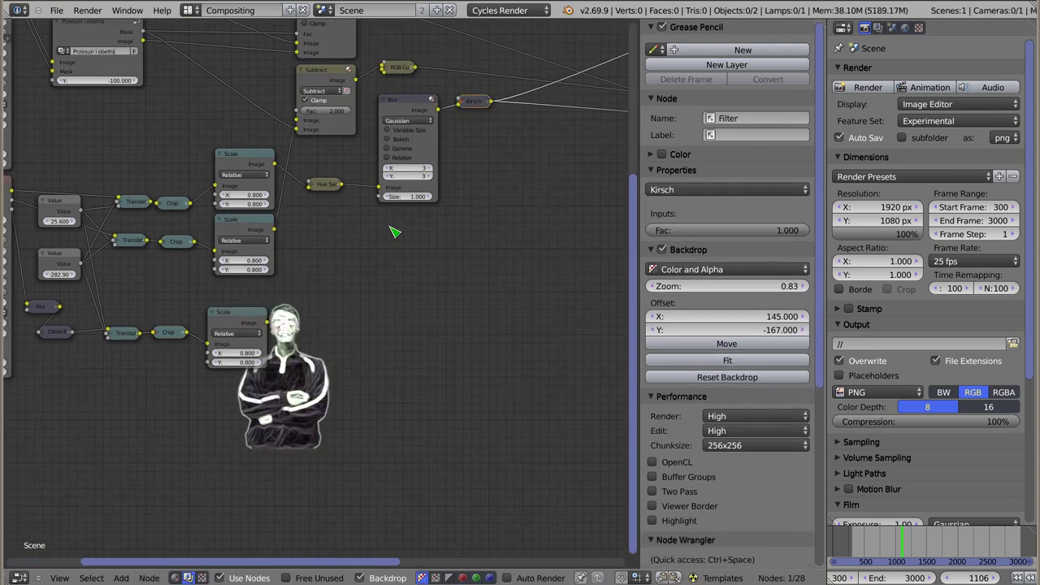
click(242, 318)
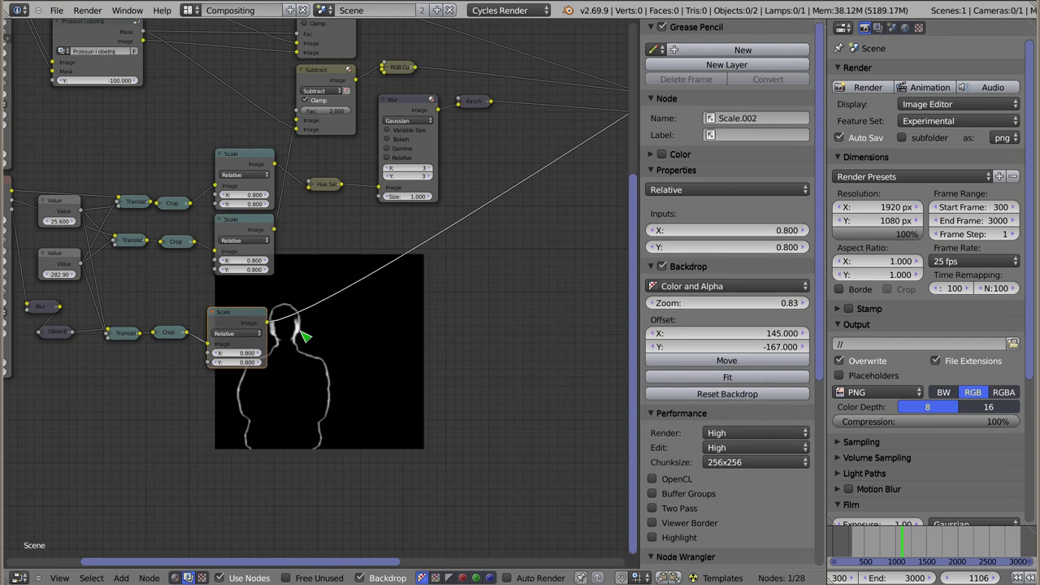
ctrl+shift+click(479, 106)
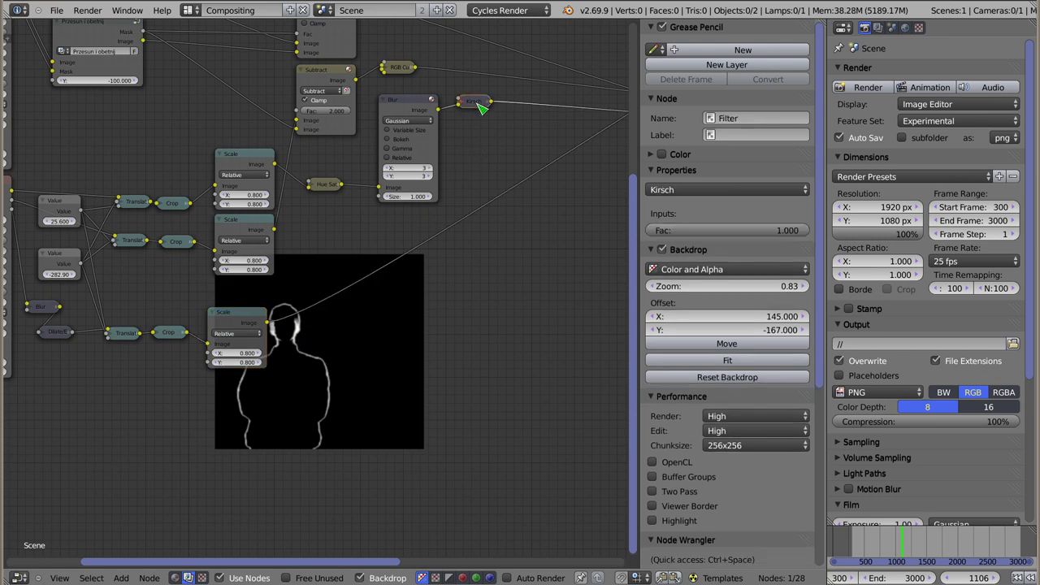
ctrl+shift+click(479, 104)
ctrl+shift+click(238, 320)
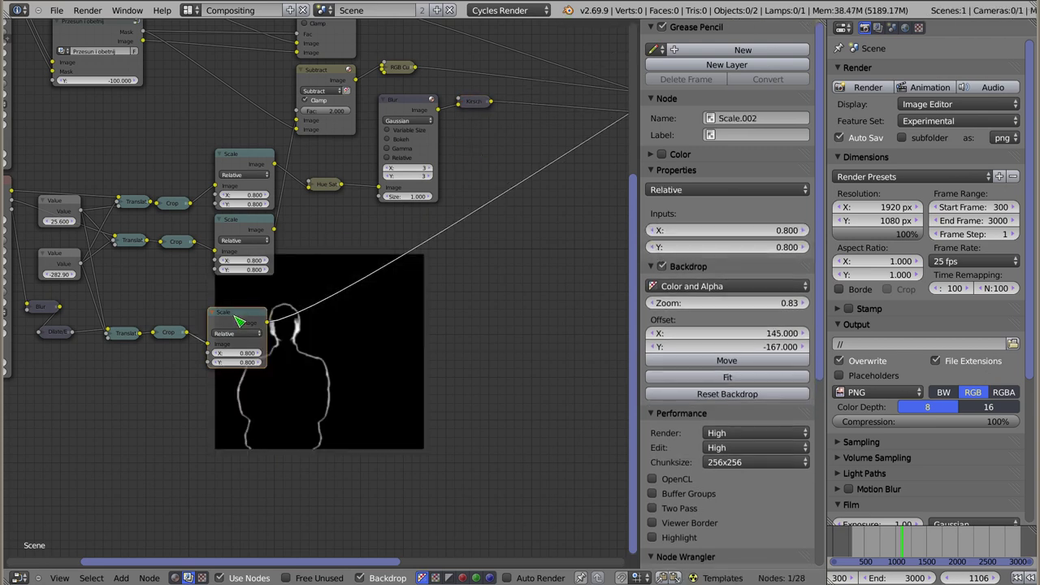
- Add a Mix node combining the Kirsch output and the outline, with blend type Add
key(shift+a)
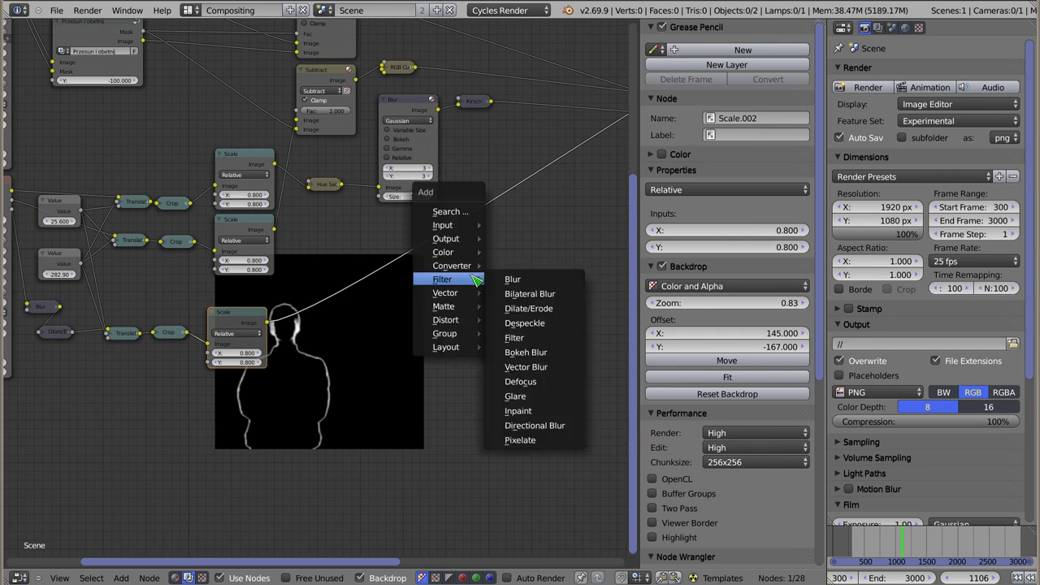
click(523, 253)
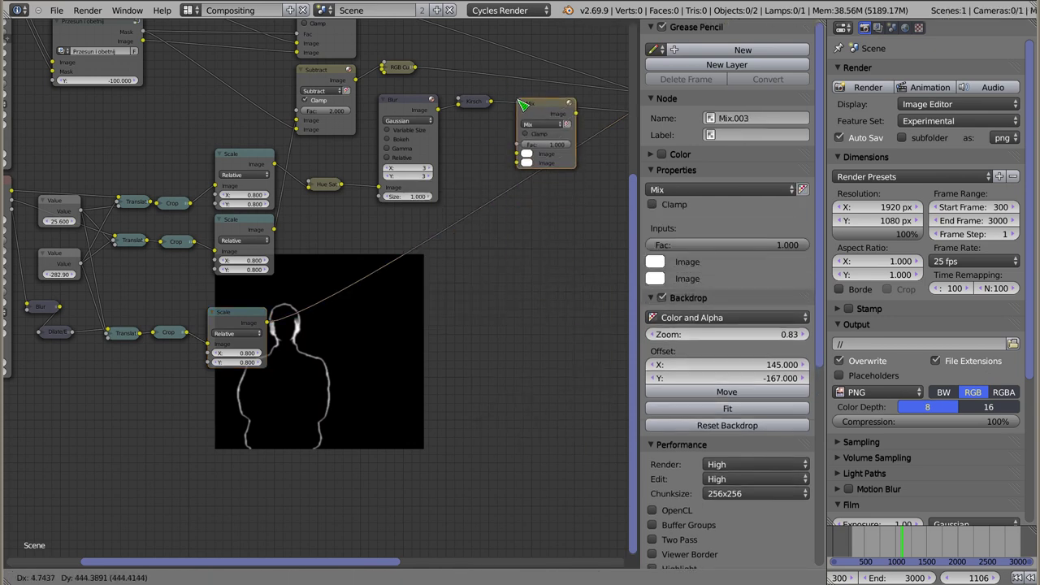
click(498, 192)
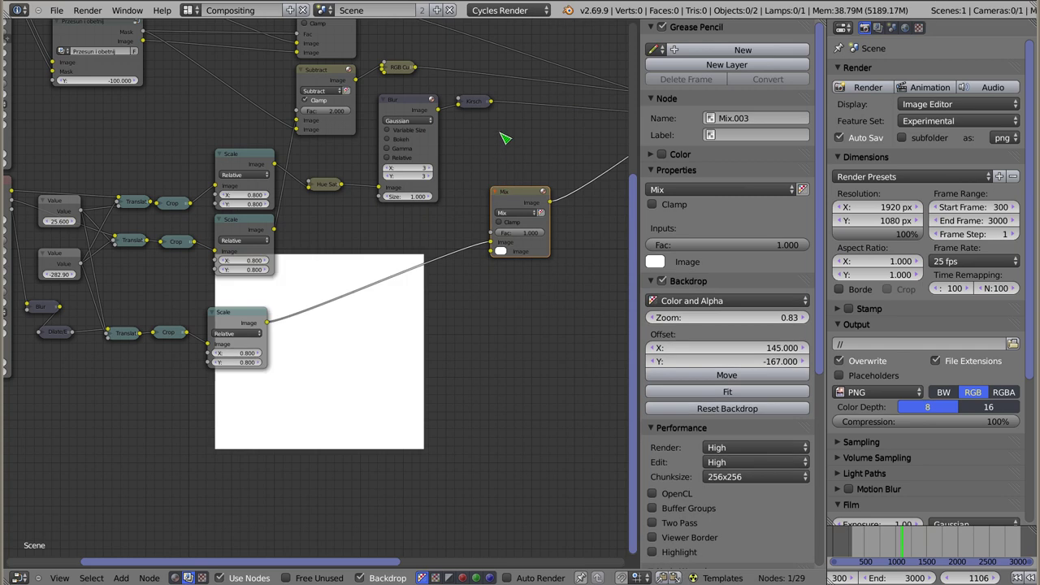
mouse_move(491, 102)
mouse_down()
mouse_move(471, 243)
mouse_move(490, 242)
mouse_up()
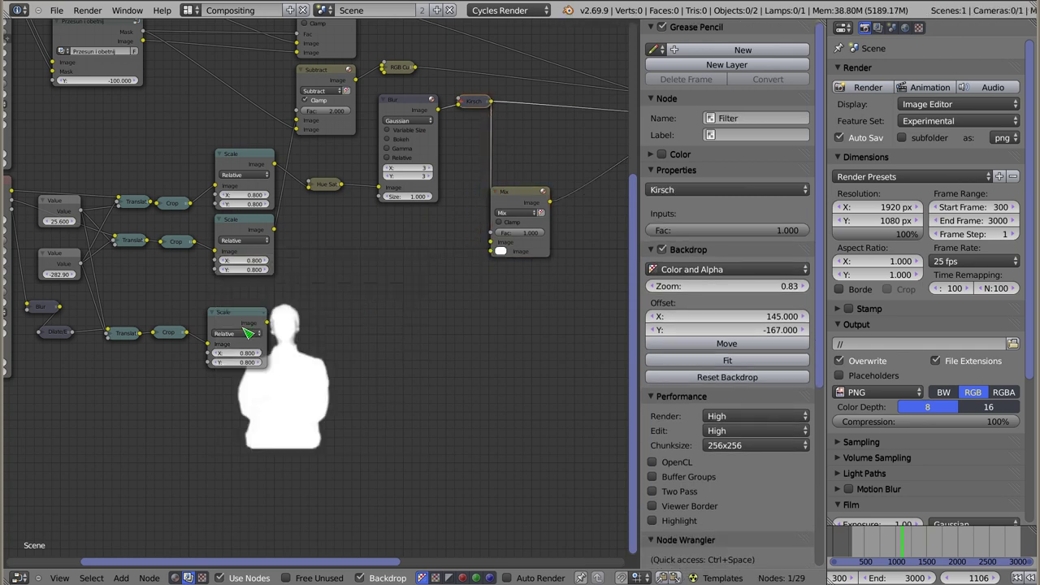
drag(268, 329, 490, 251)
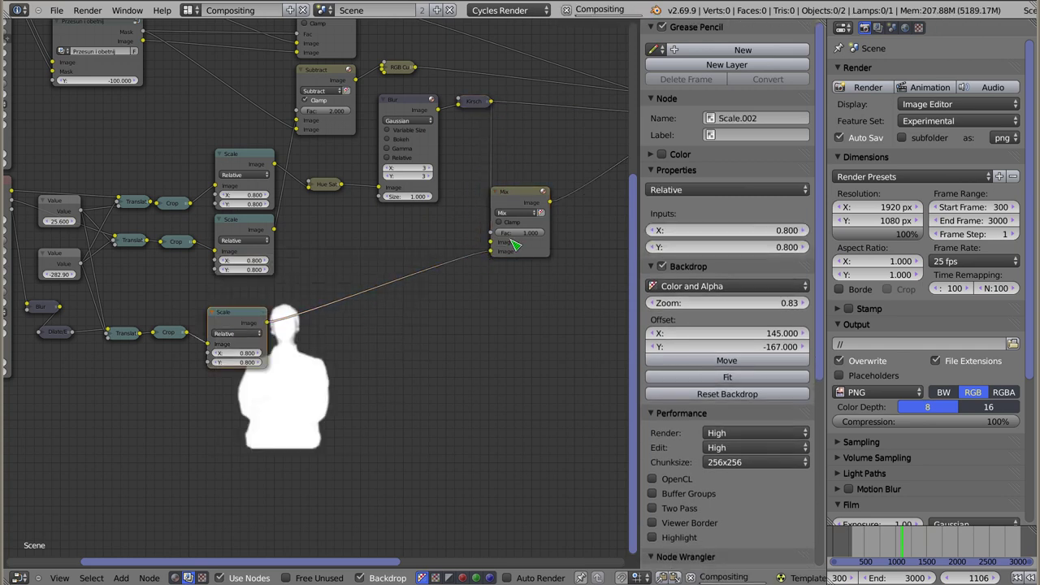
mouse_move(526, 199)
mouse_down()
mouse_move(560, 137)
mouse_move(552, 172)
mouse_move(569, 172)
mouse_up()
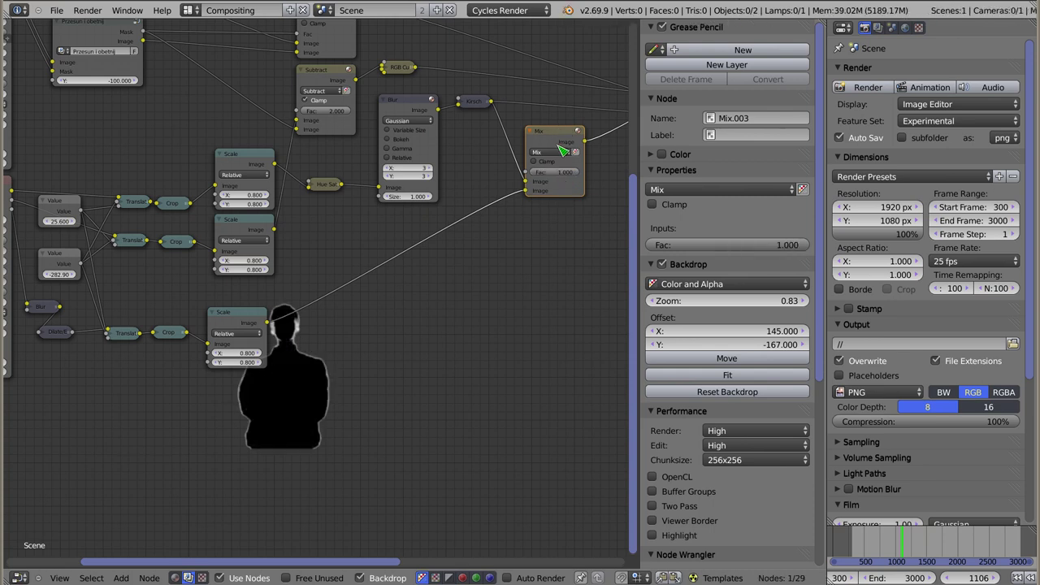
click(558, 153)
click(543, 172)
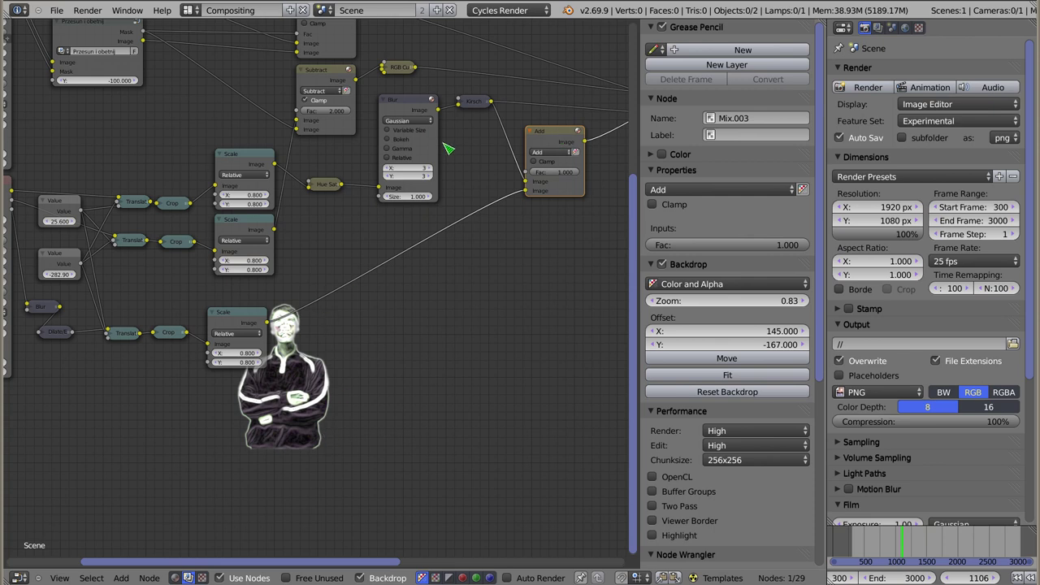
- Connect the Add node's output into the Mix node's Image socket
middle_drag(448, 149, 308, 195)
drag(324, 191, 460, 174)
right_click(357, 186)
right_click(493, 120)
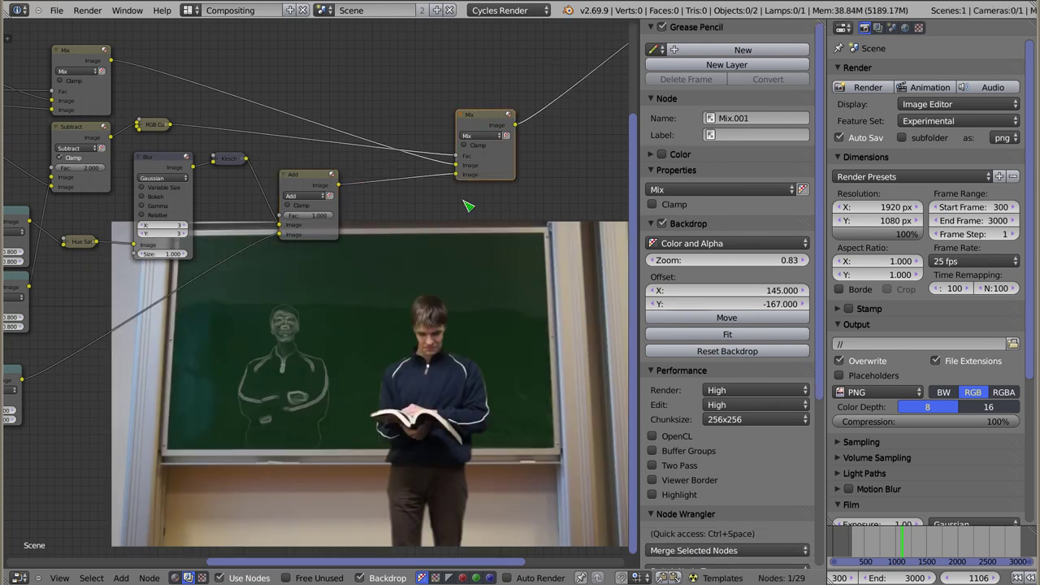
- Move the Add node after the Mix node and reroute the Mix output into it
middle_drag(511, 159, 415, 128)
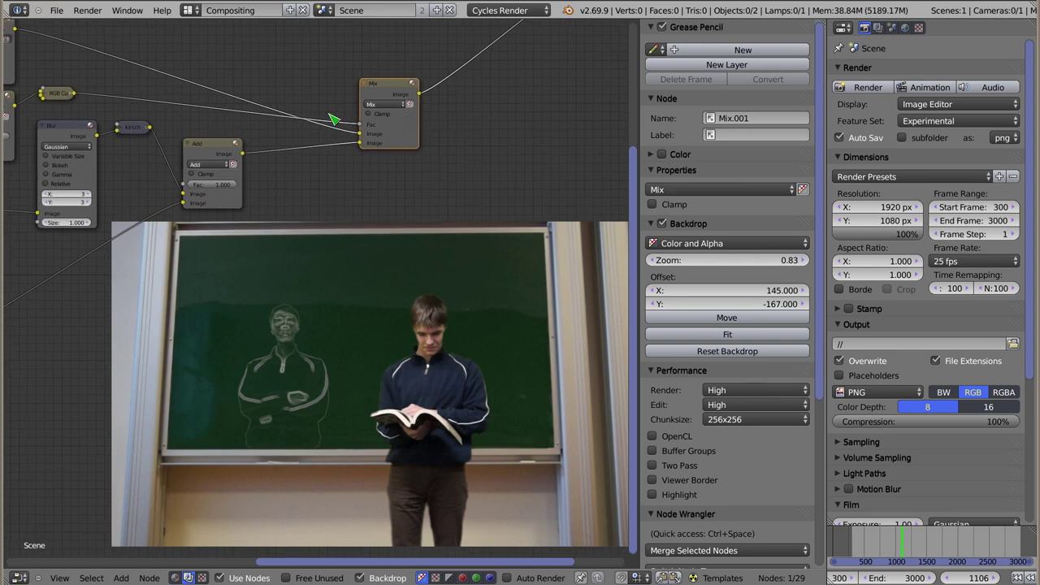
drag(393, 87, 342, 72)
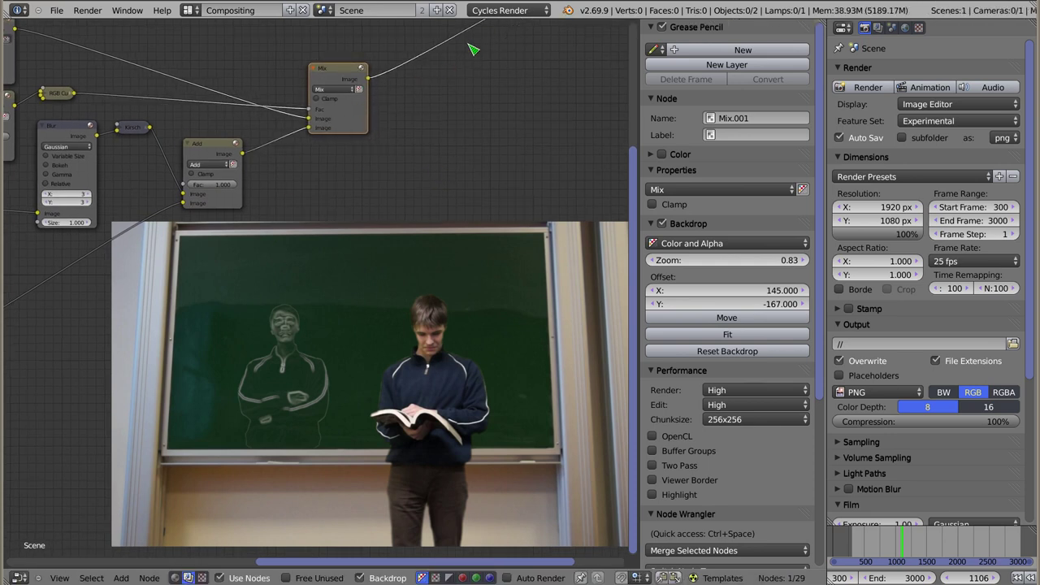
click(217, 147)
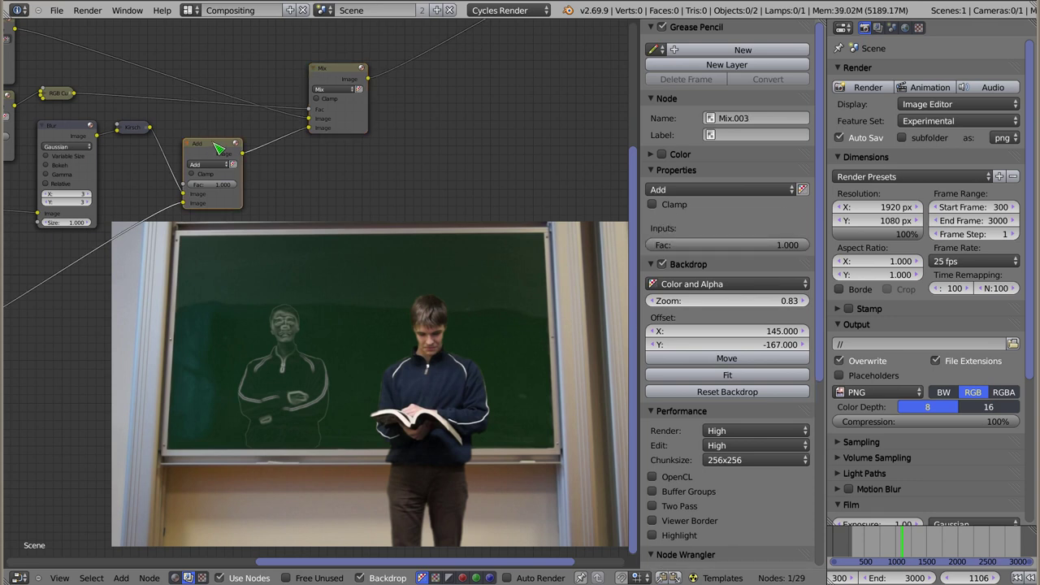
drag(216, 144, 484, 150)
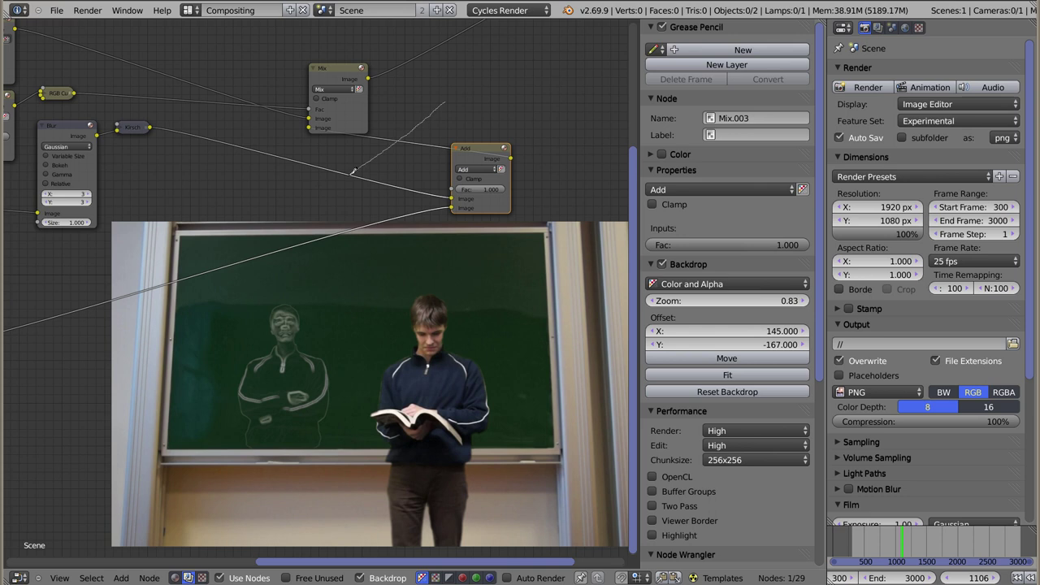
ctrl+right_drag(445, 103, 315, 202)
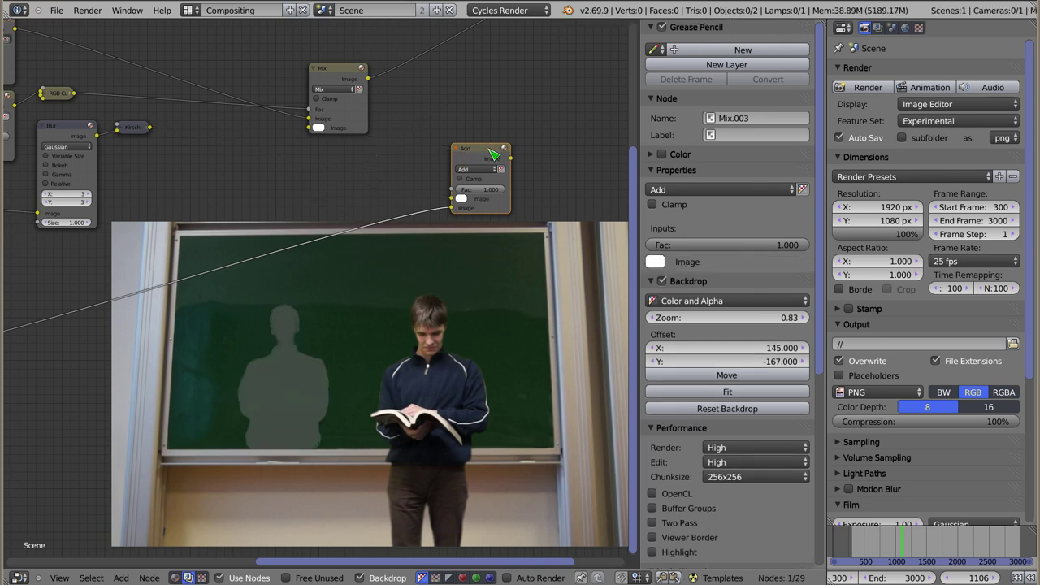
drag(494, 154, 497, 121)
drag(368, 78, 459, 170)
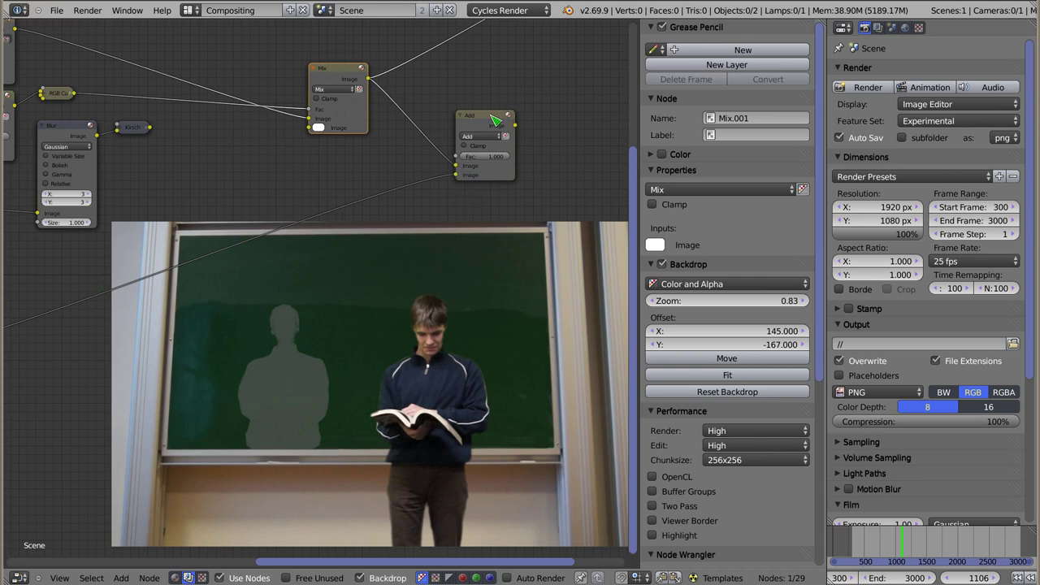
- Feed the Kirsch edges into the Mix node and lower the Add factor to about 0.476
ctrl+shift+click(495, 121)
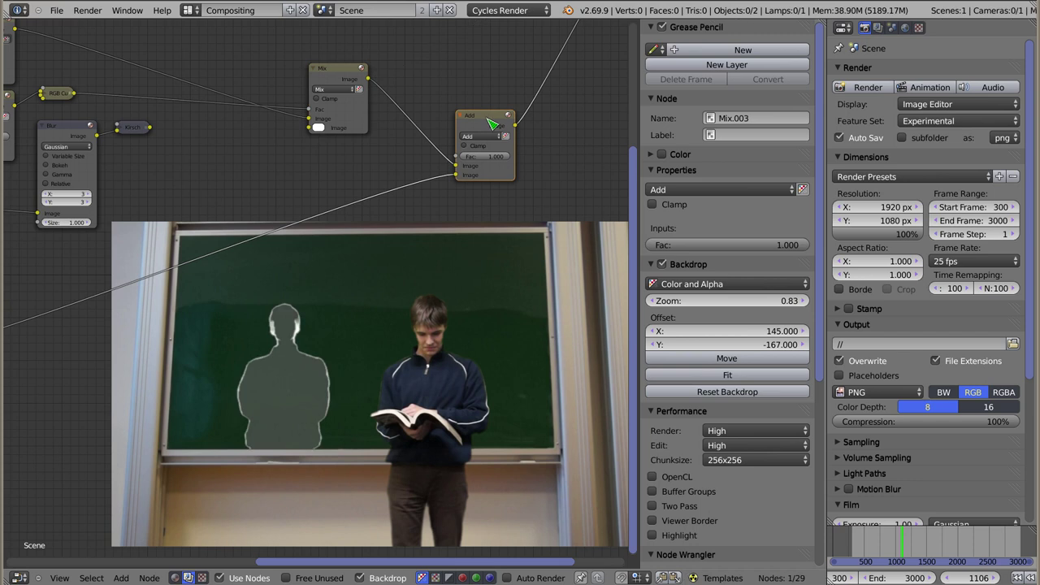
drag(491, 123, 463, 116)
ctrl+shift+click(345, 73)
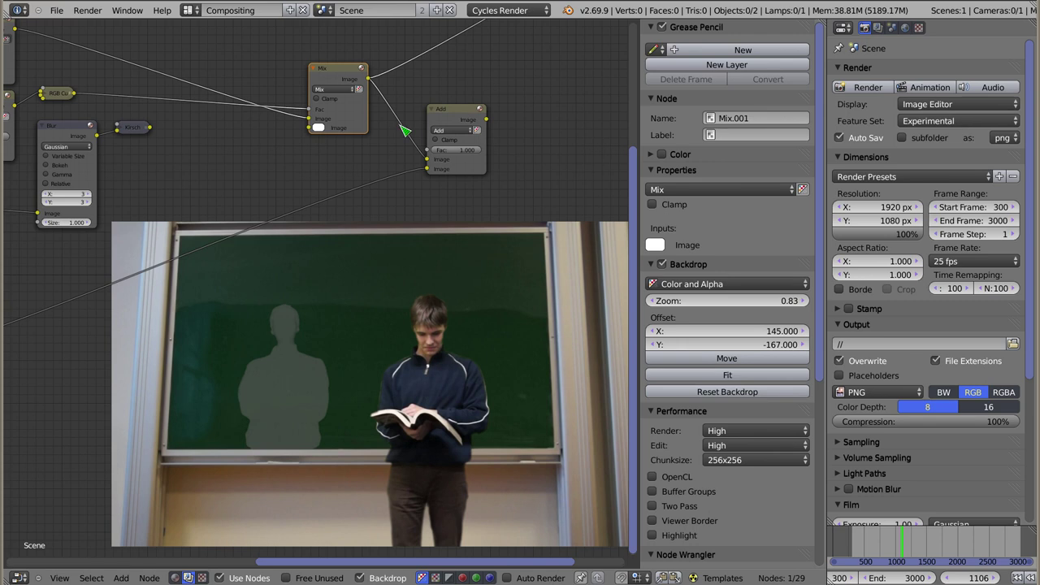
drag(149, 127, 309, 128)
click(345, 74)
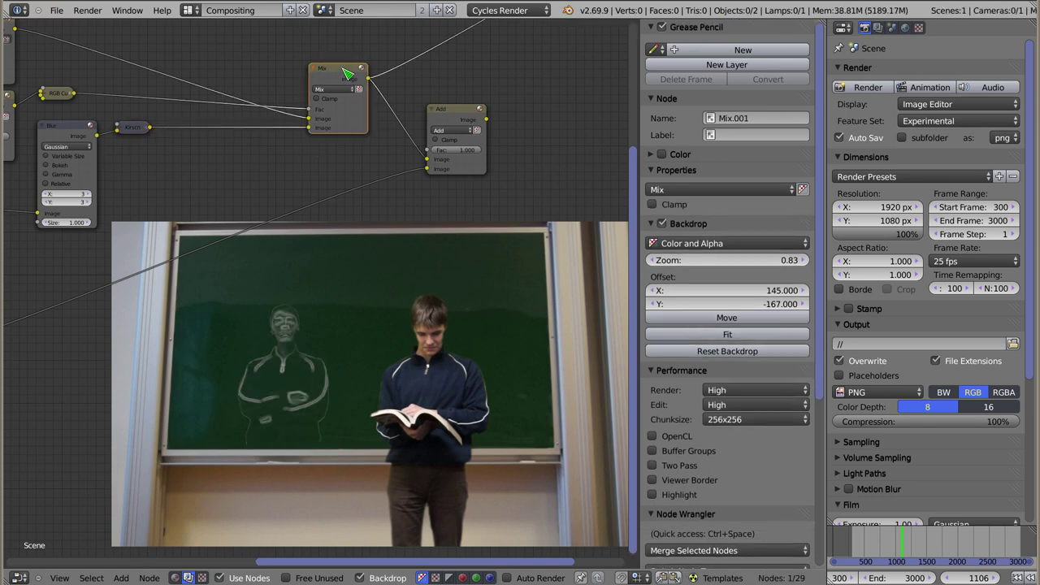
ctrl+shift+click(460, 122)
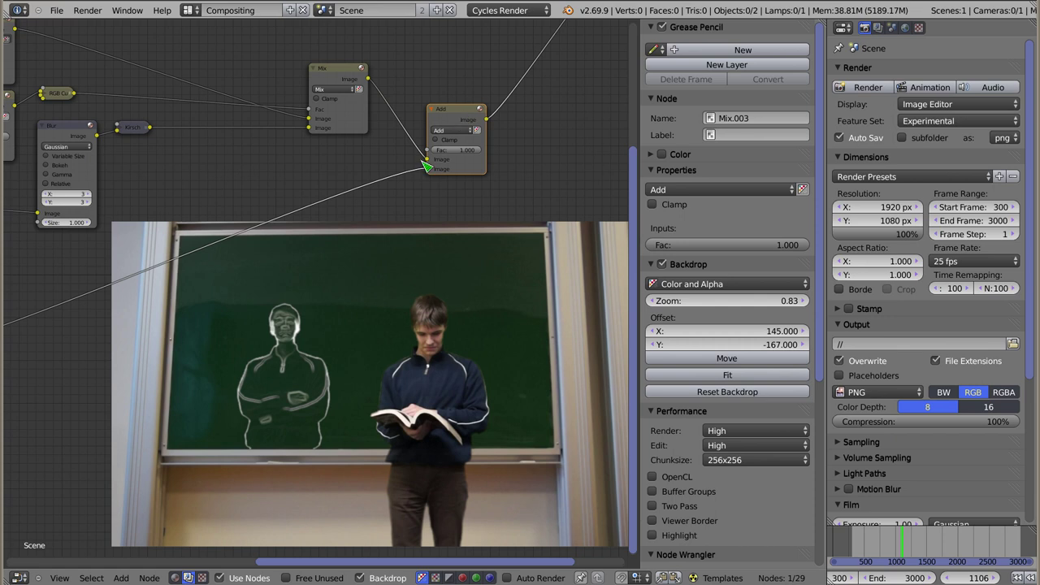
scroll(453, 164, up, 2)
scroll(333, 154, up, 1)
drag(357, 179, 355, 182)
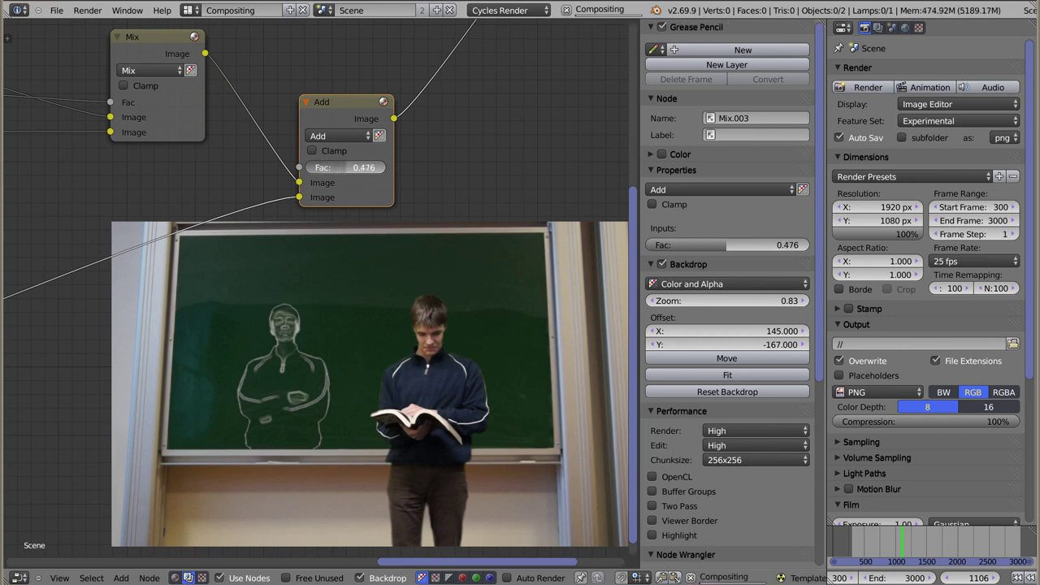
- Try Add factors 0.247 and 0.262, then test Overlay blend at 0.734 and 0.225
drag(356, 181, 325, 221)
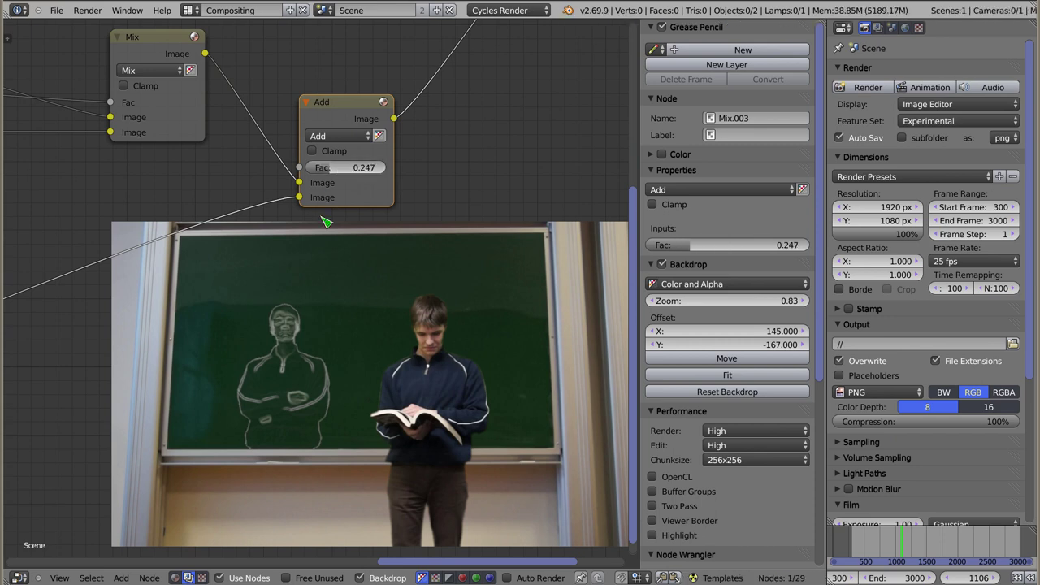
drag(335, 167, 328, 203)
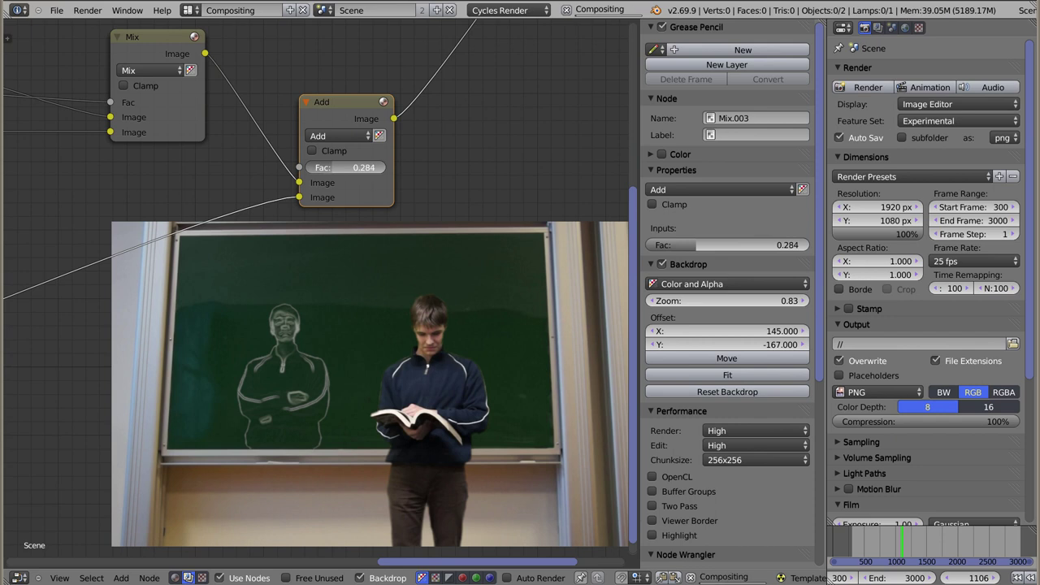
click(347, 137)
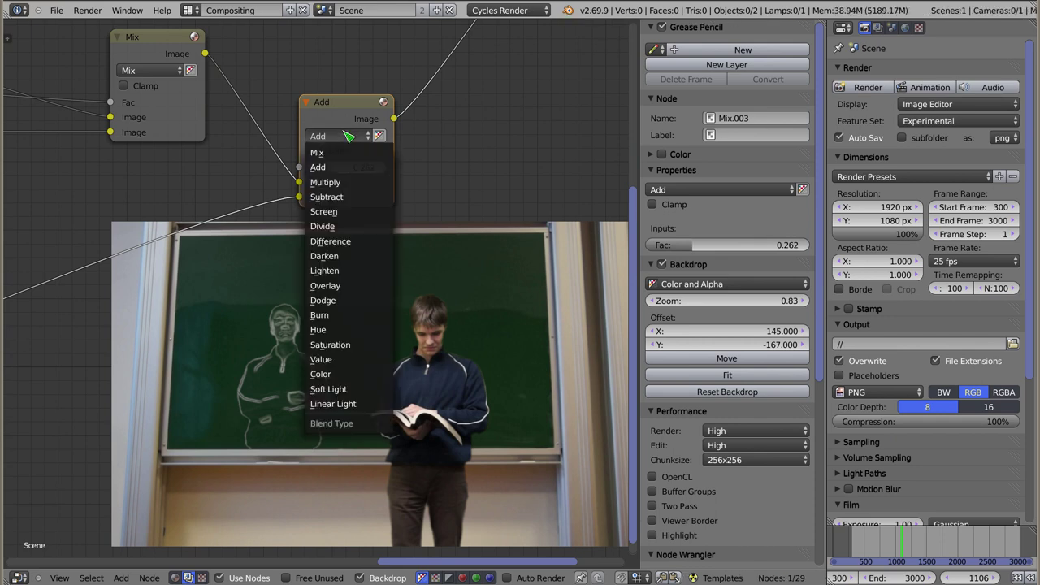
click(333, 286)
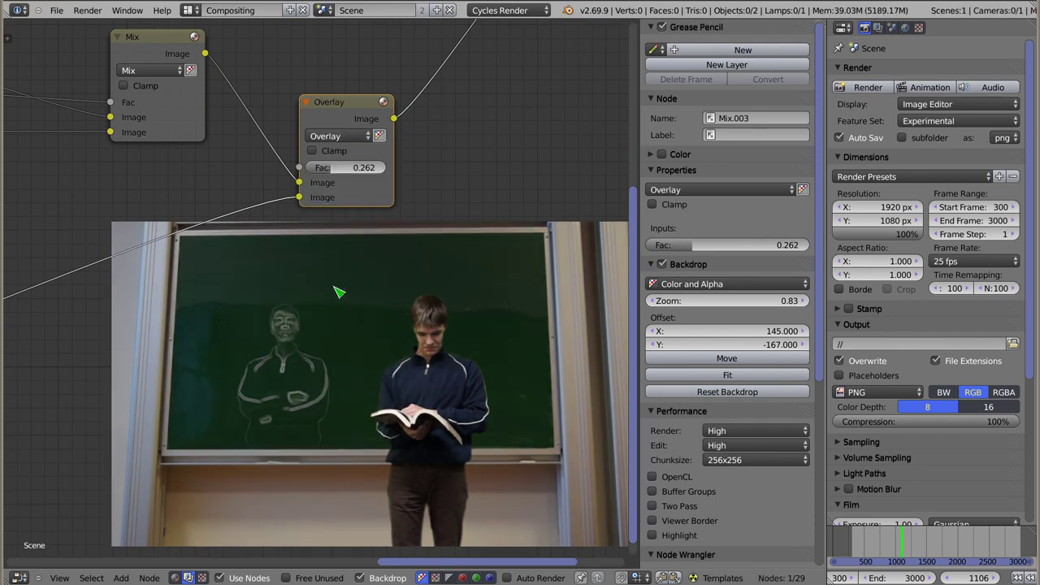
drag(334, 167, 373, 200)
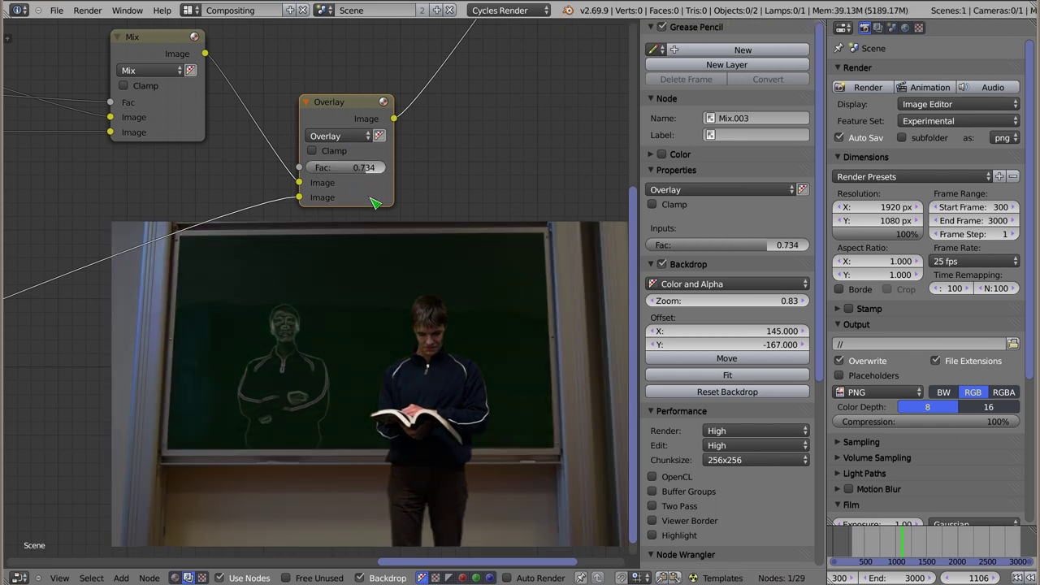
mouse_move(364, 167)
mouse_down()
mouse_move(322, 167)
mouse_move(352, 187)
mouse_up()
- Return the blend type to Add at factor 0.483 and zoom out to the image input nodes
click(337, 136)
click(331, 167)
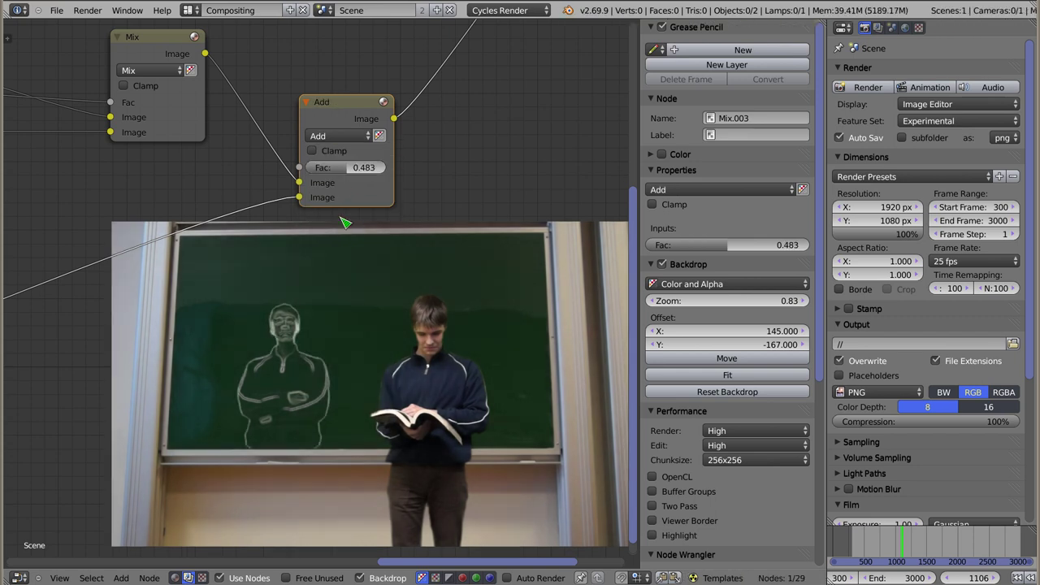
scroll(325, 204, down, 2)
scroll(325, 204, down, 2)
middle_drag(363, 168, 460, 179)
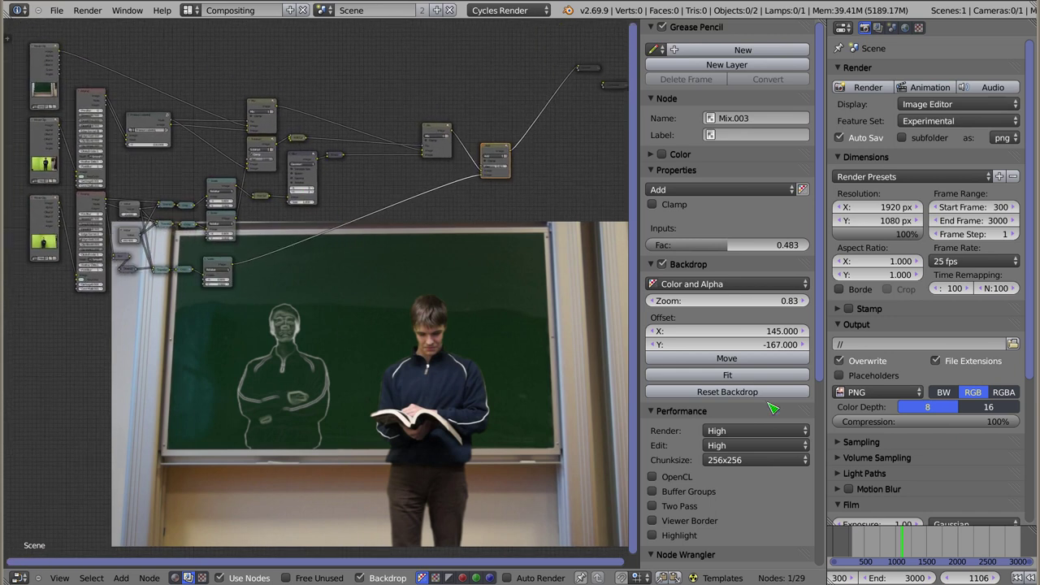
- Check the ghost at frame 681, move to frame 1540, and open the output file format list
drag(897, 536, 875, 544)
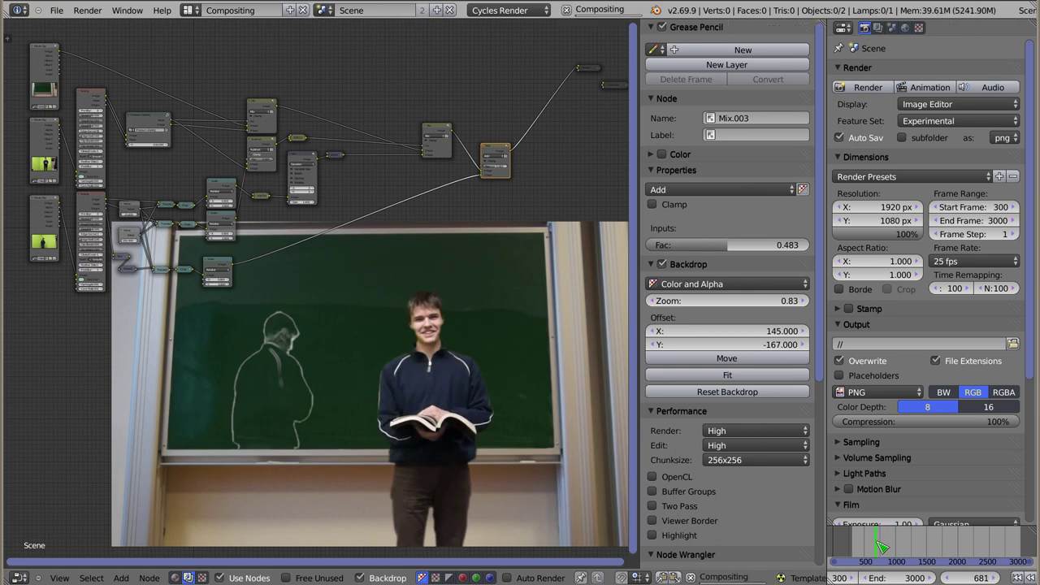
click(931, 549)
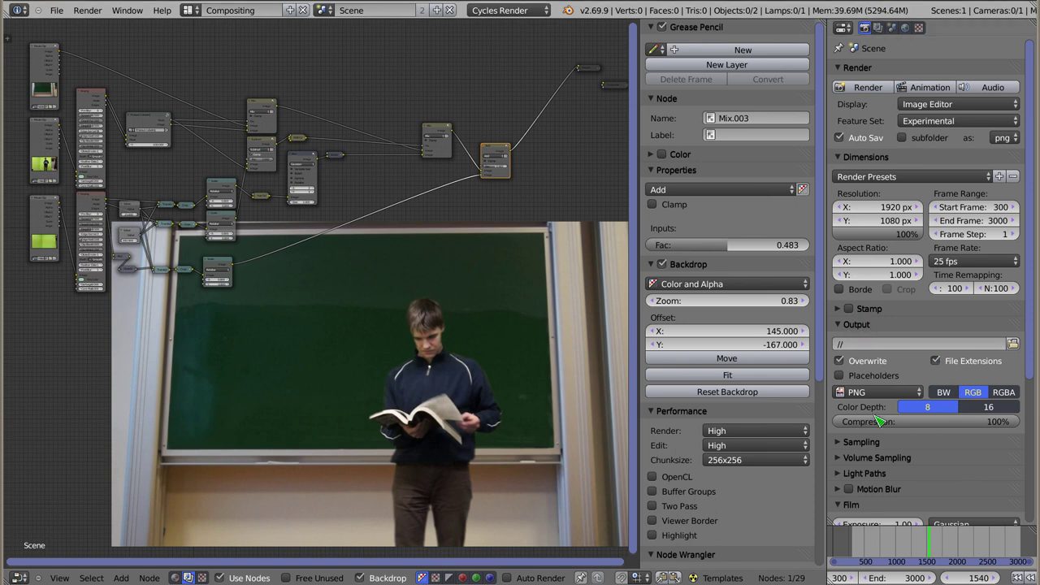
click(889, 394)
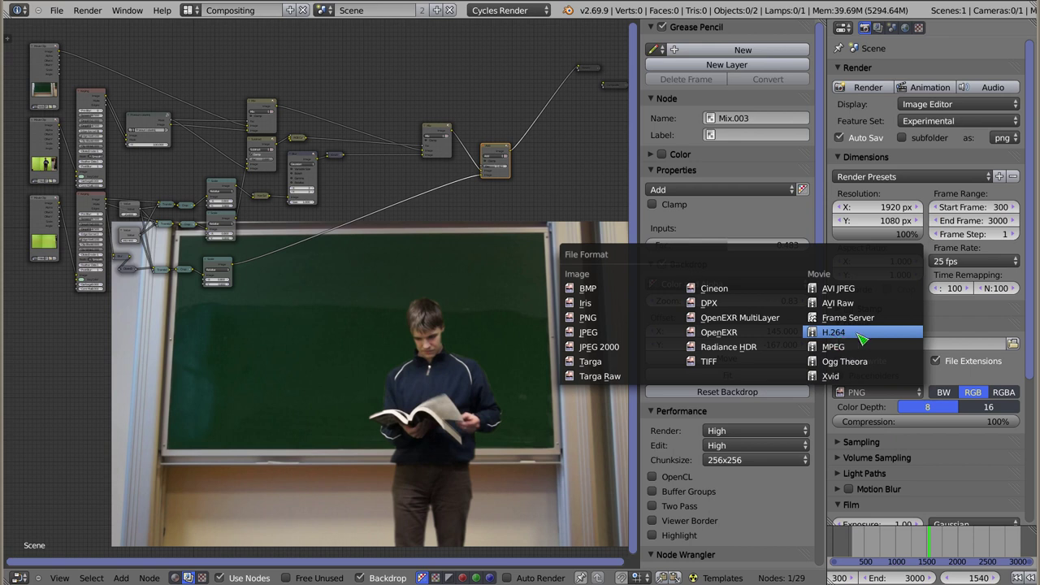
- Set the video output to H.264 with audio codec None
click(845, 337)
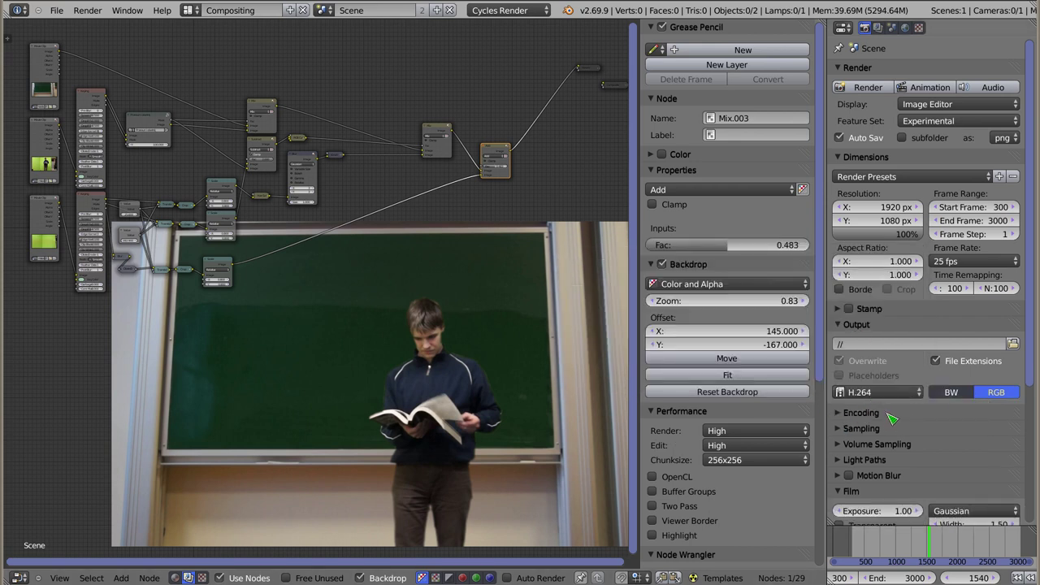
click(847, 415)
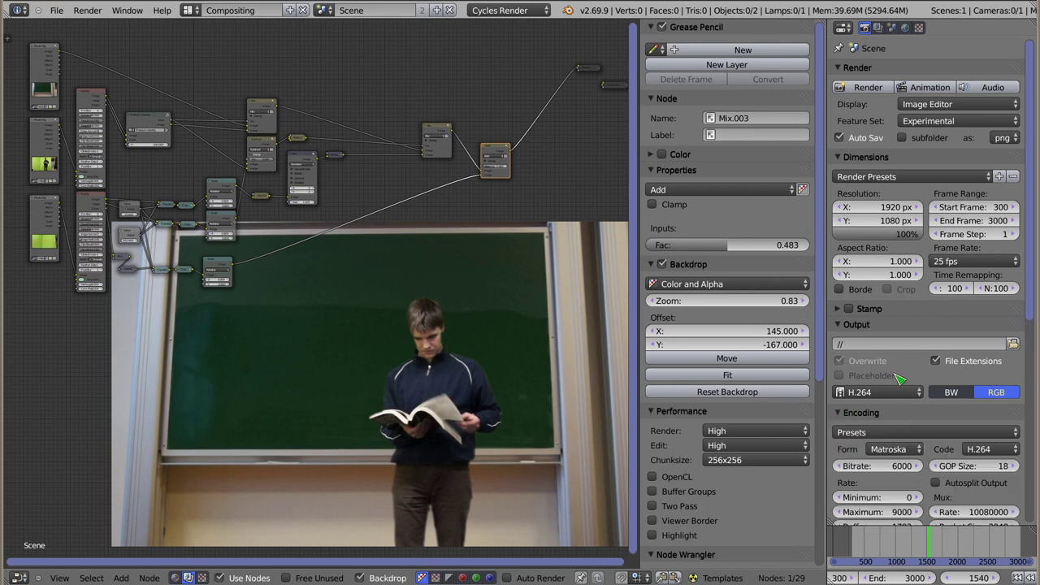
scroll(900, 379, down, 3)
scroll(900, 378, down, 2)
scroll(900, 379, down, 1)
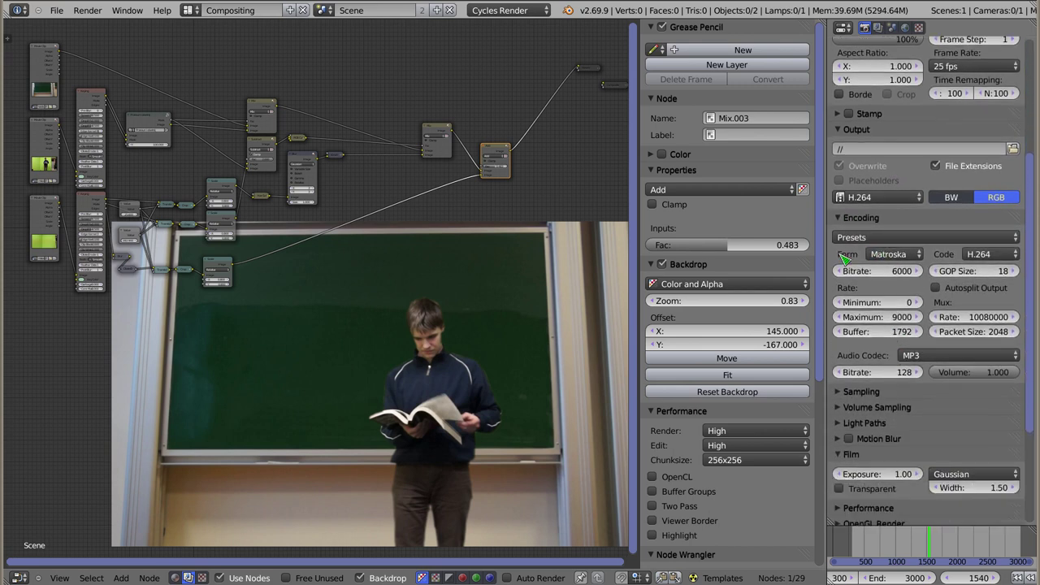
drag(823, 256, 784, 258)
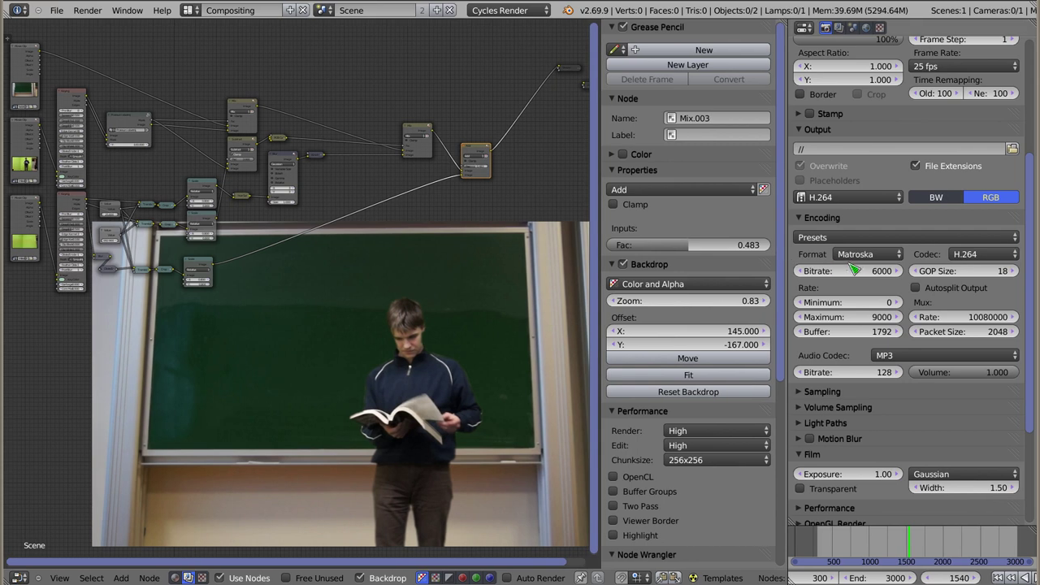
click(869, 256)
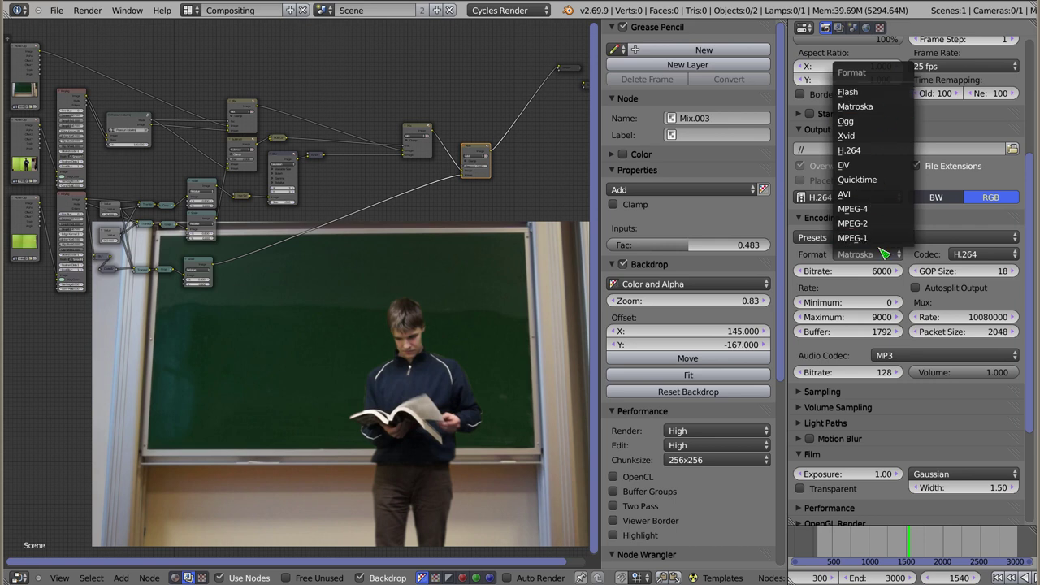
click(866, 151)
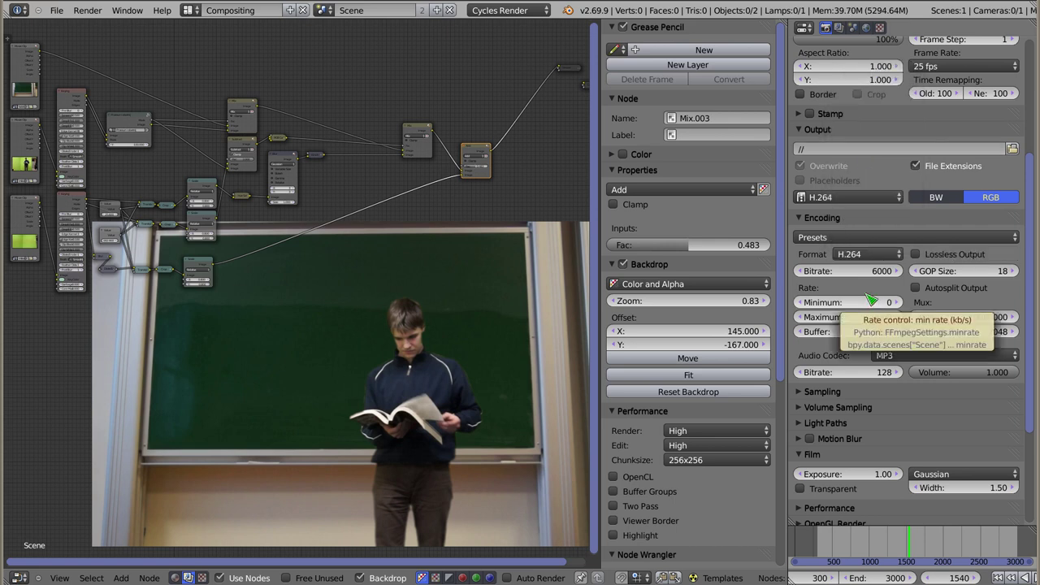
click(893, 355)
click(905, 341)
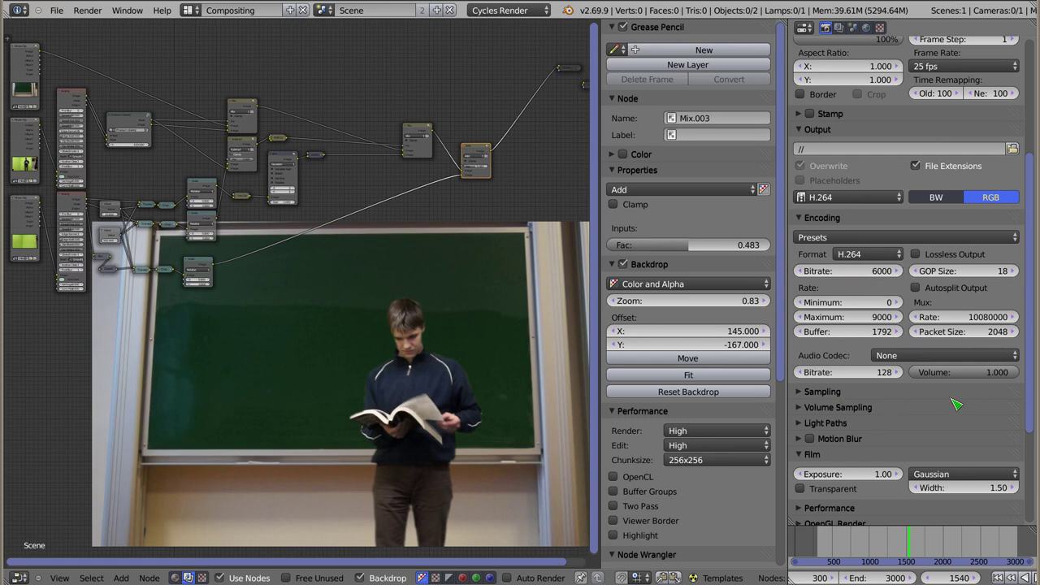
- Open the file browser for the render output path
scroll(877, 393, up, 3)
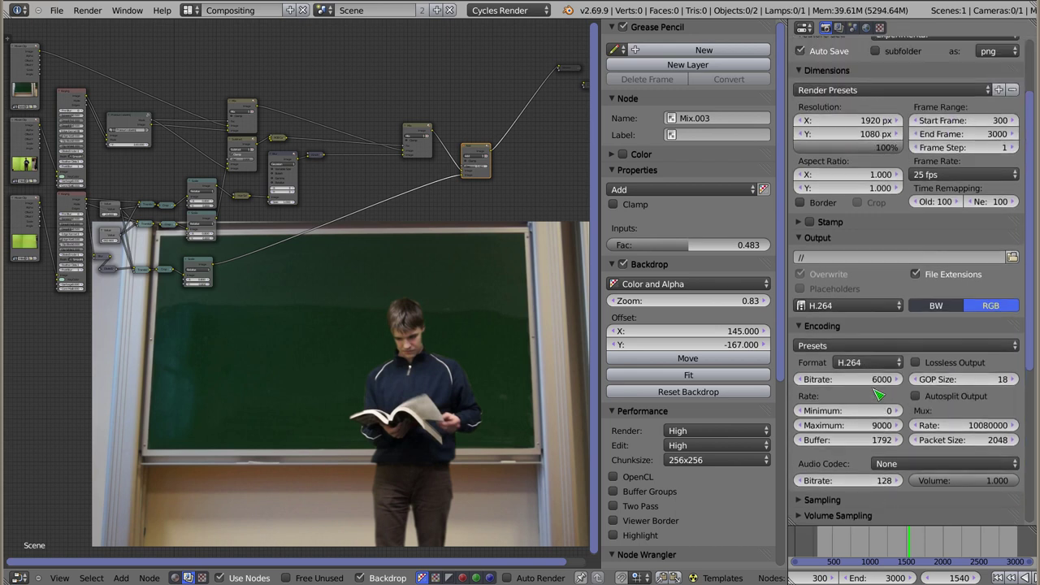
scroll(878, 394, up, 1)
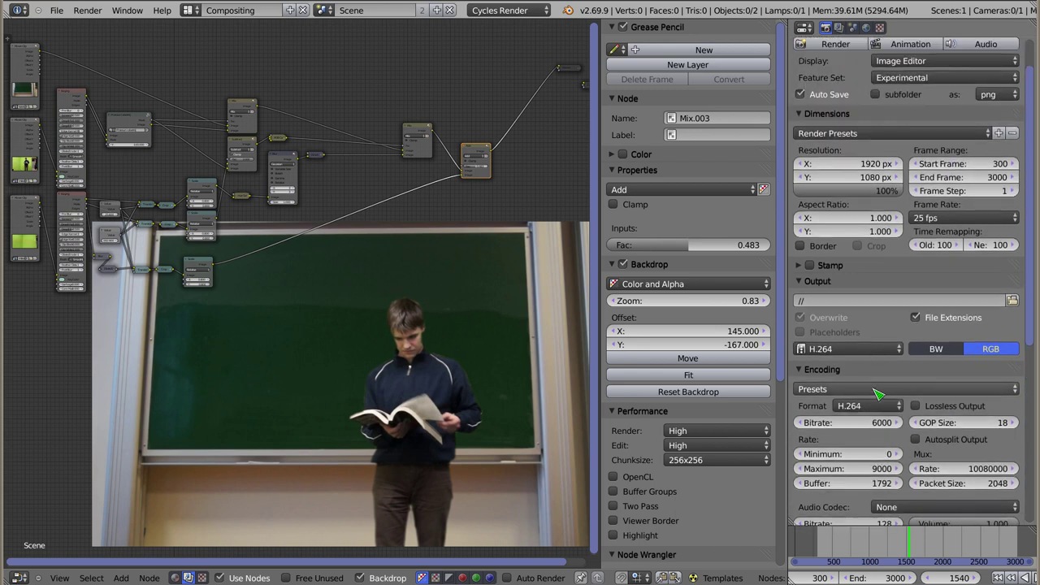
click(816, 301)
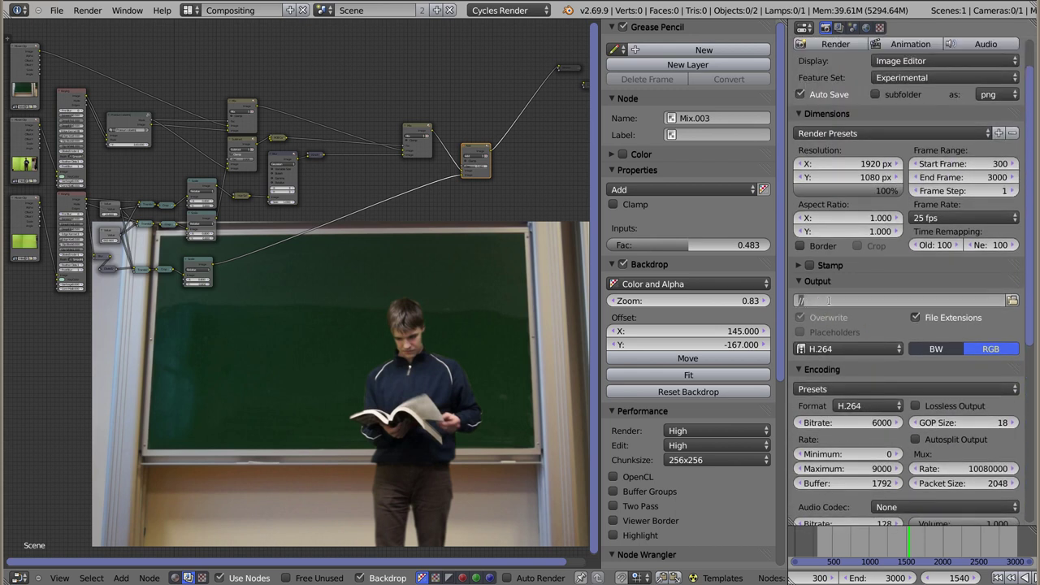
click(1012, 300)
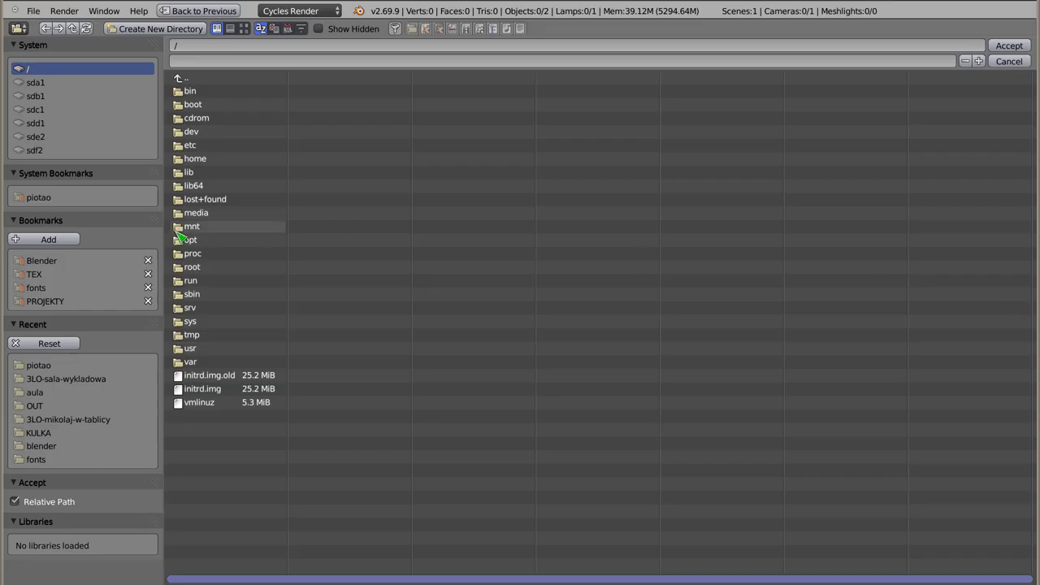
- Set the output path to the home folder and start rendering the animation to video
click(54, 199)
click(1005, 47)
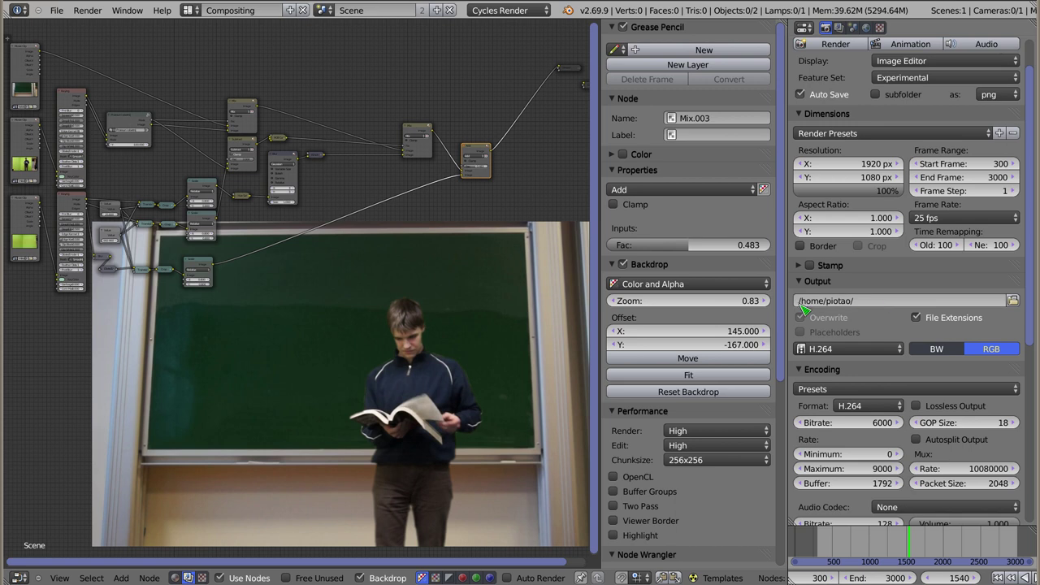
scroll(890, 385, up, 2)
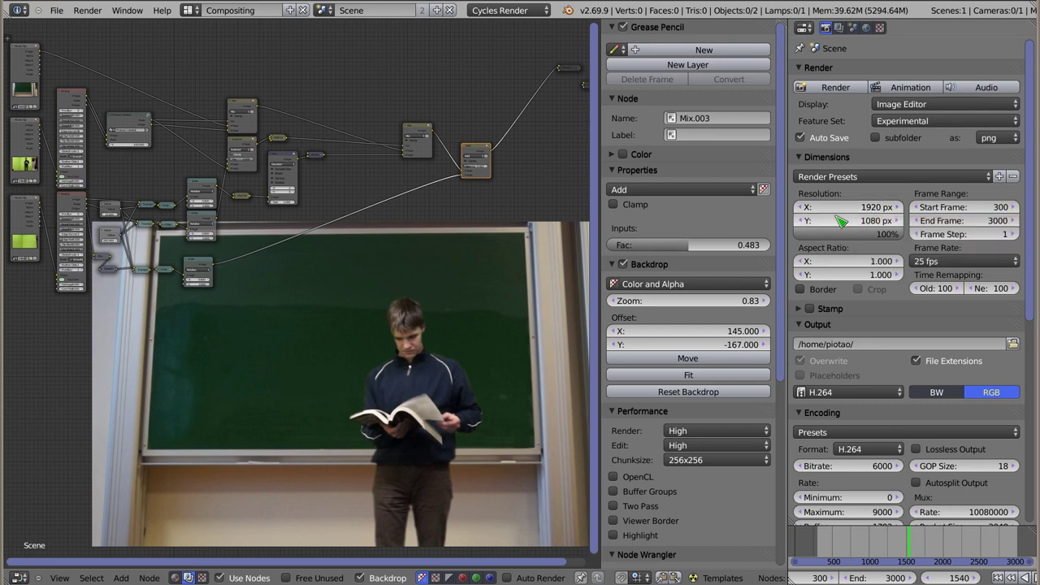
click(909, 88)
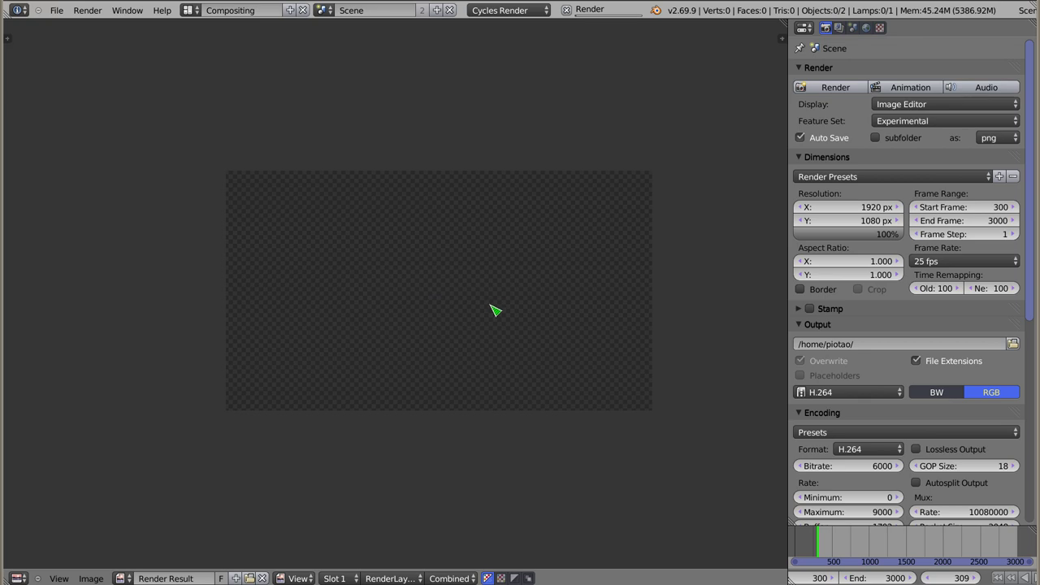
- Open a terminal and list the home folder's files with l several times
key(ctrl+alt+t)
mouse_move(463, 213)
alt+mouse_down()
mouse_move(472, 250)
mouse_move(457, 213)
alt+mouse_up()
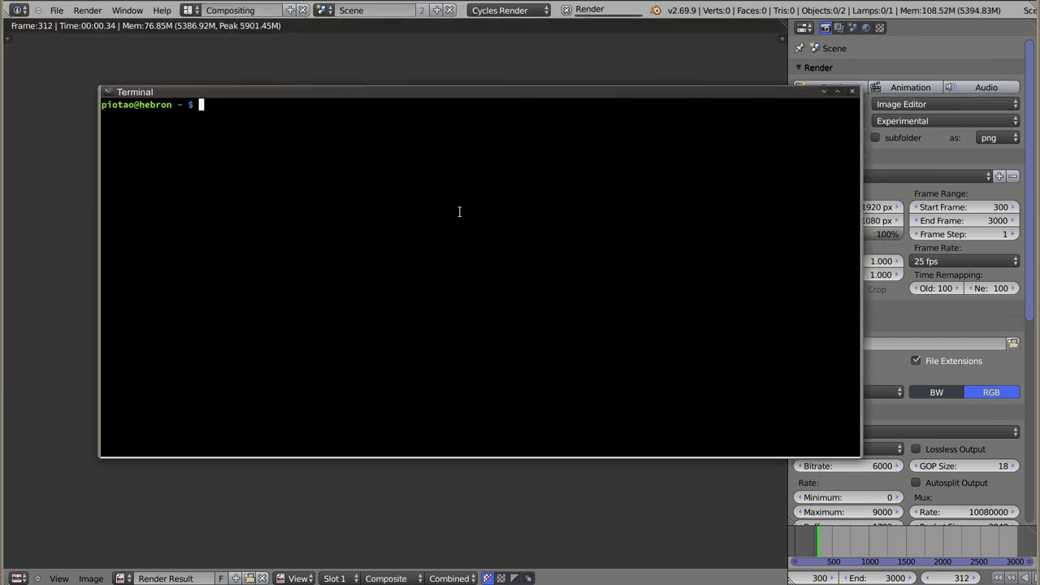
text(l)
key(Return)
text(l)
key(Return)
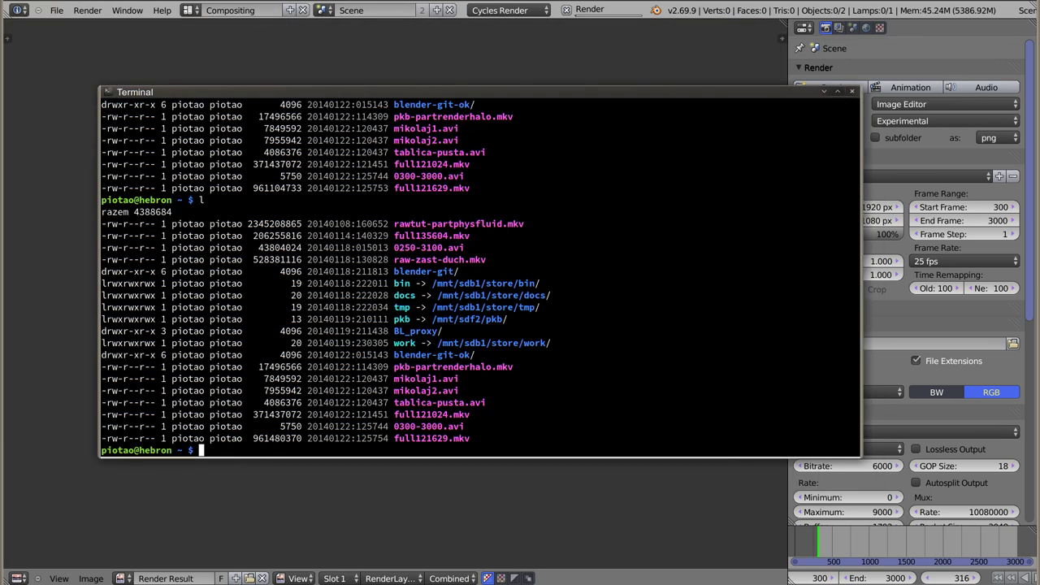
text(l)
key(Return)
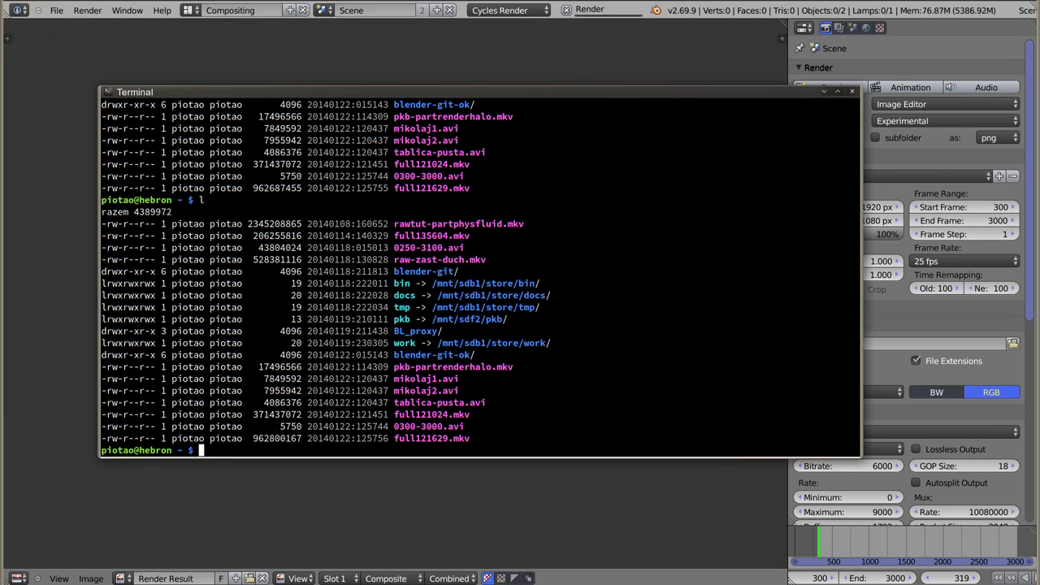
- Highlight the full121629.mkv and 0300-3000.avi rows to read their file sizes
mouse_move(275, 439)
mouse_down()
mouse_move(244, 428)
mouse_move(501, 439)
mouse_up()
click(300, 438)
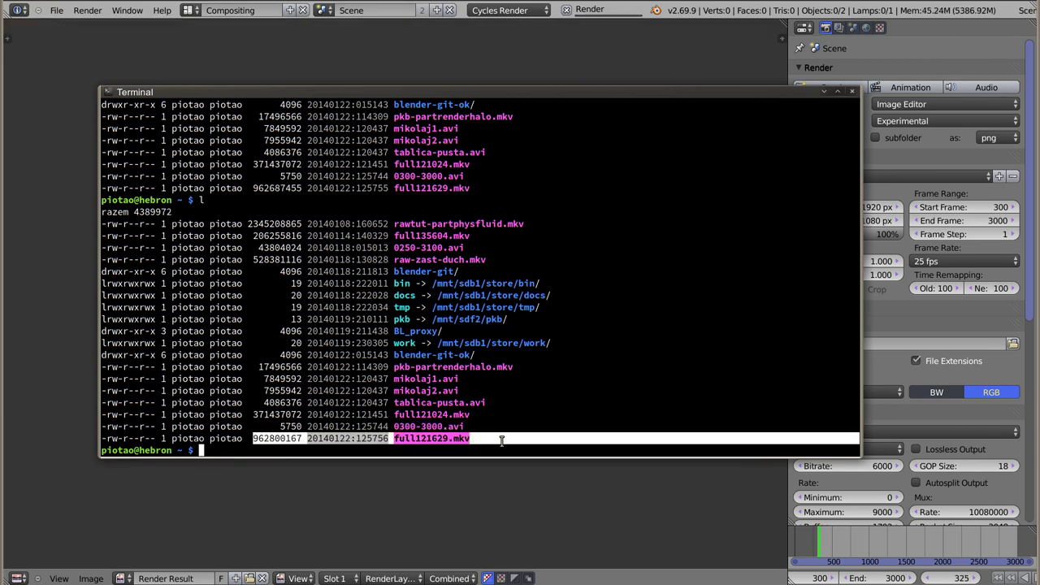
key(Return)
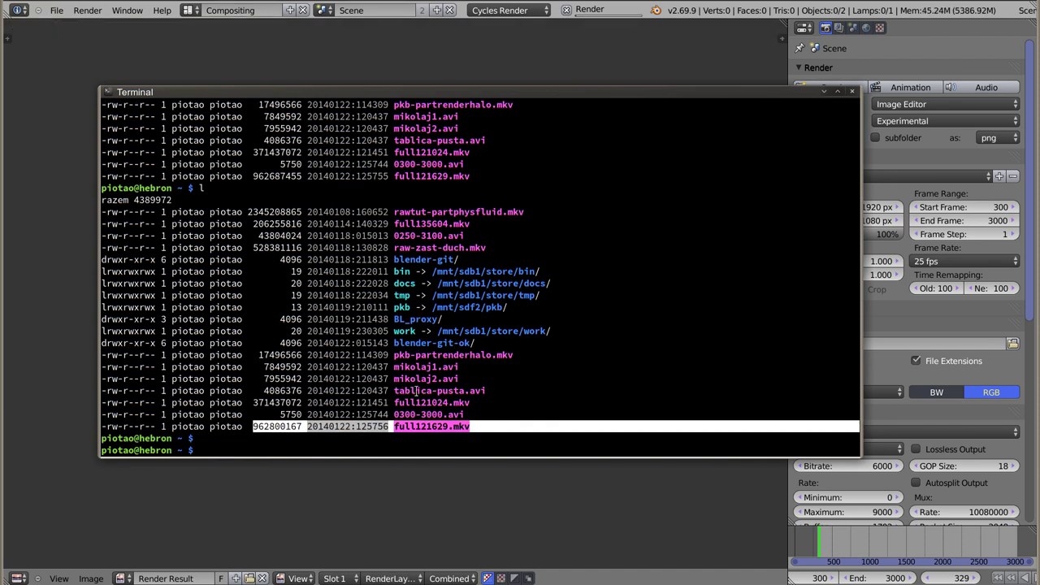
click(351, 432)
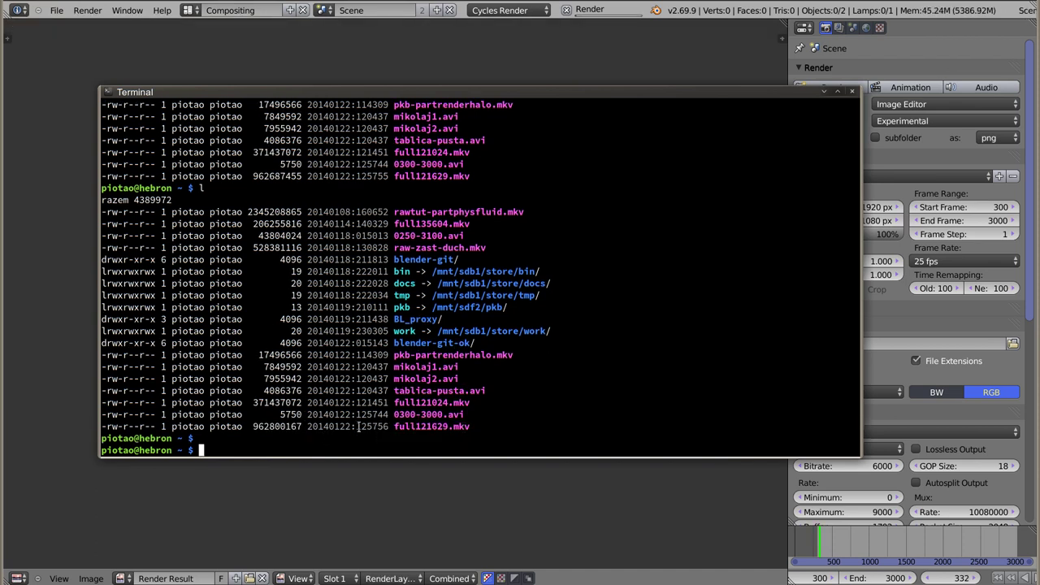
drag(273, 415, 468, 417)
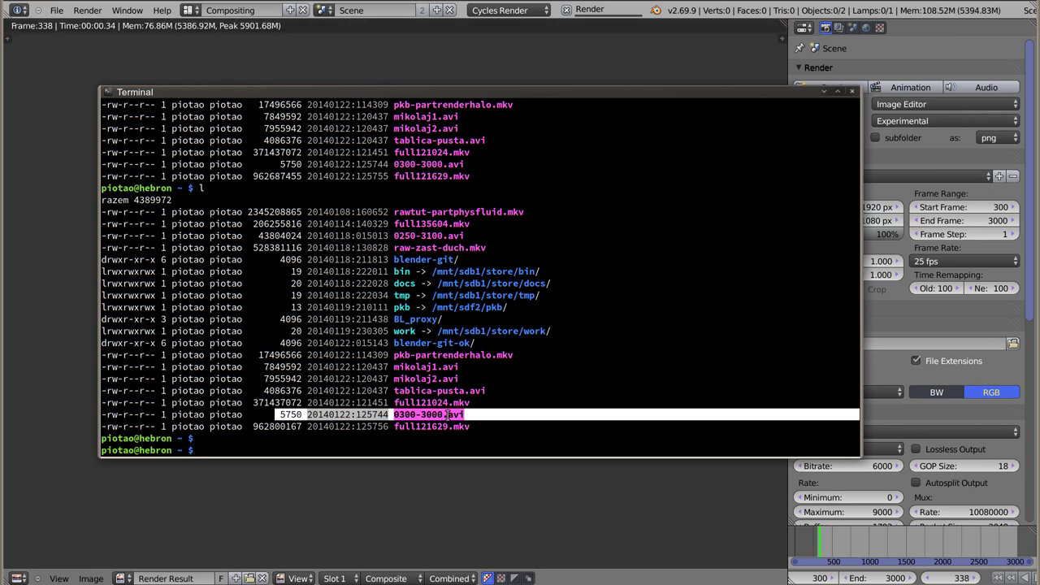
- Relist the files repeatedly to watch 0300-3000.avi grow as the render progresses
text(l)
key(Return)
text(l)
key(Return)
text(l)
key(Return)
key(Return)
text(l)
key(Return)
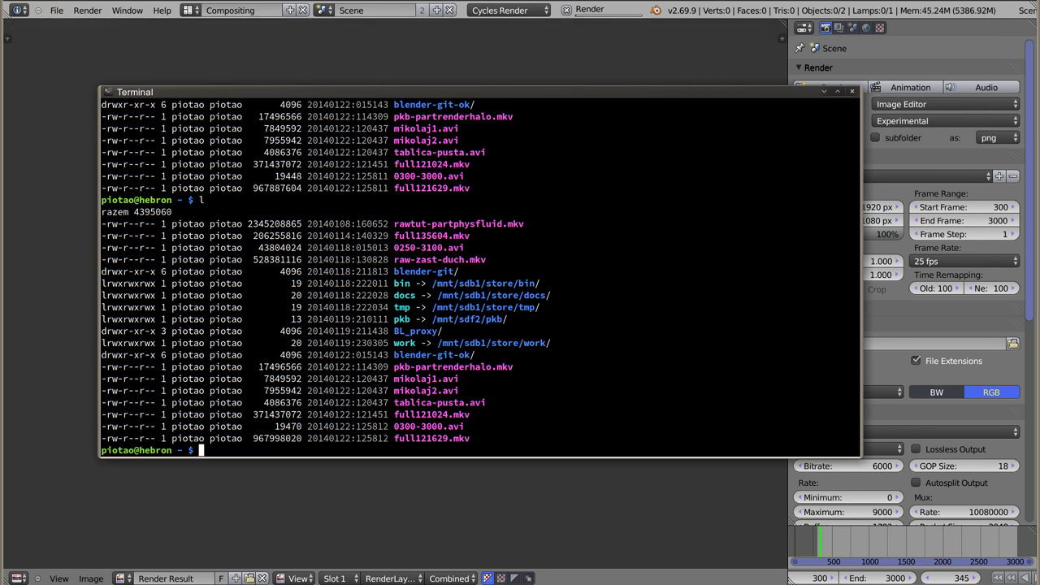
text(l)
key(Return)
text(l)
key(Return)
text(l)
key(Return)
text(l)
key(Return)
text(l)
- Play 0300-3000.avi to confirm 1920x1080 H.264 video, relist files, and move the terminal up-left
key(Return)
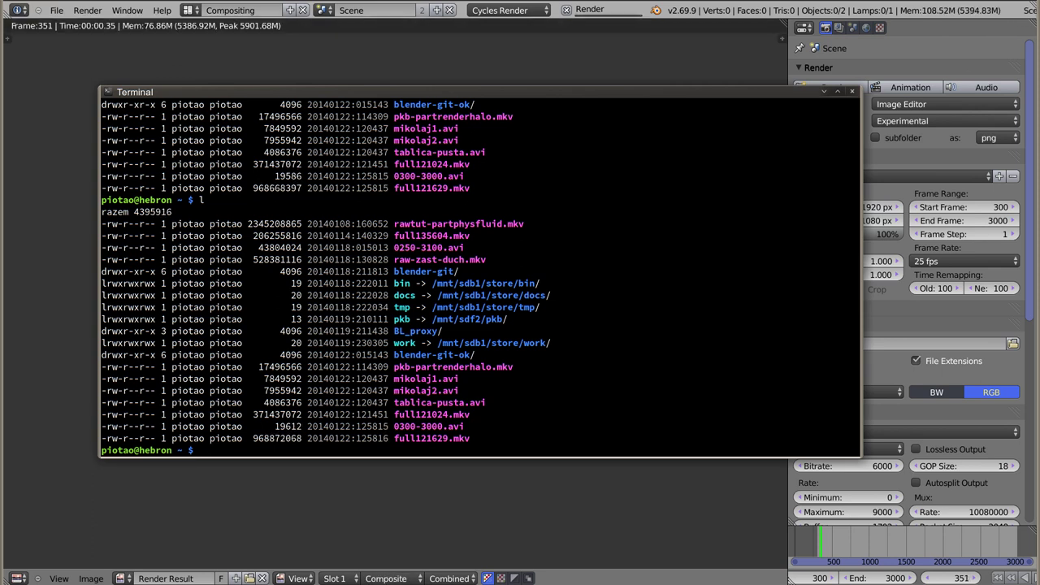
text(player )
text(300-3000.avi)
key(Return)
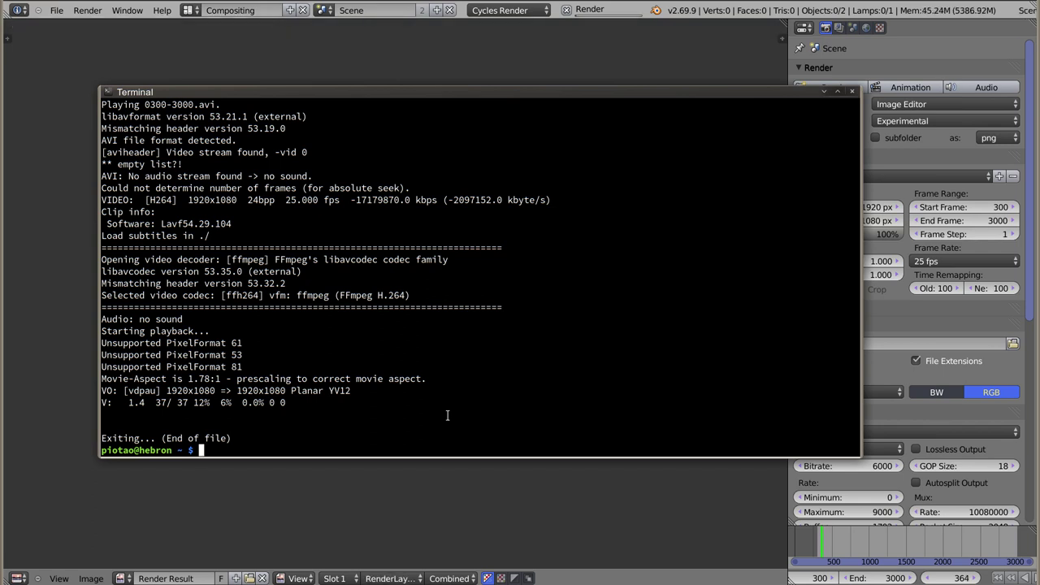
key(Return)
text(k)
key(Return)
text(l)
key(Return)
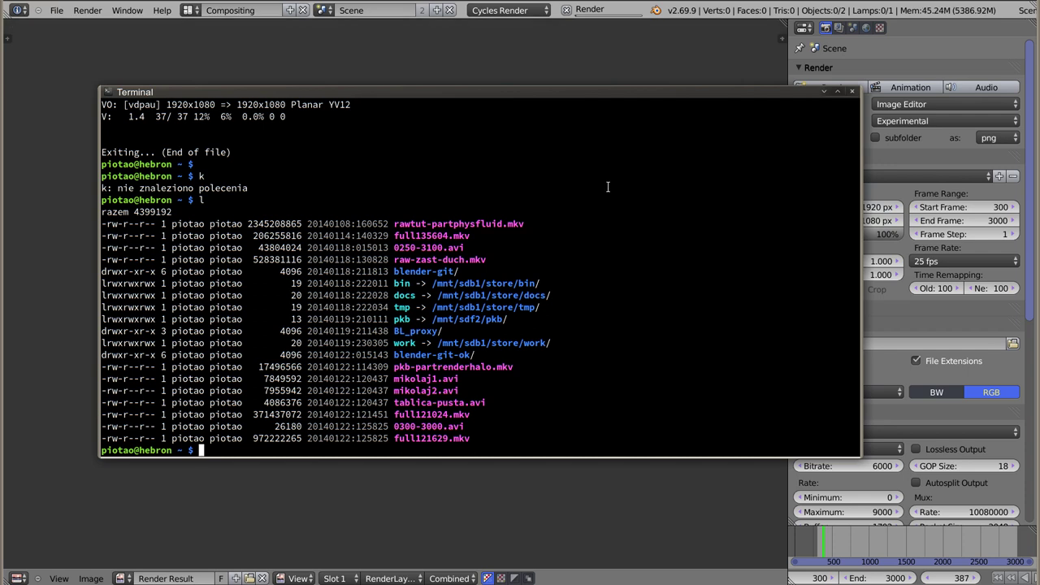
alt+drag(601, 229, 525, 193)
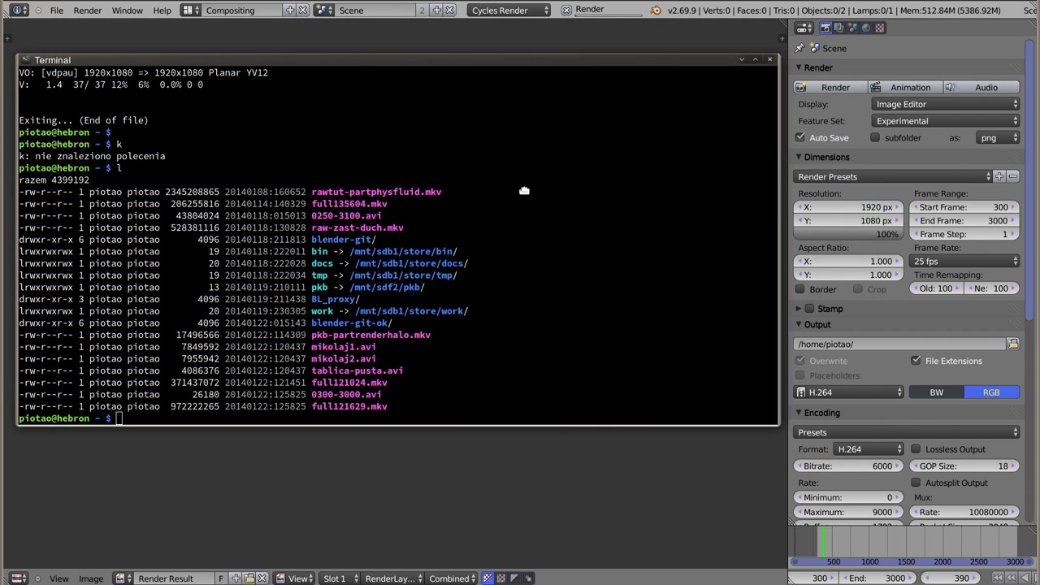